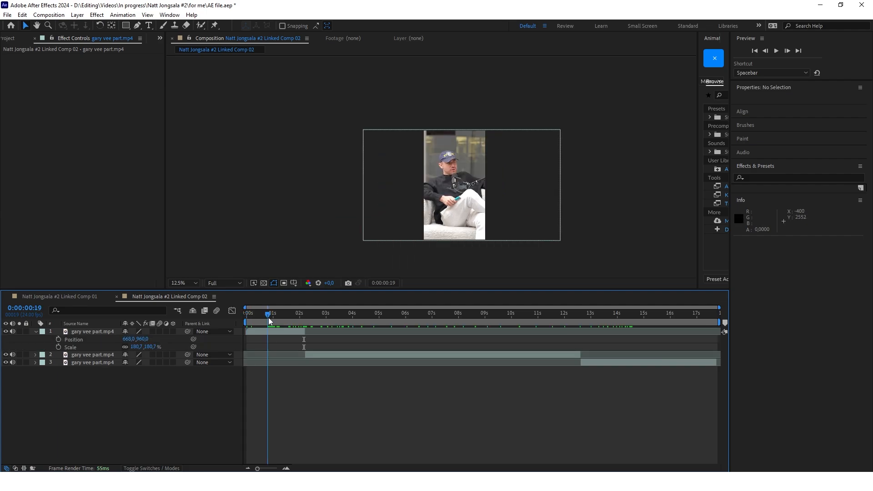
Paste the money greenscreen.mp4 clip into the composition as the uppermost layer and hide it.
drag(269, 318, 507, 319)
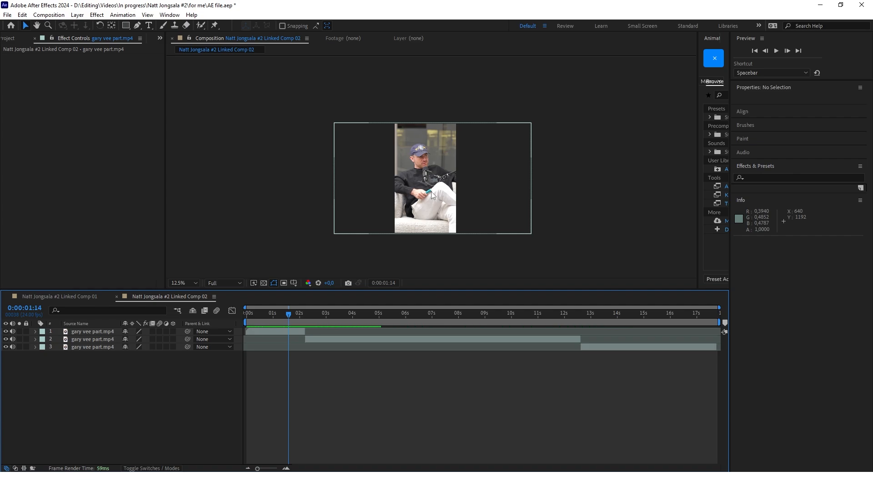
scroll(431, 192, up, 2)
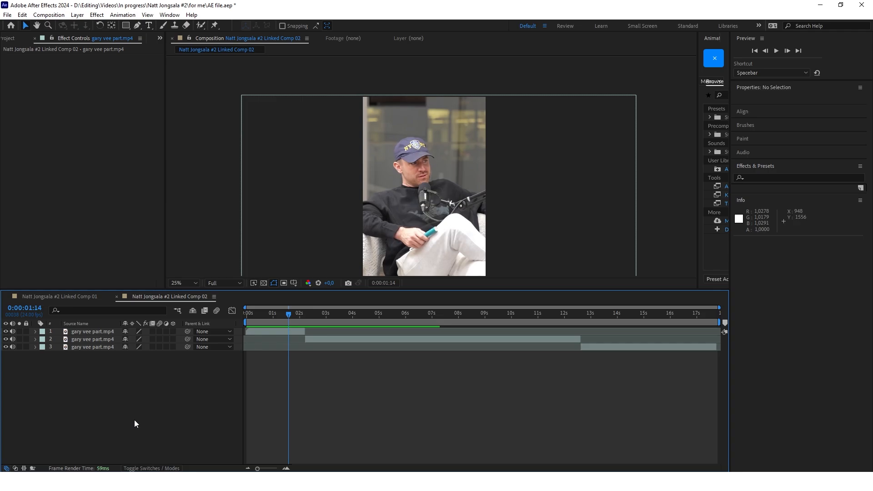
key(ctrl+v)
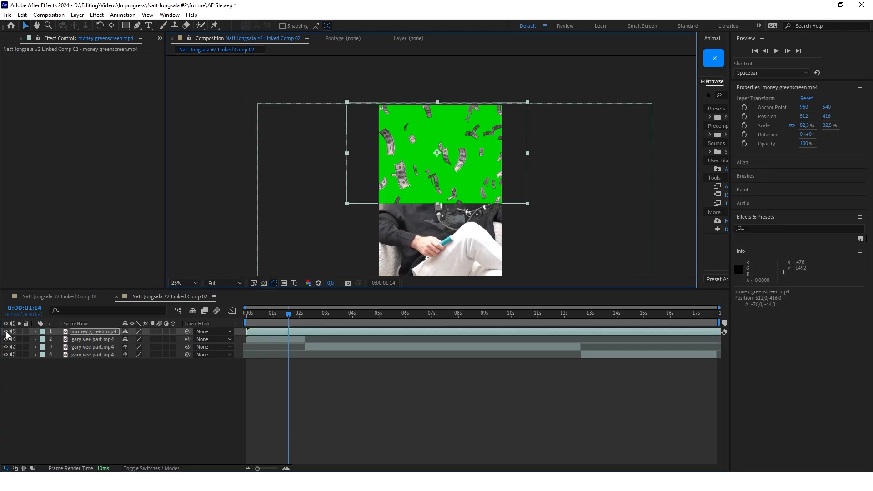
click(6, 332)
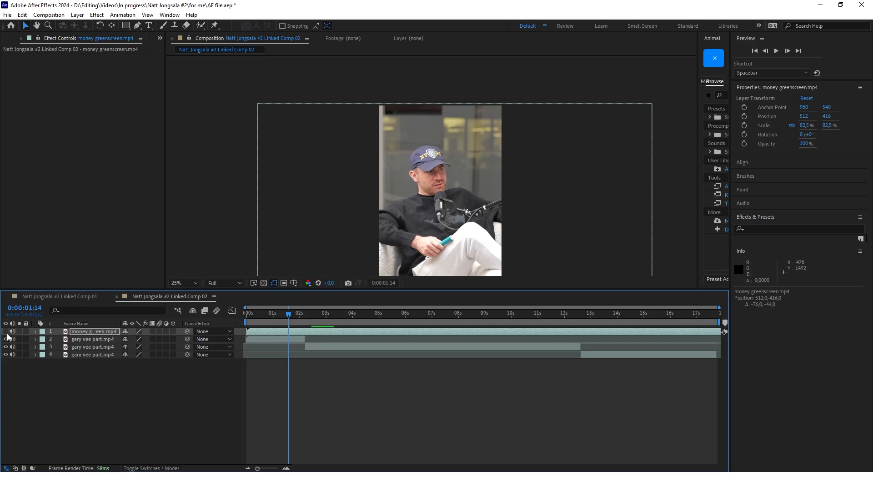
Create a red 1080 × 1920 px solid layer above the other layers.
right_click(77, 413)
mouse_move(127, 304)
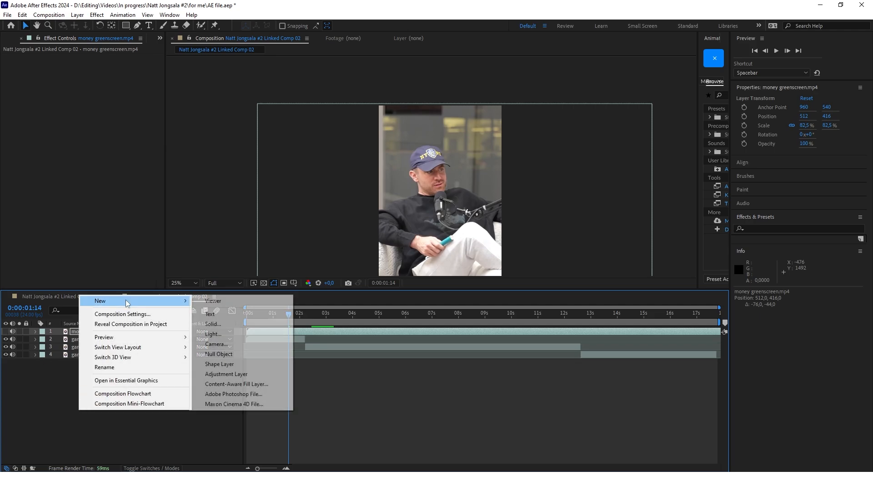
click(214, 323)
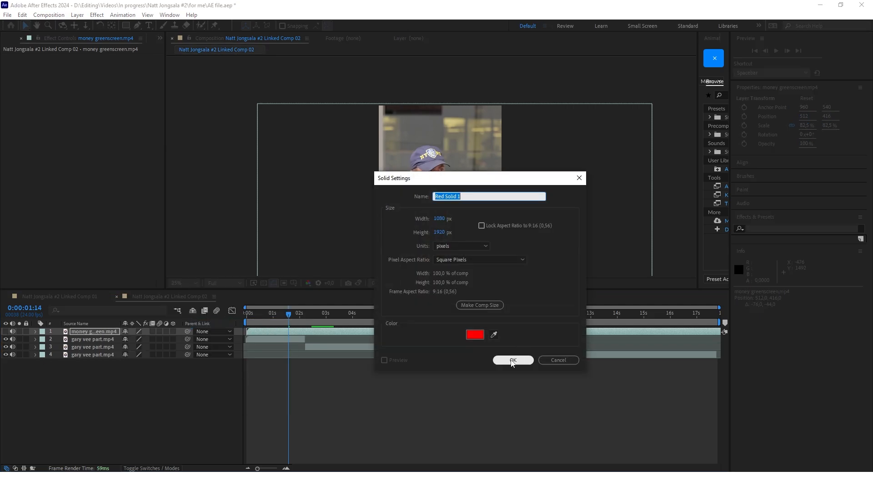
click(512, 360)
Find the Grid effect and apply it to the red solid.
click(768, 229)
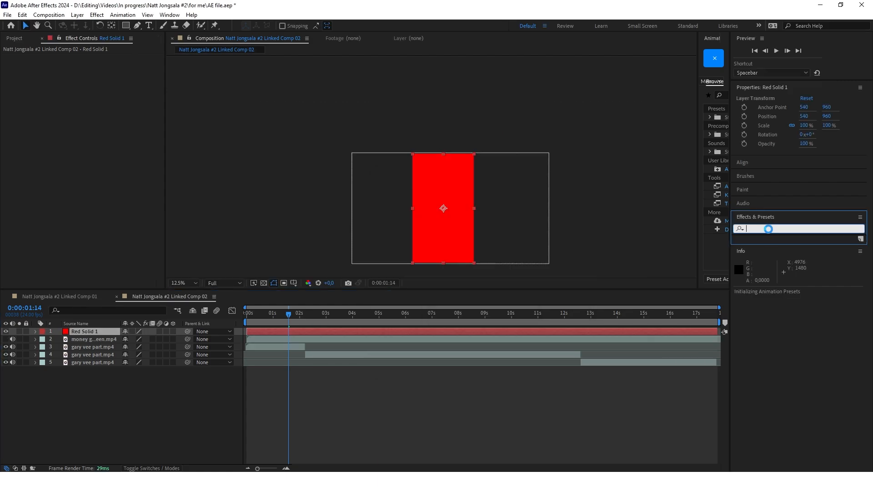
text(grid)
drag(759, 315, 463, 235)
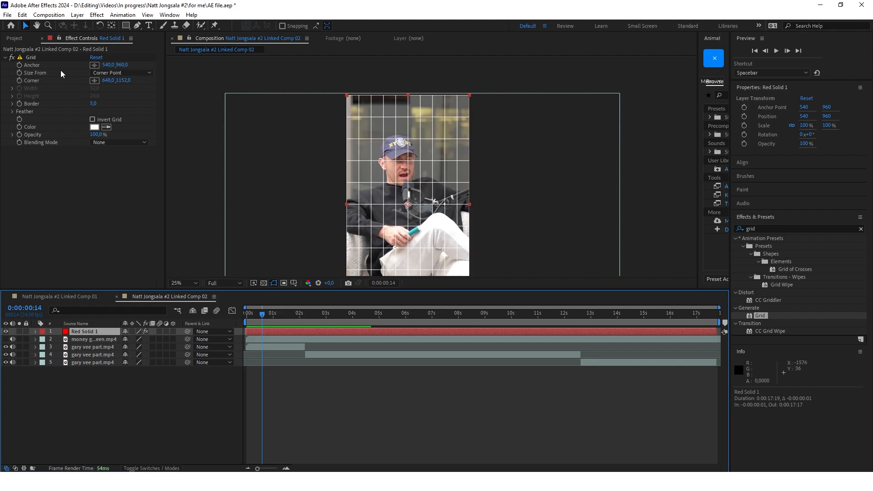
Size the grid from Width & Height Sliders, with a width of 57.6 and a height of 48.
click(130, 74)
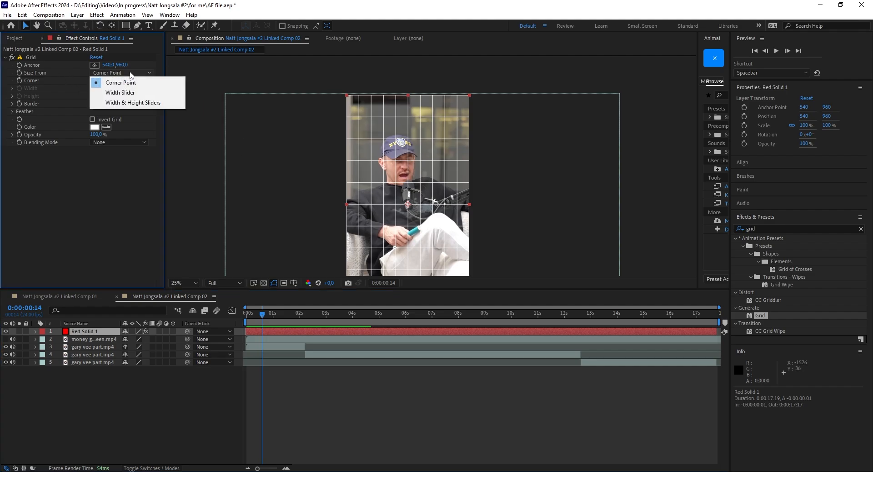
click(137, 103)
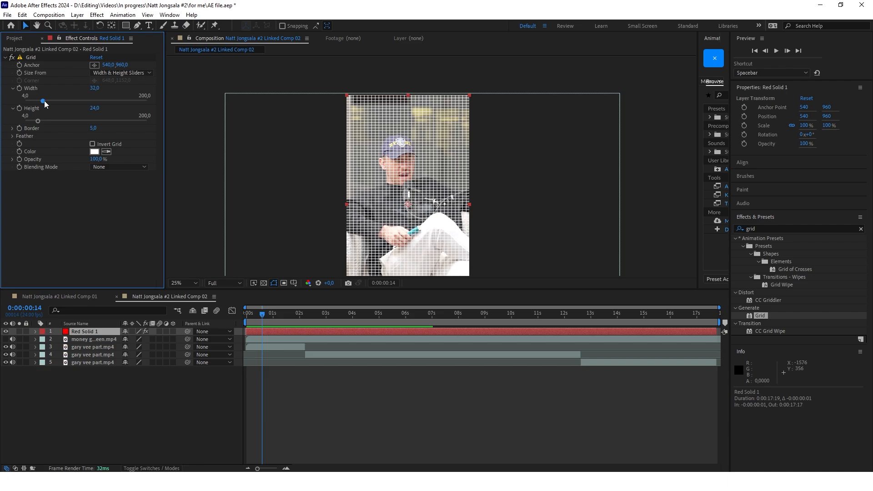
drag(44, 104, 53, 122)
key(period)
scroll(397, 130, down, 2)
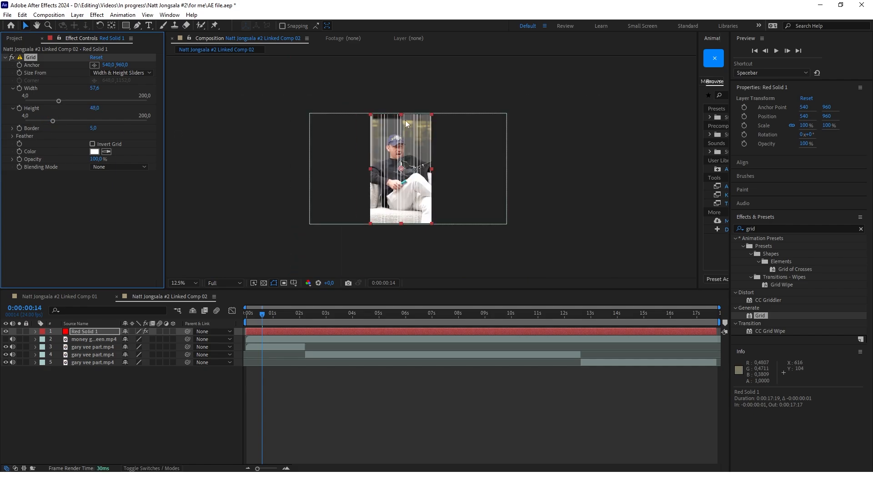
scroll(397, 127, up, 1)
scroll(398, 131, down, 2)
Move the money greenscreen layer beneath all the others and duplicate the first gary vee part.mp4 layer.
drag(91, 339, 91, 365)
click(98, 340)
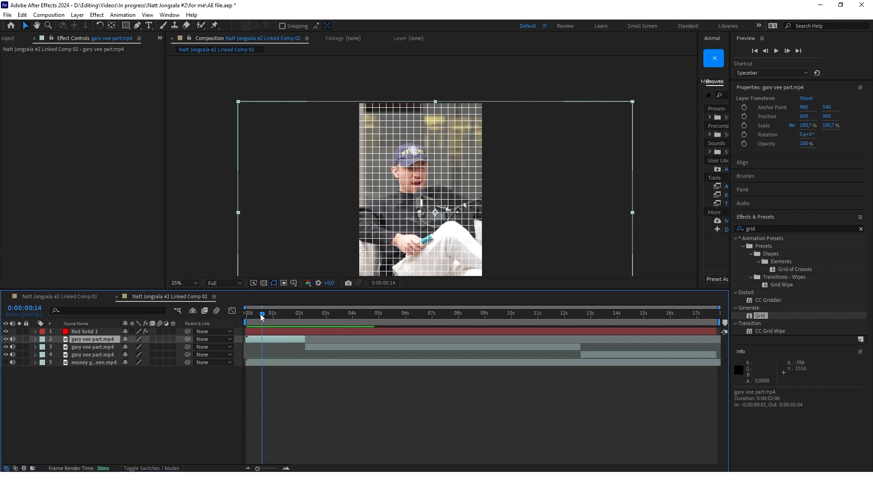
drag(262, 313, 283, 313)
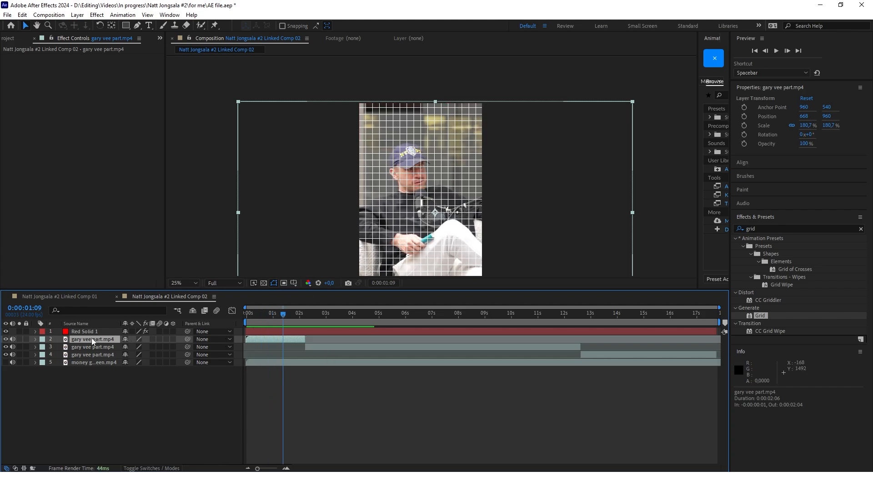
key(ctrl+d)
click(127, 384)
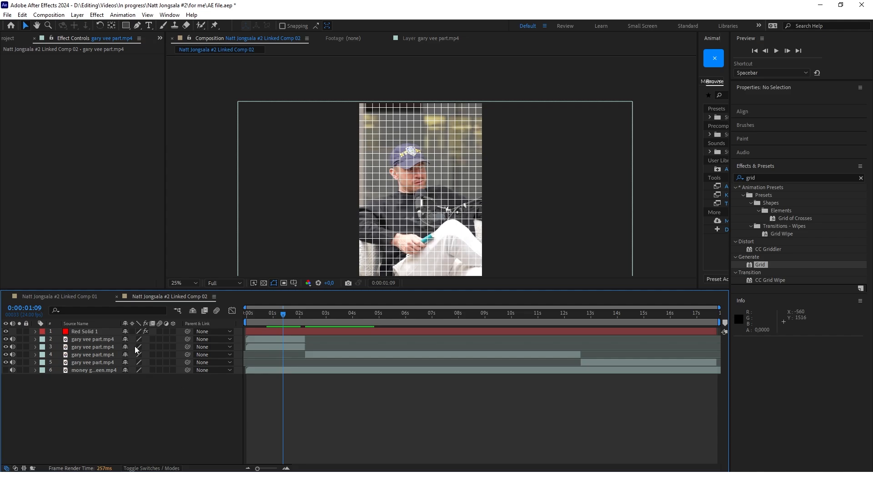
Rename the four gary vee part.mp4 layers as part 1 roto brush, part 1, part 2 and part 3.
click(106, 339)
shift+click(103, 362)
click(119, 390)
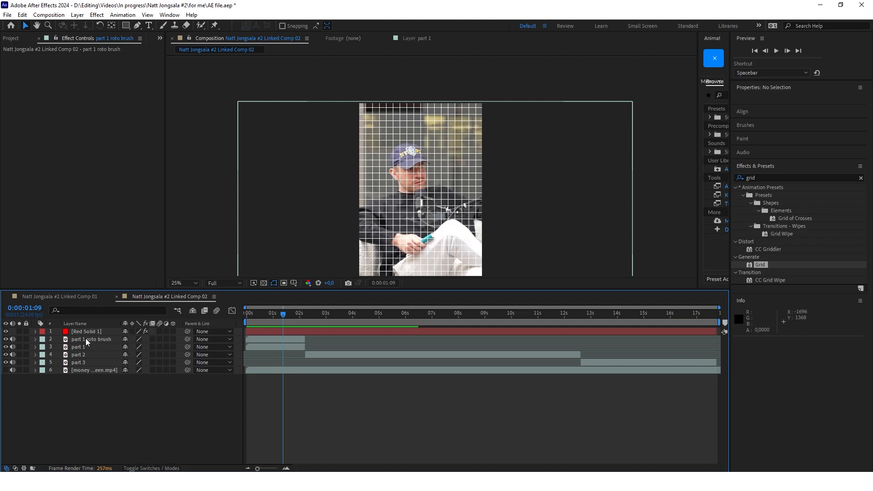
Hide the red solid layer that carries the grid.
click(97, 341)
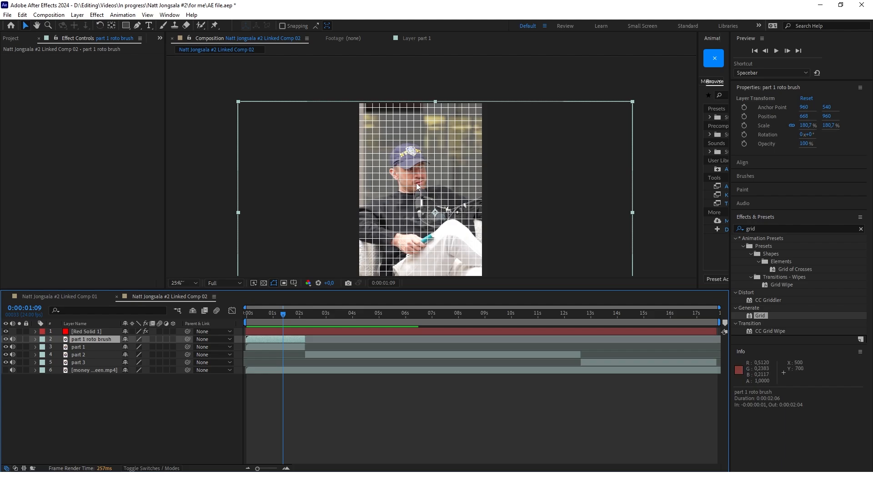
drag(412, 184, 403, 157)
key(ctrl+z)
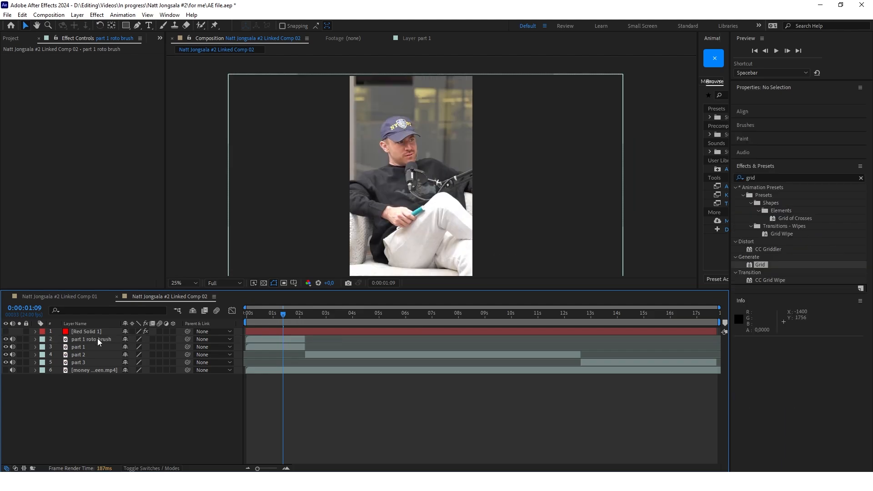
Open the part 1 roto brush layer for editing with the Roto Brush tool at frame 0:00:00:00.
double_click(98, 341)
click(202, 25)
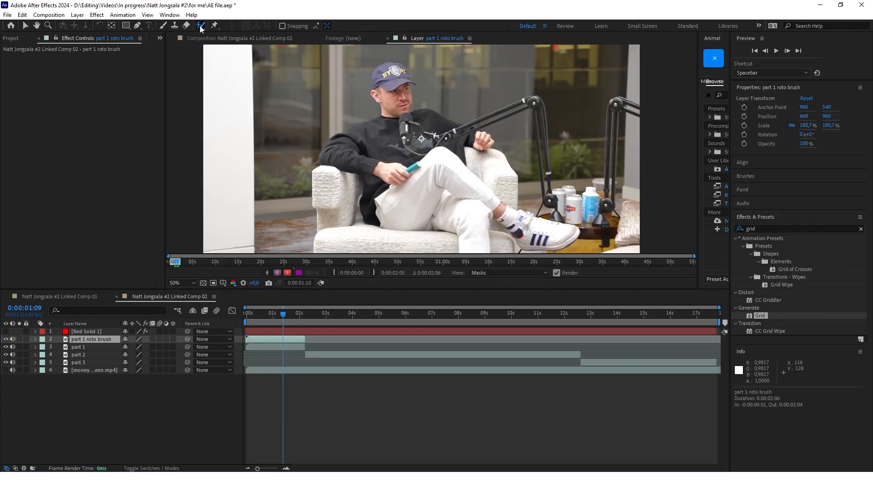
click(255, 317)
drag(255, 317, 249, 315)
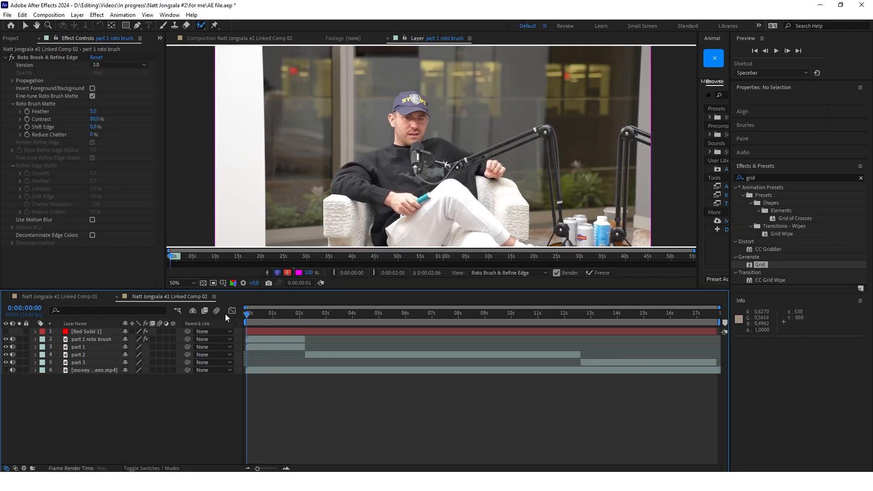
Roto-brush the seated man in the first frame, exclude the armchair's armrest, and propagate the selection through the clip.
mouse_move(384, 199)
mouse_down()
mouse_move(404, 97)
mouse_move(422, 98)
mouse_move(418, 141)
mouse_move(455, 158)
mouse_move(425, 175)
mouse_up()
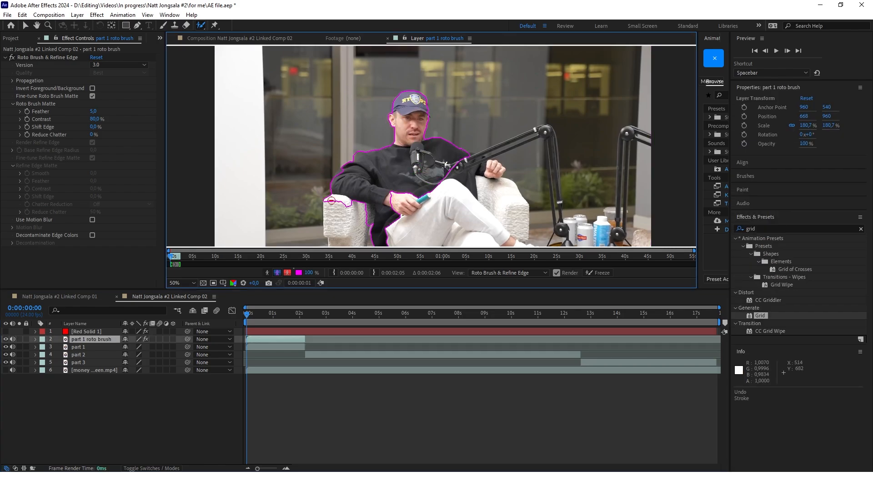
mouse_move(322, 198)
mouse_down()
mouse_move(366, 209)
mouse_move(369, 227)
mouse_move(353, 228)
mouse_up()
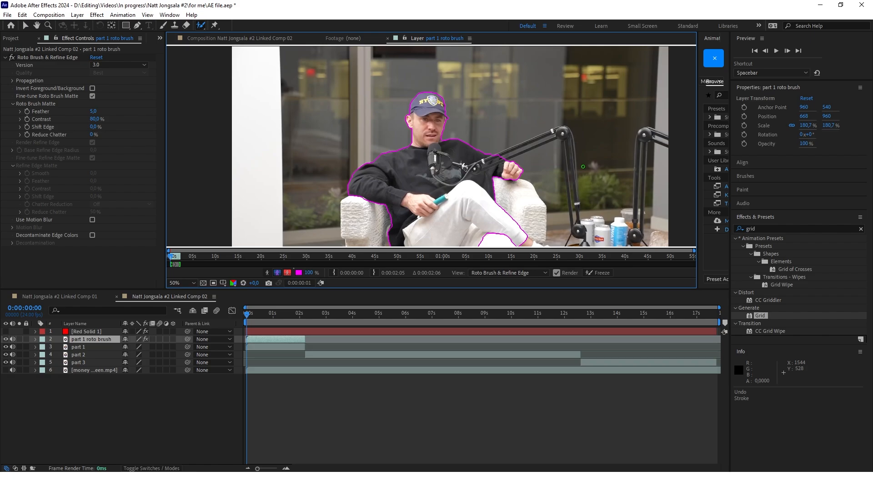
key(space)
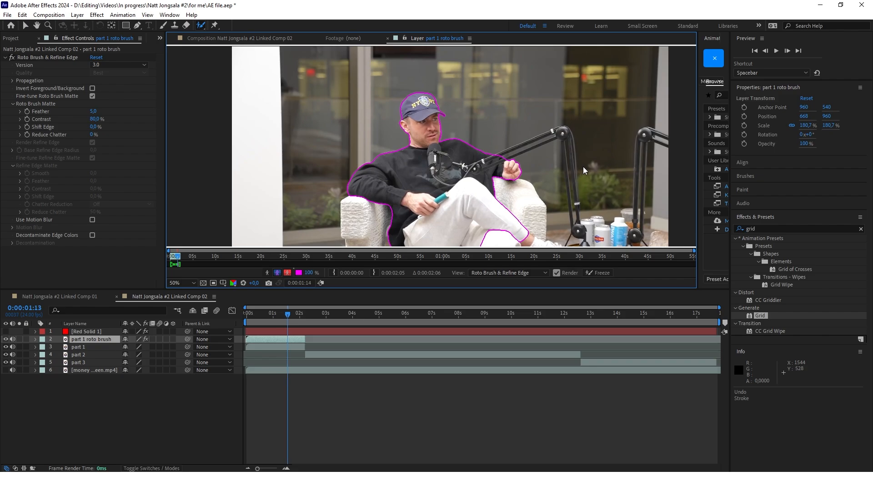
Extend the Roto Brush selection to include the armchair in the first shot and the sofa in the second shot.
key(Home)
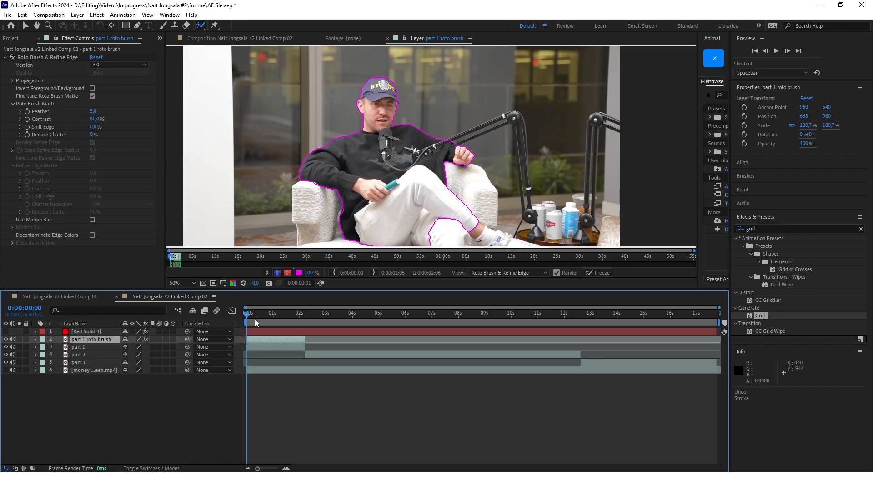
drag(247, 315, 298, 313)
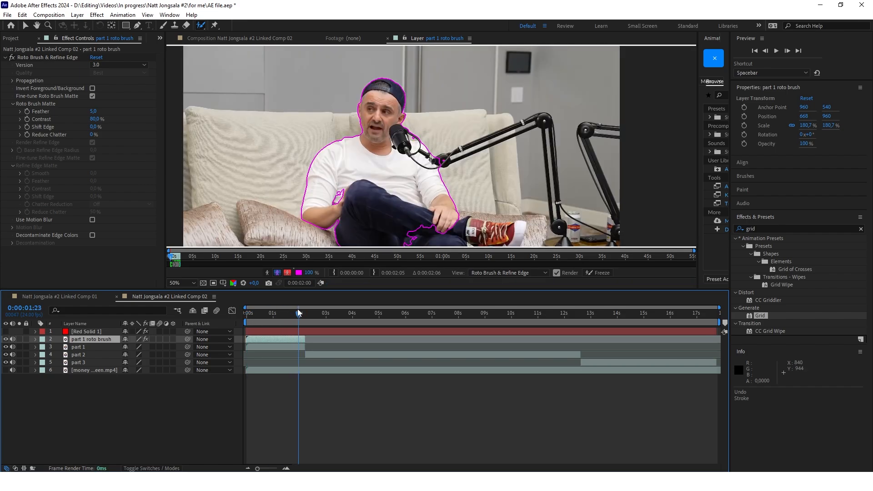
scroll(445, 178, down, 2)
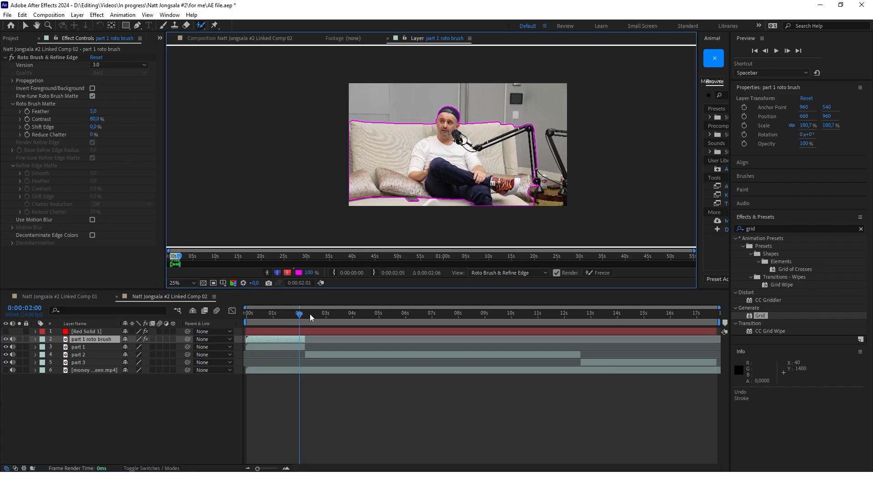
Add the missed strip of sofa seat to the Roto Brush selection at 0:00:01:18.
click(263, 314)
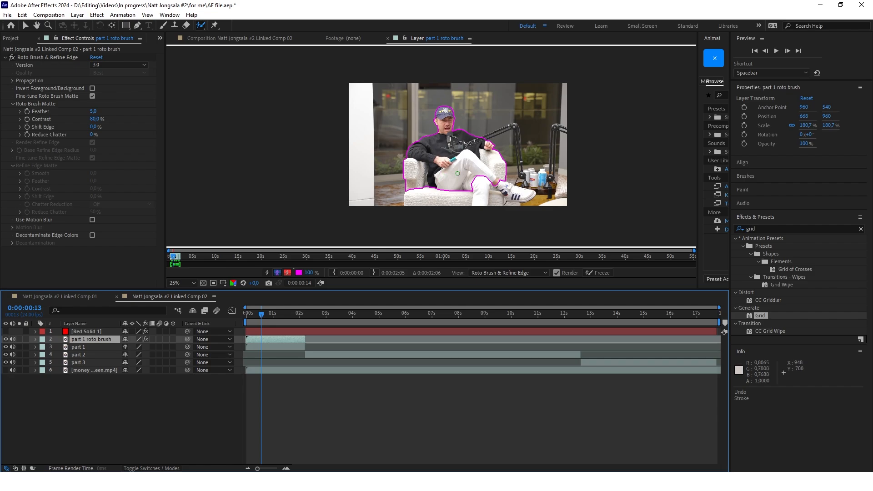
click(299, 314)
drag(300, 314, 296, 313)
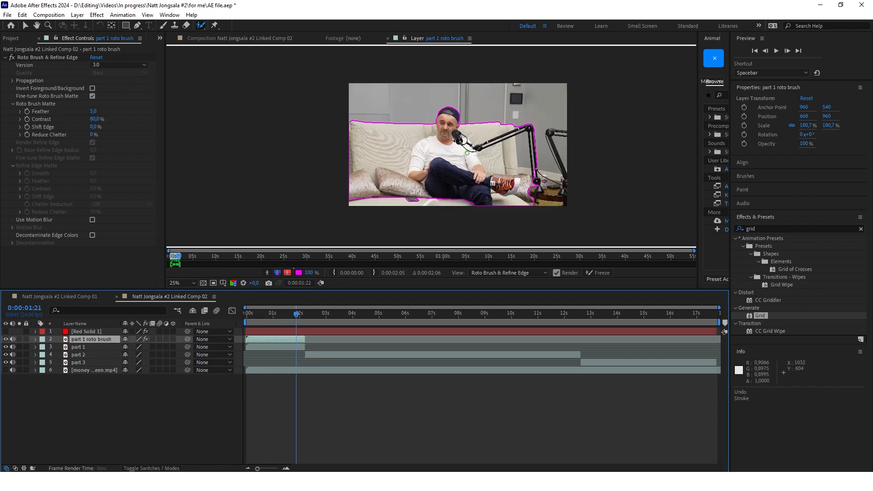
key(Page_Up)
key(Page_Up)
key(Page_Up)
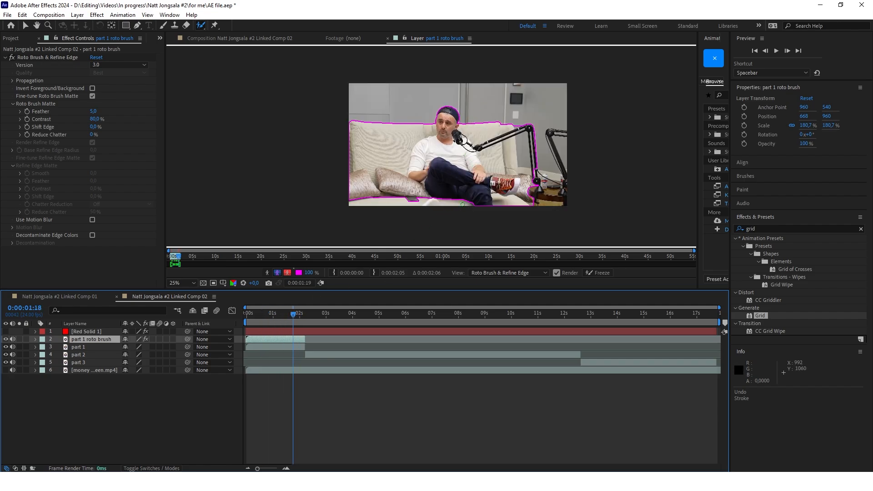
mouse_move(462, 203)
mouse_down()
mouse_move(478, 204)
mouse_move(402, 206)
mouse_move(439, 201)
mouse_up()
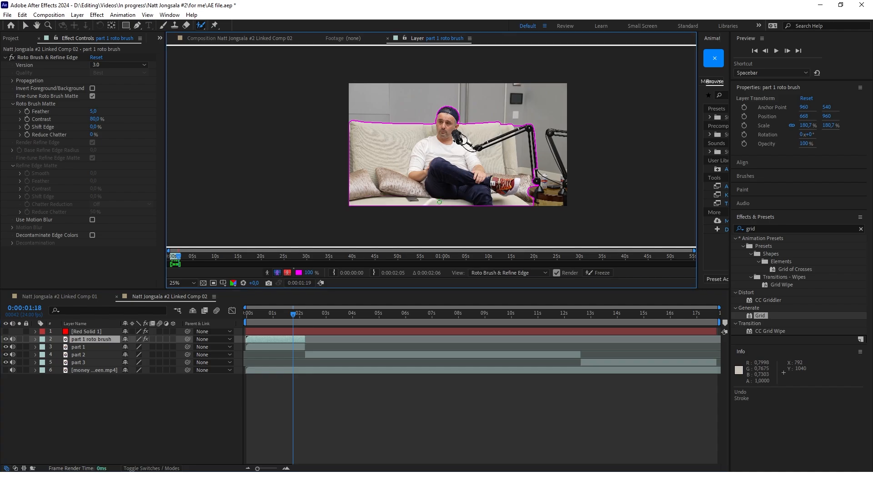
Advance to 0:00:02:04, freeze the Roto Brush propagation, and return to the composition view.
key(shift+Page_Down)
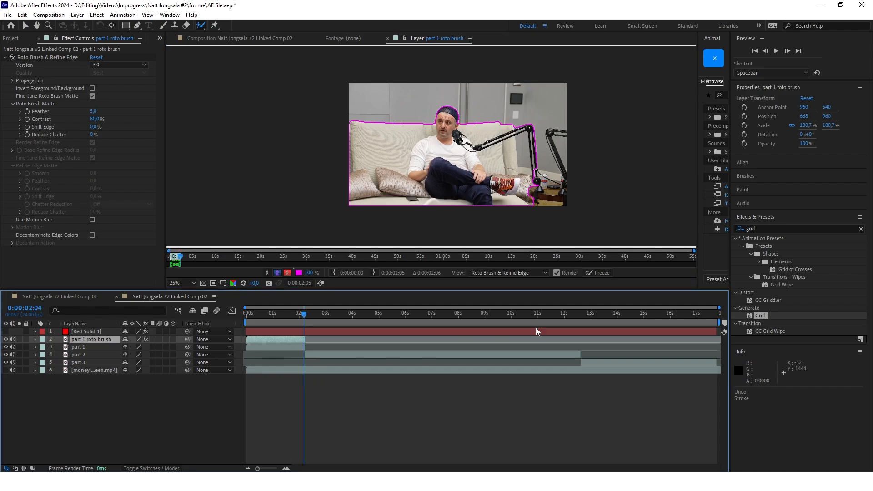
click(599, 273)
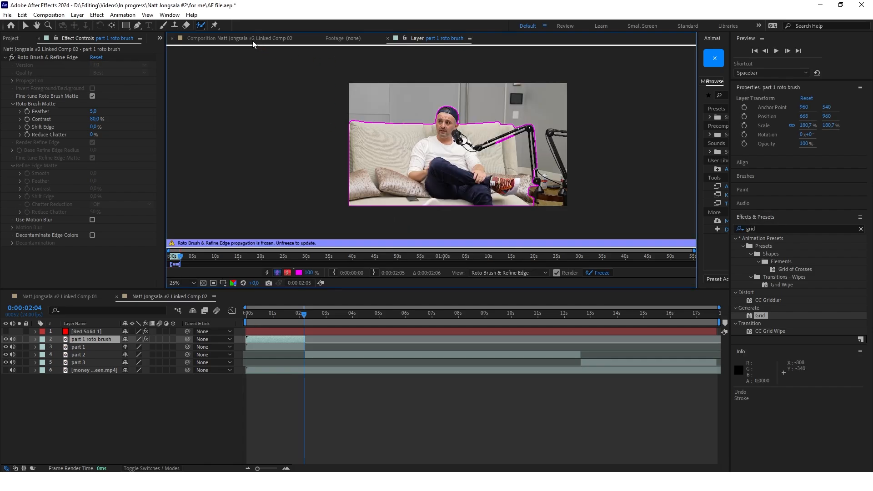
click(253, 42)
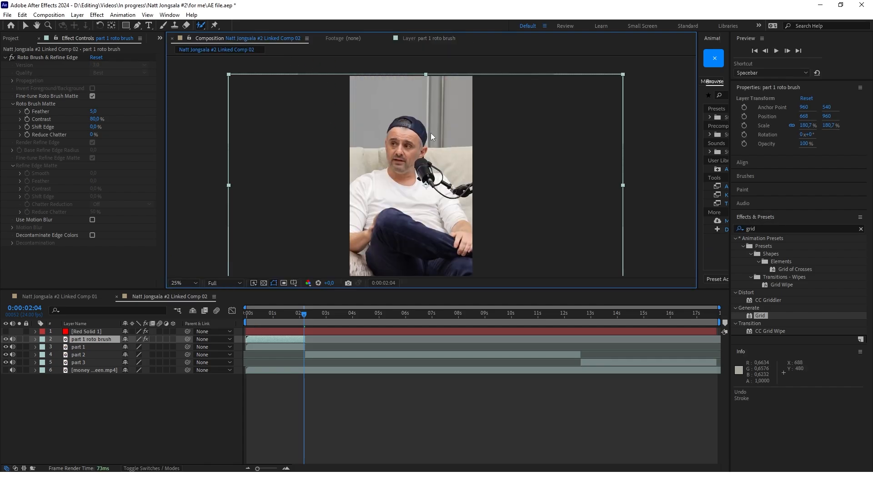
Hide the original part 1 layer and check the cutout of the seated subject.
scroll(412, 146, down, 1)
drag(303, 315, 289, 315)
scroll(402, 156, up, 1)
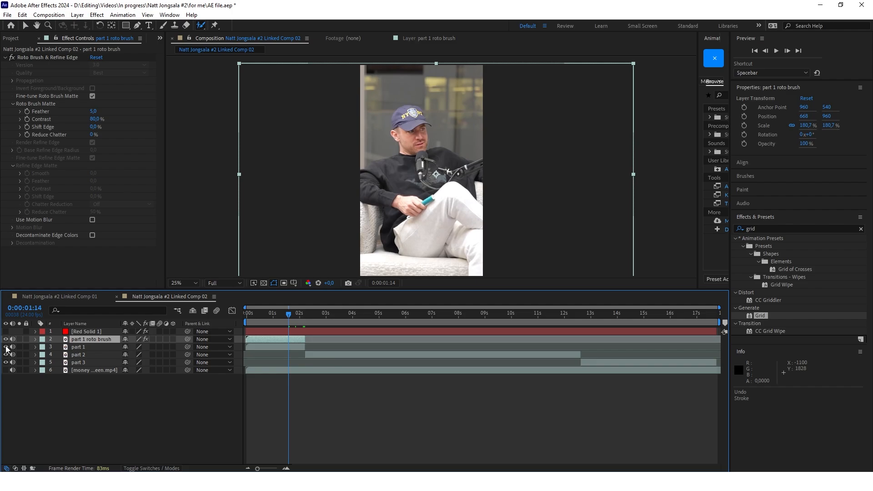
click(55, 348)
click(5, 347)
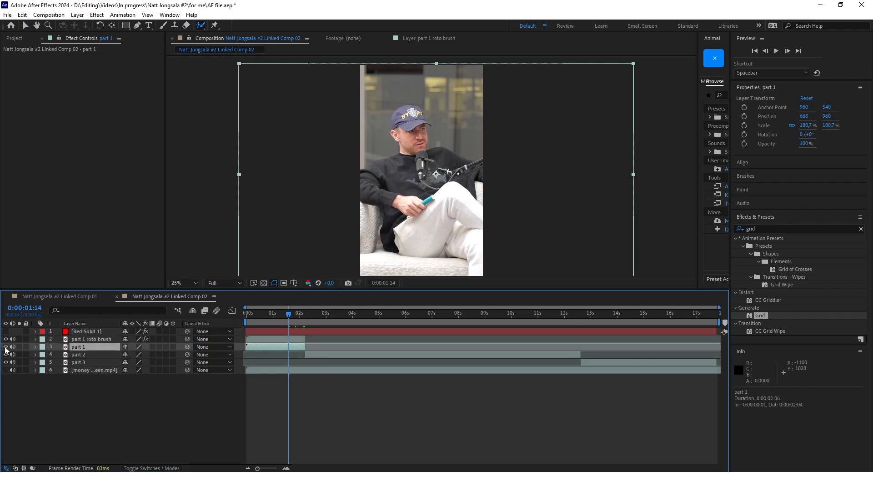
scroll(400, 198, down, 1)
scroll(414, 214, up, 1)
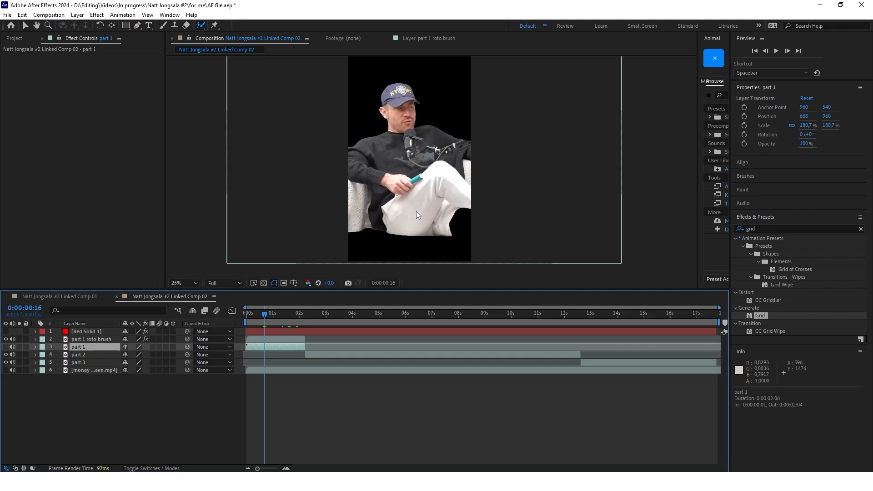
Show the part 1 layer again and reopen the part 1 roto brush layer at 0:00:00:00 with its propagation unfrozen.
scroll(416, 211, down, 1)
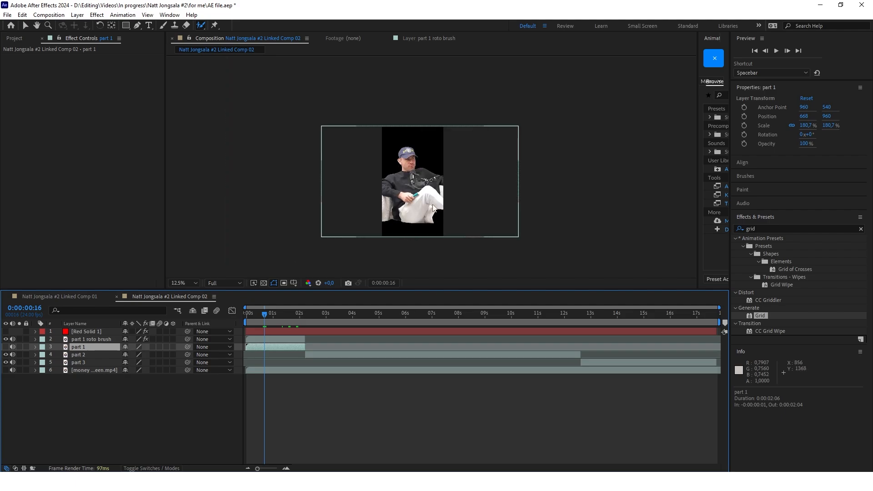
click(5, 347)
click(96, 340)
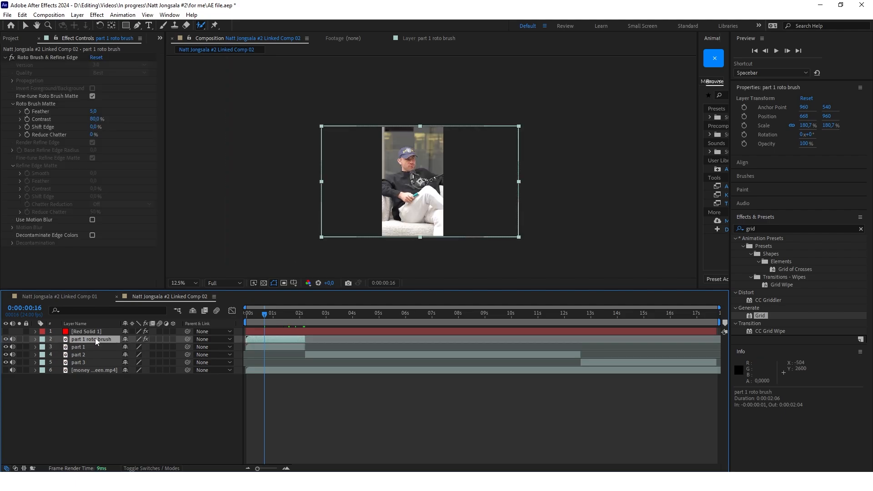
double_click(98, 341)
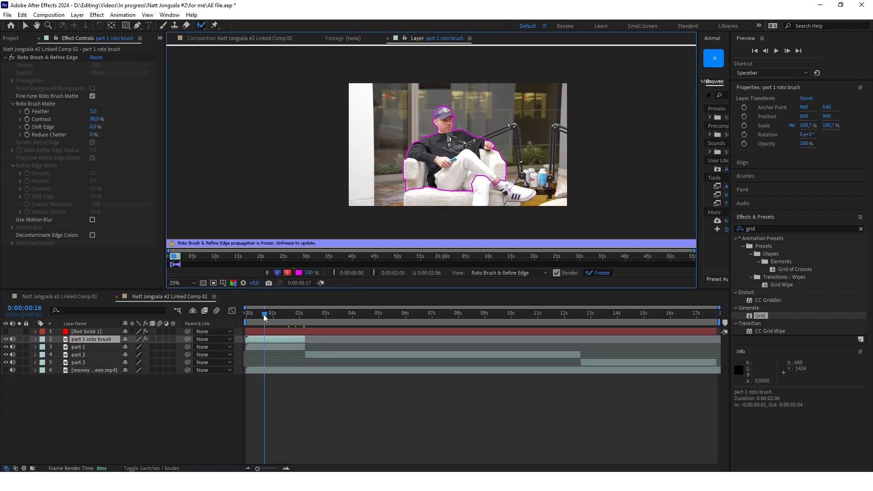
drag(264, 315, 246, 335)
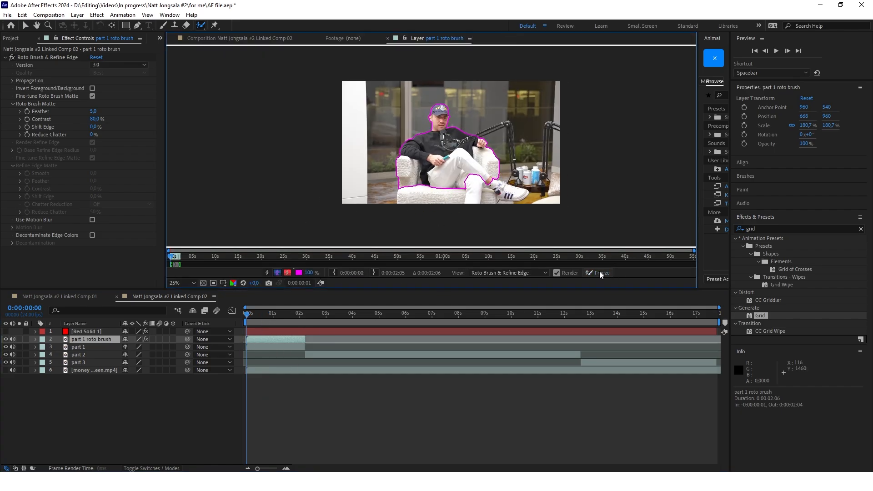
Add the lower armchair seat, the man's lower leg and his shoe to the Roto Brush selection on the first frame.
scroll(431, 146, up, 1)
scroll(402, 141, down, 1)
mouse_move(393, 186)
mouse_down()
mouse_move(467, 196)
mouse_move(469, 185)
mouse_move(475, 203)
mouse_move(468, 188)
mouse_move(398, 194)
mouse_up()
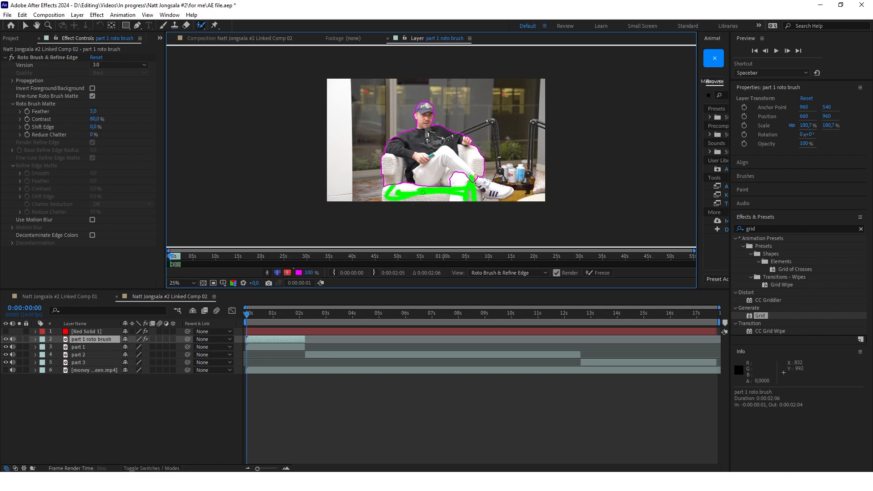
drag(473, 183, 513, 195)
drag(445, 160, 429, 143)
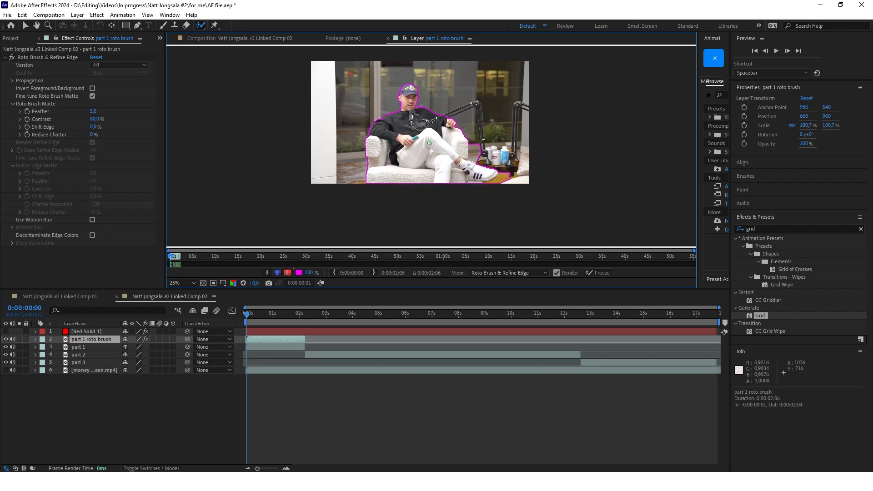
Propagate the Roto Brush selection to 0:00:02:04, freeze it, and return to the composition view.
key(Page_Down)
key(Page_Down)
key(Page_Down)
key(Page_Down)
key(Page_Down)
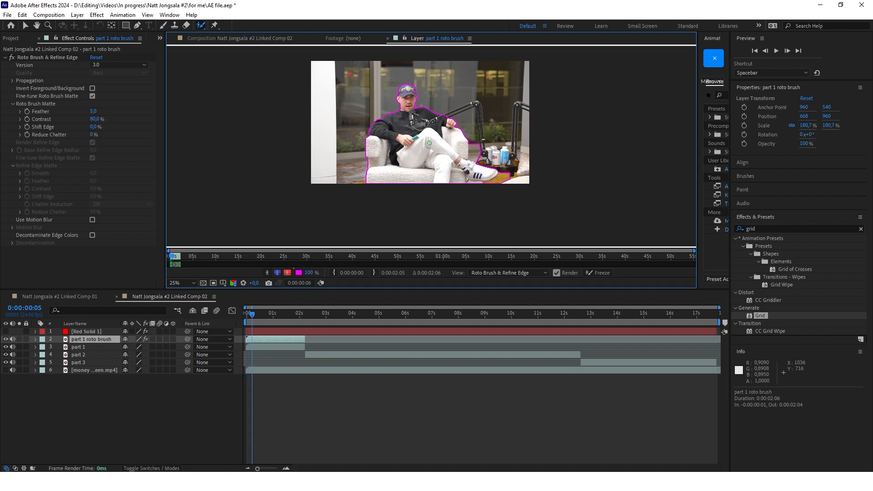
click(304, 314)
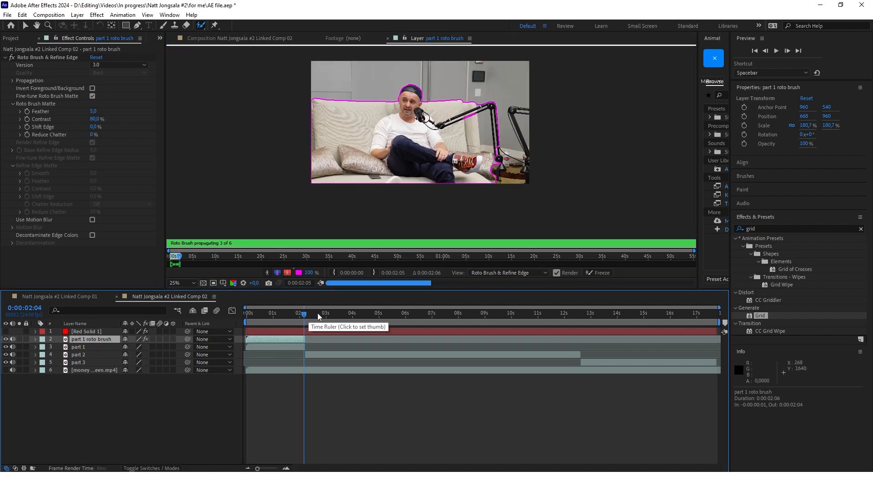
click(602, 273)
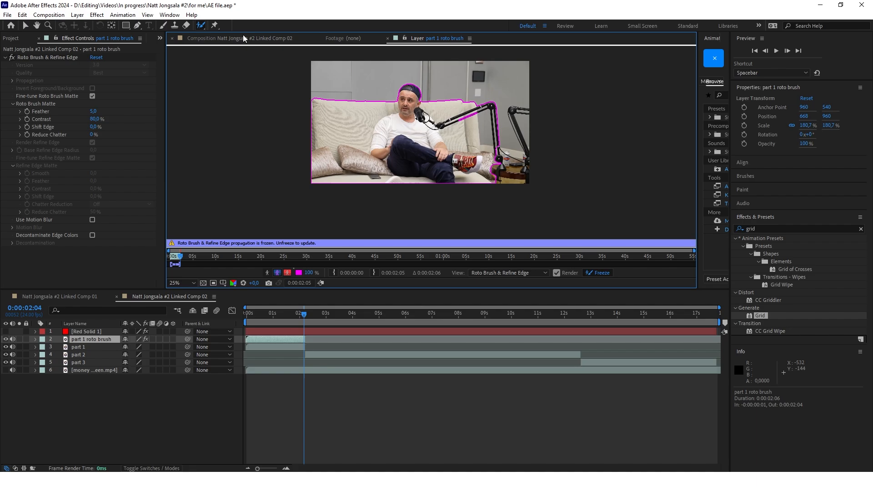
click(243, 38)
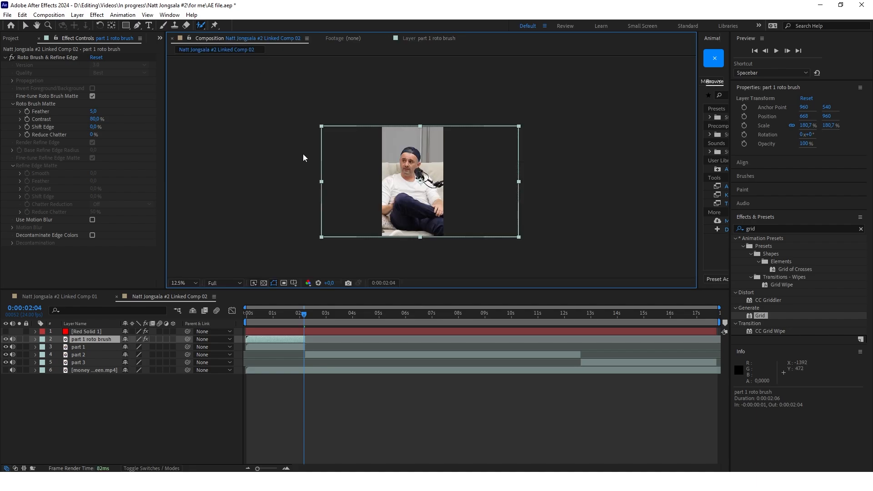
Check the cutout at 0:00:00:11, then show the Red Solid 1 grid and place it directly beneath part 1 roto brush.
drag(304, 314, 259, 320)
scroll(436, 161, up, 2)
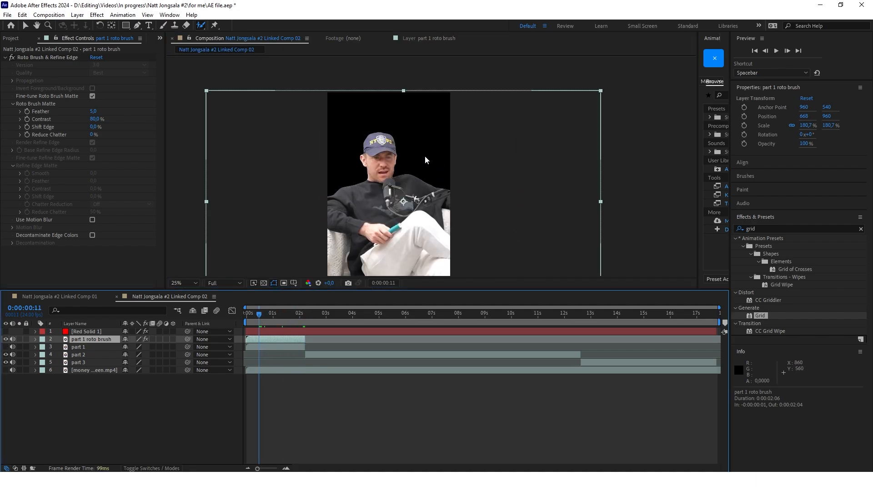
click(5, 331)
drag(86, 331, 89, 344)
scroll(388, 159, down, 1)
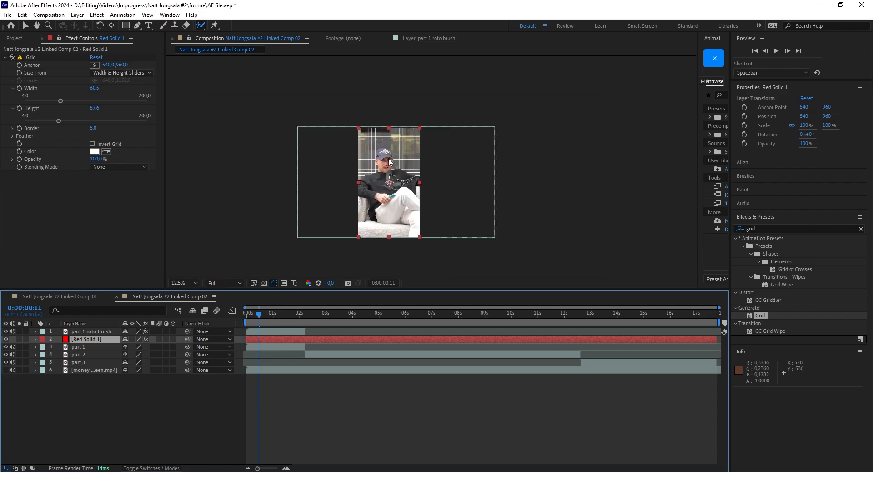
scroll(398, 143, up, 1)
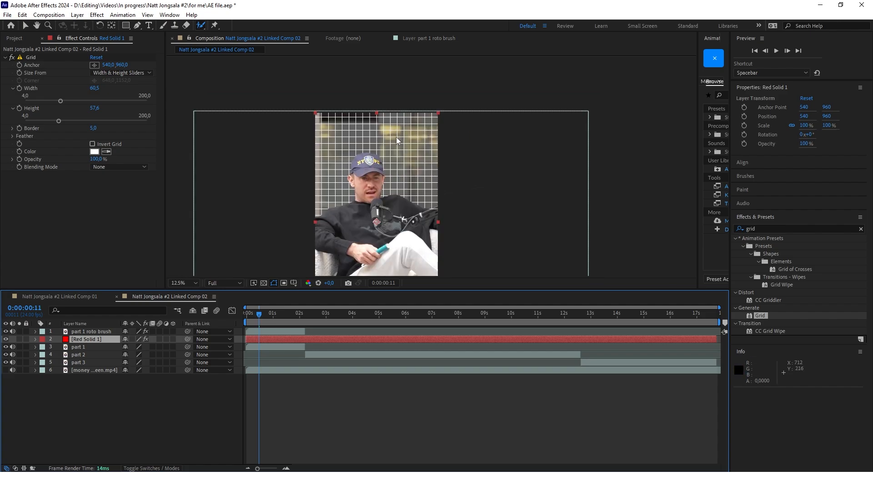
scroll(392, 134, down, 1)
scroll(394, 165, up, 1)
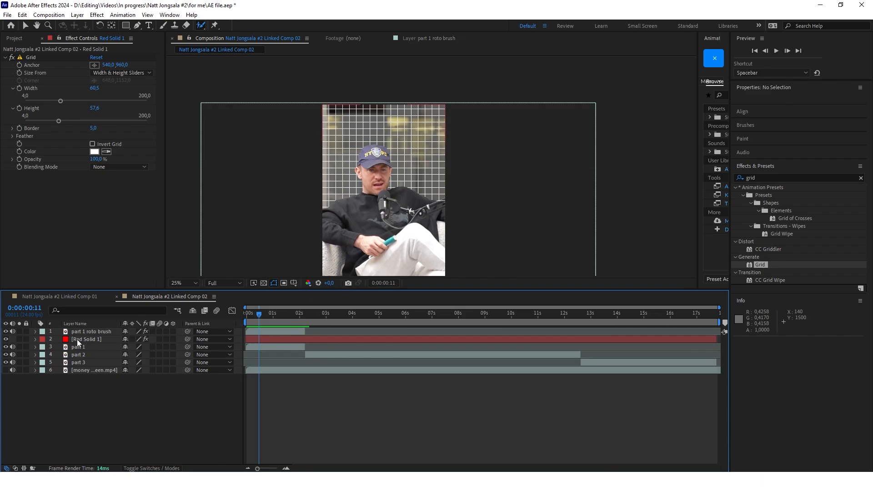
Set the Red Solid 1 grid layer's opacity to 25%.
click(79, 339)
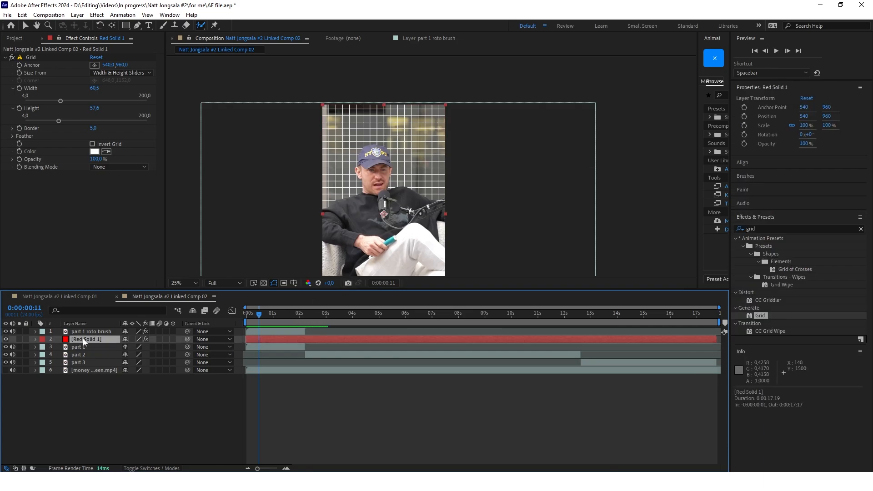
key(space)
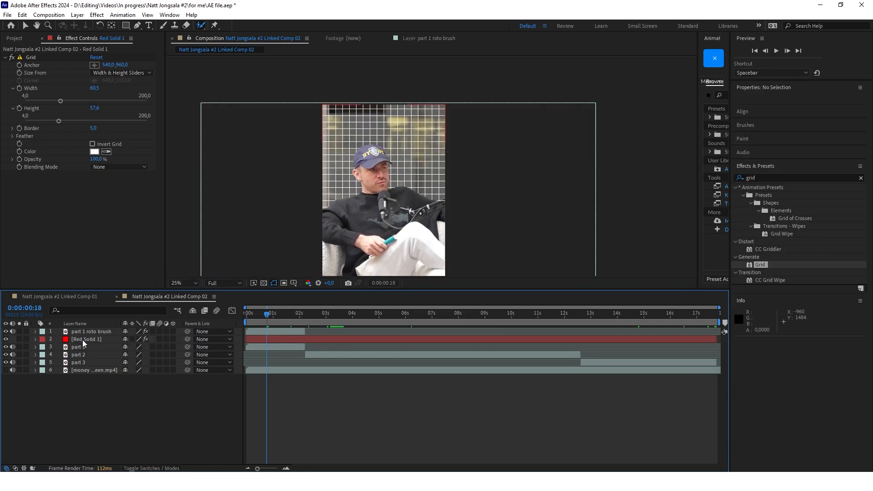
key(t)
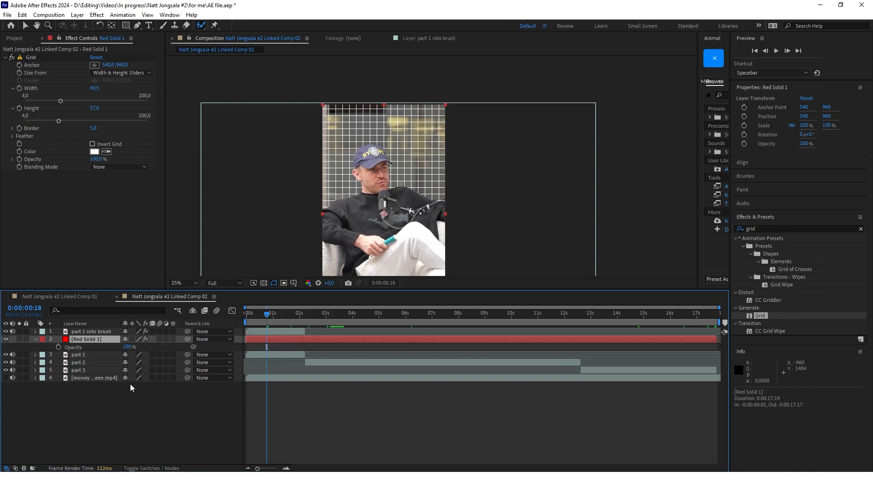
click(129, 347)
text(24)
key(Return)
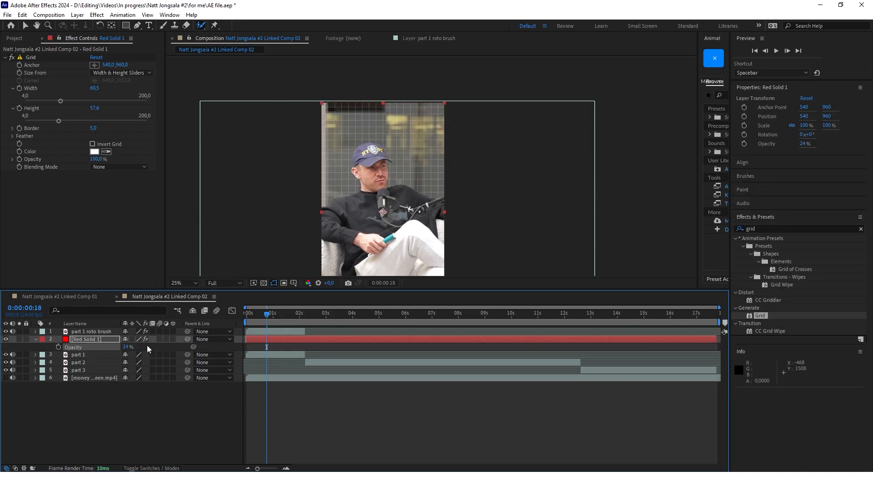
click(128, 347)
text(25)
key(Return)
click(90, 387)
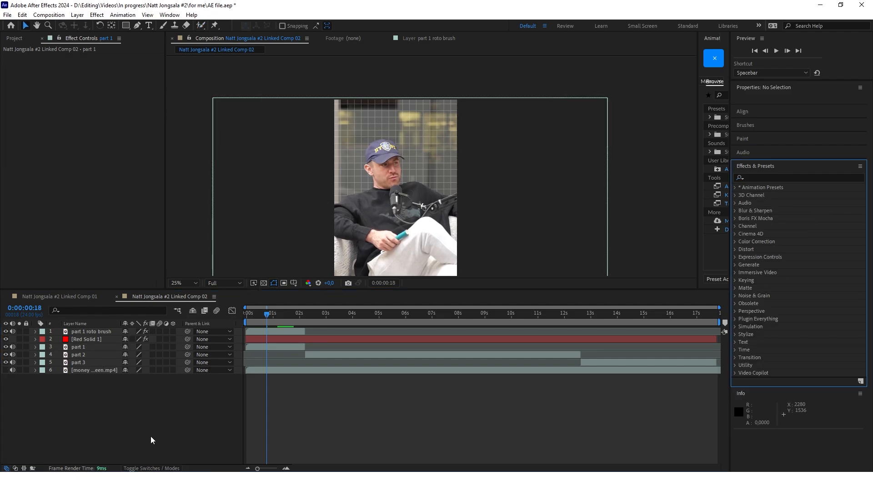
Apply the Levels effect to the part 1 layer and lower its Output White to 0.4078 to darken the background.
click(809, 178)
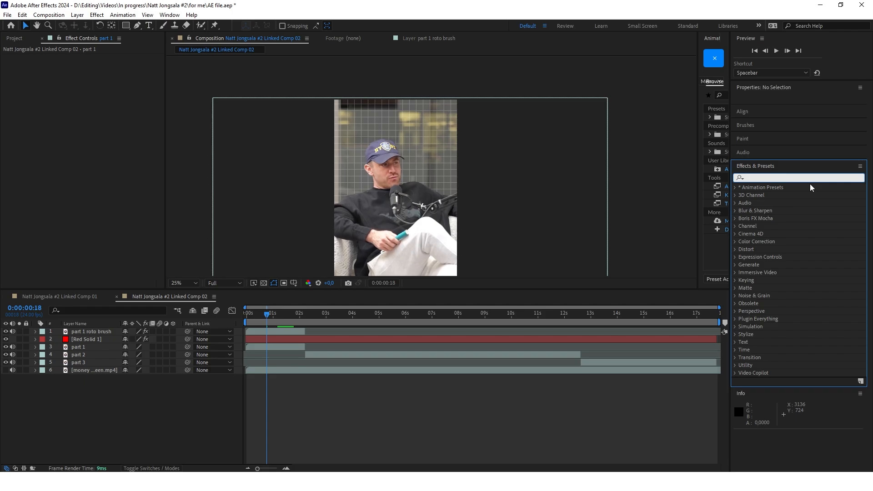
text(leve)
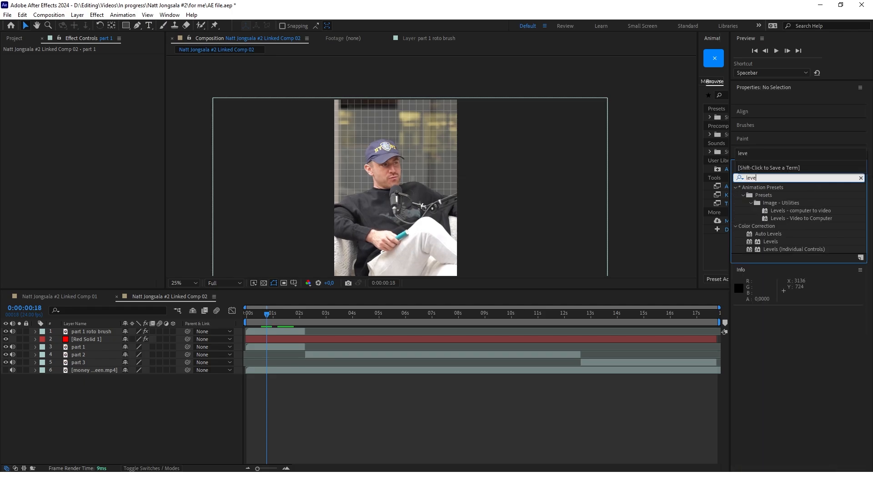
drag(773, 242, 281, 355)
drag(279, 349, 280, 349)
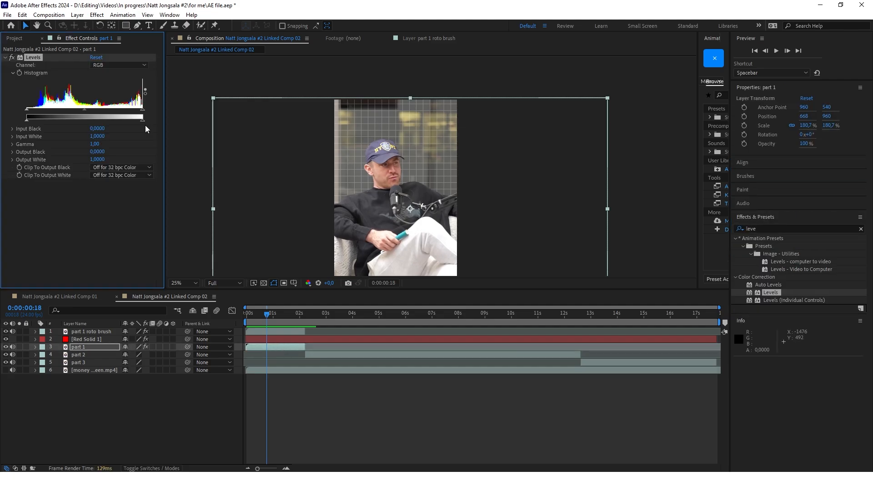
drag(143, 125, 103, 124)
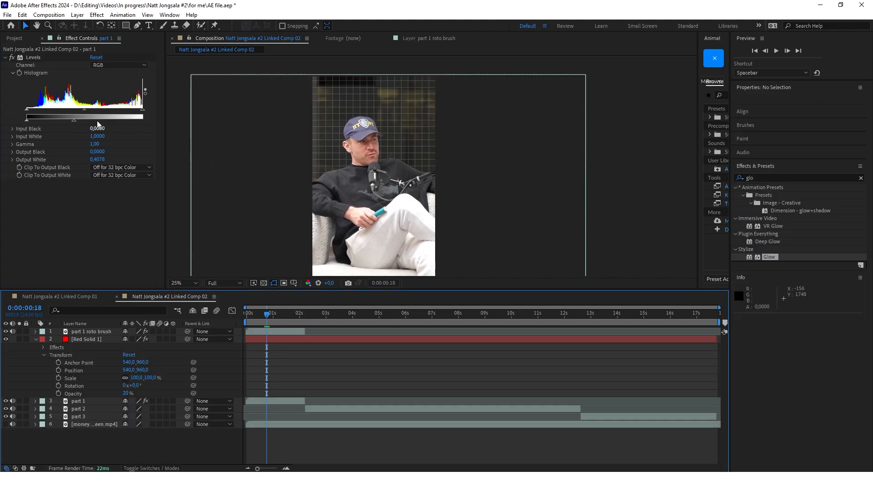
drag(96, 124, 75, 120)
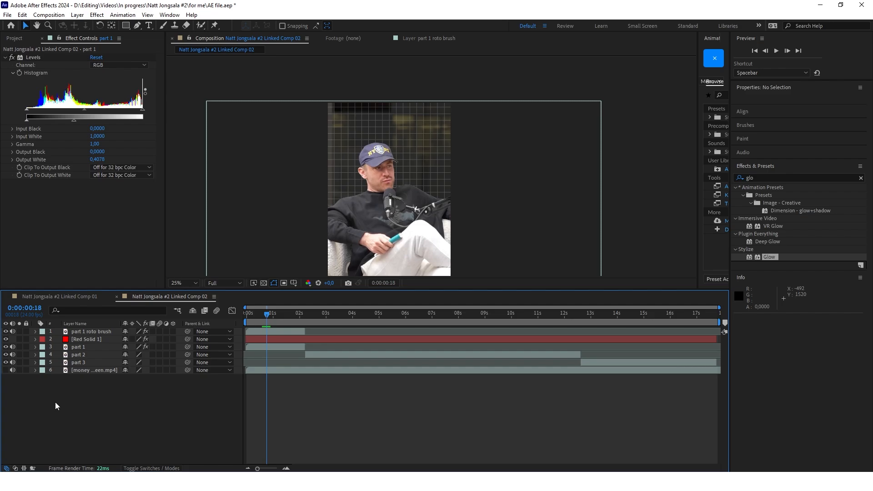
Show the money greenscreen.mp4 layer and place it directly beneath the part 1 roto brush layer.
click(5, 369)
drag(86, 370, 86, 338)
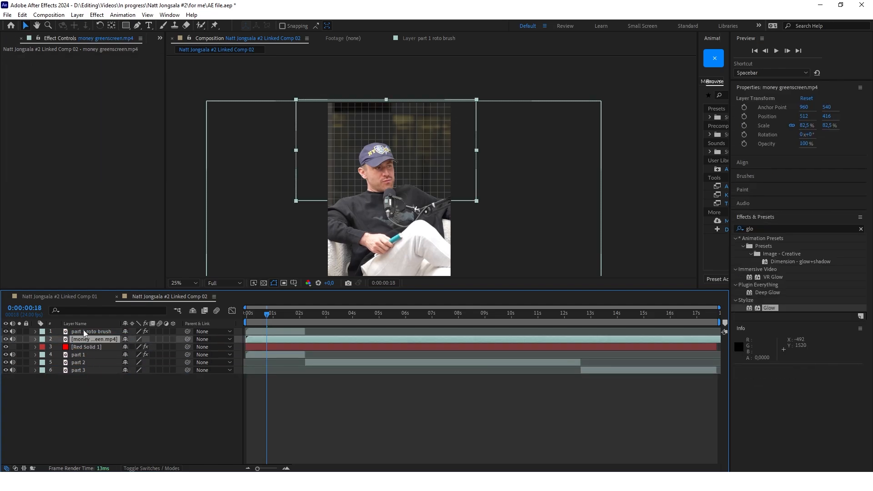
scroll(362, 131, up, 2)
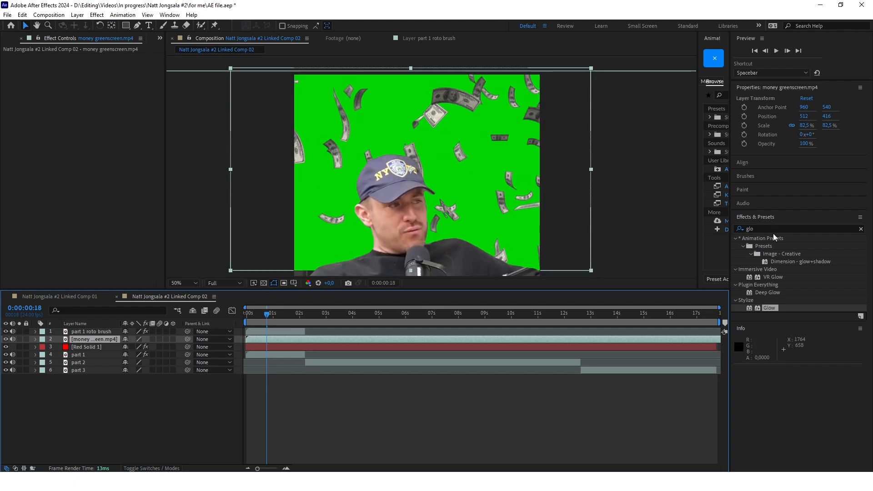
Apply the Keylight (1.2) effect to the money greenscreen.mp4 layer.
click(768, 230)
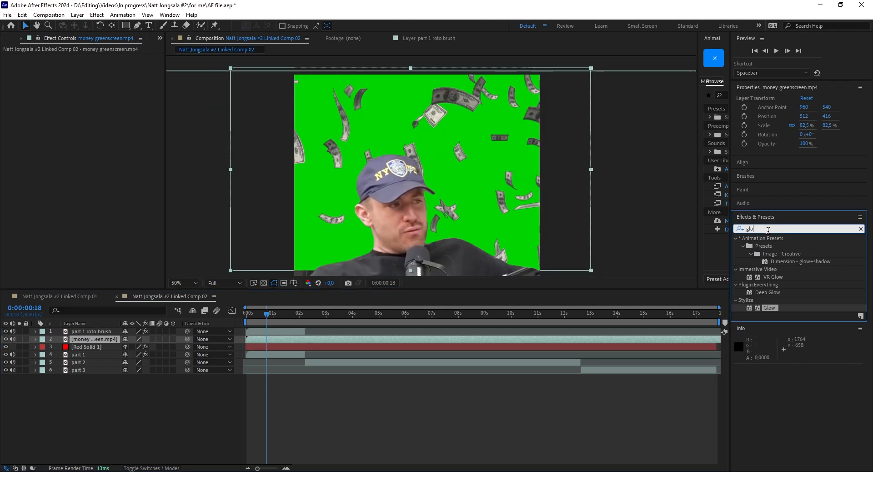
key(BackSpace)
key(BackSpace)
key(BackSpace)
text(key)
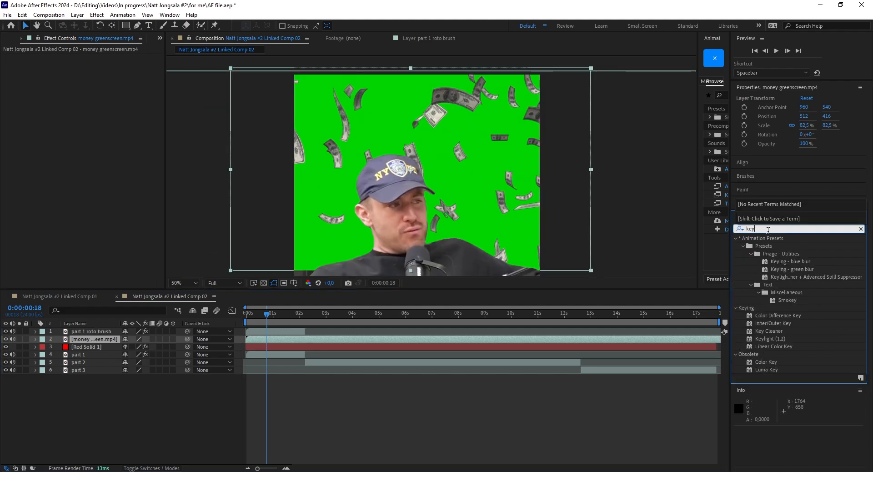
drag(771, 339, 293, 342)
Sample the green background as Keylight's Screen Colour and enlarge the money footage to 90.3% scale.
click(106, 114)
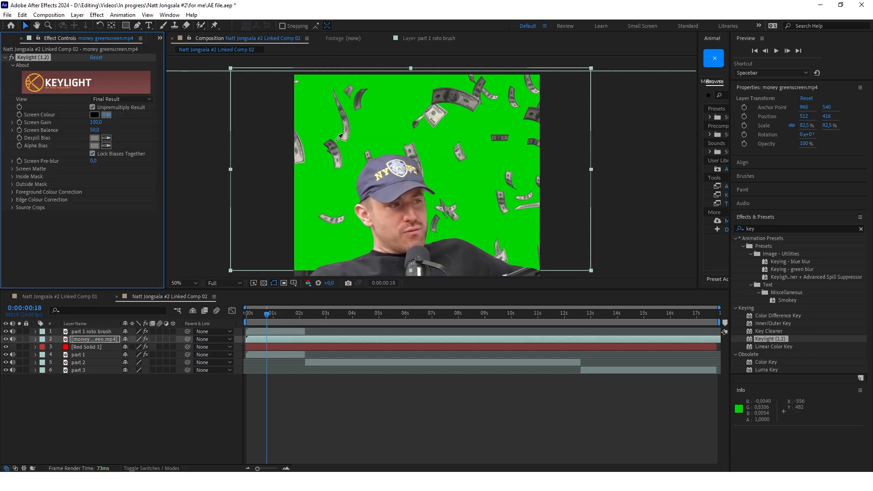
click(314, 121)
scroll(424, 195, down, 2)
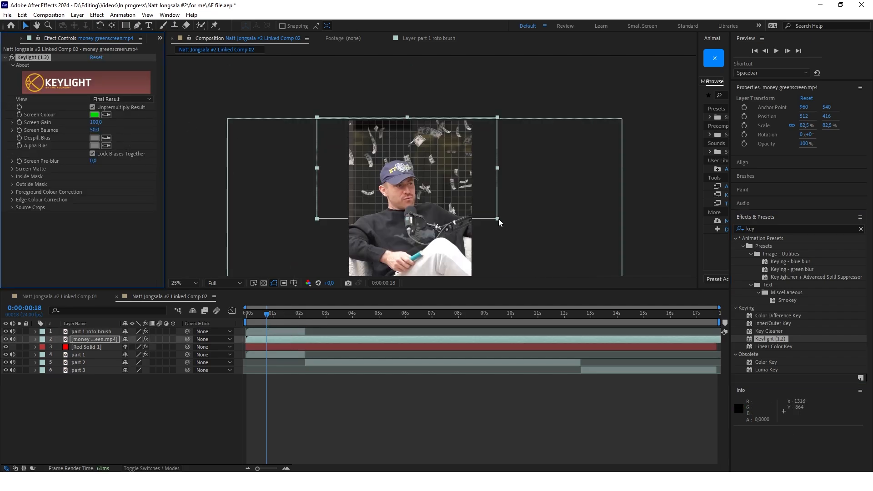
drag(498, 219, 508, 226)
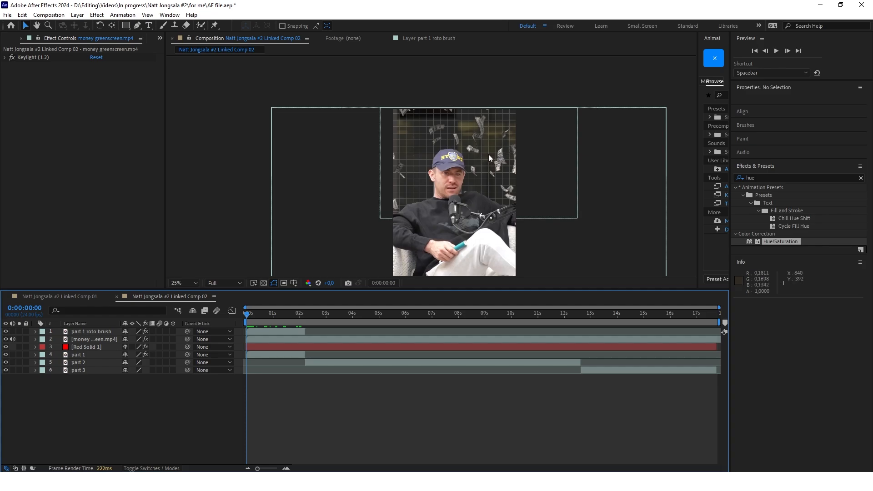
Apply Hue/Saturation to the money greenscreen.mp4 layer and turn its Master Hue about a quarter turn clockwise.
click(861, 178)
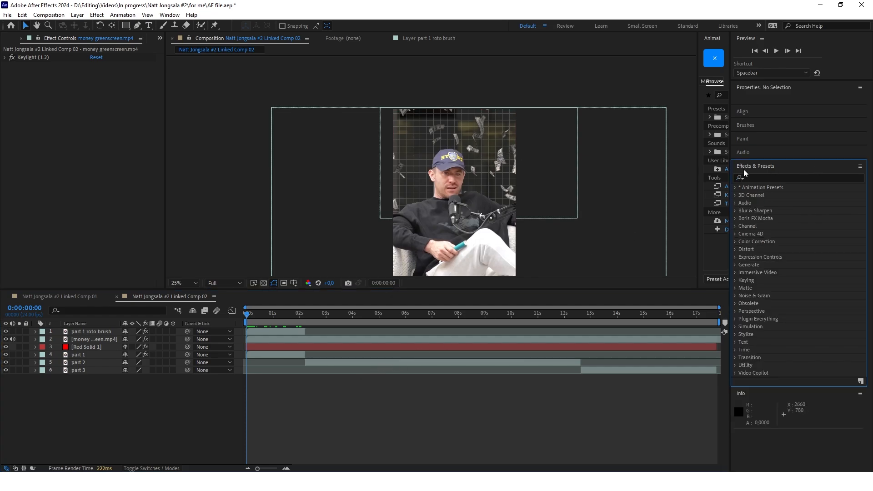
click(755, 177)
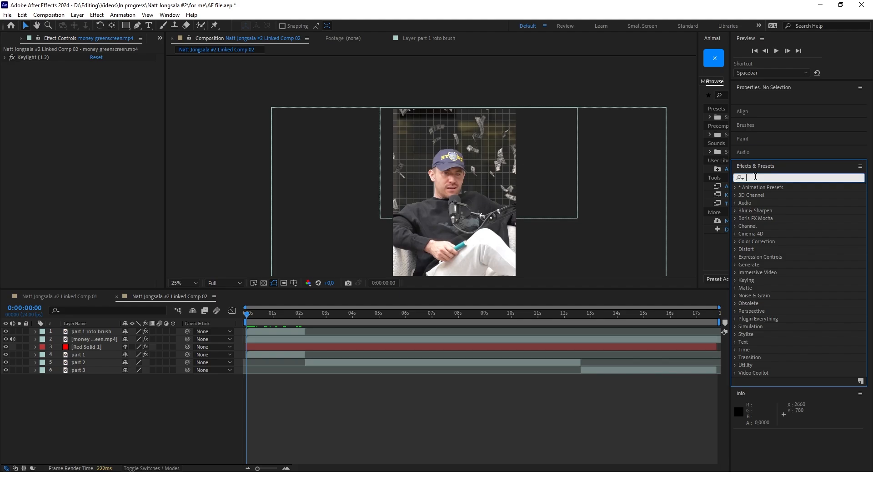
text(hue)
double_click(779, 242)
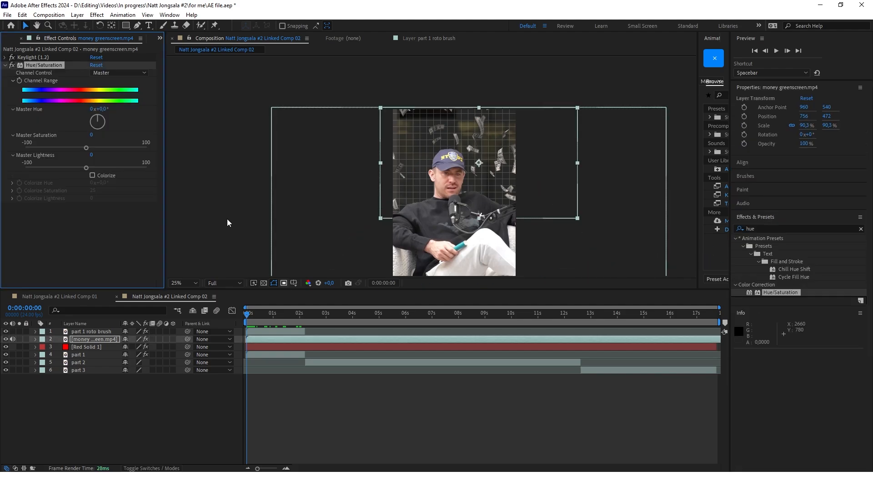
drag(97, 119, 107, 127)
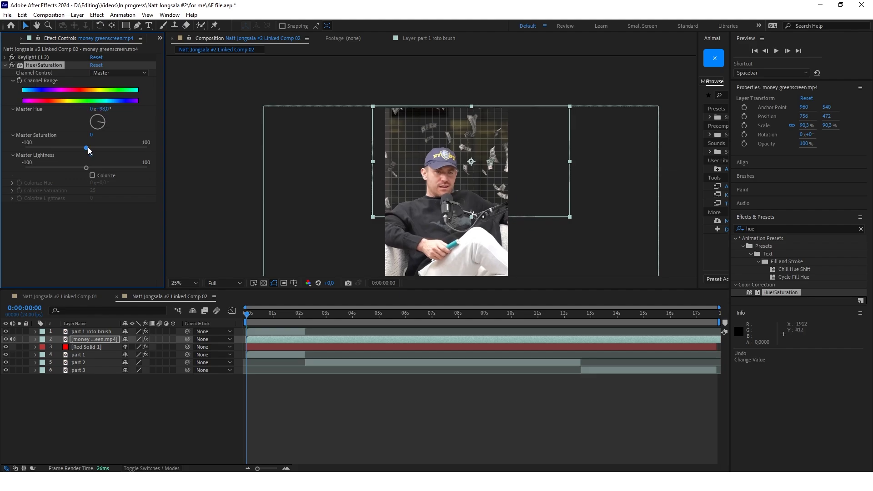
Set the money footage's Master Saturation to 60 and its layer opacity to 60%.
drag(88, 150, 122, 150)
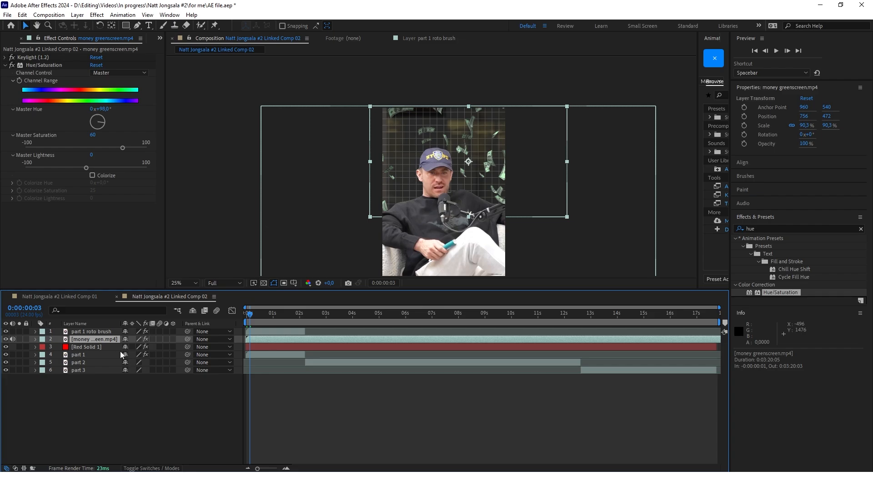
key(t)
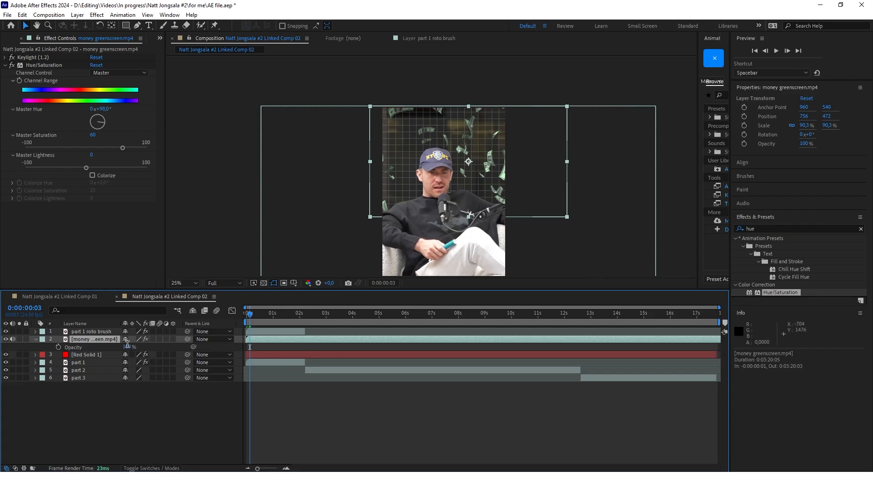
click(128, 347)
text(70)
key(Return)
click(135, 349)
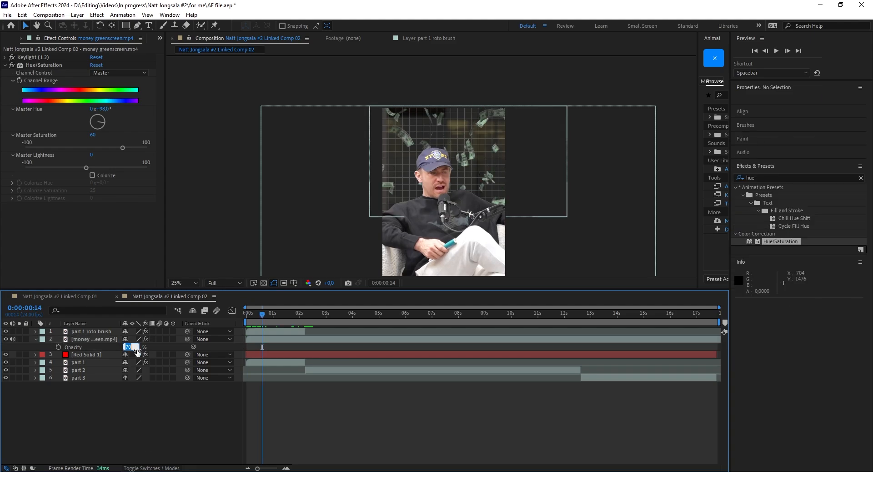
text(60)
key(Return)
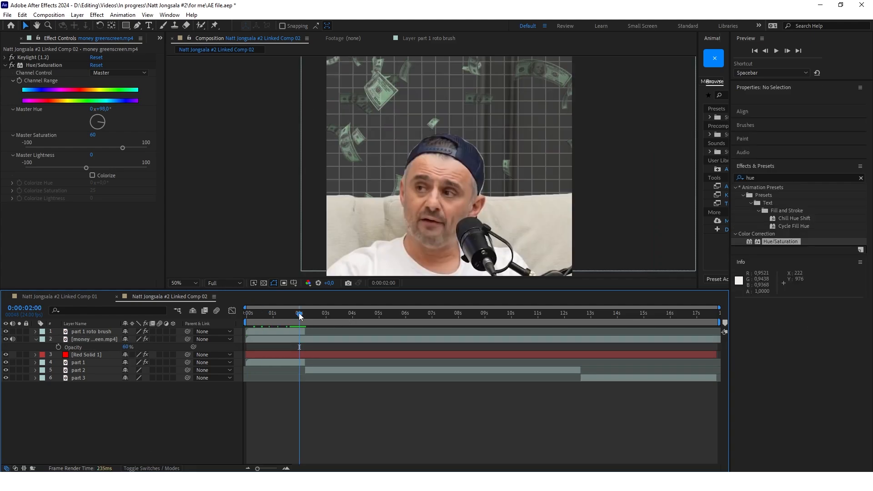
Examine the roto brush edge around the seated speaker's cap in the part 1 roto brush layer near the two-second mark.
click(304, 314)
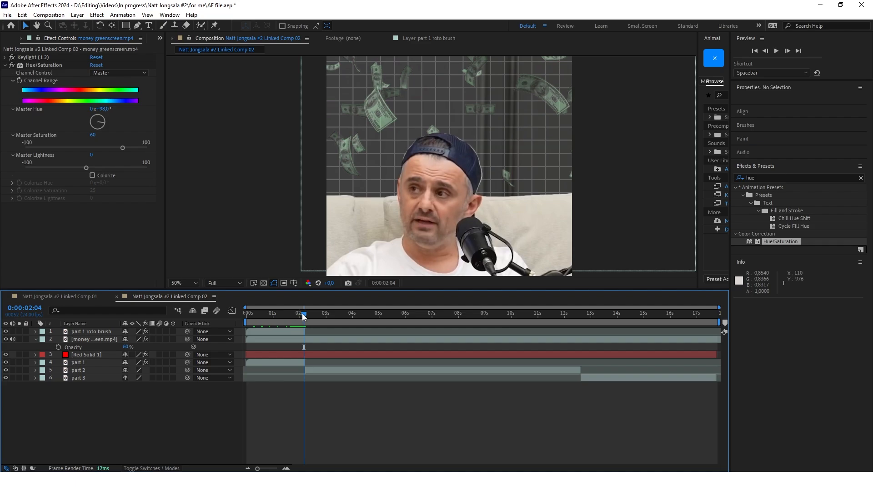
click(299, 313)
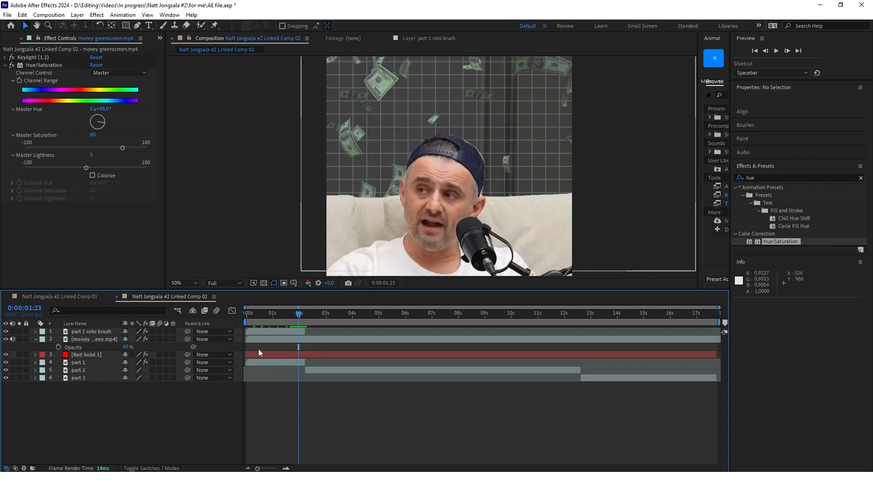
double_click(282, 331)
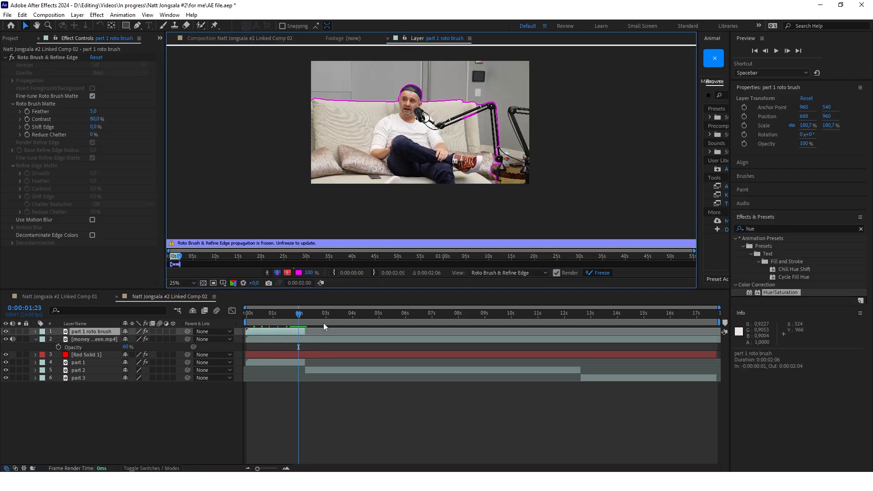
scroll(414, 78, up, 4)
scroll(495, 198, up, 1)
scroll(420, 144, down, 1)
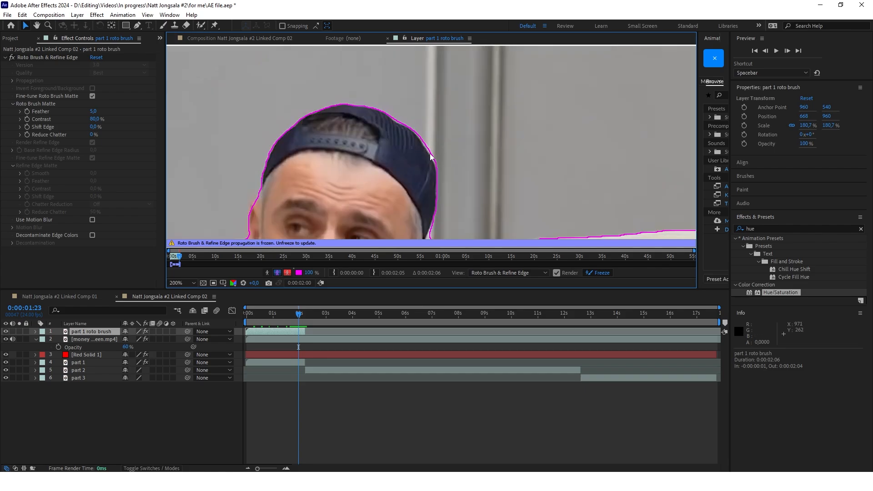
click(200, 25)
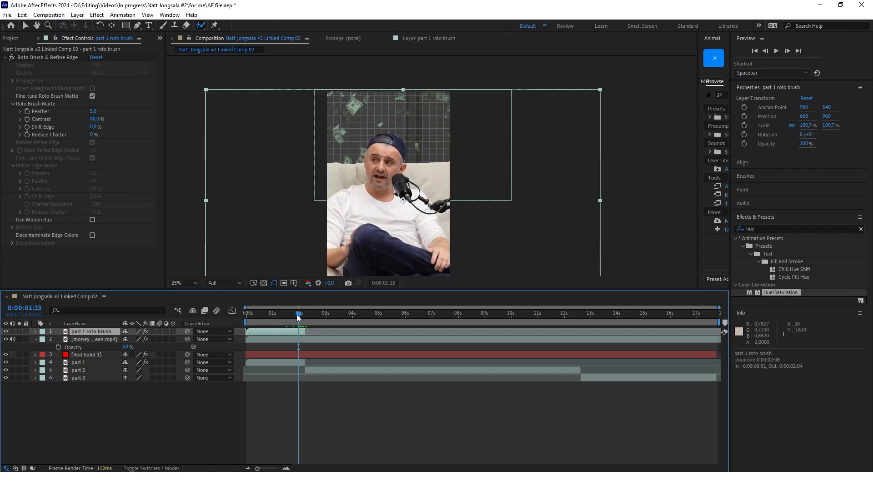
drag(298, 317, 301, 314)
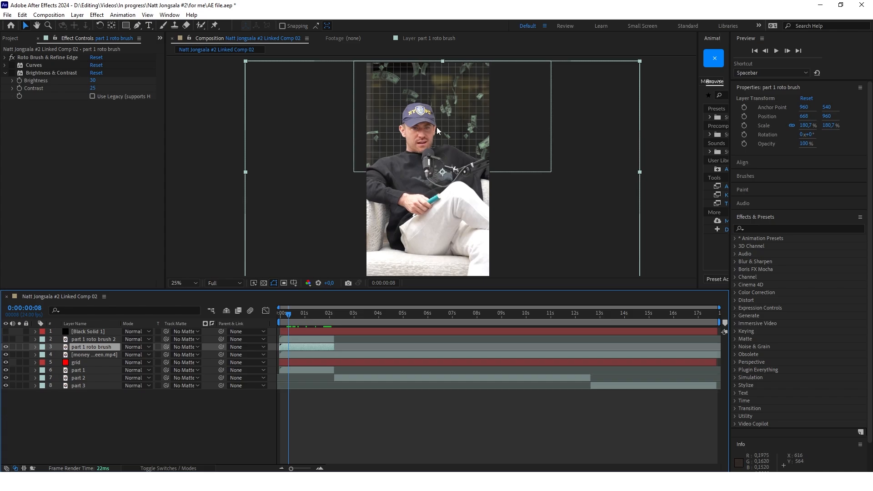
Make the Black Solid 1 layer visible in the composition.
drag(435, 233, 414, 194)
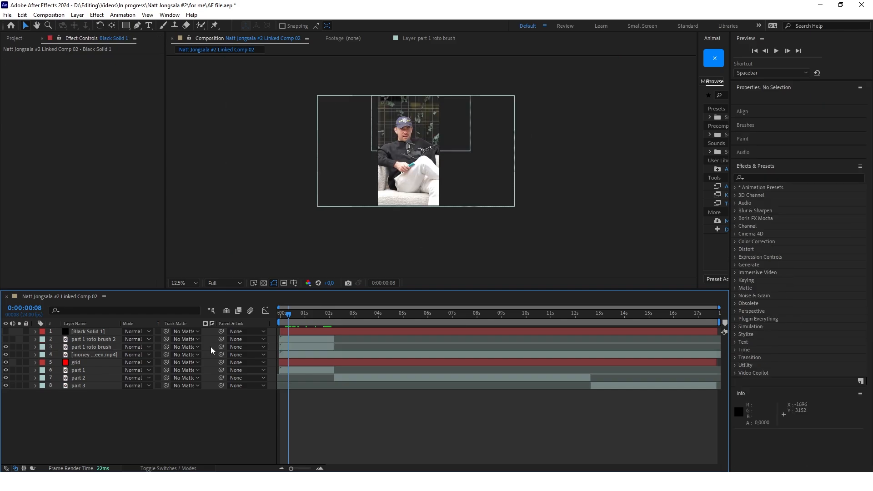
double_click(87, 331)
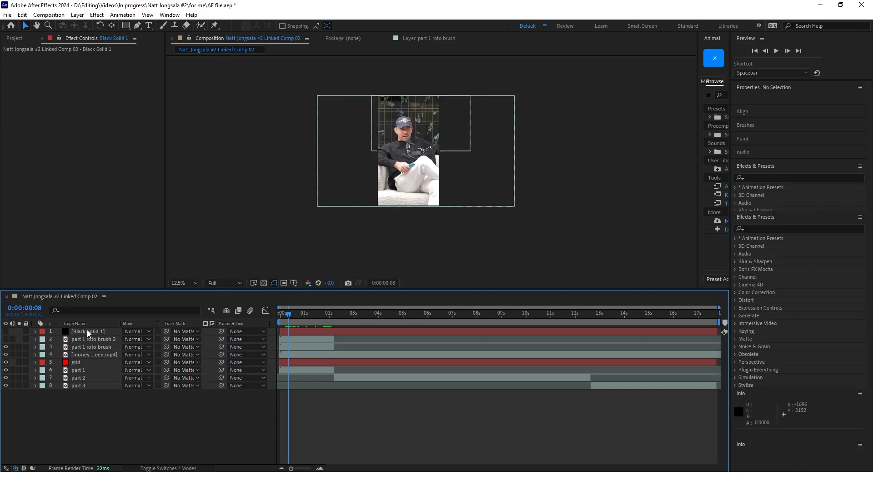
click(238, 39)
click(332, 199)
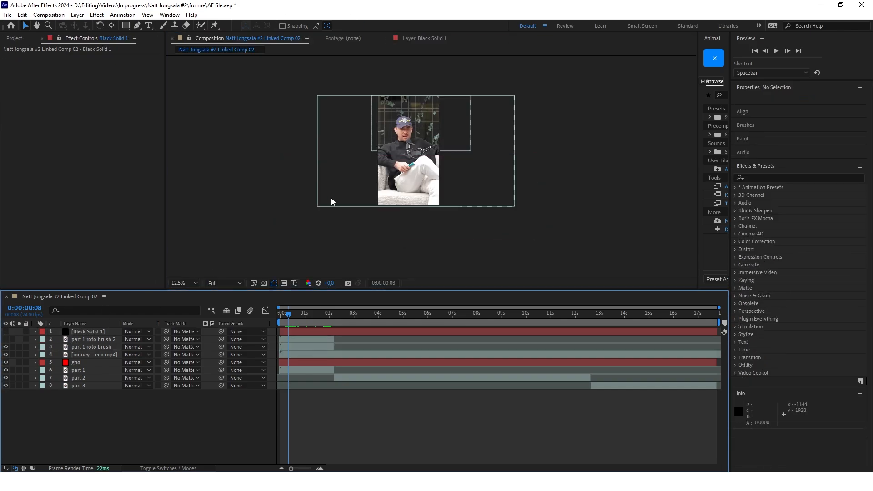
click(7, 331)
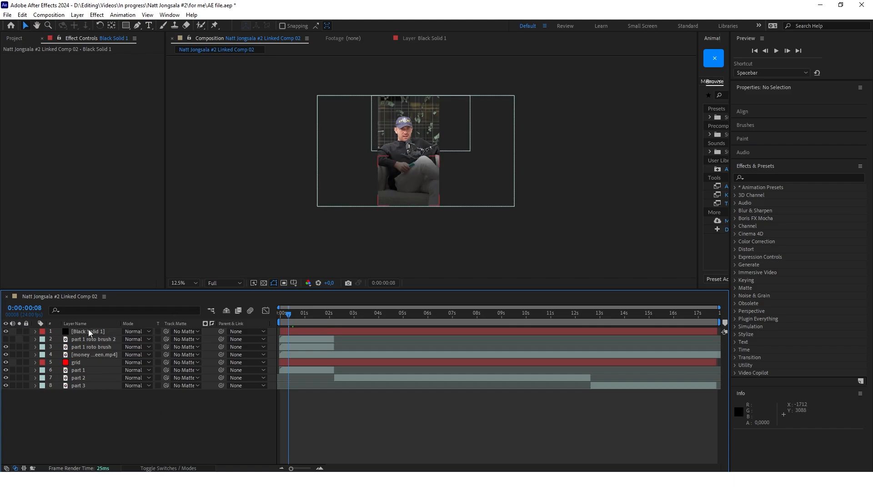
Create a new composition-sized black solid above the other layers.
right_click(89, 436)
mouse_move(135, 334)
click(223, 350)
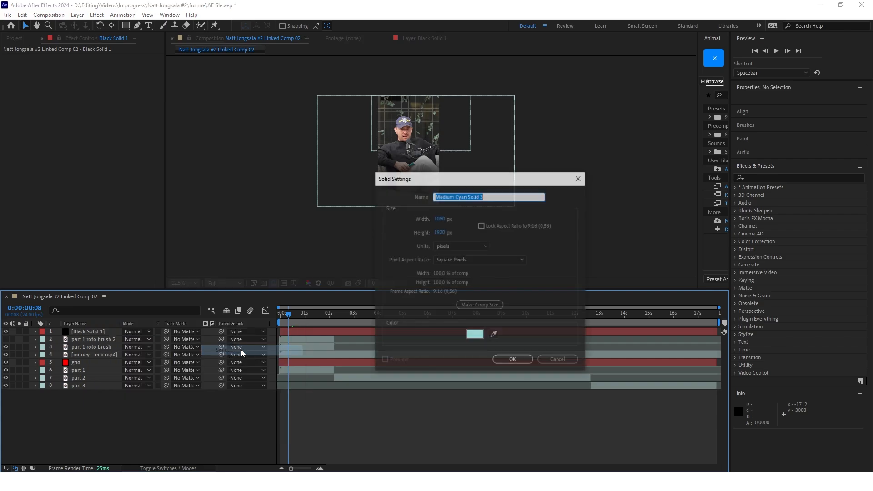
click(475, 335)
click(548, 288)
key(Return)
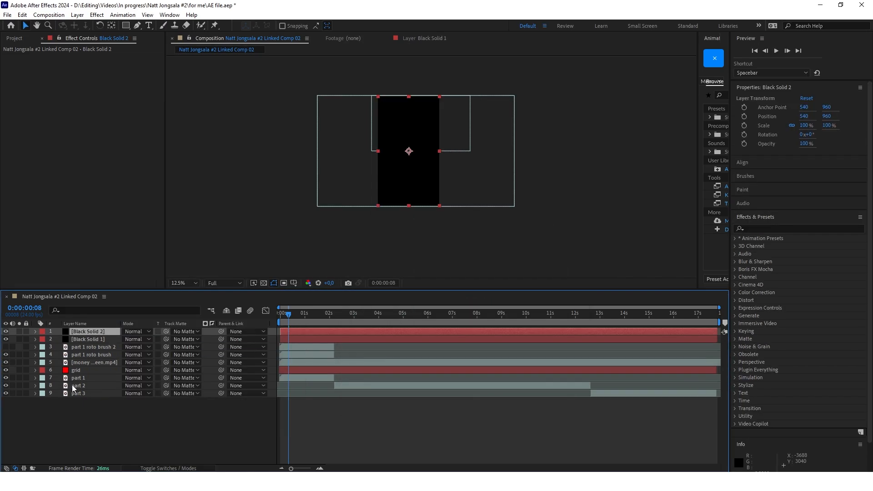
Draw a closed four-point mask on the new black solid around the lower half of the frame with the Pen tool.
click(138, 26)
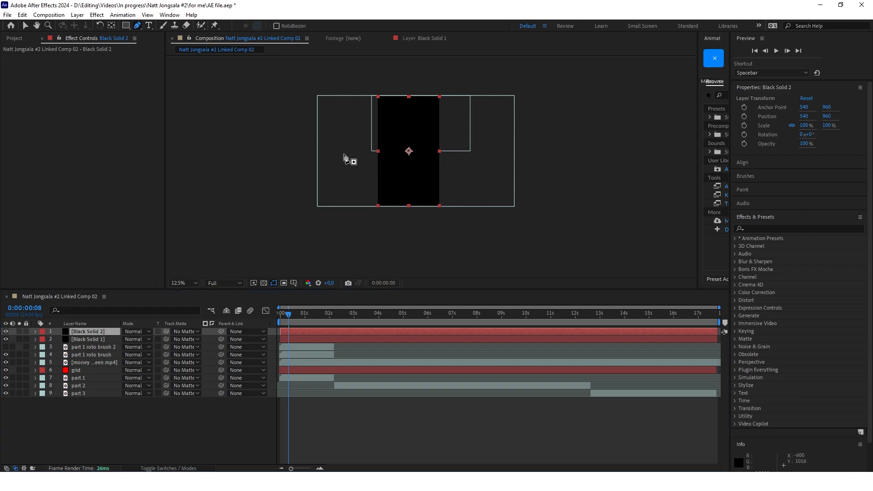
click(344, 154)
click(467, 159)
click(458, 224)
click(368, 229)
click(343, 154)
key(v)
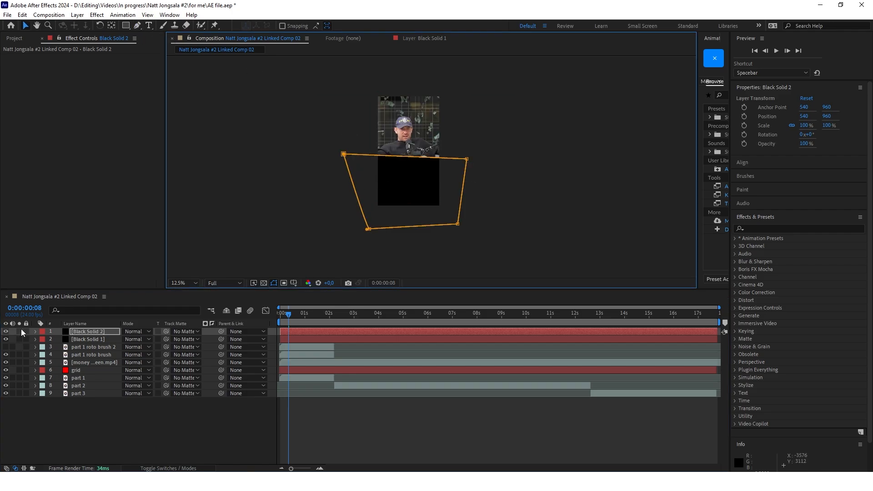
Set the new black solid's Mask Feather to 392 pixels.
click(35, 332)
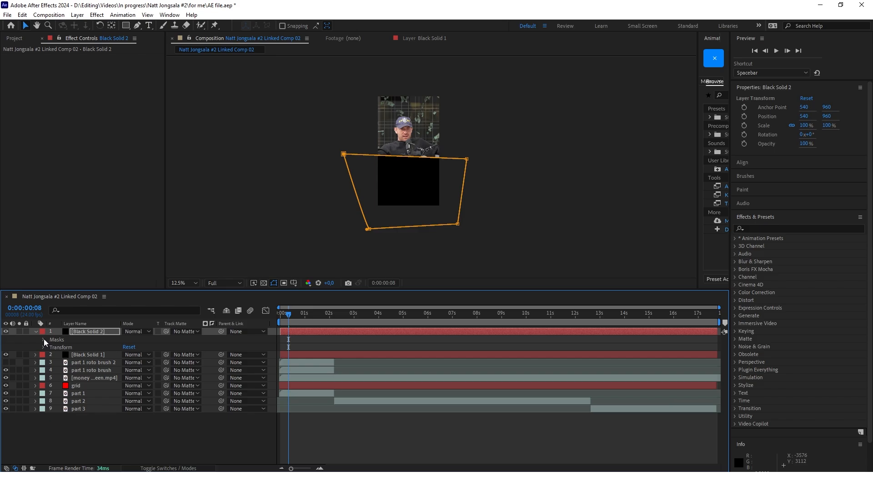
click(44, 339)
click(52, 347)
drag(135, 362, 282, 355)
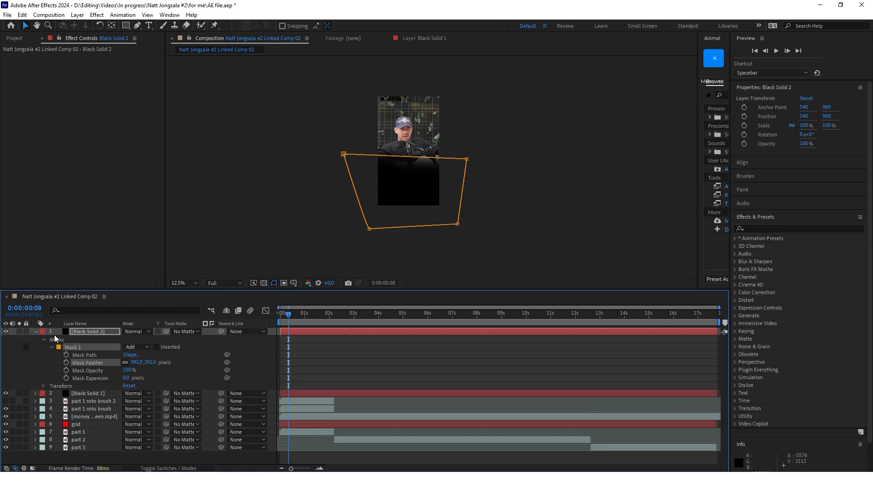
Try an opacity of 33% on the new black solid, and delete that layer.
click(86, 333)
key(t)
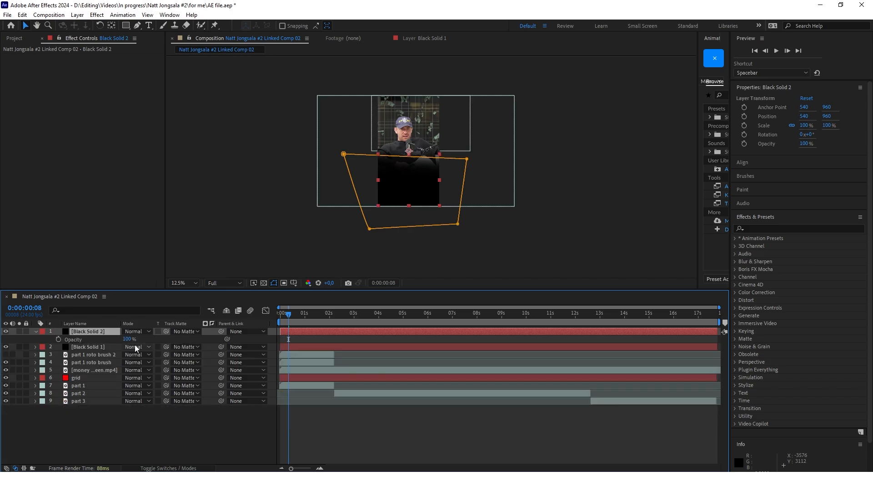
drag(128, 339, 97, 339)
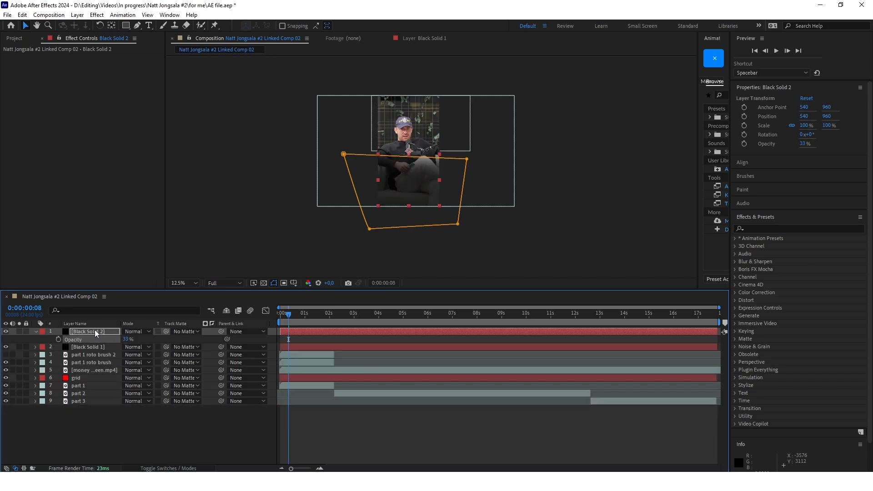
click(96, 333)
key(Delete)
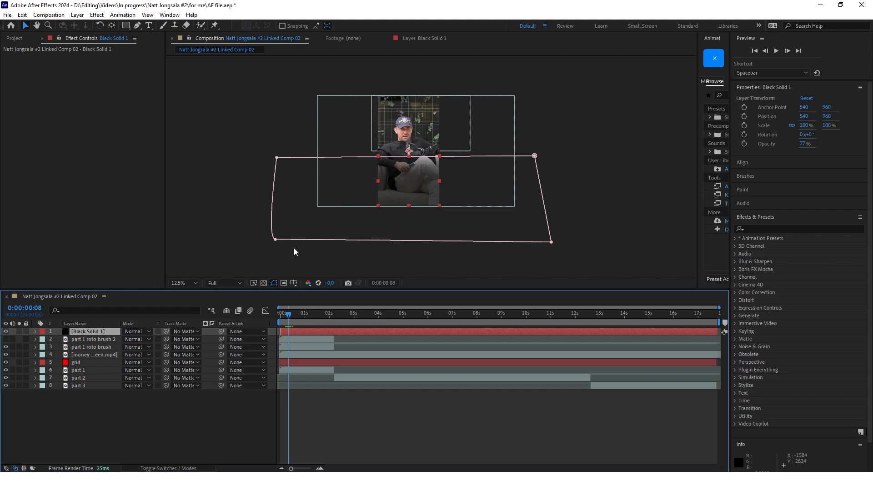
Review Black Solid 1's opacity and mask feather settings and inspect its shading over the lower half of the frame.
click(36, 332)
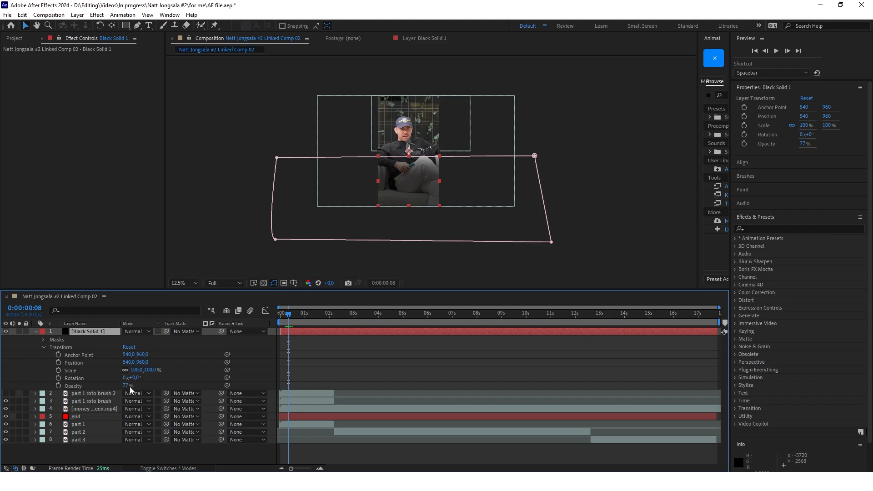
click(44, 347)
click(46, 339)
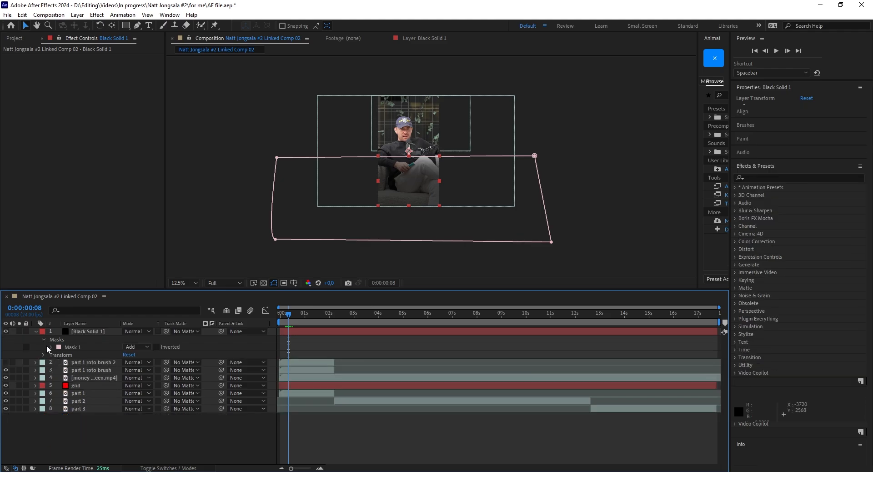
click(43, 340)
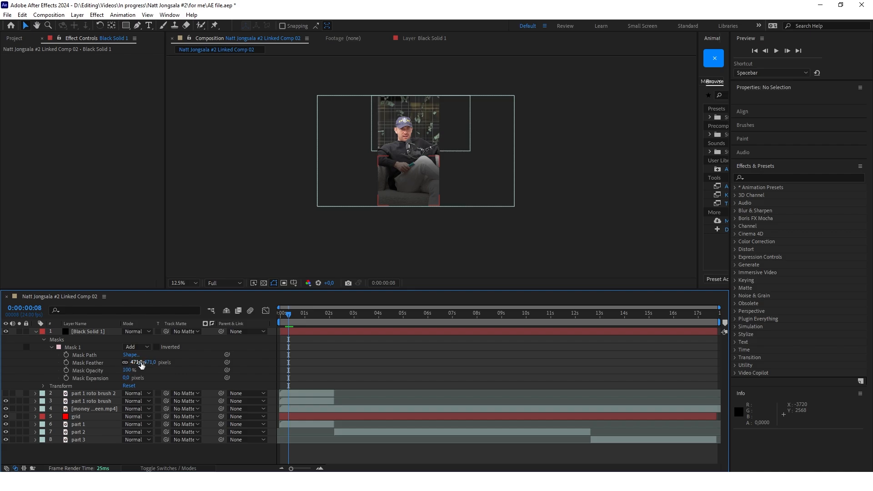
click(36, 332)
scroll(405, 146, down, 1)
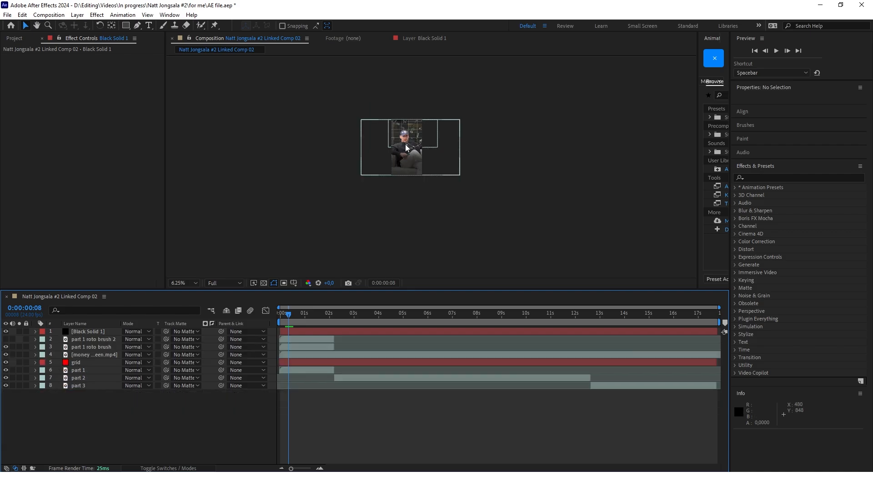
scroll(411, 137, up, 1)
scroll(416, 155, up, 1)
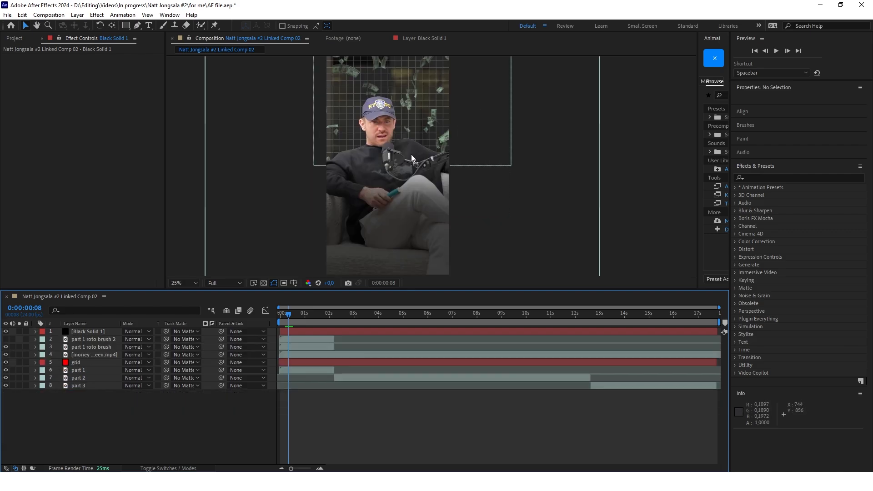
scroll(399, 155, down, 1)
Enable the Curves and Brightness & Contrast effects on the part 1 roto brush layer.
click(96, 347)
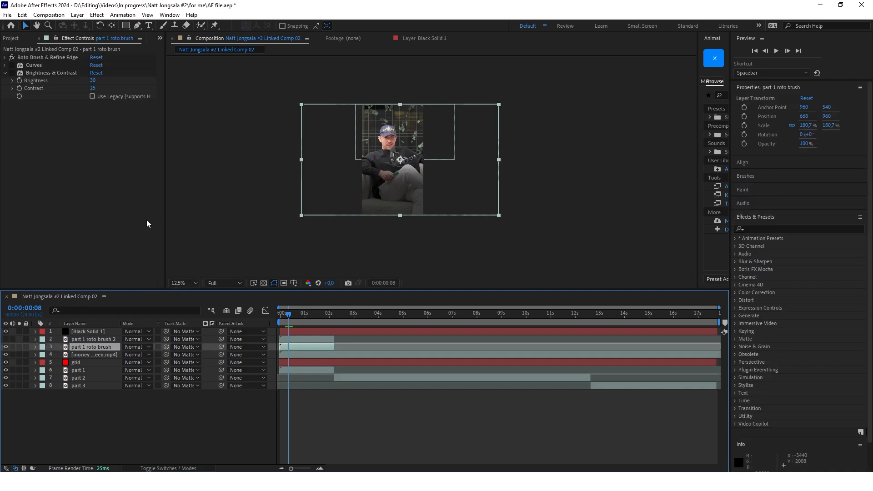
click(123, 399)
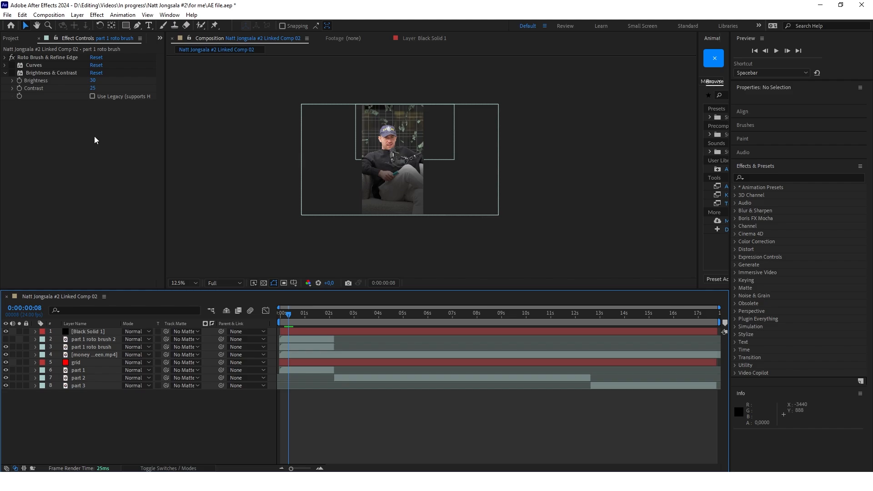
click(5, 65)
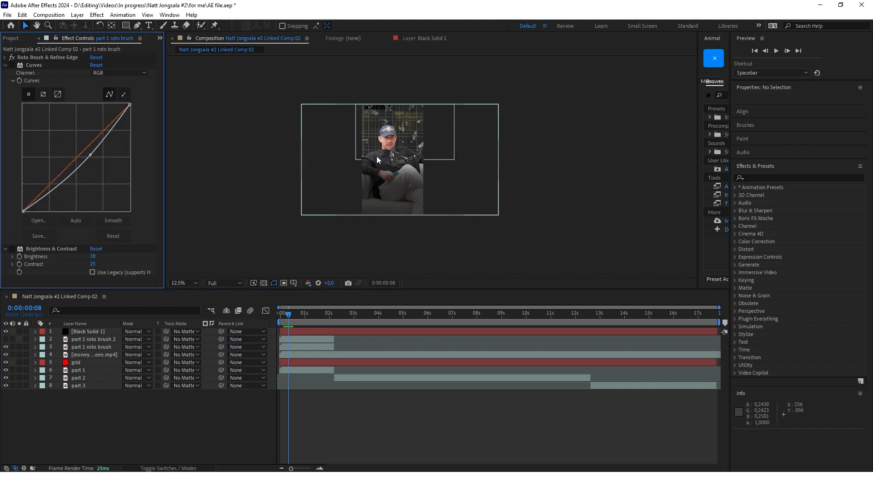
scroll(377, 156, up, 1)
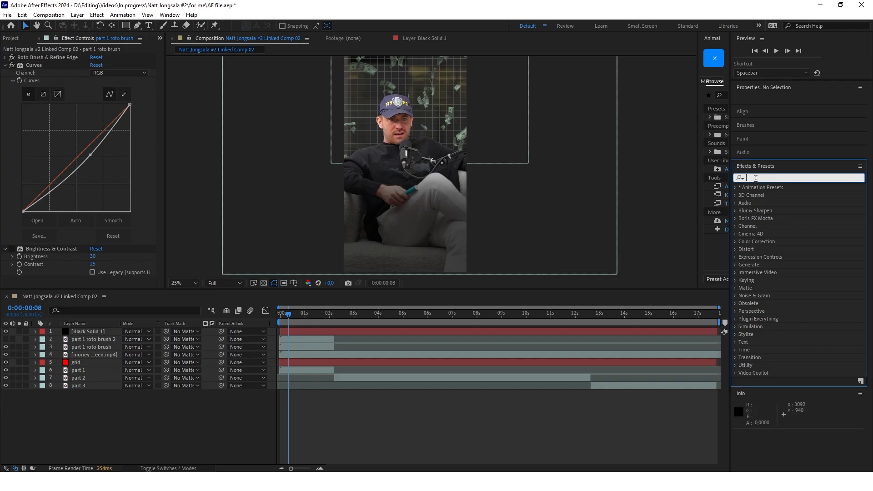
click(750, 178)
drag(91, 155, 130, 166)
click(5, 65)
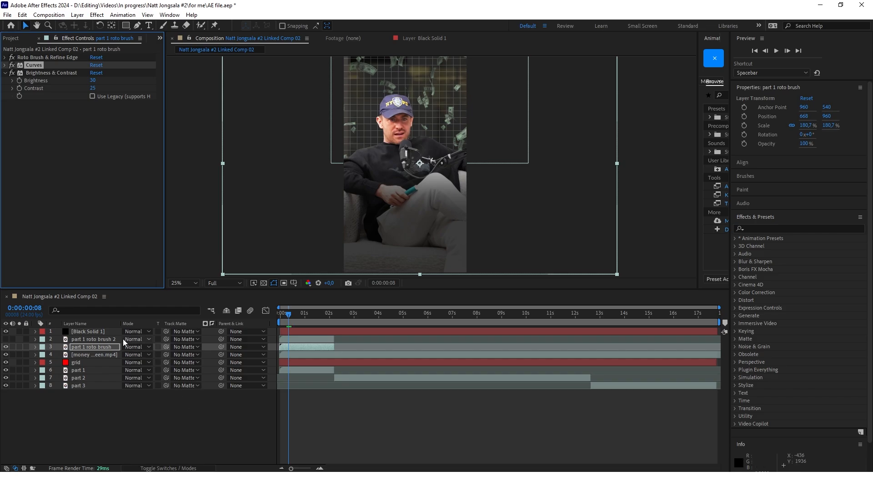
Turn off Roto Brush & Refine Edge, Extract and Lumetri Color on part 1 roto brush 2 and make the layer visible.
click(104, 340)
click(80, 348)
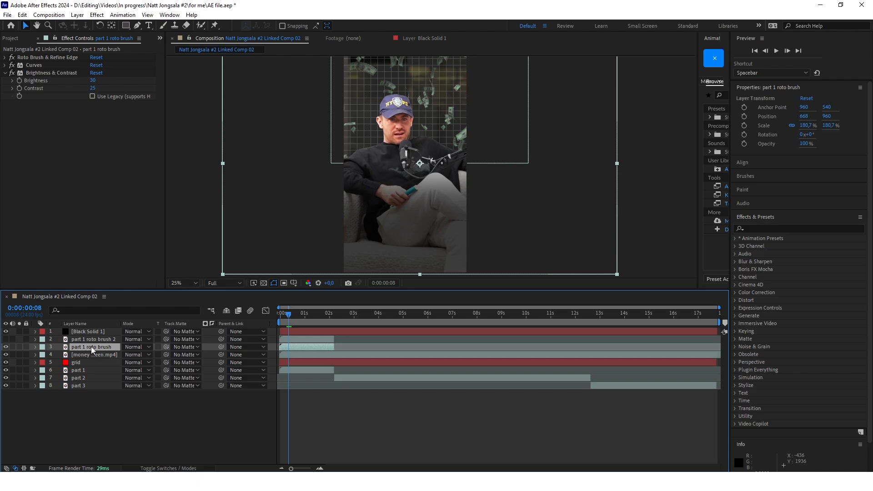
click(98, 340)
click(82, 156)
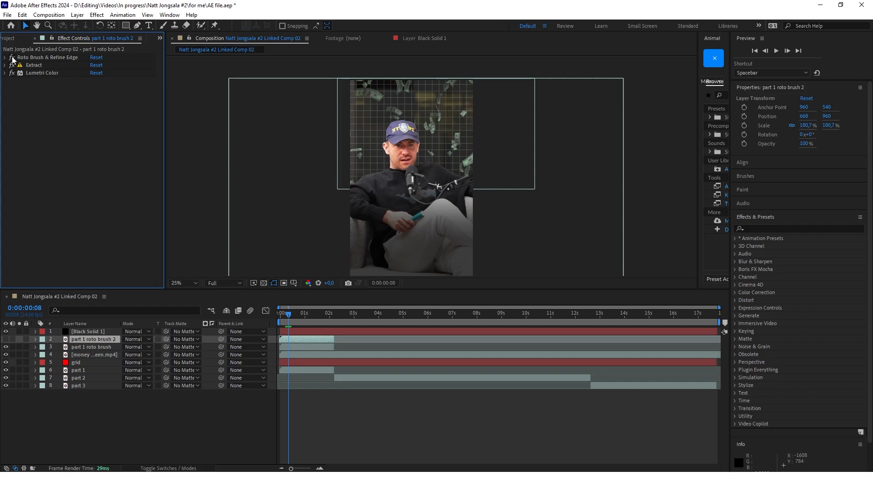
click(12, 58)
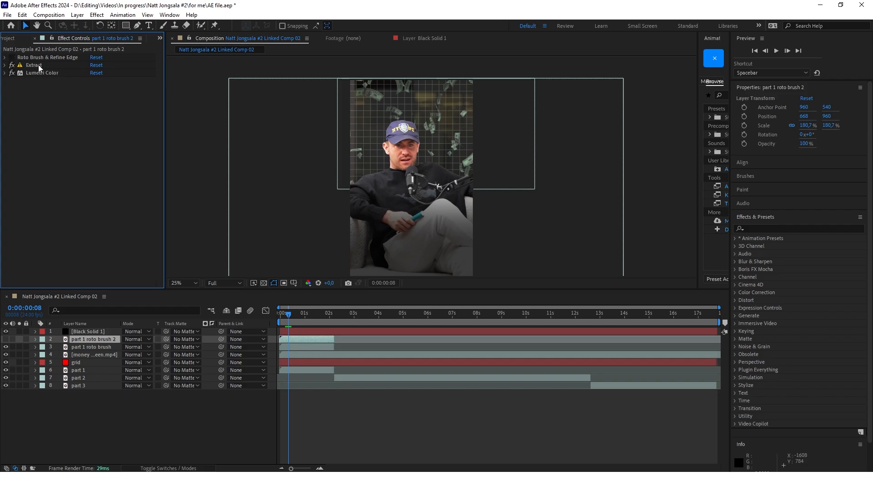
click(12, 65)
click(12, 73)
click(6, 339)
scroll(427, 133, down, 1)
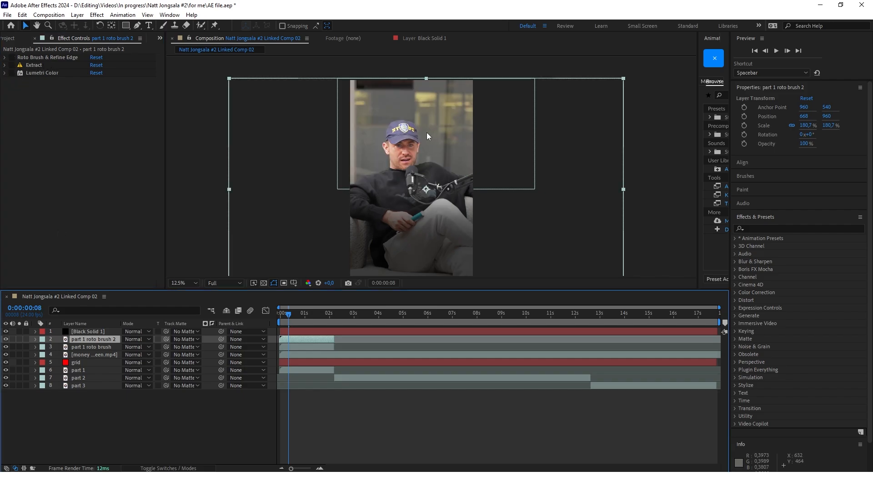
scroll(451, 132, up, 1)
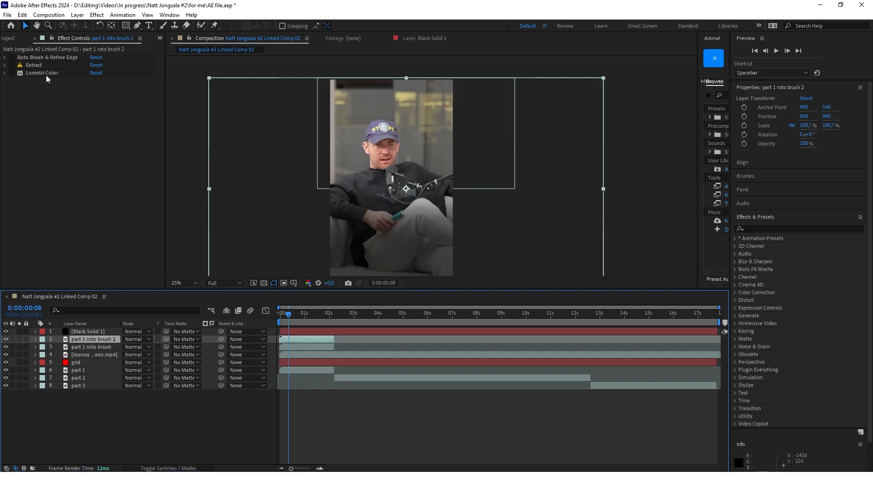
Enable Extract on part 1 roto brush 2 and show that layer alone to inspect its isolated highlights.
click(5, 65)
click(12, 65)
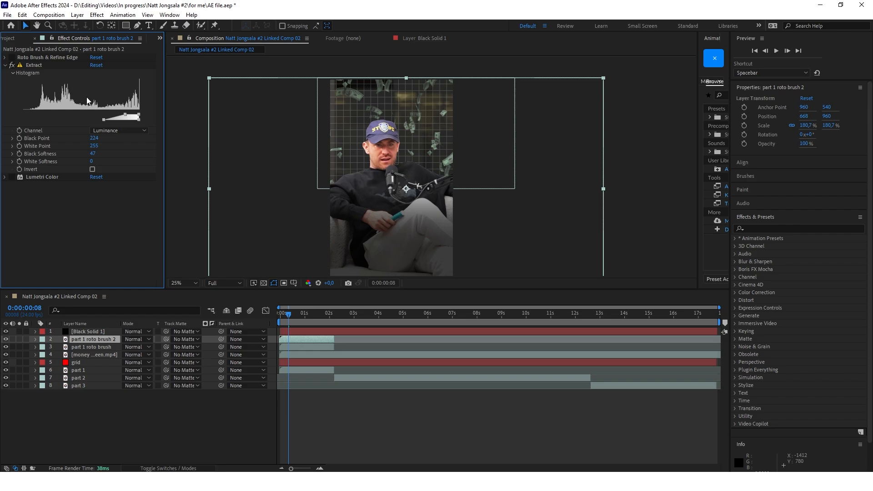
drag(198, 127, 156, 106)
alt+click(5, 340)
scroll(318, 150, down, 1)
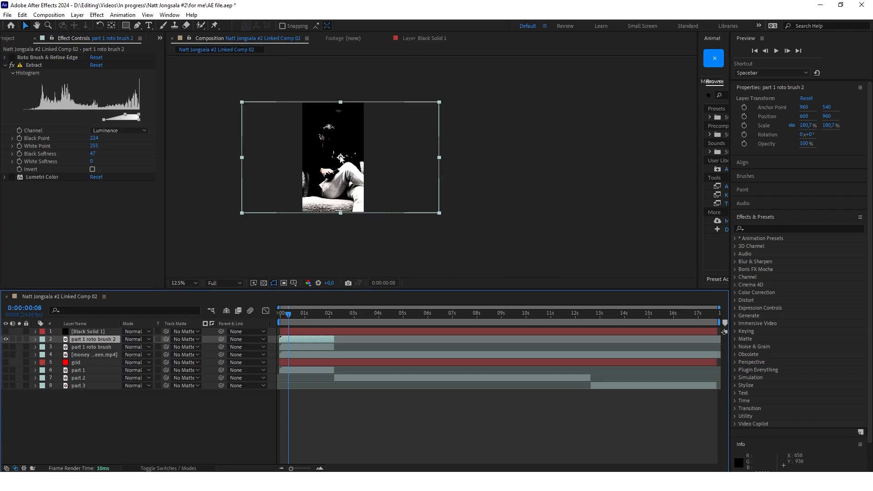
scroll(340, 158, up, 1)
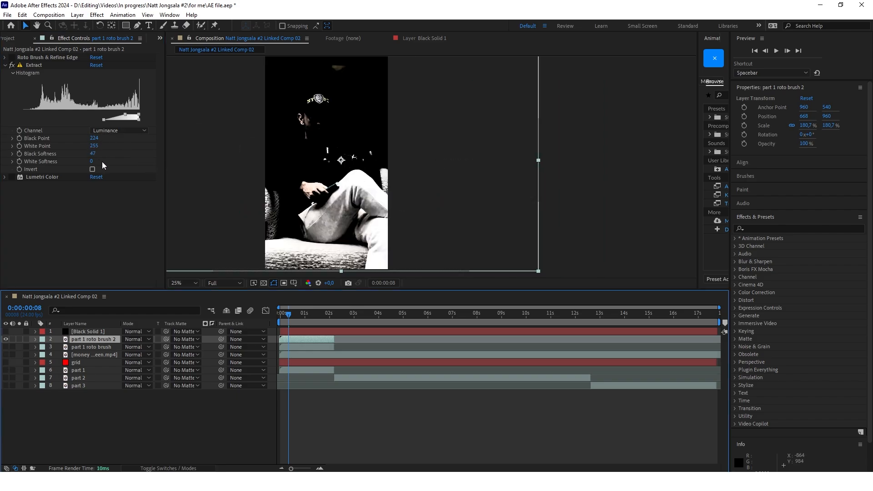
drag(333, 180, 361, 148)
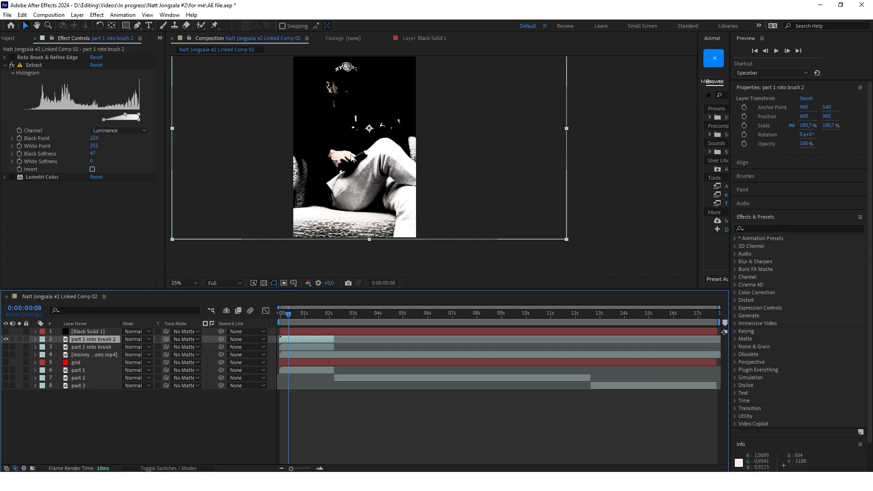
Enable Lumetri Color on part 1 roto brush 2 and make all the hidden layers visible again.
click(5, 177)
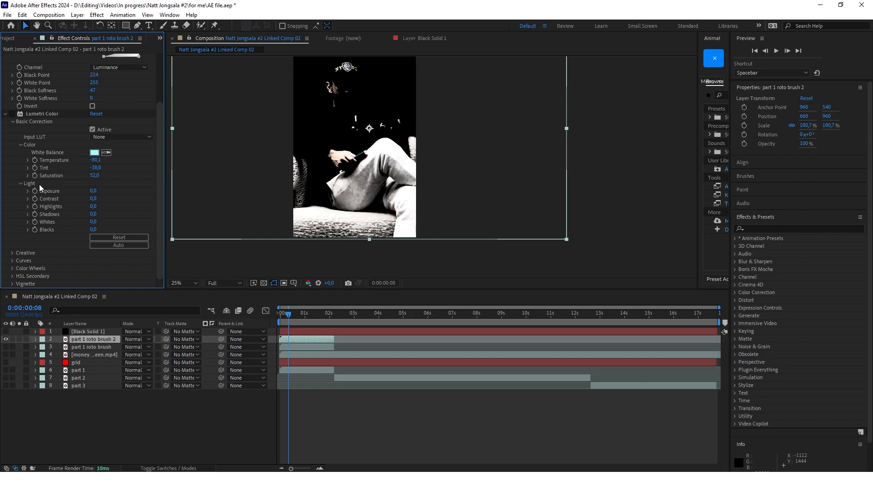
click(13, 114)
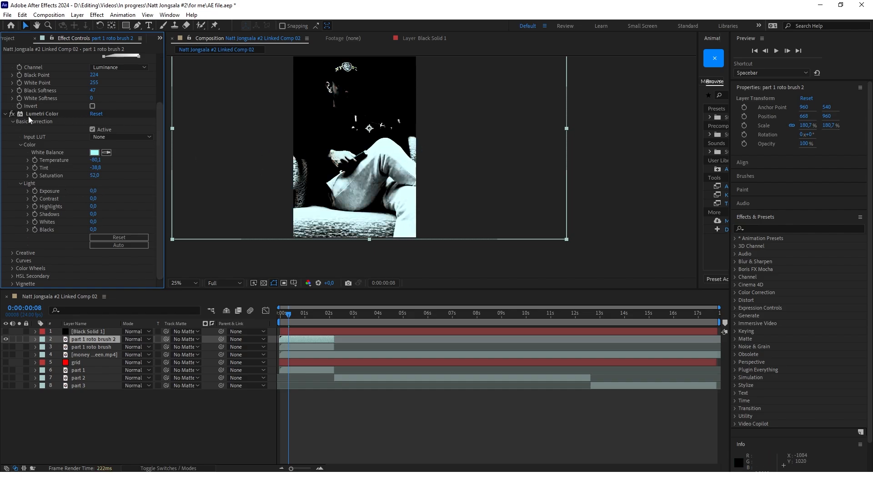
click(5, 114)
click(5, 65)
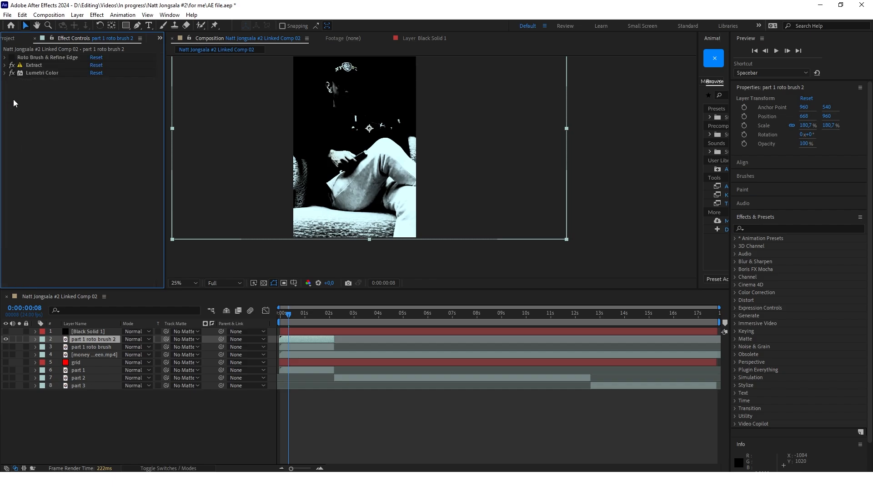
drag(6, 331, 5, 390)
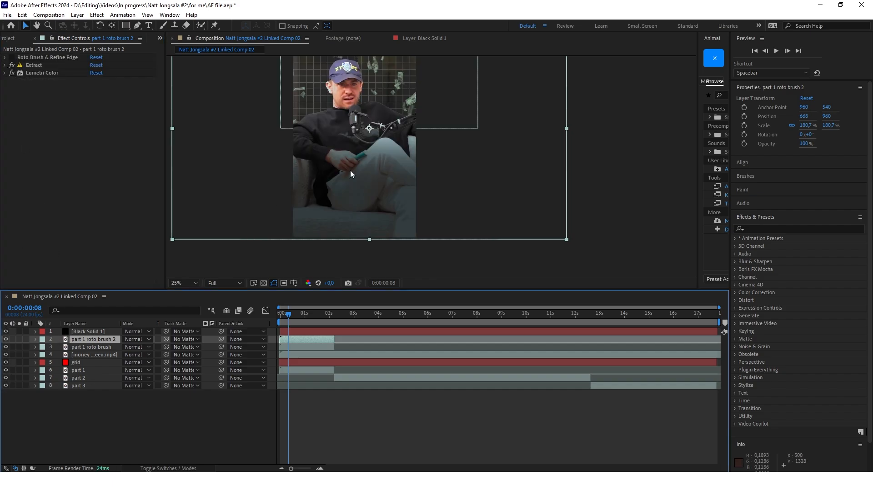
Examine the highlight tint on the first speaker's trousers and couch in the full composite.
drag(371, 70, 381, 146)
scroll(374, 174, down, 1)
scroll(378, 194, up, 1)
scroll(379, 192, down, 1)
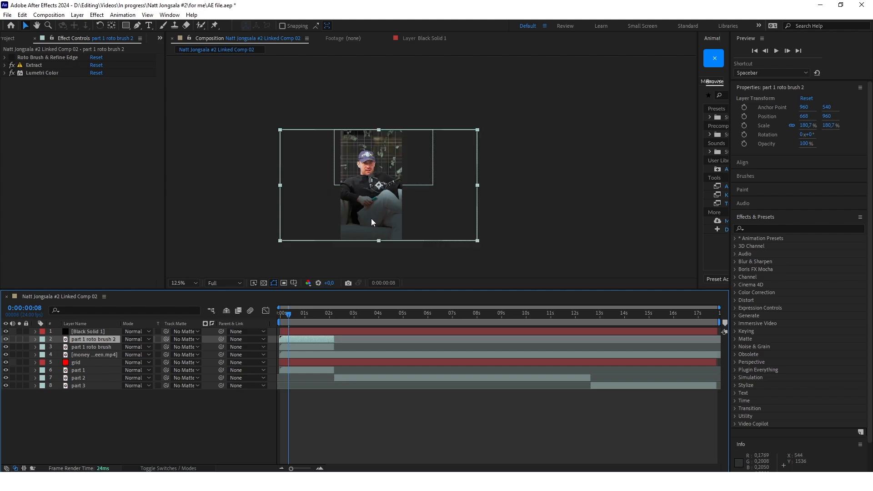
scroll(364, 211, up, 1)
scroll(375, 209, down, 1)
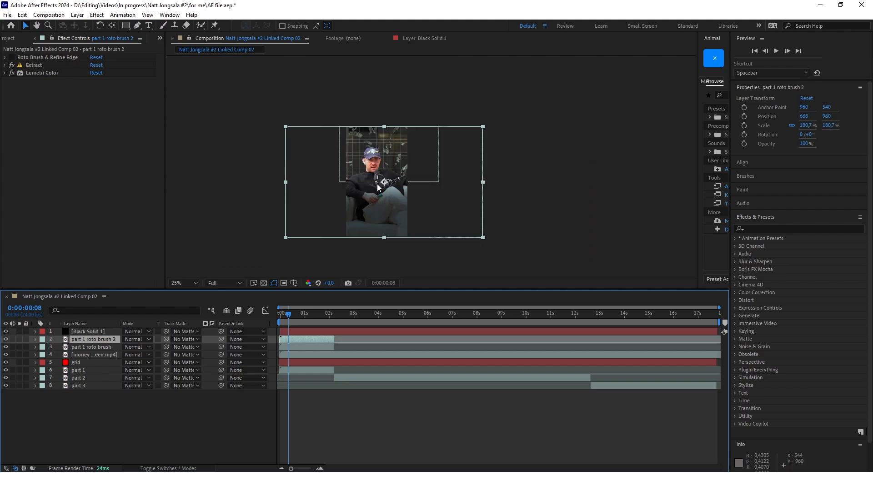
scroll(377, 184, up, 1)
scroll(377, 210, down, 1)
scroll(378, 216, up, 1)
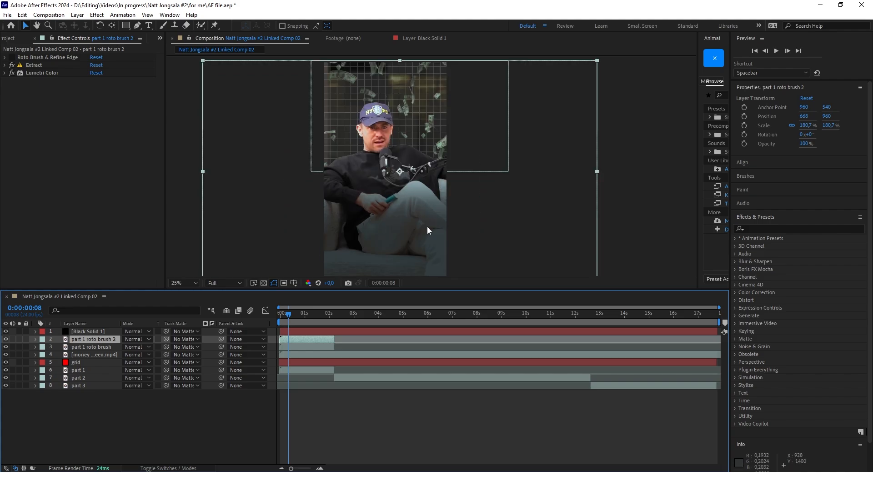
scroll(396, 193, down, 1)
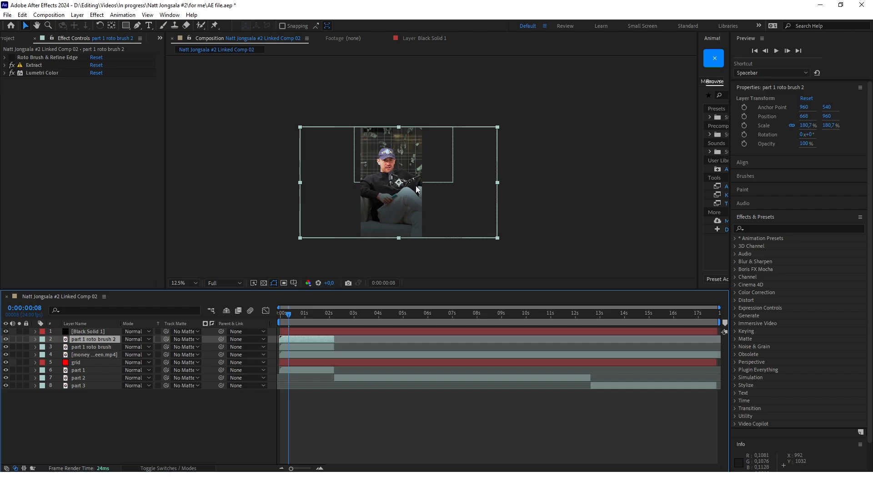
Go to 0:00:02:00 and examine the highlight tint on the speaker in the white shirt.
scroll(403, 164, up, 1)
click(333, 314)
drag(332, 317, 329, 317)
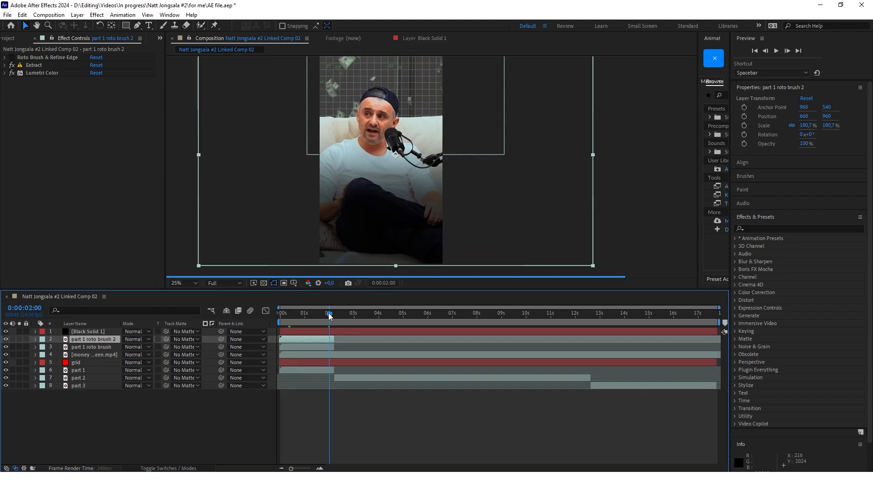
scroll(406, 145, down, 1)
scroll(404, 120, up, 1)
scroll(404, 120, down, 1)
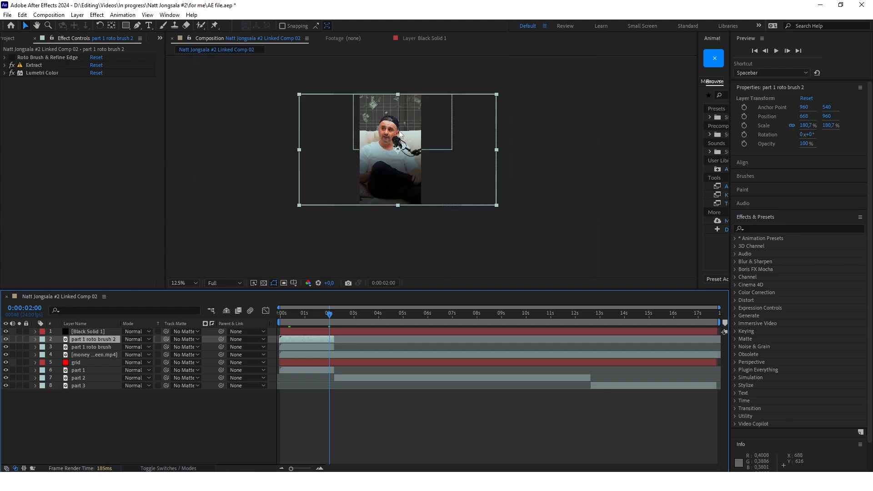
scroll(384, 127, up, 1)
Compare the frame at 0:00:02:00 with part 1 roto brush 2 hidden and shown.
key(F2)
click(6, 340)
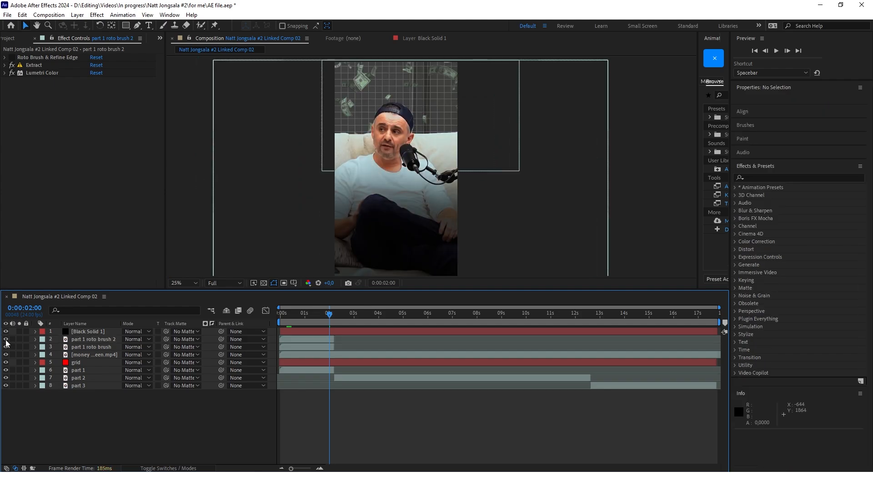
click(6, 340)
click(60, 342)
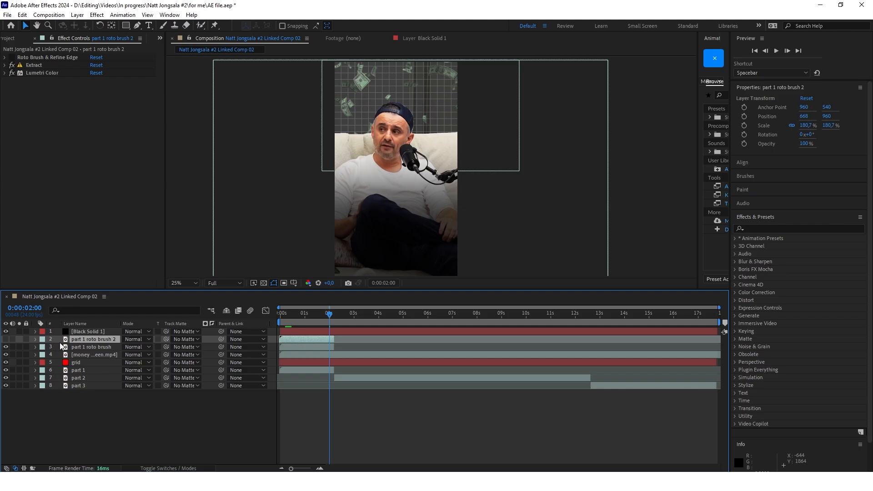
click(6, 339)
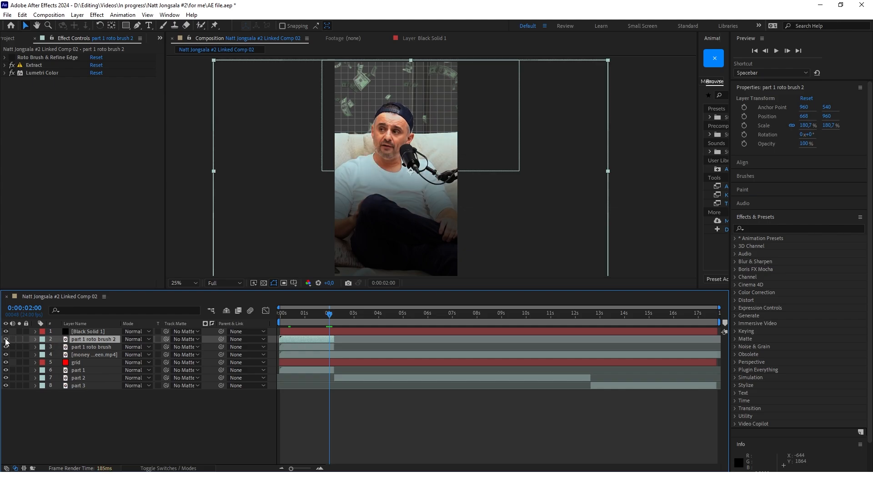
click(6, 339)
click(6, 340)
scroll(446, 138, down, 1)
scroll(405, 170, up, 1)
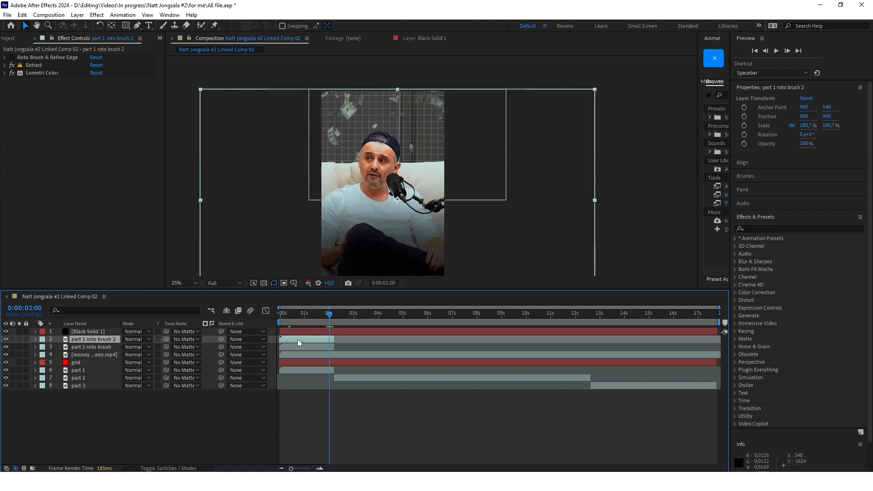
Duplicate part 1 roto brush 2 and delete the Lumetri Color and Extract effects from the copy.
key(ctrl+d)
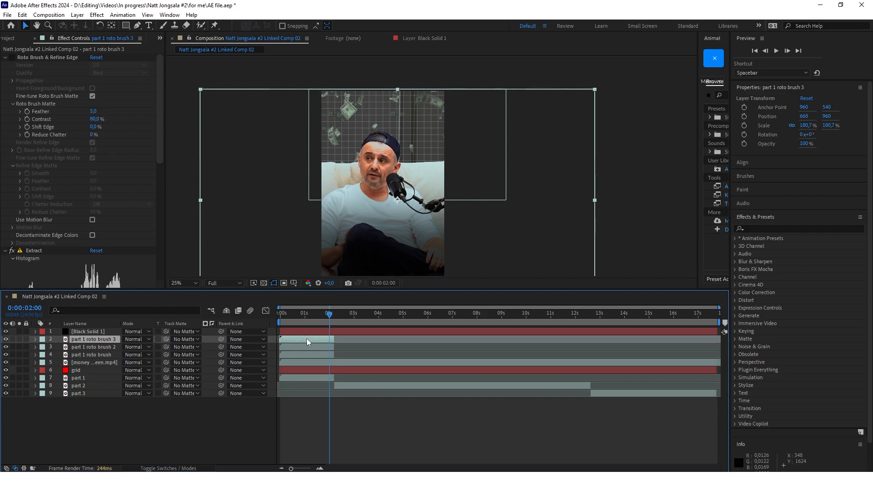
scroll(39, 156, down, 5)
click(42, 157)
key(Delete)
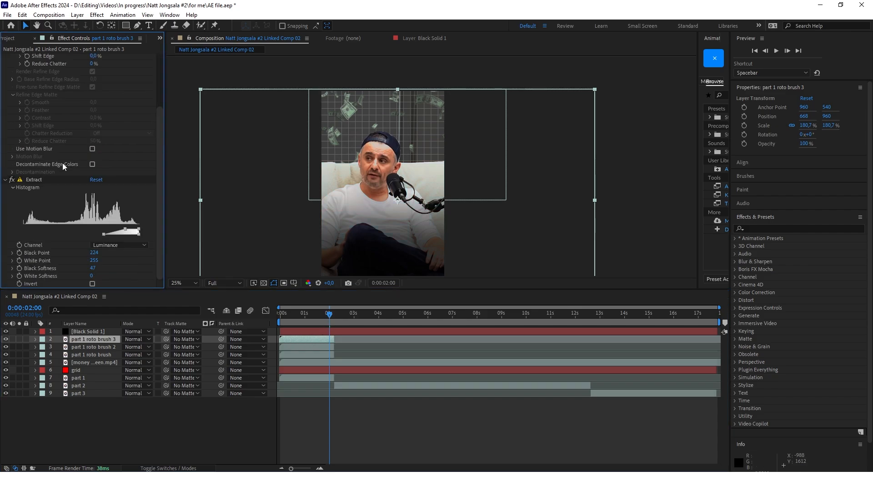
click(28, 199)
key(Delete)
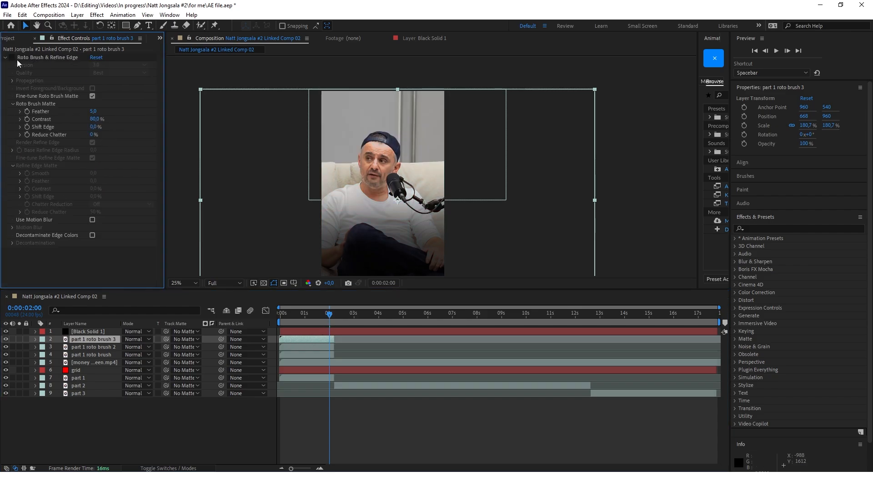
Trim the start of part 1 roto brush 3 to 0:00:01:18, where the white-shirted speaker's shot begins.
drag(332, 317, 331, 318)
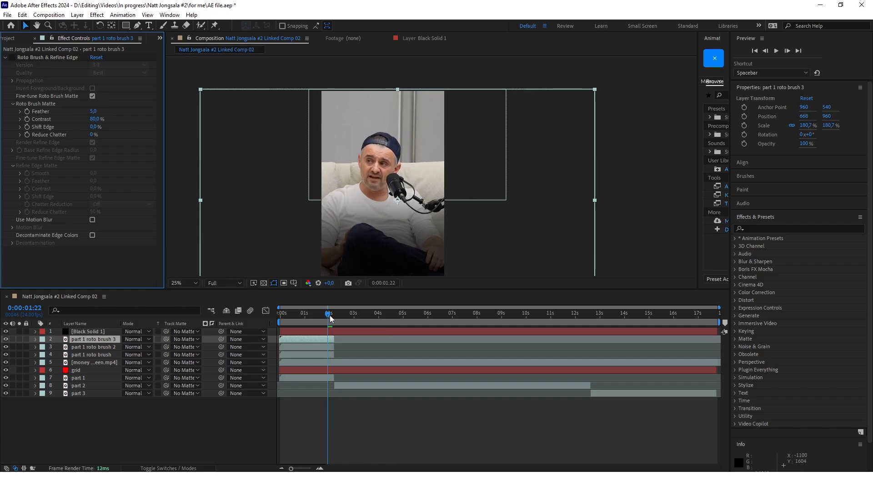
key(Page_Up)
key(Page_Up)
key(Page_Up)
key(Page_Up)
key(Page_Up)
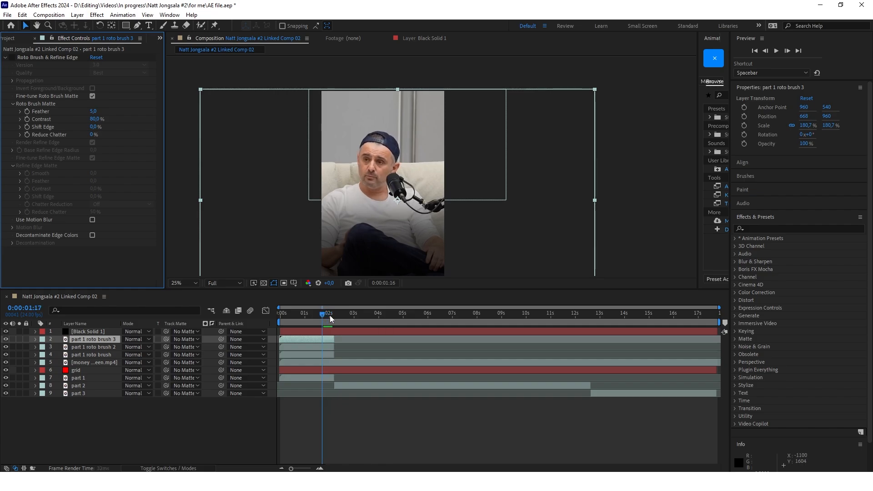
key(Page_Down)
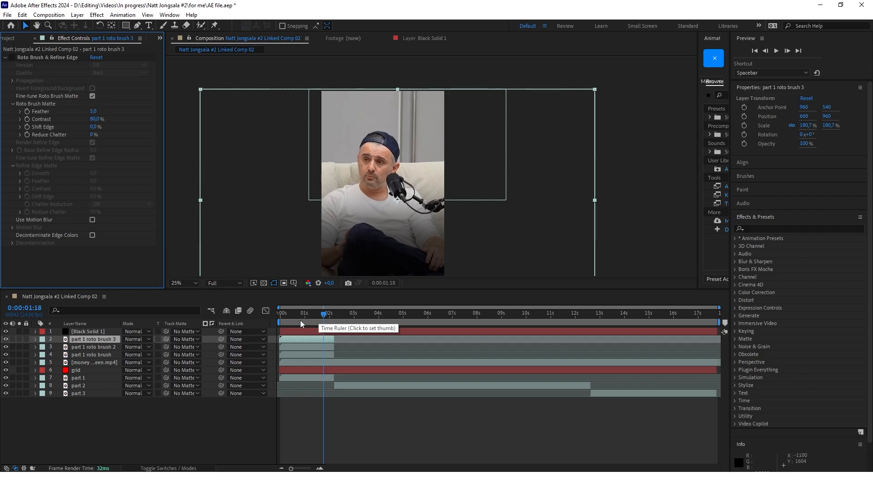
drag(280, 342, 320, 342)
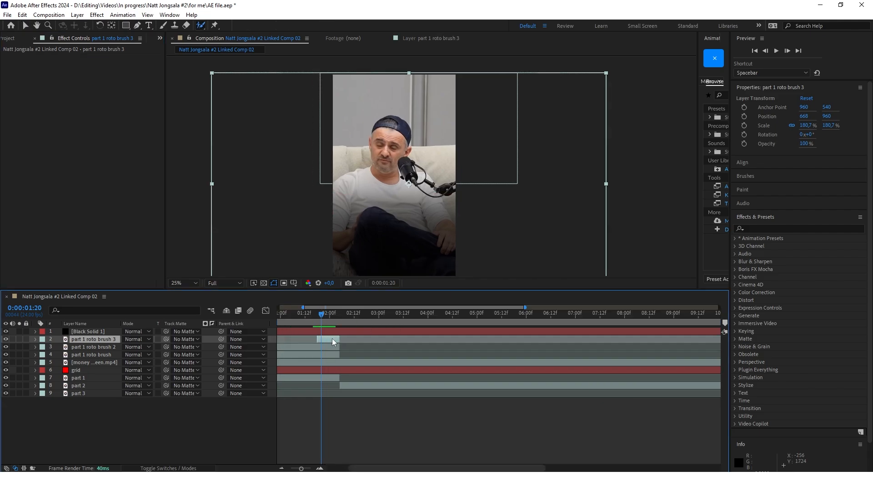
Roto-brush the couch backrest behind the speaker on part 1 roto brush 3, freeze the matte and return to the composition.
double_click(332, 342)
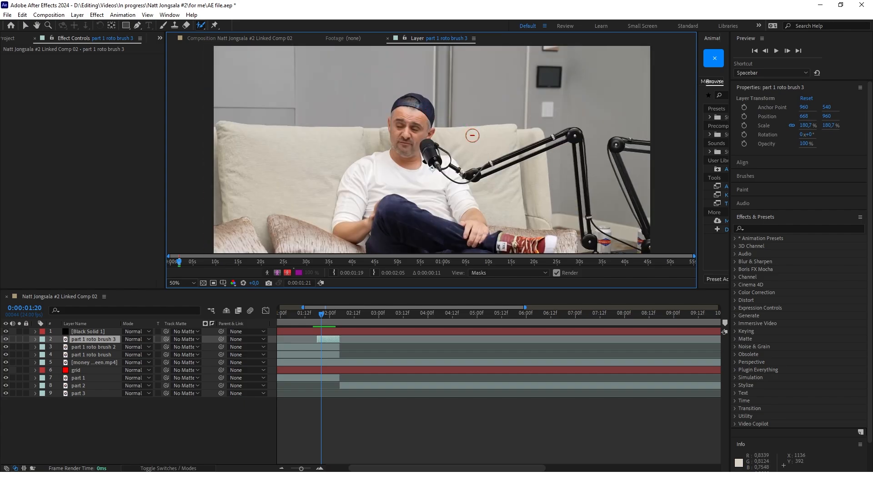
scroll(476, 135, up, 2)
mouse_move(427, 129)
mouse_down()
mouse_move(471, 148)
mouse_move(498, 121)
mouse_up()
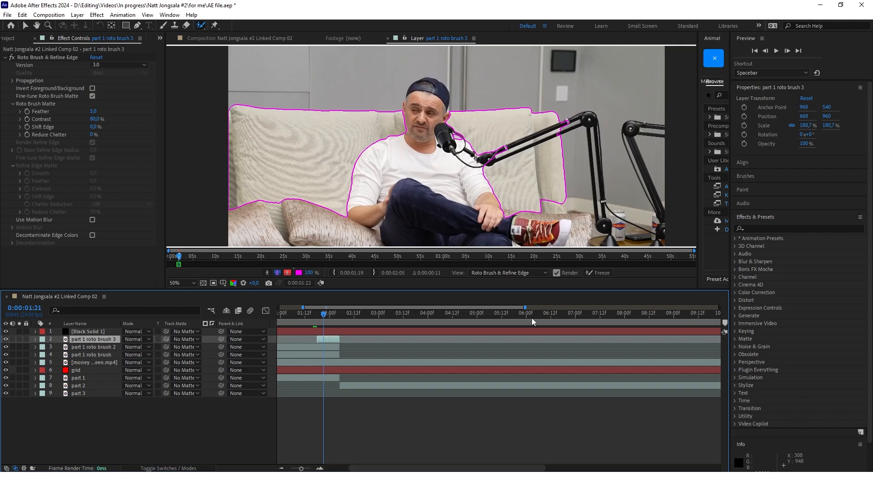
click(595, 275)
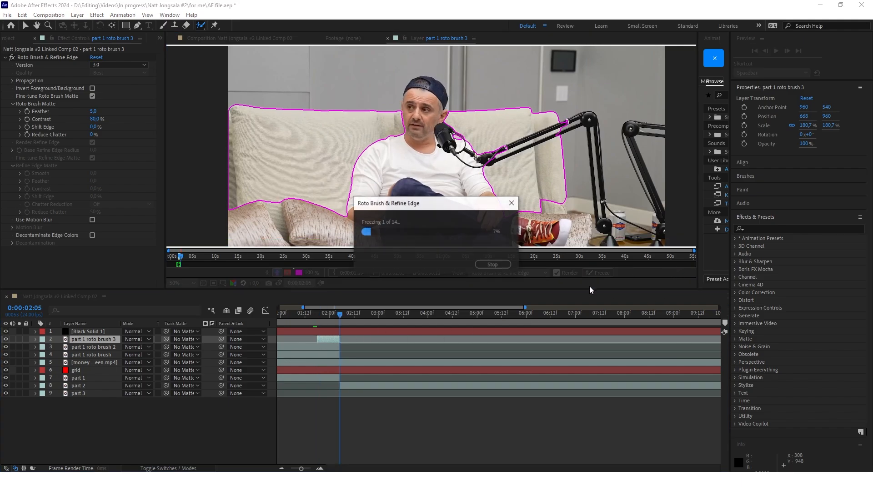
click(258, 40)
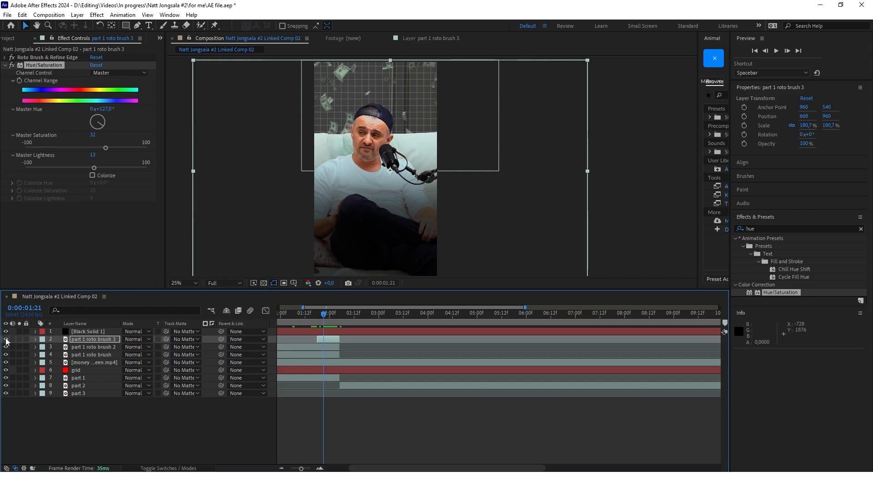
scroll(349, 146, down, 2)
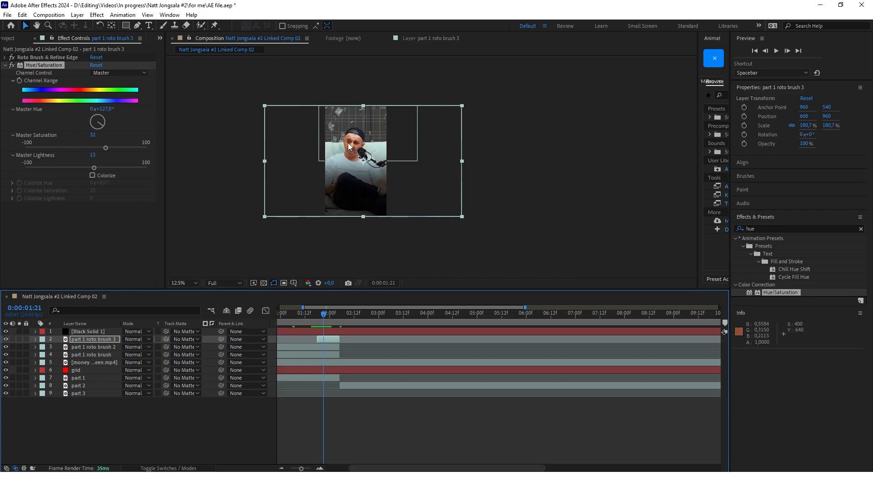
scroll(349, 146, up, 1)
scroll(349, 146, down, 1)
scroll(324, 141, up, 1)
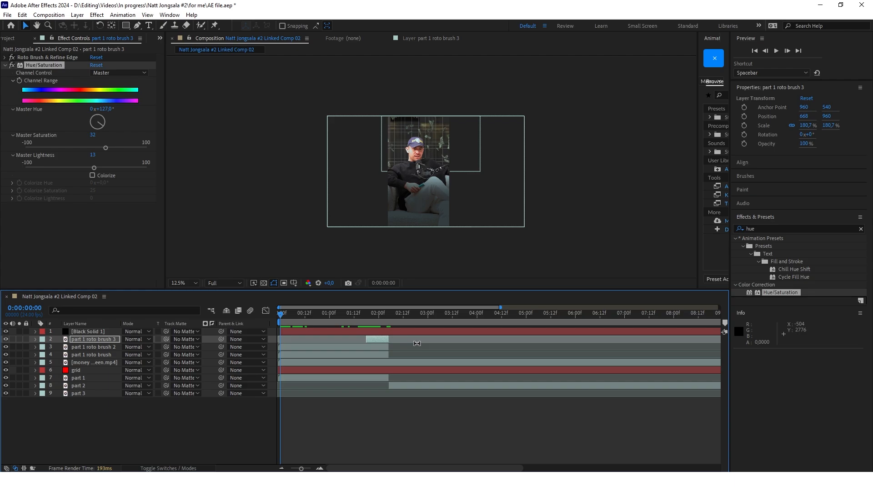
key(period)
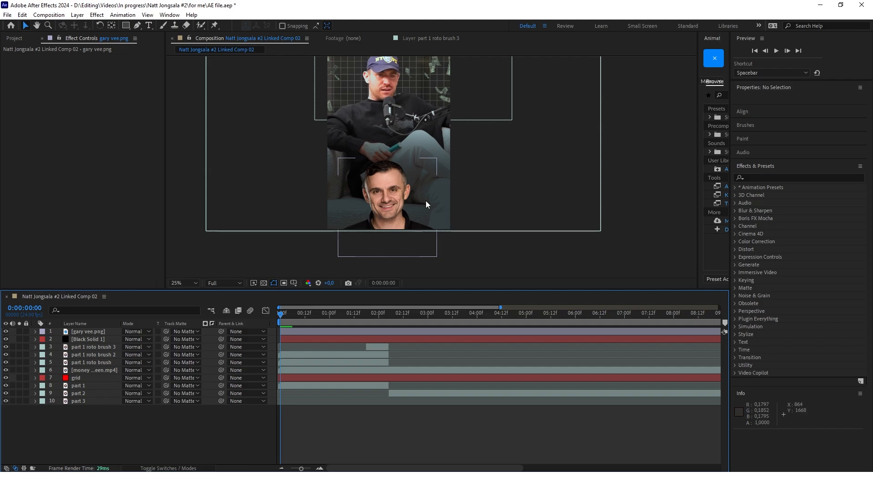
Apply Hue/Saturation to gary vee.png and set Master Hue to -201° and Master Saturation to -83.
click(756, 178)
text(hu)
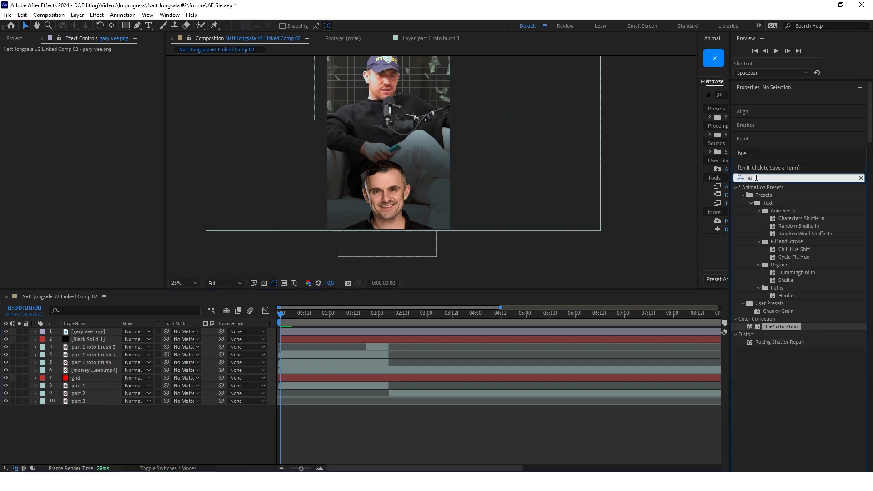
text(e)
drag(781, 242, 394, 332)
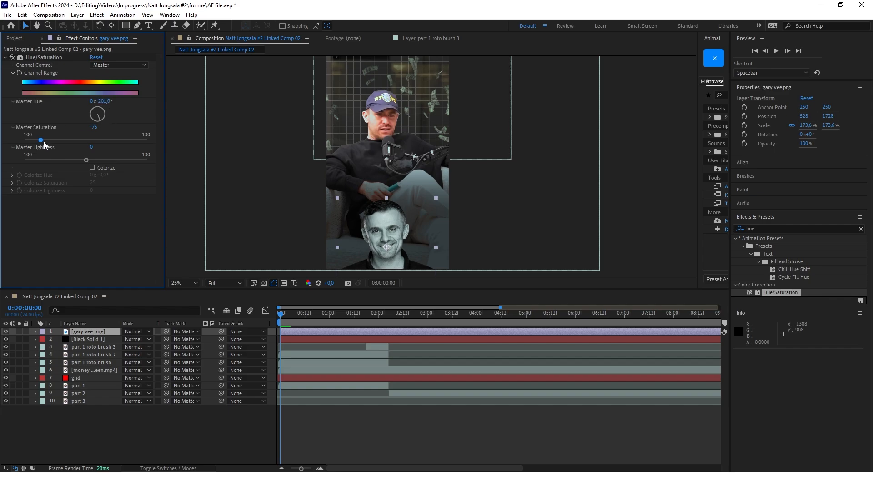
drag(41, 140, 39, 142)
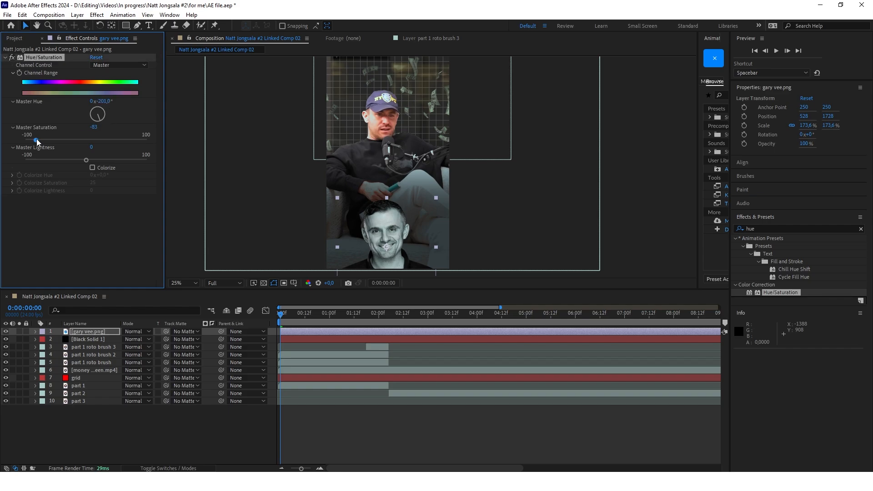
scroll(359, 150, down, 1)
scroll(396, 130, up, 1)
scroll(381, 194, down, 1)
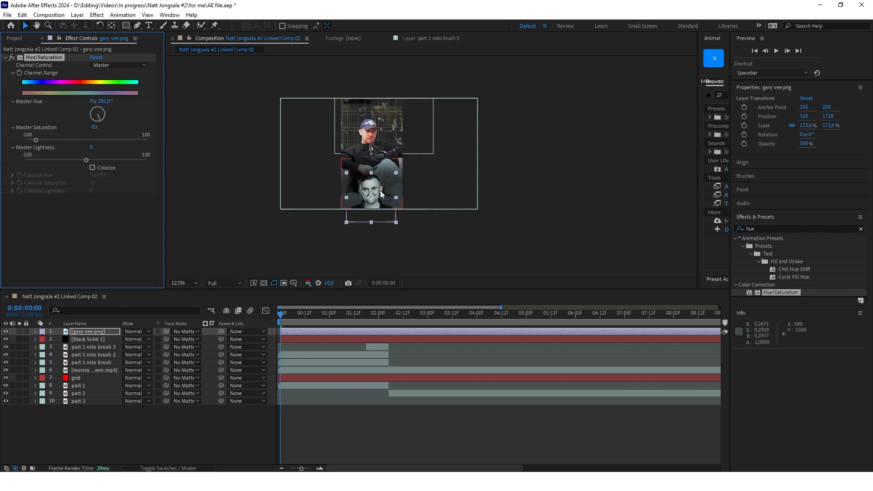
scroll(335, 195, up, 1)
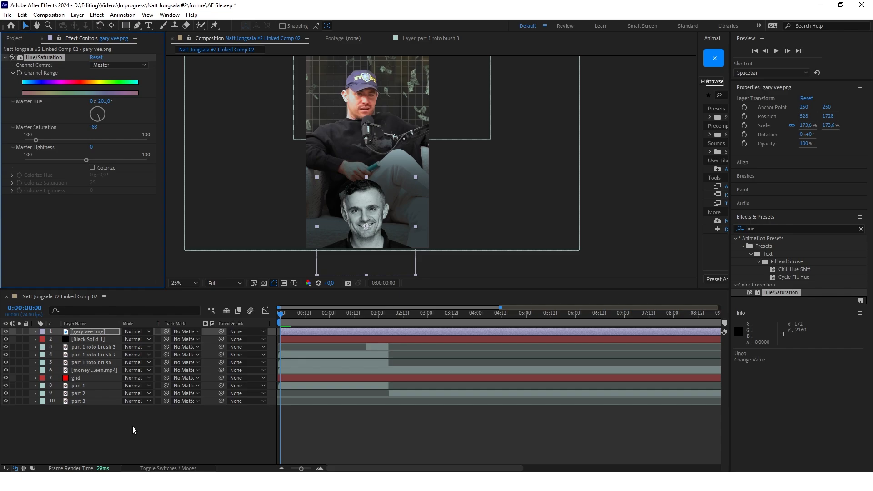
Cover the eyes of the black-and-white portrait with a tilted white rectangle about 334 × 64 px and parent it to gary vee.png.
click(116, 427)
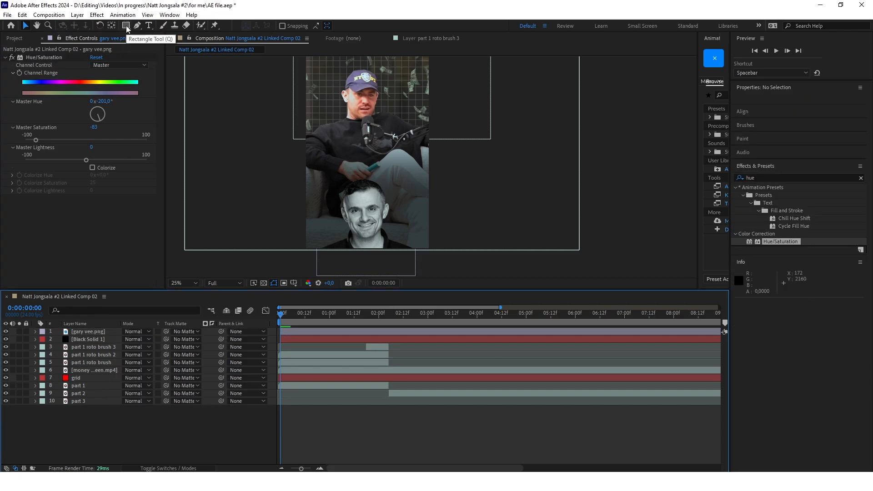
click(126, 26)
scroll(350, 217, up, 1)
mouse_move(306, 195)
mouse_down()
mouse_move(382, 210)
mouse_move(384, 187)
mouse_up()
key(v)
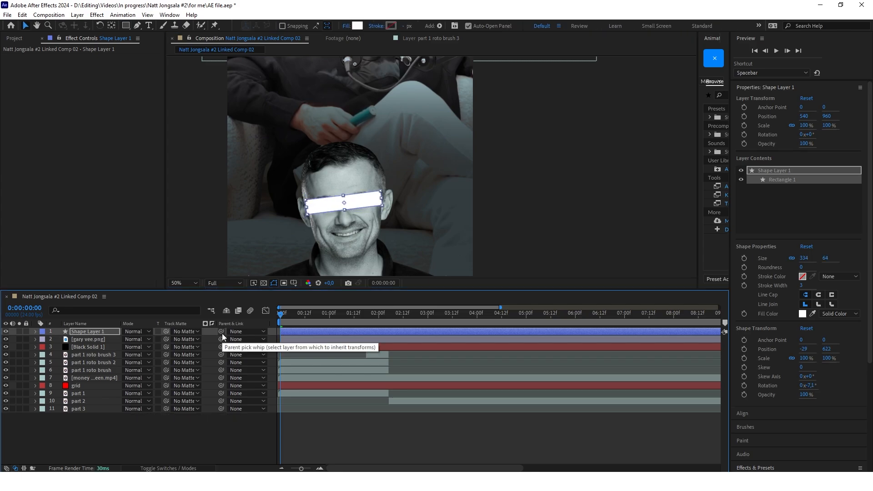
drag(221, 332, 100, 342)
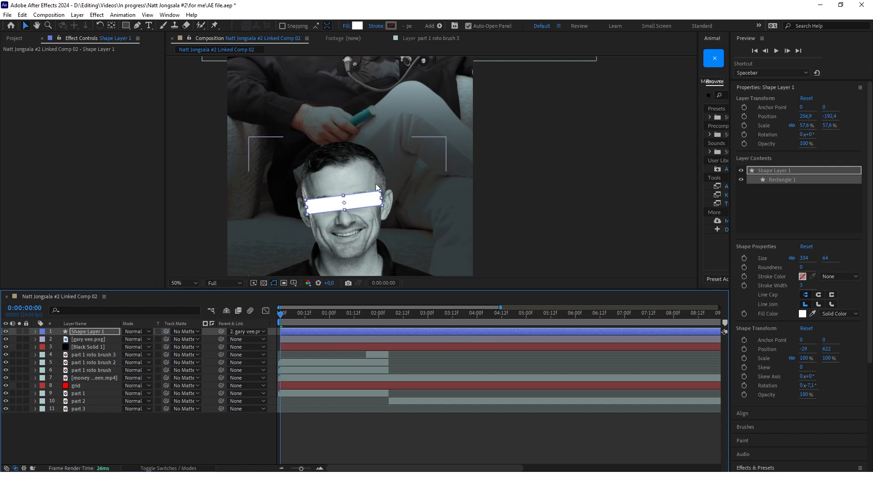
scroll(360, 171, down, 2)
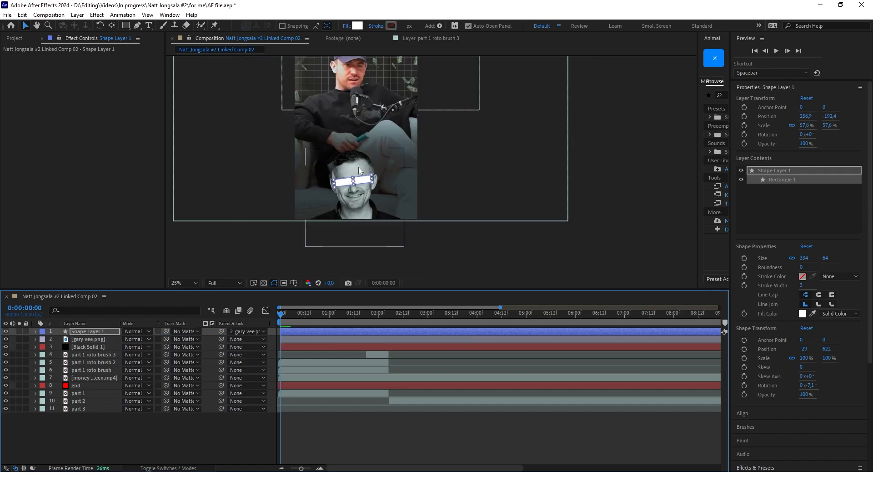
Create a new text layer containing a black $ over the white eye rectangle.
scroll(337, 186, up, 2)
right_click(122, 431)
mouse_move(166, 323)
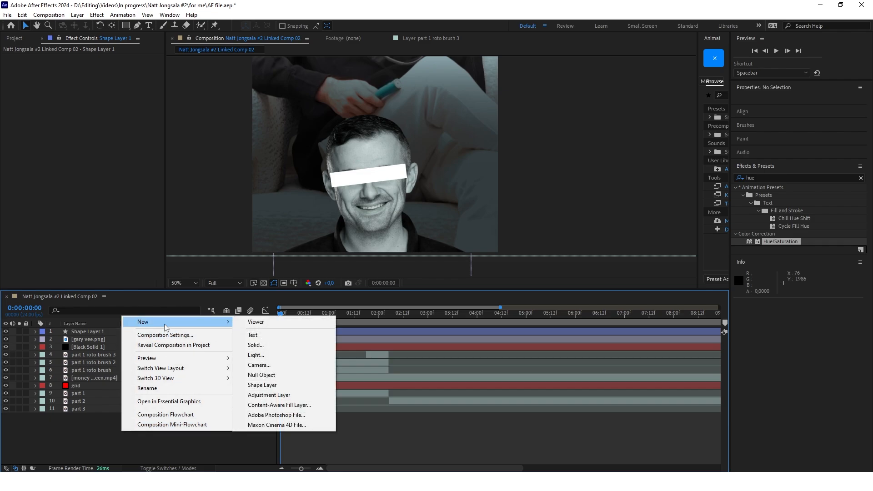
click(275, 337)
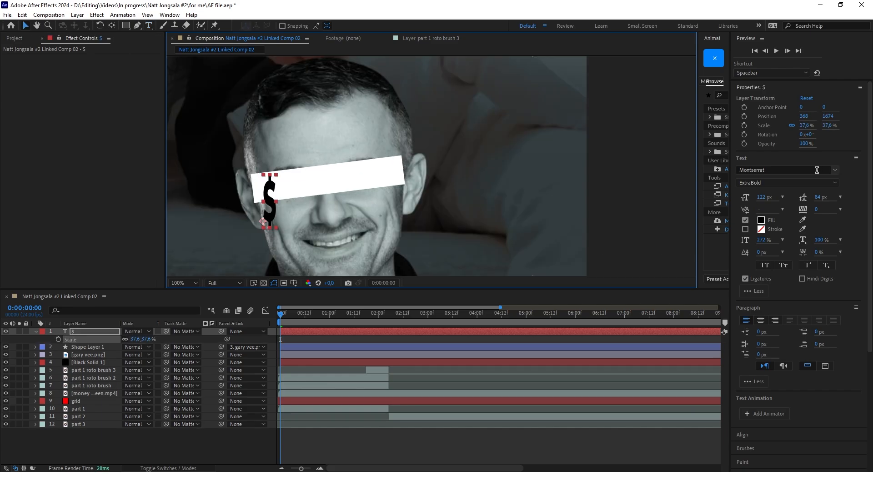
Set the dollar sign's font to Arial Bold and rescale it to about 68% wide and 21.6% high to fit the white rectangle.
click(836, 171)
scroll(756, 232, up, 10)
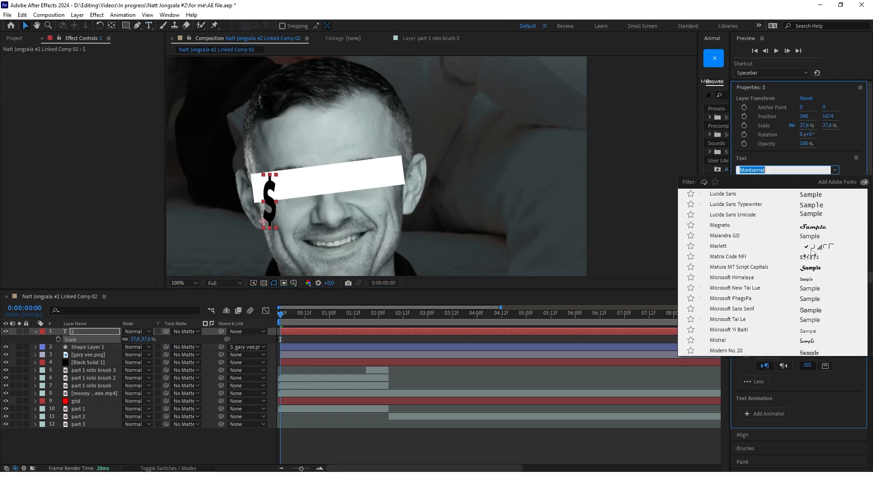
click(722, 228)
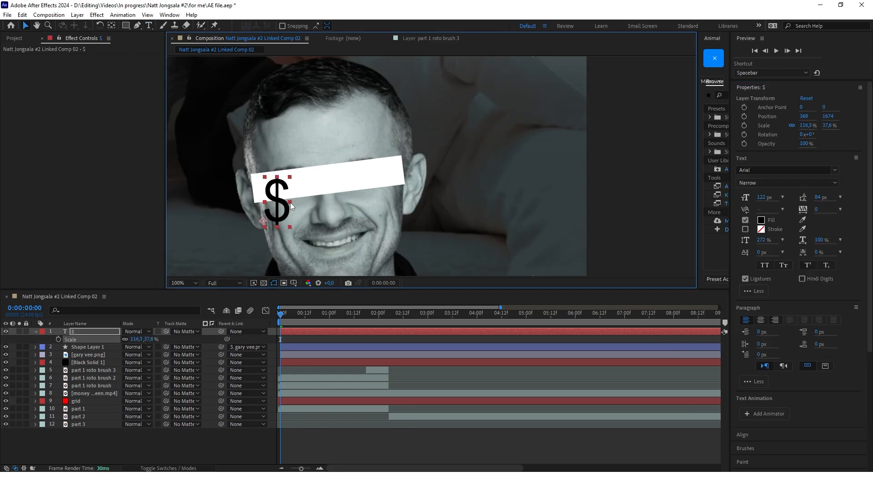
drag(291, 203, 291, 204)
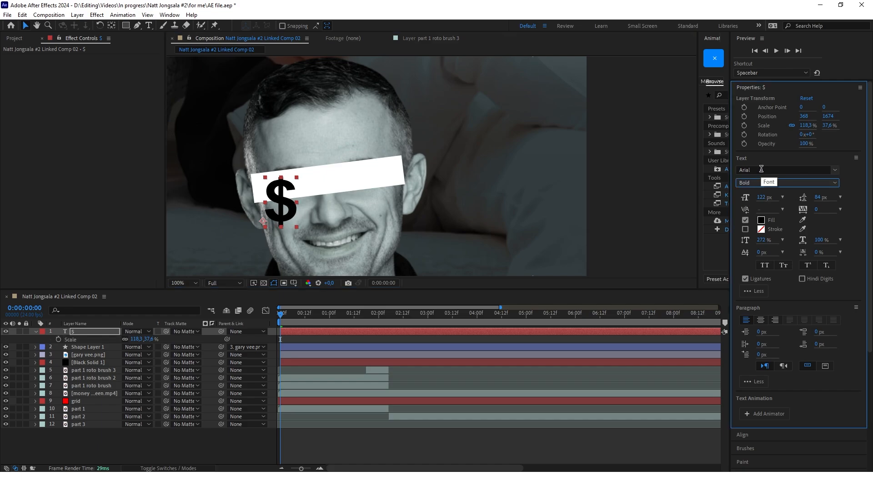
drag(293, 225, 288, 198)
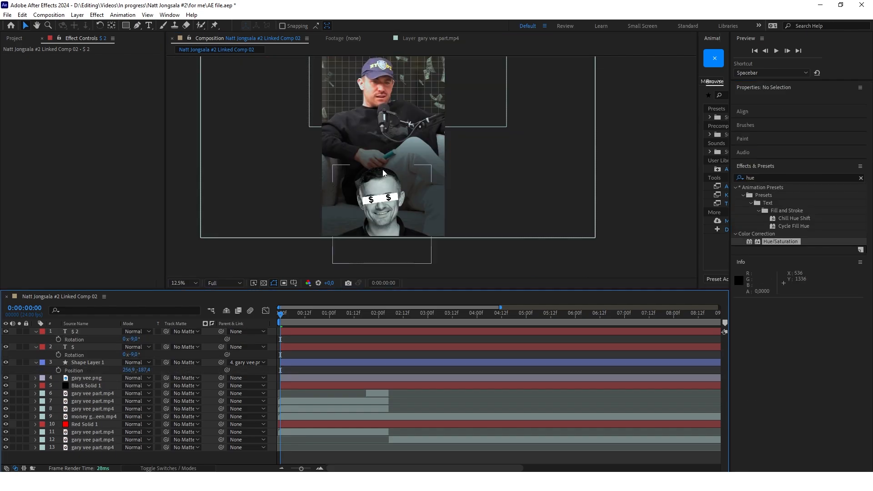
Parent both dollar-sign text layers to the white rectangle's shape layer.
scroll(383, 169, down, 1)
scroll(378, 160, up, 1)
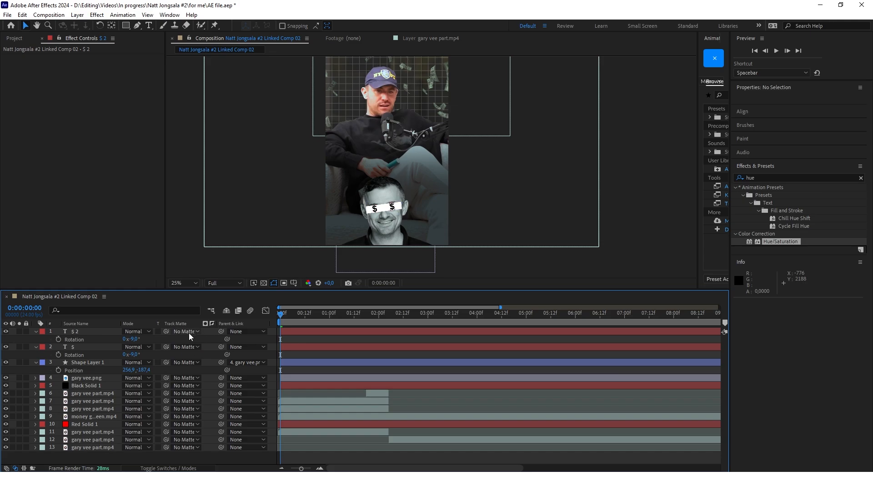
click(103, 332)
shift+click(93, 347)
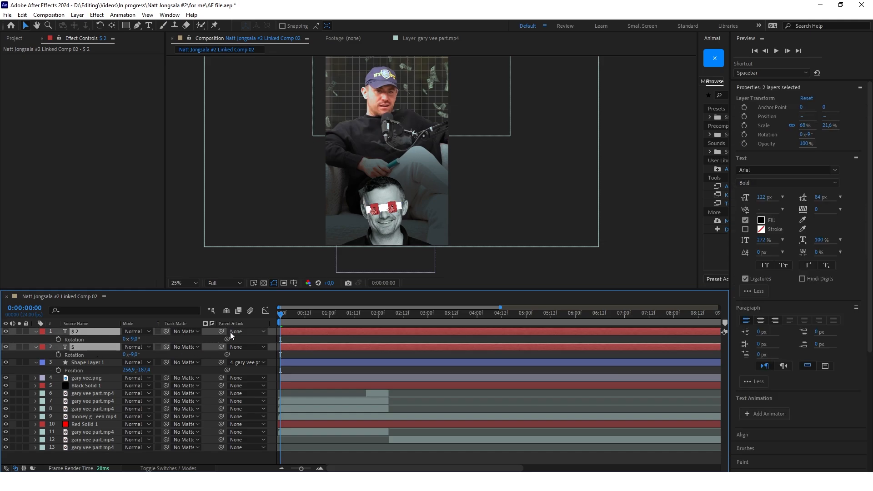
drag(221, 333, 92, 361)
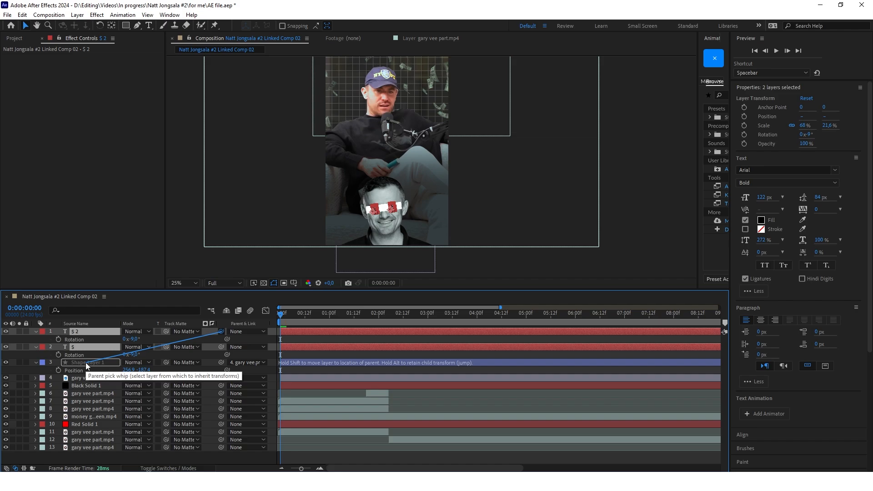
drag(87, 366, 88, 365)
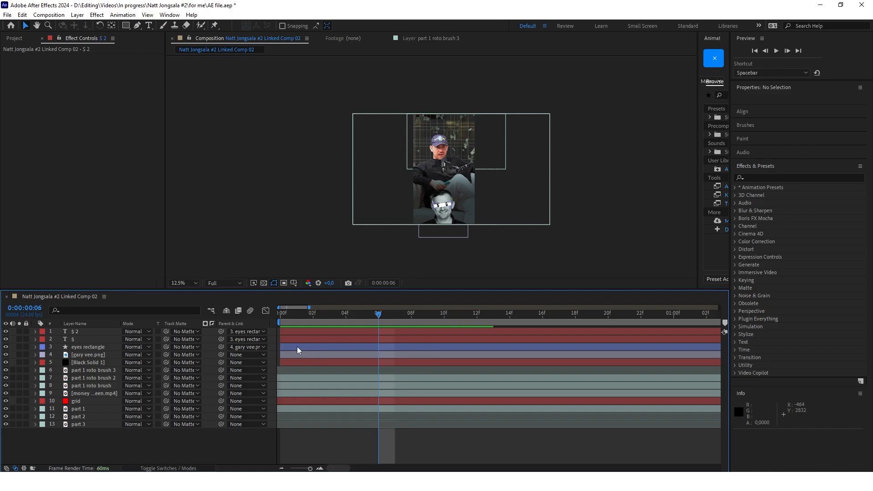
Pre-compose the two dollar signs, the eyes rectangle and gary vee.png into a new composition named Gary Vee.
click(300, 355)
shift+click(303, 331)
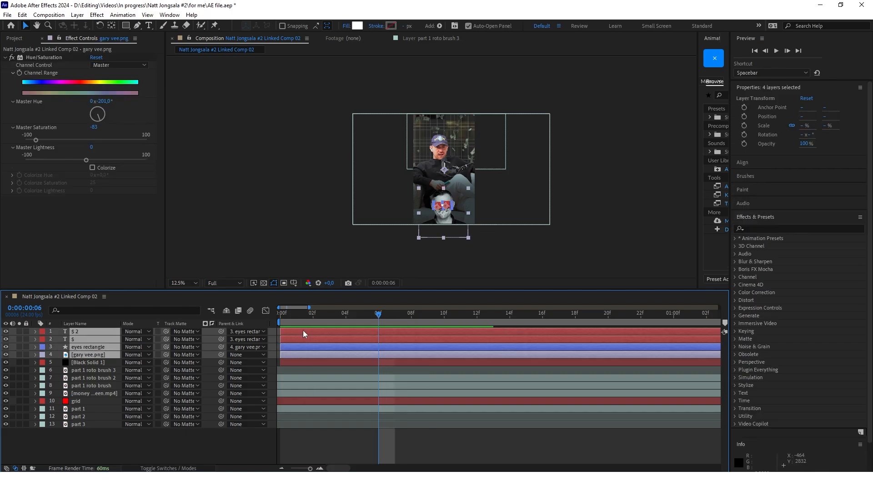
scroll(478, 208, up, 2)
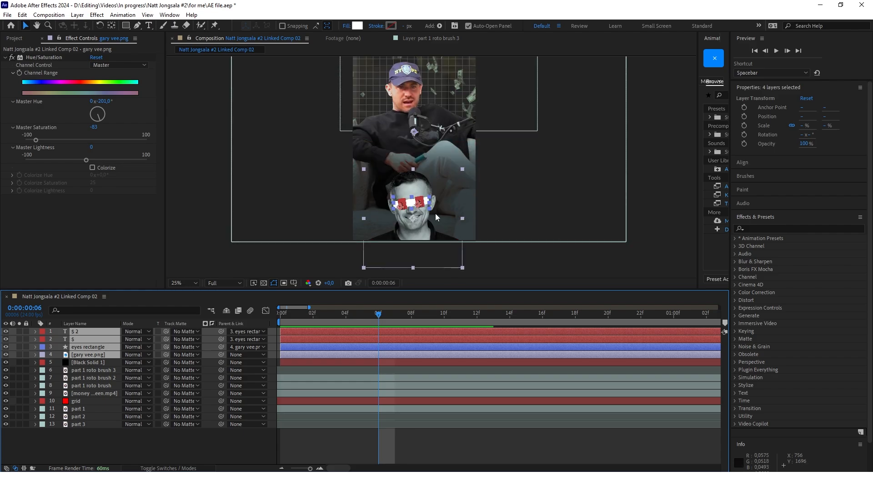
right_click(93, 339)
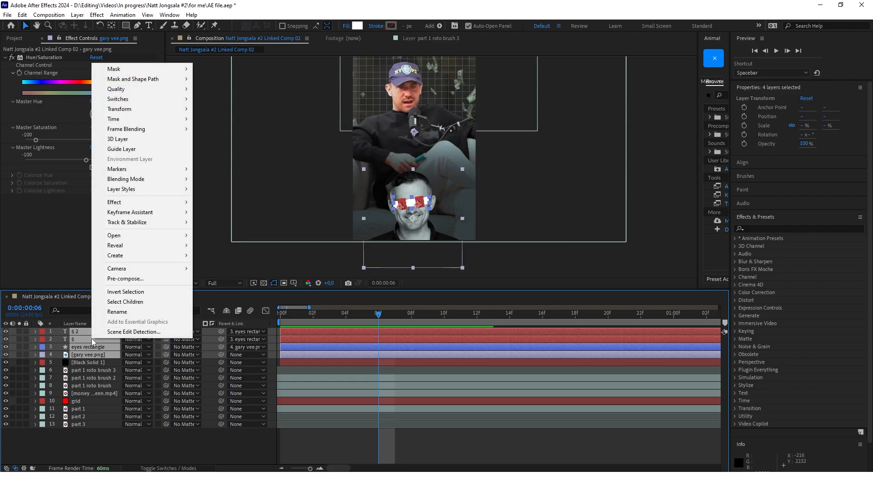
click(125, 279)
text(Gary Vee)
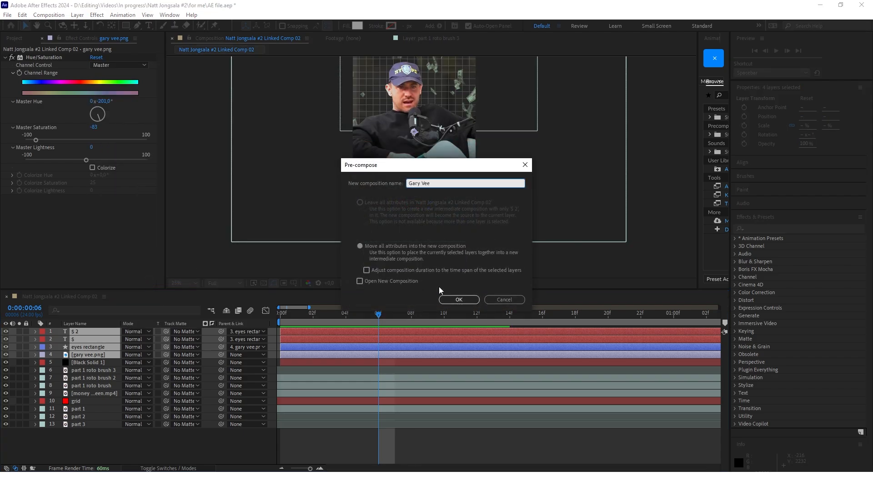
click(457, 299)
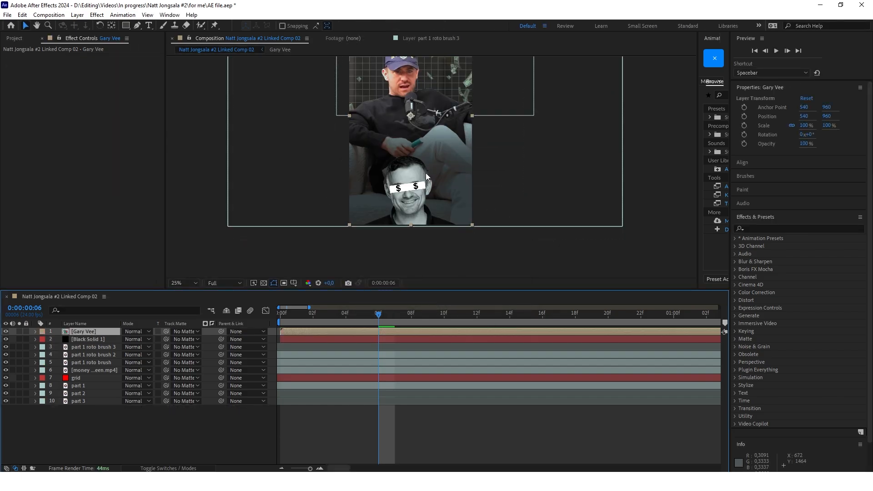
Add a Position keyframe to the Gary Vee layer at 0:00:00:05.
scroll(425, 172, down, 1)
click(362, 315)
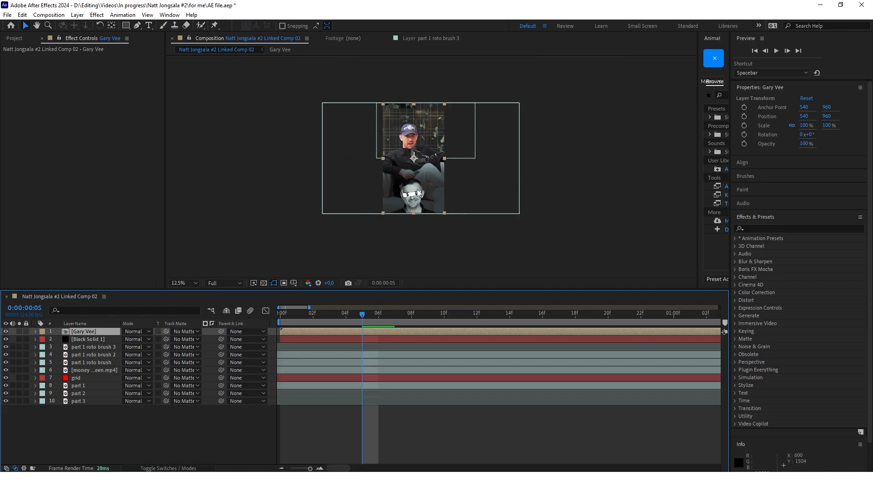
scroll(416, 189, up, 1)
key(p)
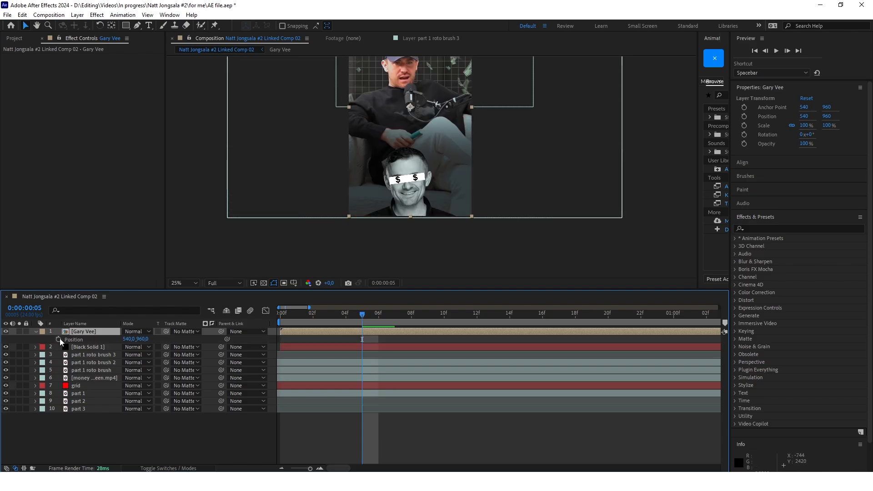
click(58, 339)
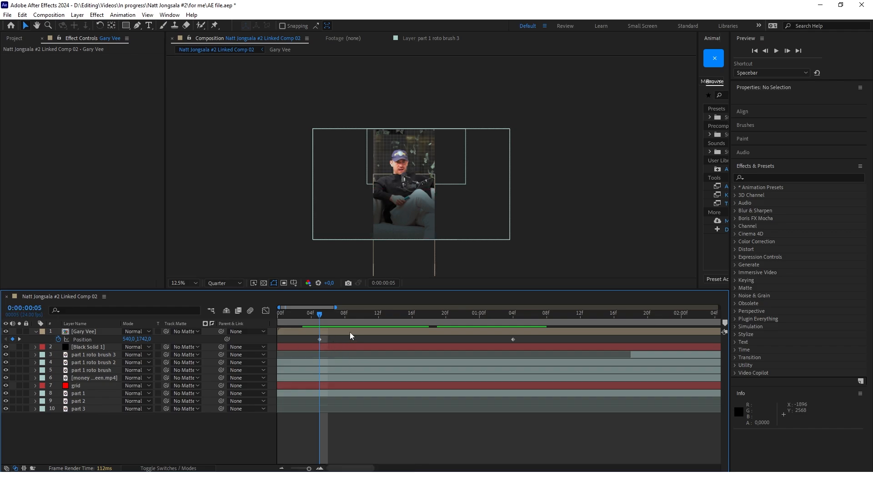
Reshape the speed graph of the Gary Vee layer's two Position keyframes to peak early and ease out slowly toward 0:00:01:04.
drag(319, 314, 512, 315)
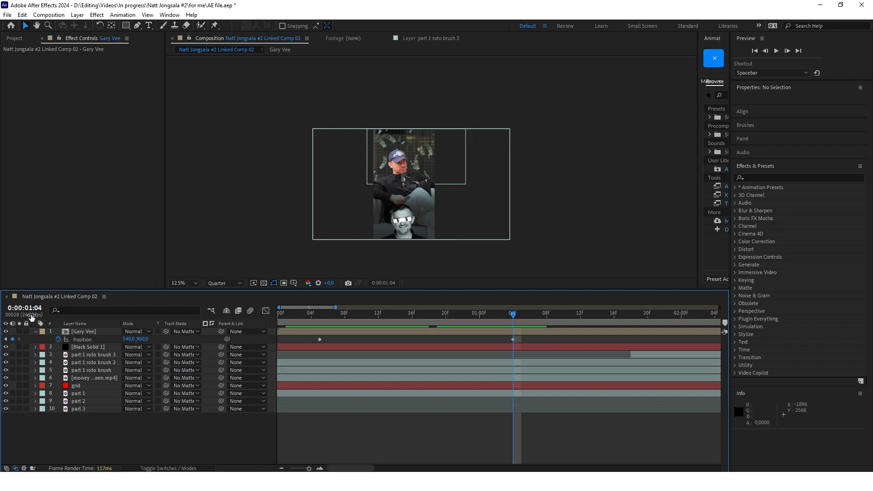
drag(522, 344, 301, 336)
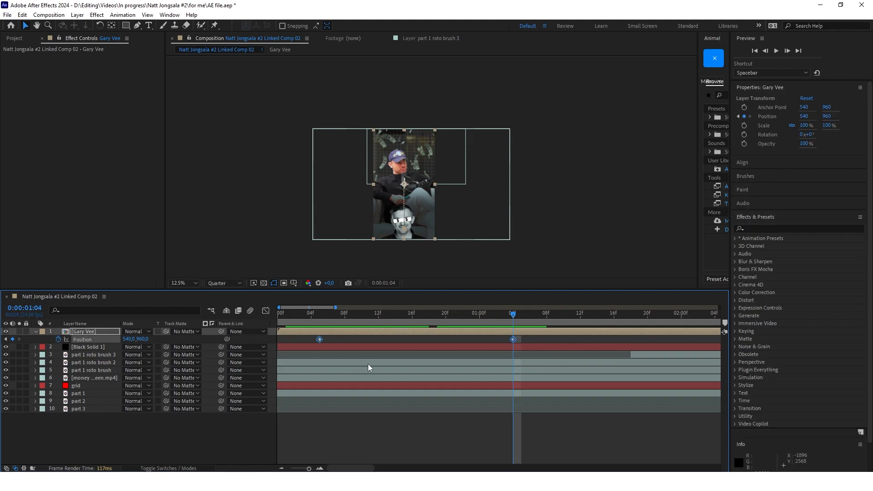
click(265, 311)
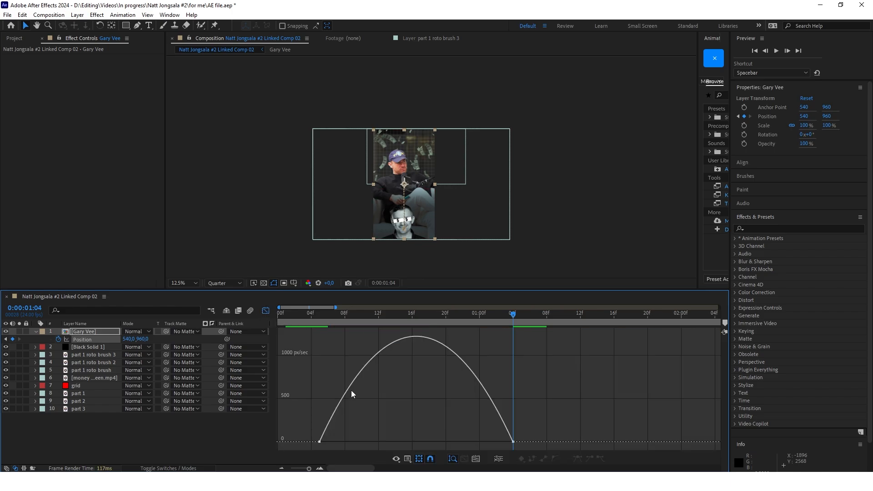
drag(476, 442, 428, 441)
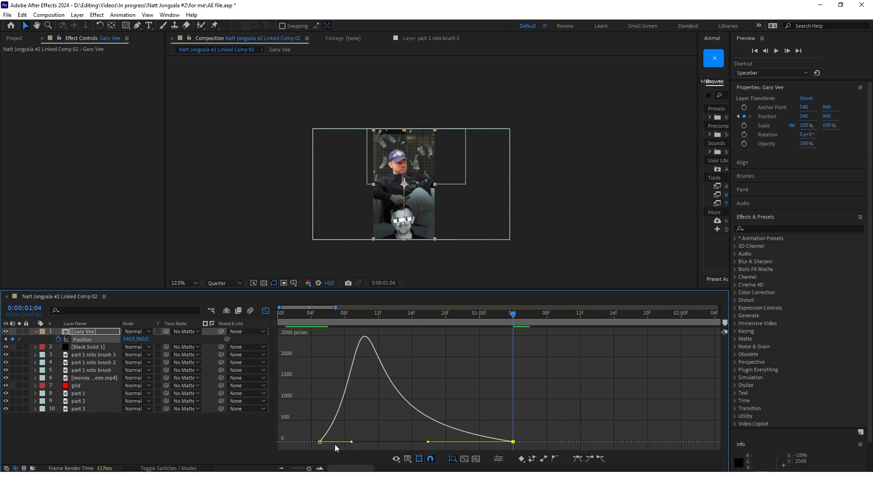
drag(352, 442, 364, 442)
click(443, 400)
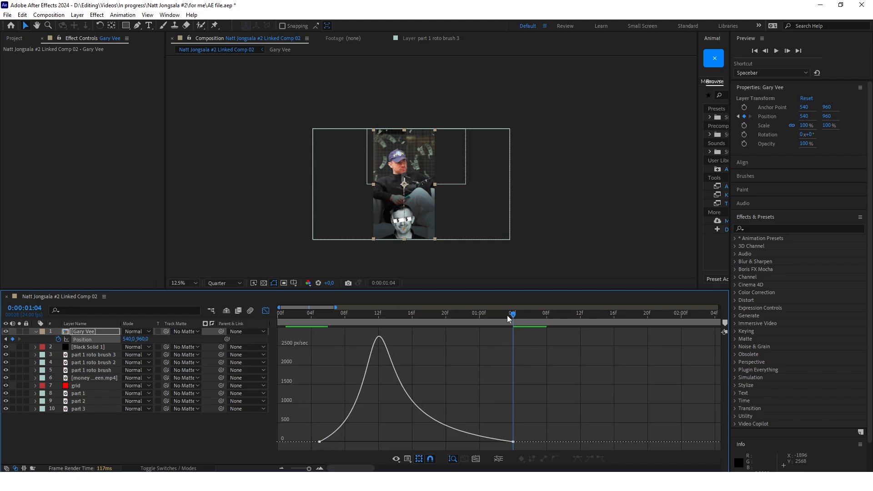
drag(511, 318, 531, 330)
click(266, 311)
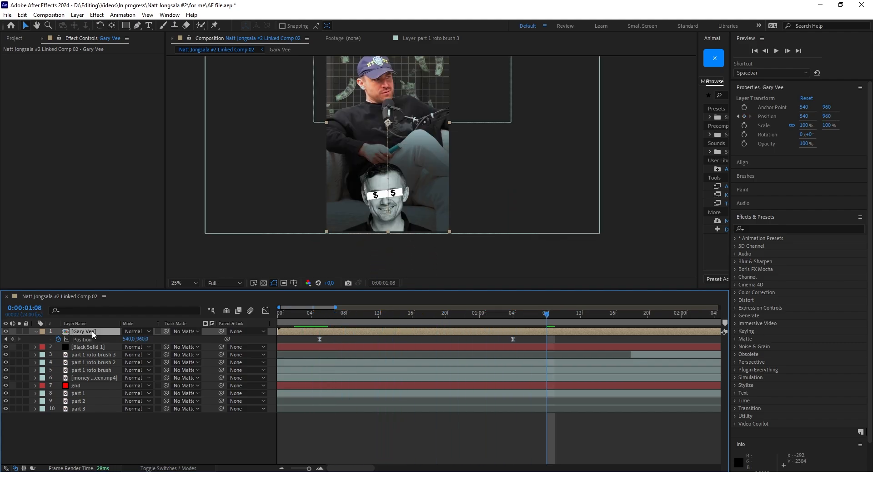
Scale the Gary Vee layer to 119% and set its Position at 0:00:01:04 to 540, 820.
key(s)
drag(136, 339, 146, 340)
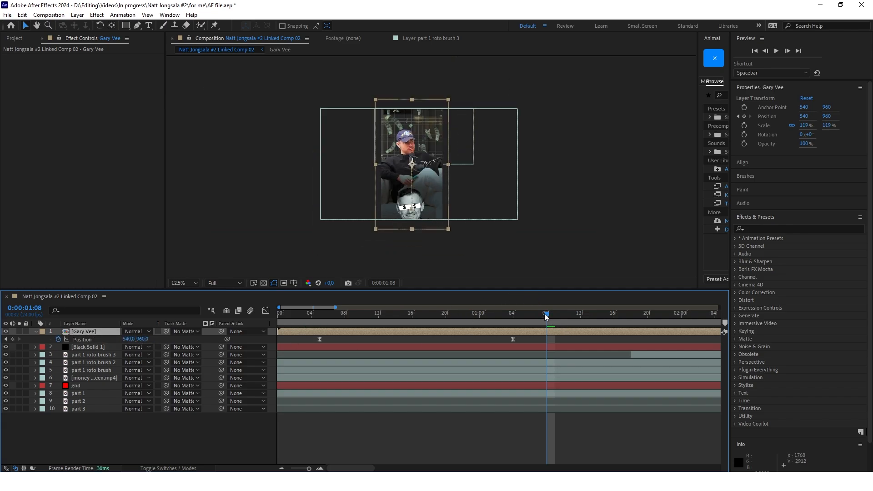
drag(546, 315, 513, 322)
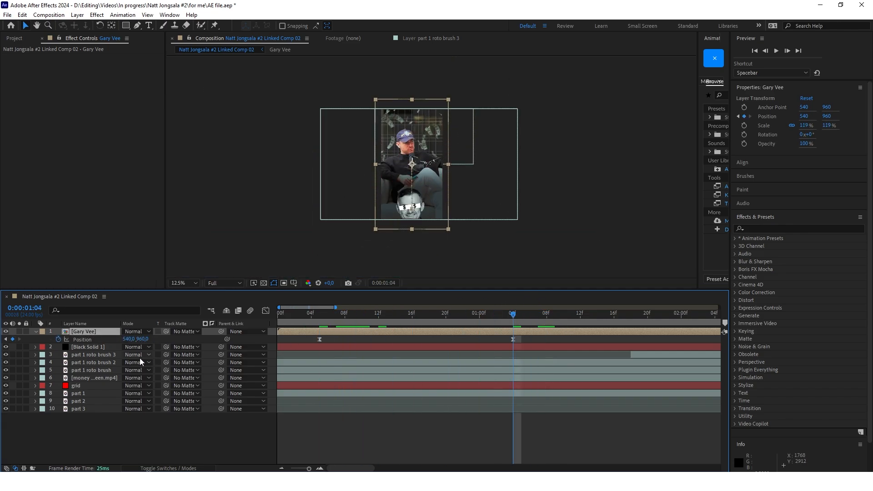
drag(142, 340, 75, 341)
click(497, 273)
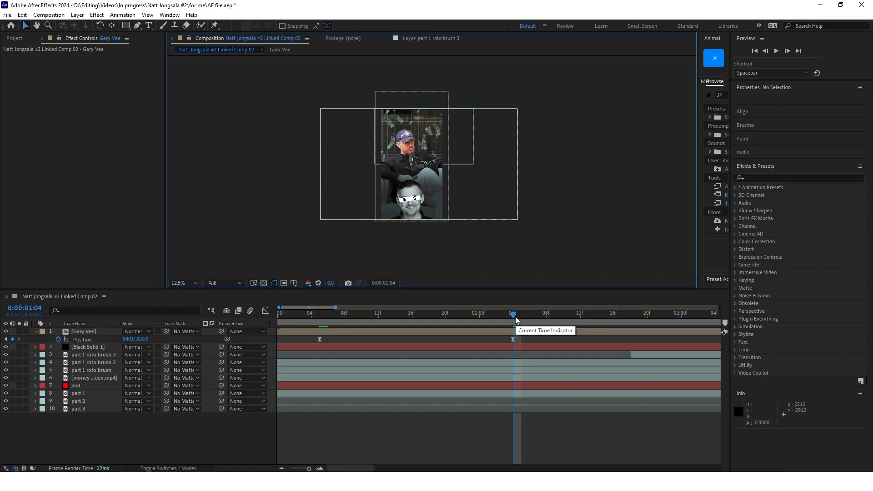
drag(515, 318, 317, 318)
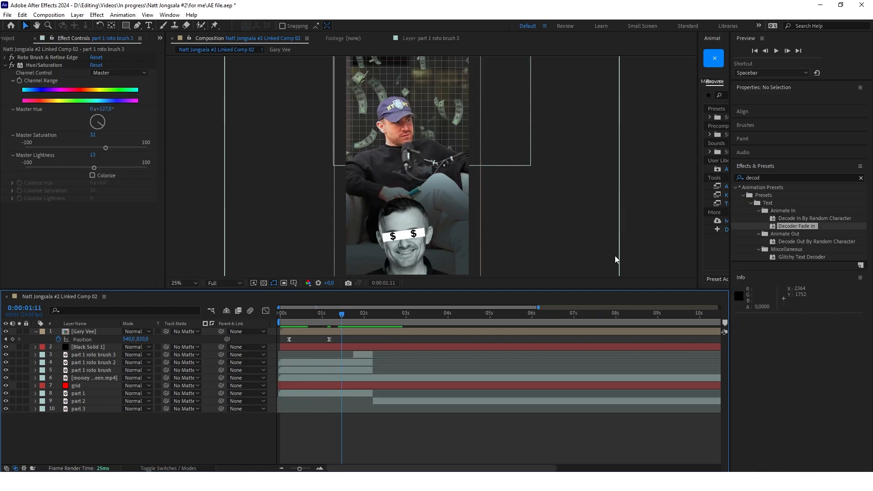
Create a text layer reading "HOW RICH IS" and stretch it across the frame above the Gary Vee cutout's head.
right_click(168, 429)
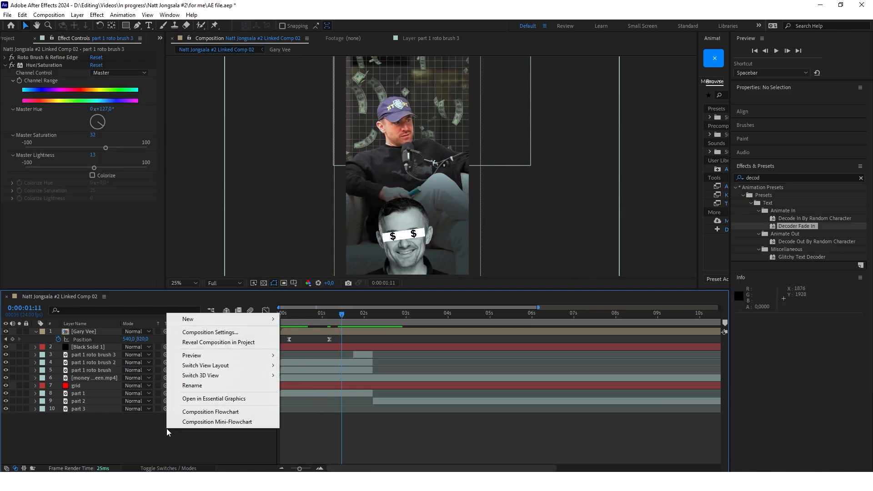
mouse_move(214, 319)
click(312, 336)
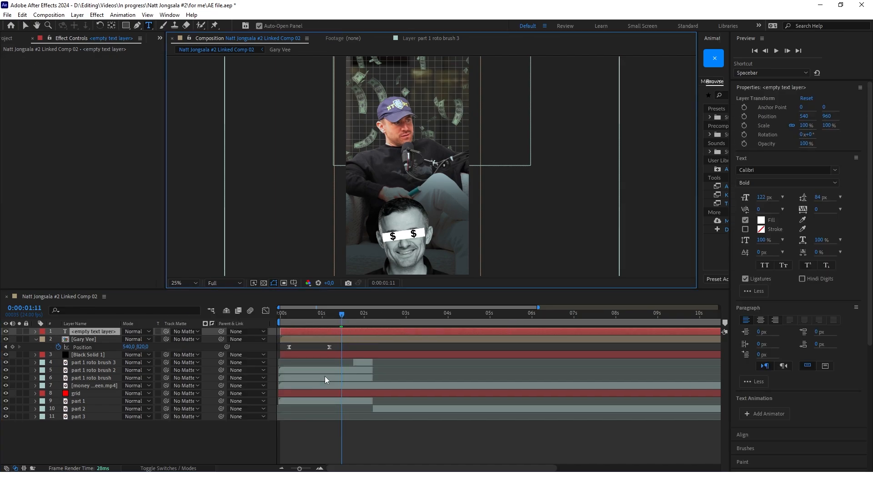
text(HOW RICH IS)
key(Escape)
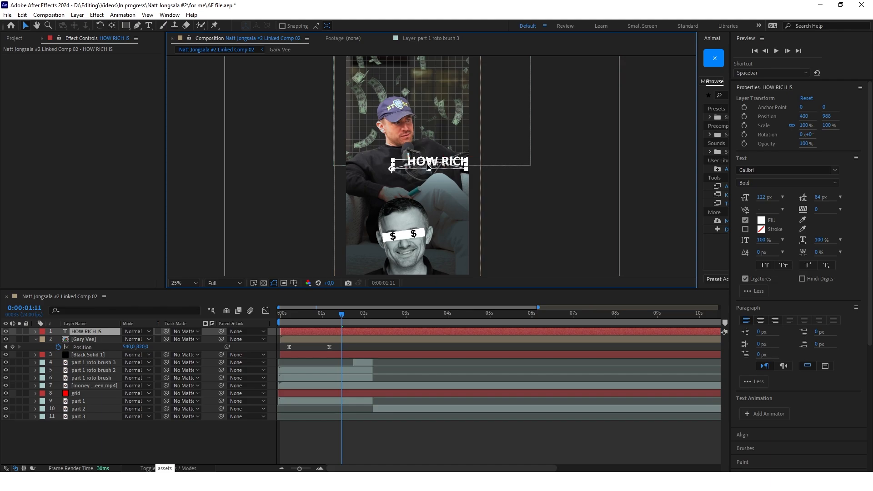
mouse_move(427, 167)
mouse_down()
mouse_move(401, 177)
mouse_move(419, 160)
mouse_up()
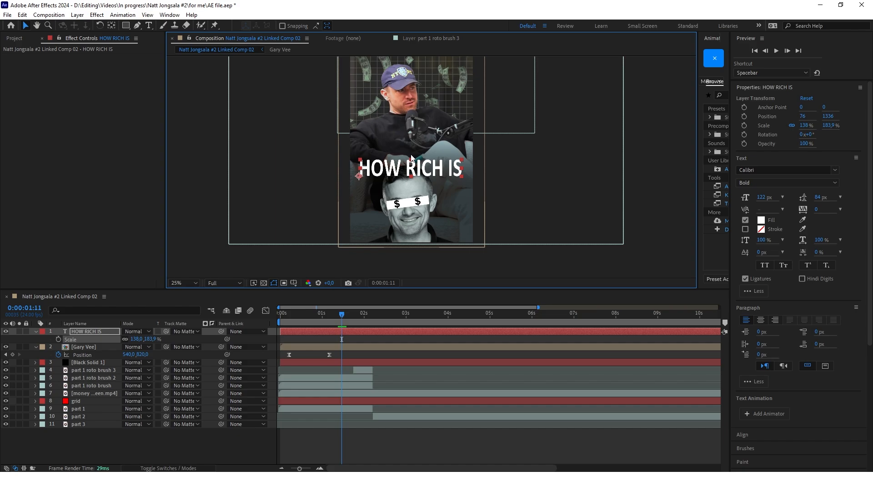
Apply the Decoder Fade In preset to the HOW RICH IS text layer at 0:00:01:11 and reveal its keyframes.
key(ctrl+5)
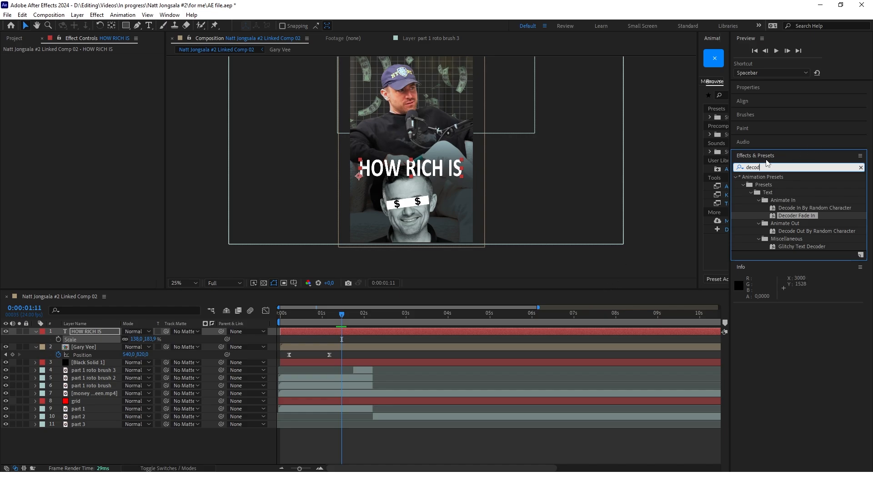
drag(797, 219, 361, 335)
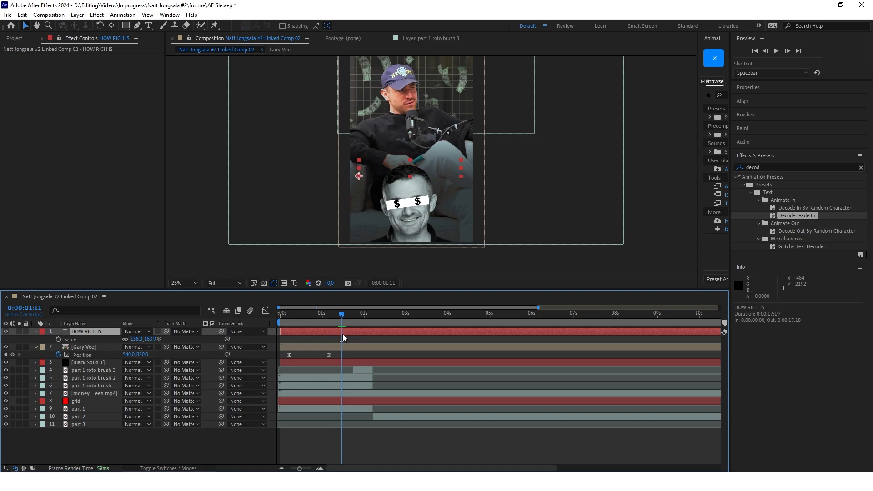
key(u)
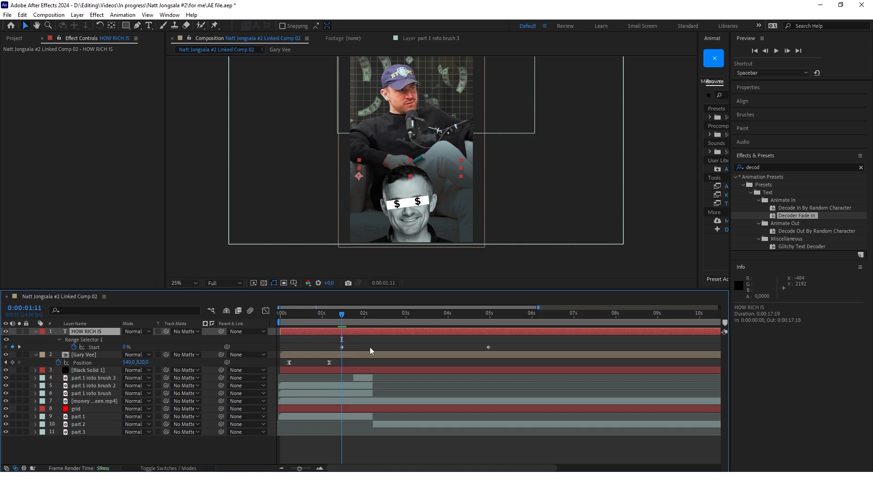
Retime the HOW RICH IS layer's Range Selector Start keyframes to 0:00:00:00 and 0:00:01:05.
click(349, 315)
drag(349, 315, 488, 318)
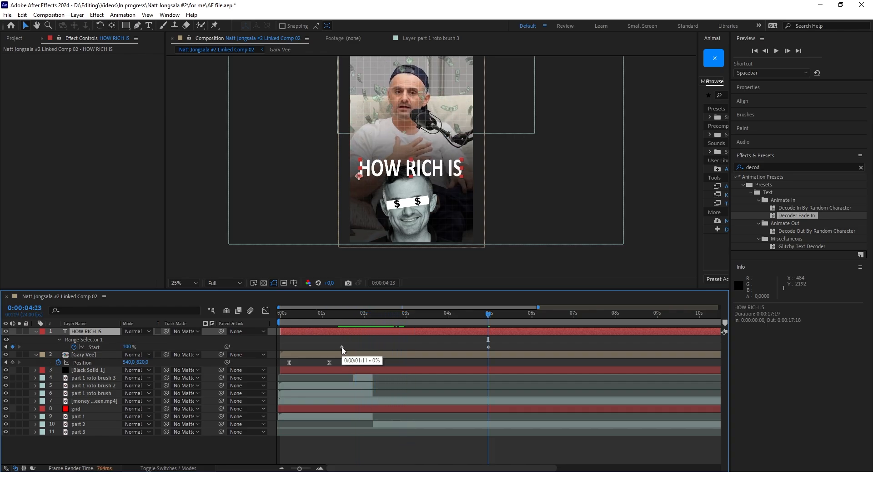
drag(342, 350, 283, 350)
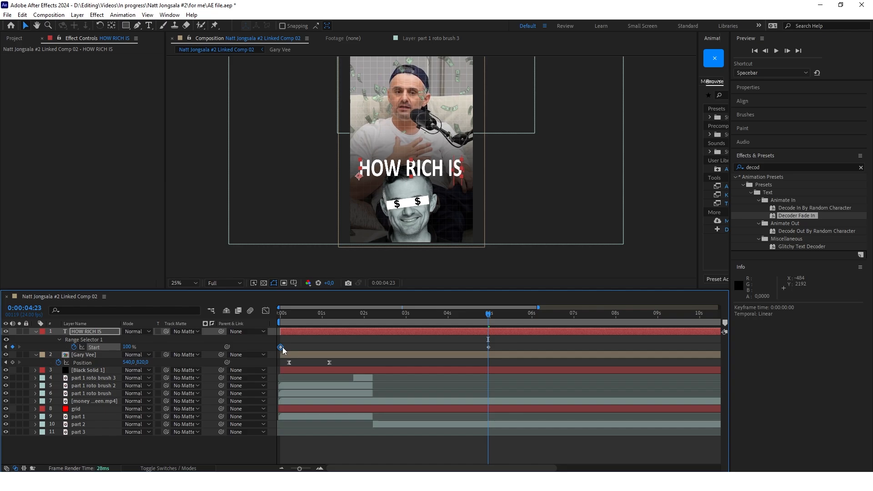
drag(489, 313, 322, 323)
scroll(302, 338, up, 1)
scroll(310, 337, down, 1)
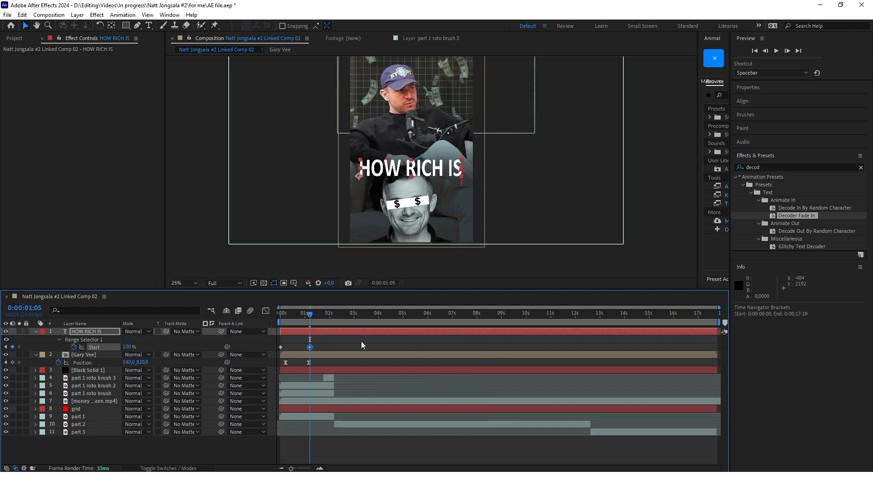
scroll(300, 343, up, 3)
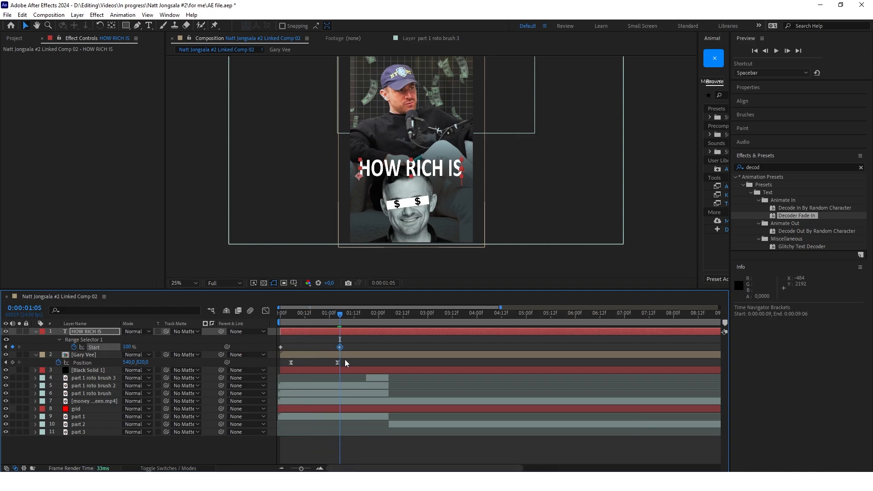
click(337, 363)
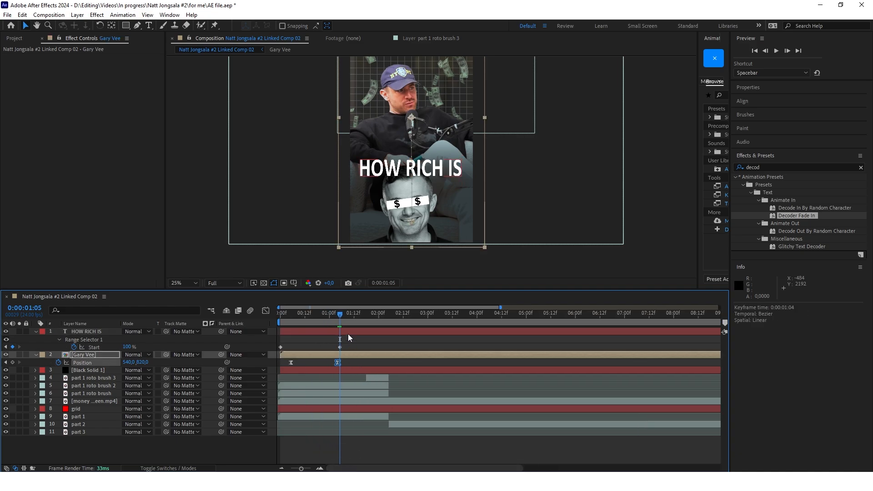
mouse_move(341, 314)
mouse_down()
mouse_move(278, 316)
mouse_move(352, 315)
mouse_up()
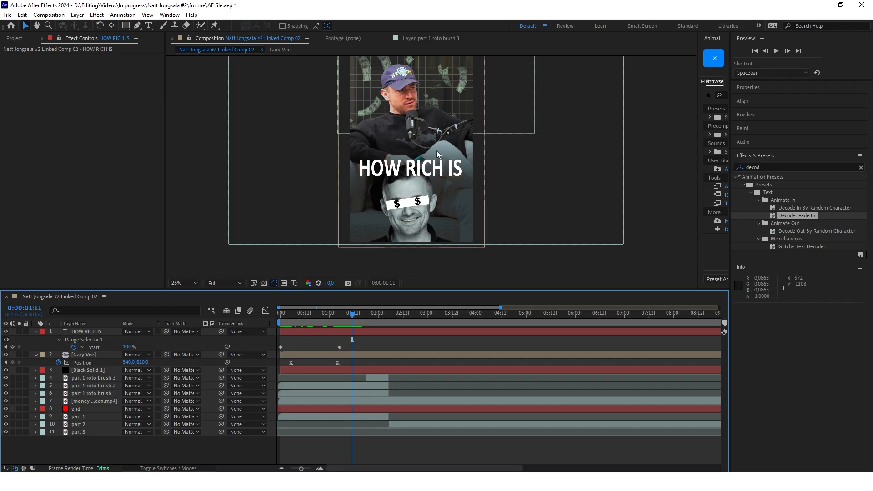
Add a Drop Shadow effect to the HOW RICH IS text with a direction of 99° and a distance of 10.
click(419, 167)
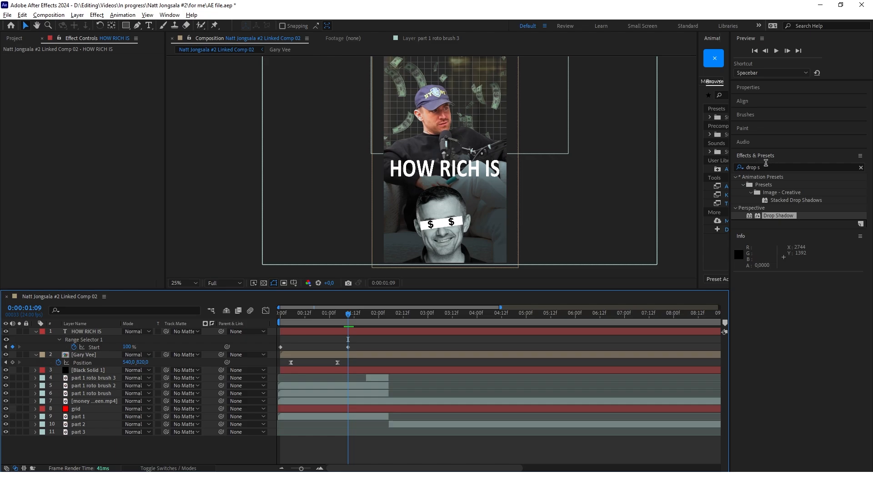
drag(778, 220, 361, 337)
scroll(454, 169, up, 4)
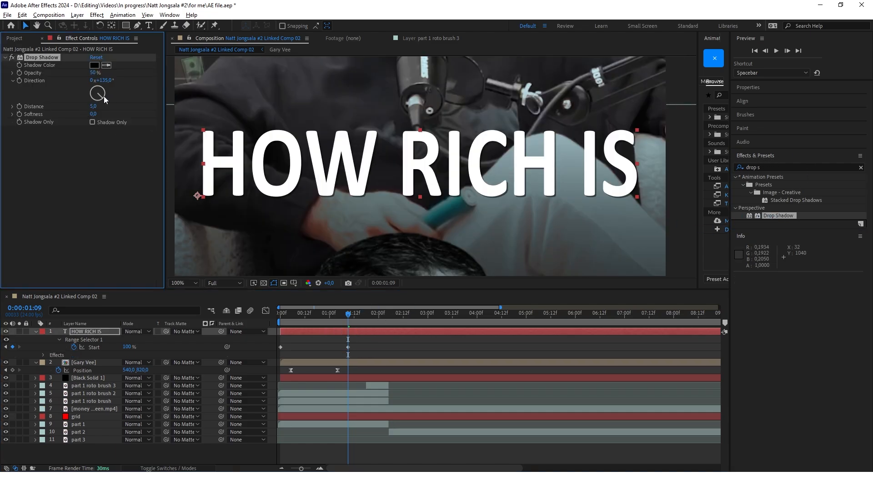
drag(103, 97, 105, 95)
click(105, 81)
text(99)
key(Return)
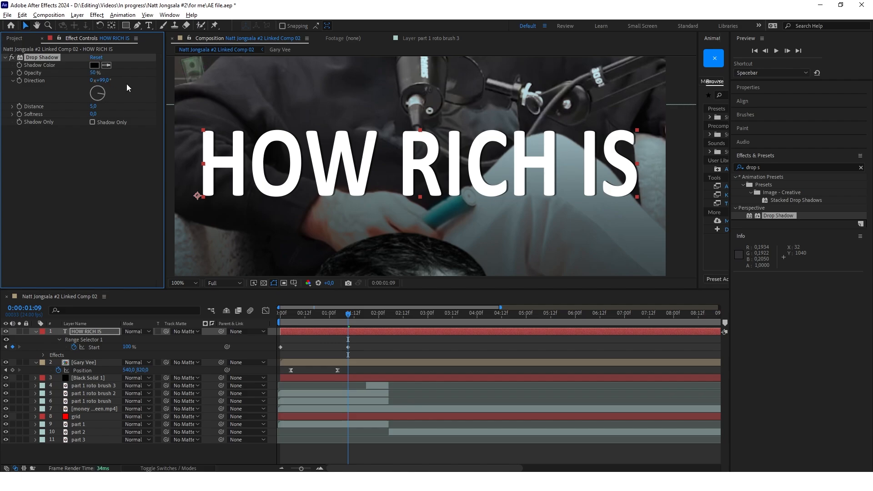
click(96, 107)
text(10)
key(Return)
key(comma)
click(250, 460)
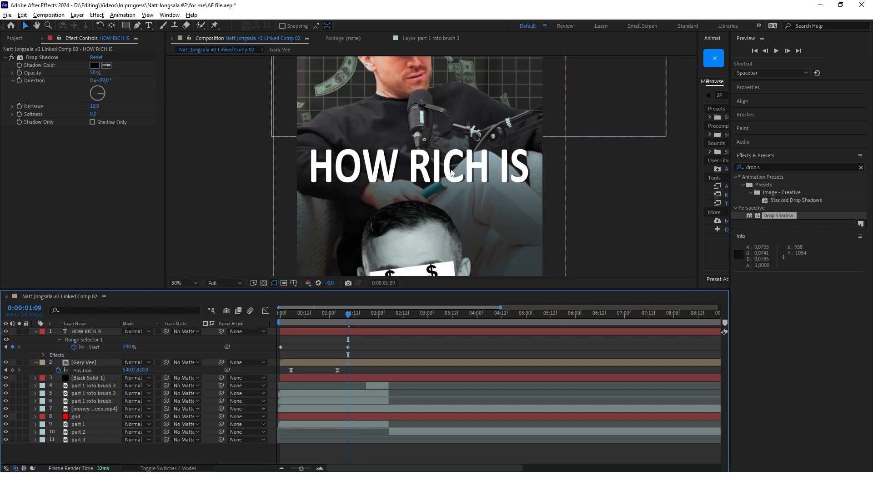
Find the Stylize Glow effect and apply it to the HOW RICH IS text layer.
scroll(509, 251, down, 2)
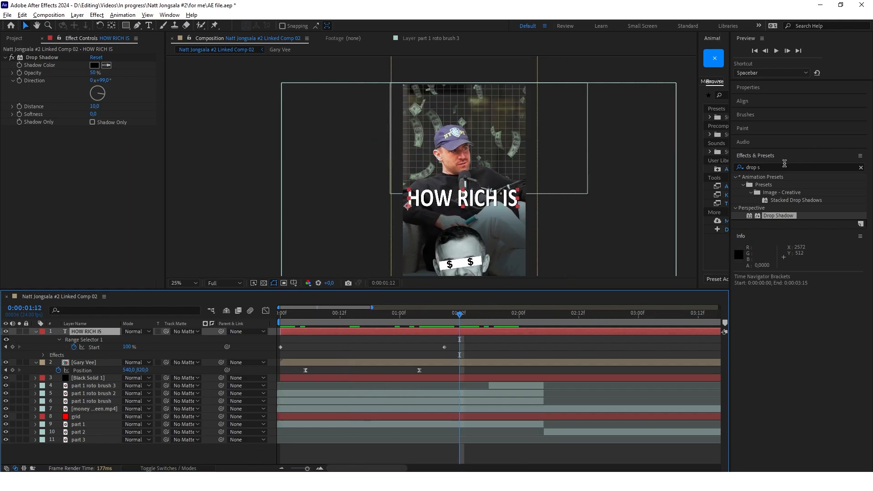
click(785, 163)
click(784, 164)
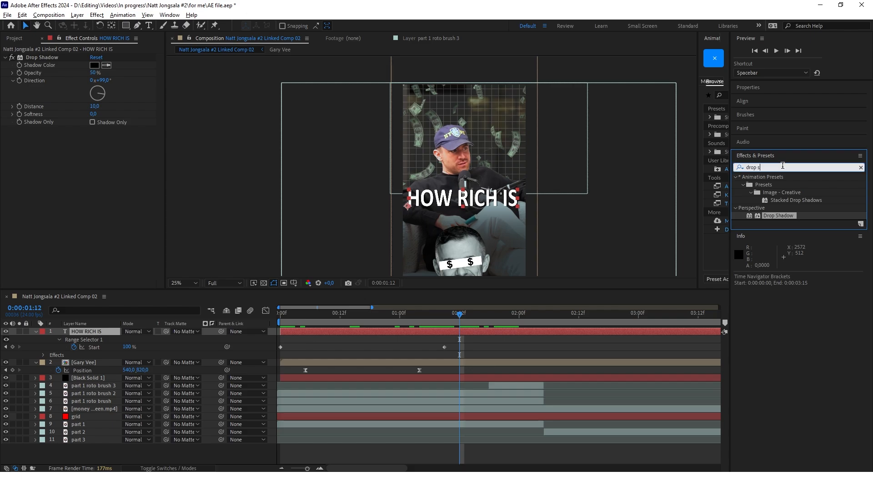
text(glow)
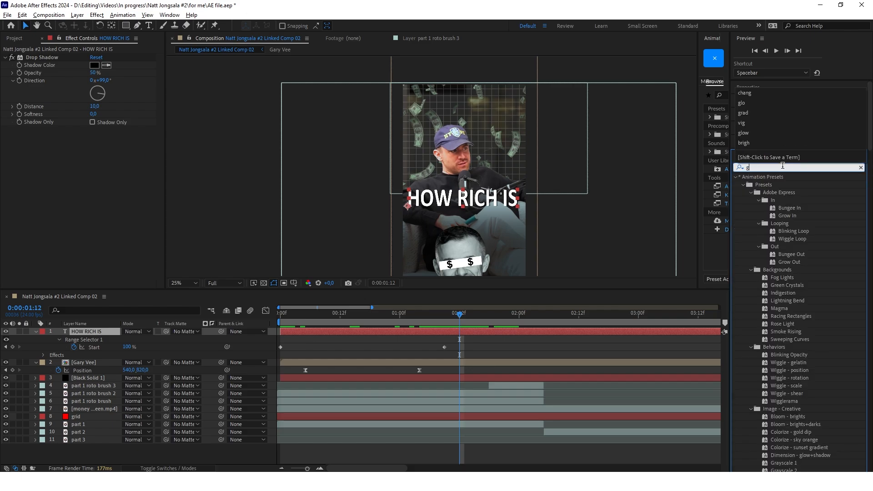
drag(770, 247, 402, 336)
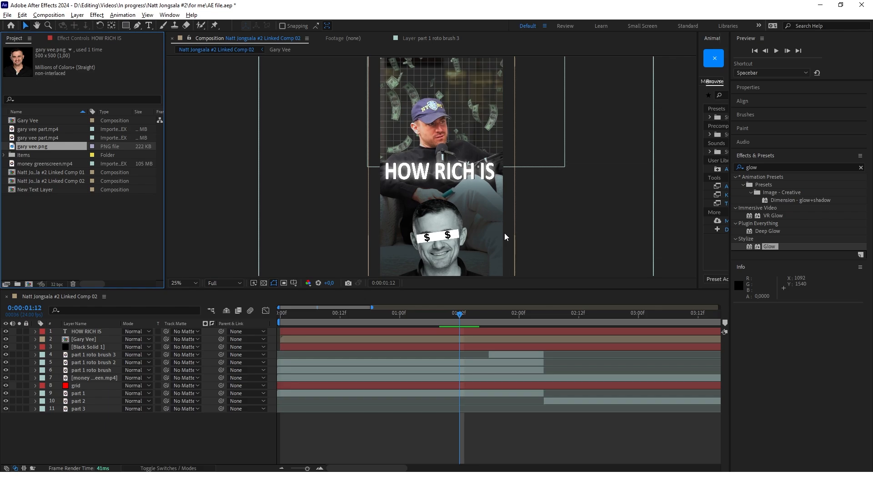
Create a text layer with the letter "G" below HOW RICH IS and set its fill to red FF0000.
right_click(120, 427)
mouse_move(156, 318)
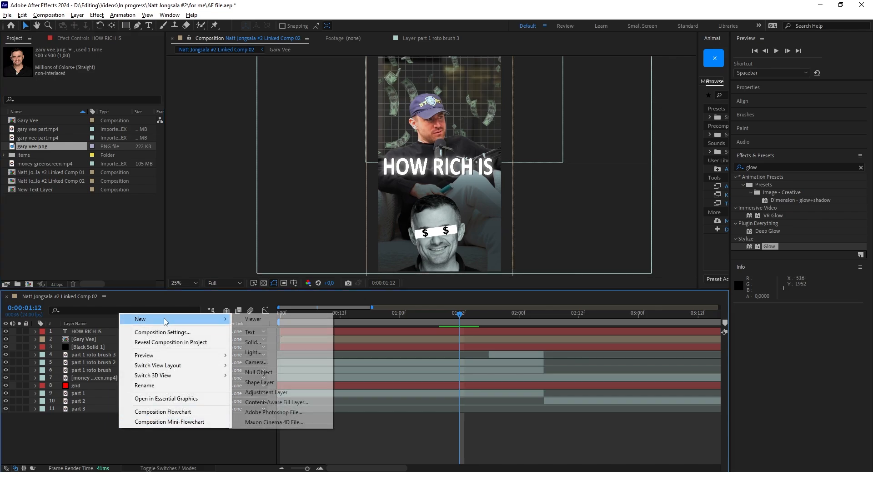
click(254, 333)
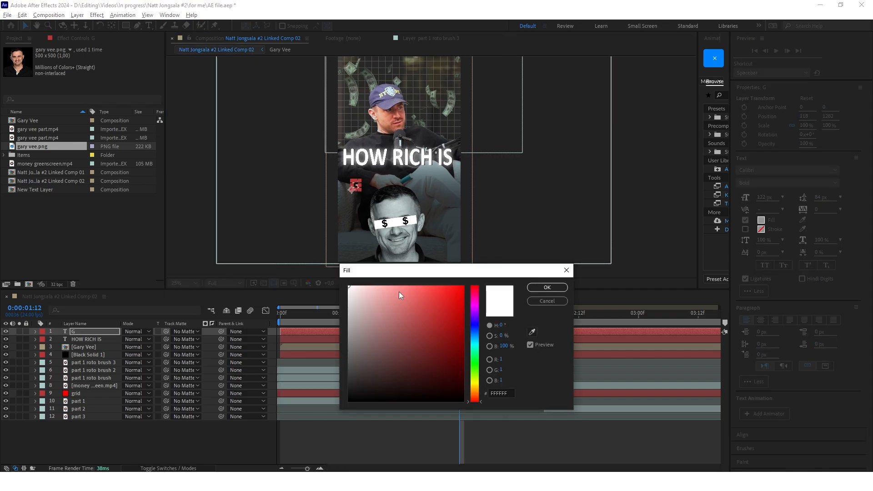
drag(399, 295, 464, 287)
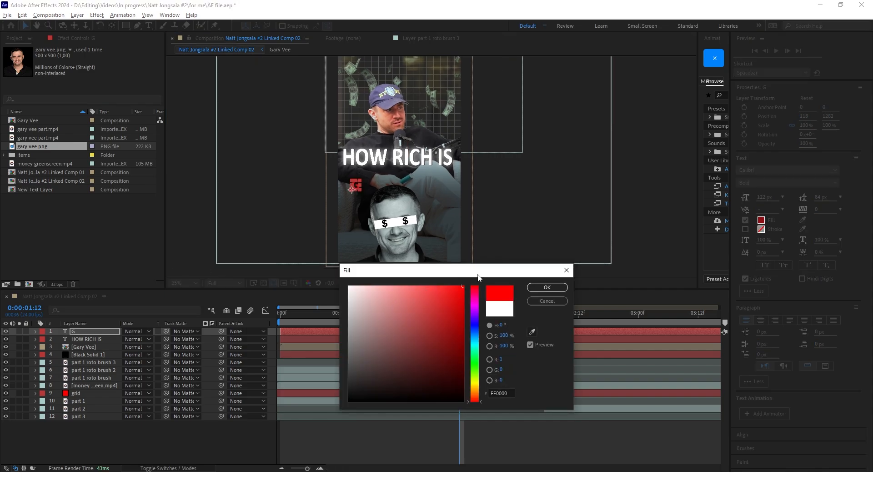
click(547, 287)
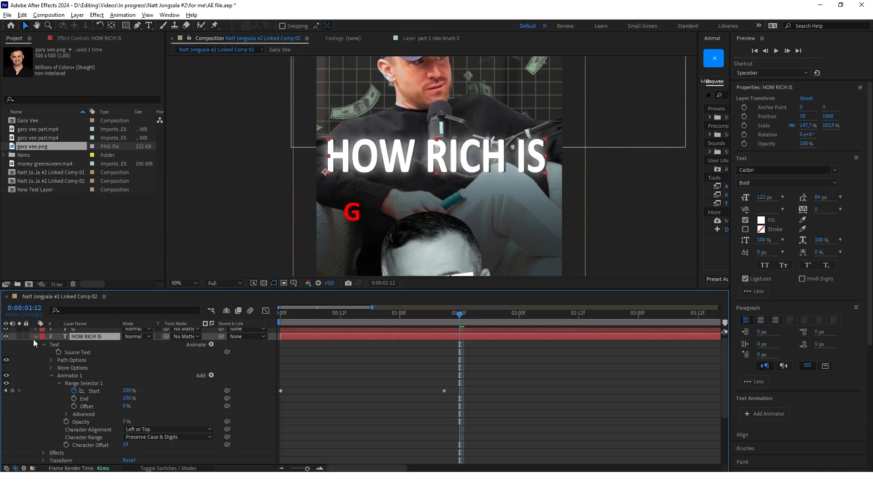
Copy the Drop Shadow and Glow effects from HOW RICH IS to the G layer and scale the G to 197.7 by 246.1%.
click(35, 339)
key(F3)
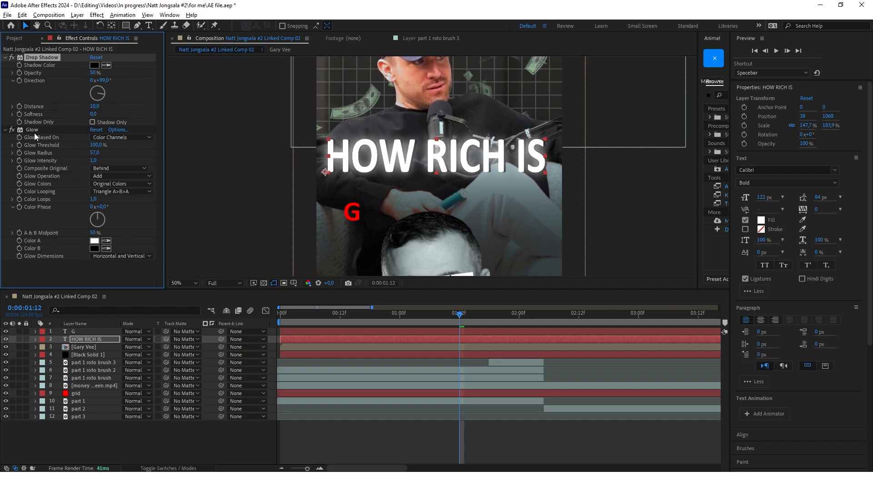
click(34, 130)
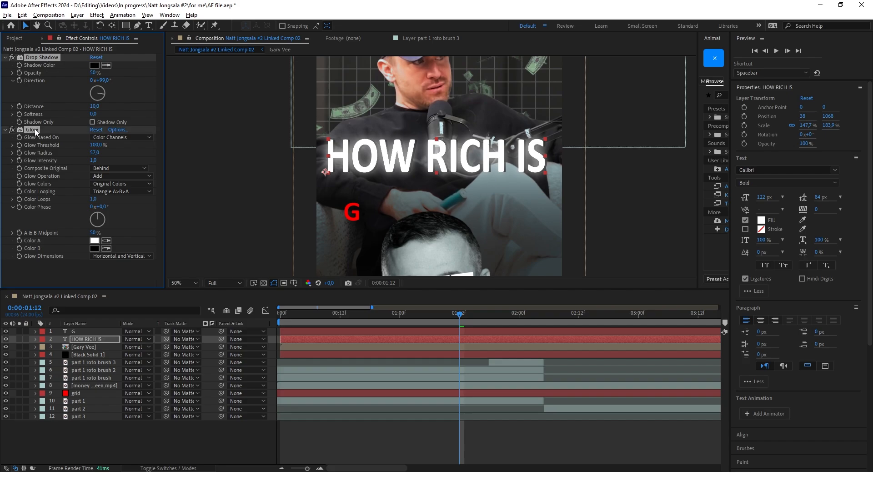
click(81, 331)
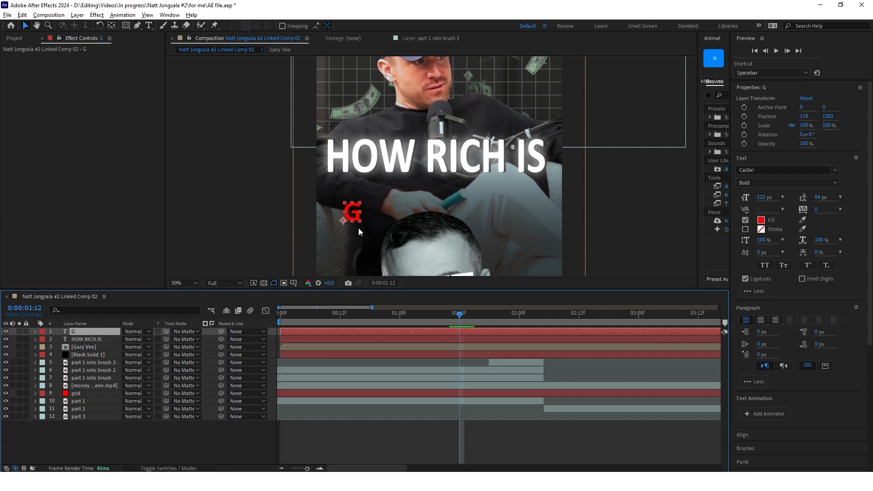
key(ctrl+v)
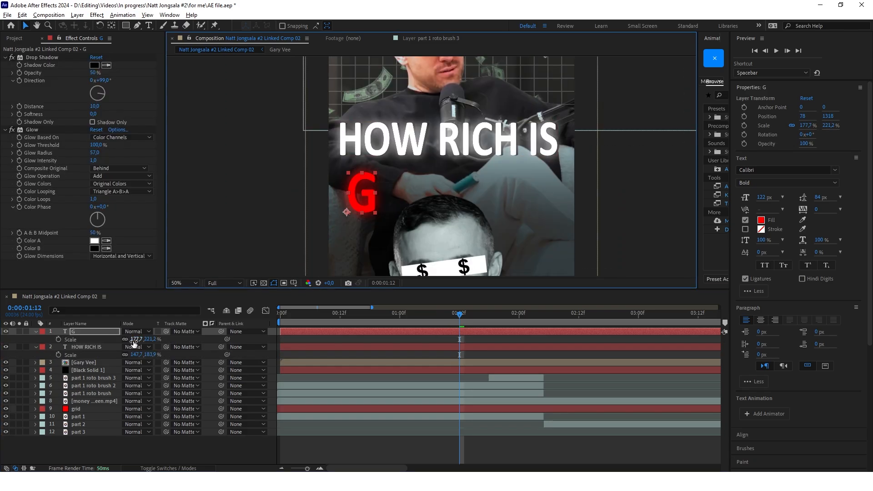
drag(136, 338, 141, 339)
Duplicate the red G layer, move the copy right to X position 219, and change its text to "A".
key(ctrl+d)
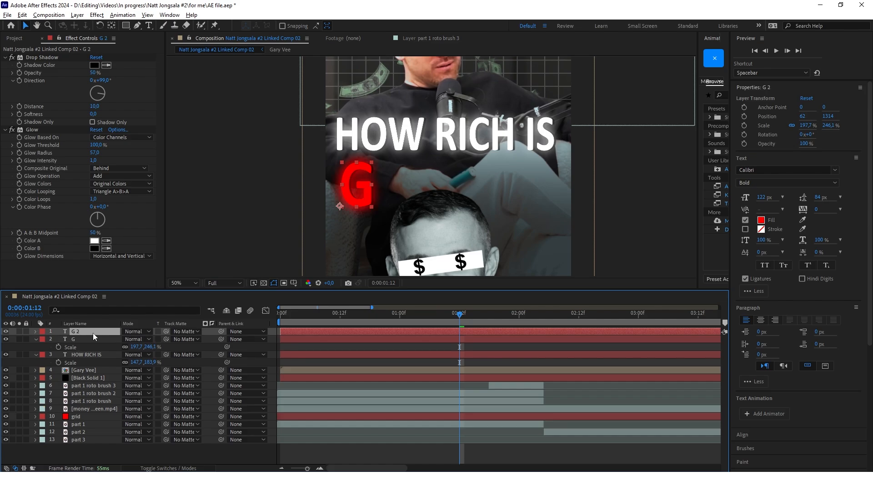
key(p)
drag(126, 339, 197, 339)
double_click(94, 330)
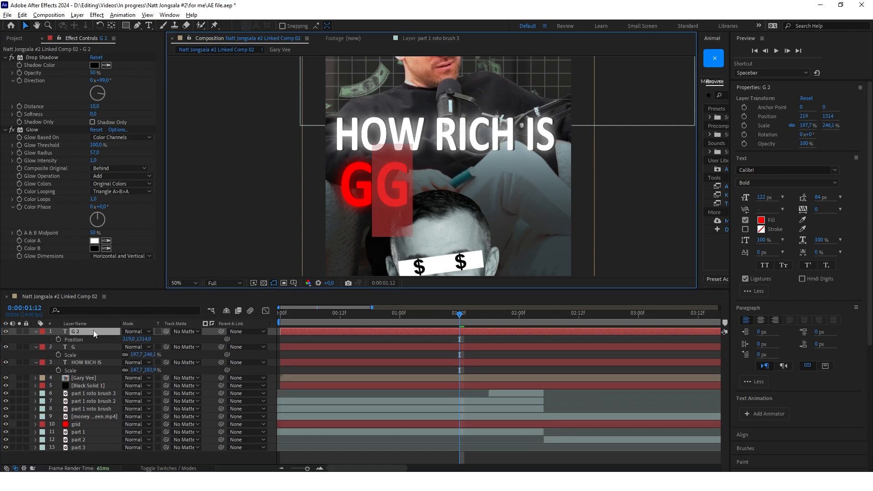
text(A)
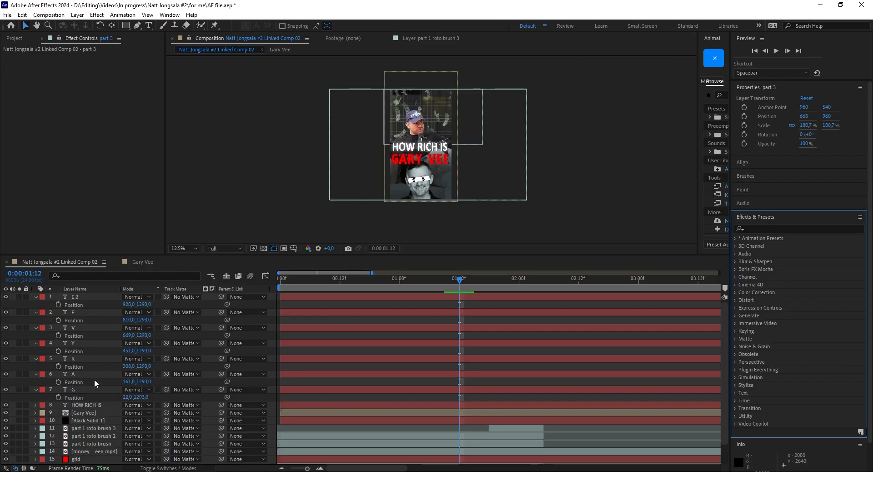
Pre-compose the seven red letter layers, G through E 2, into a composition named "second text".
click(80, 390)
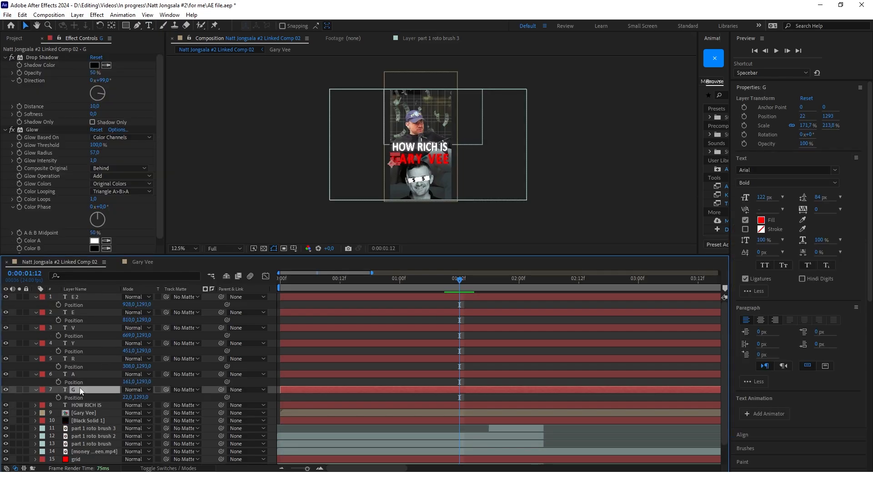
shift+click(80, 297)
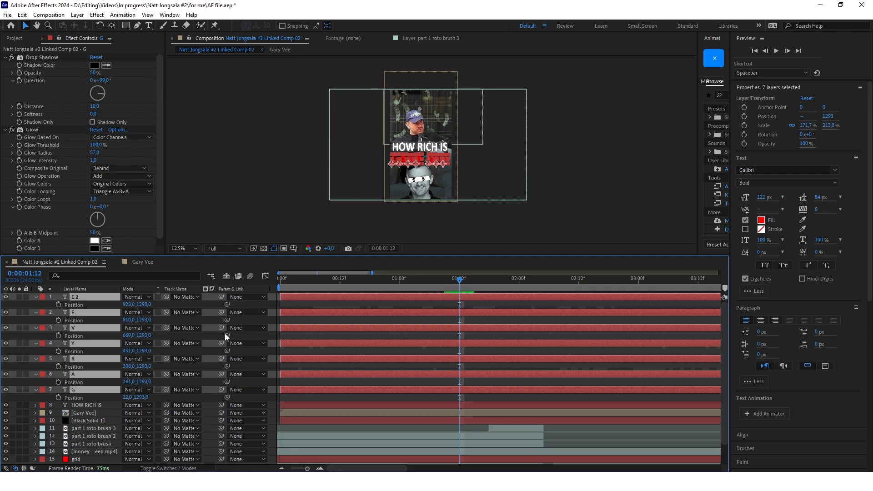
click(77, 15)
click(119, 249)
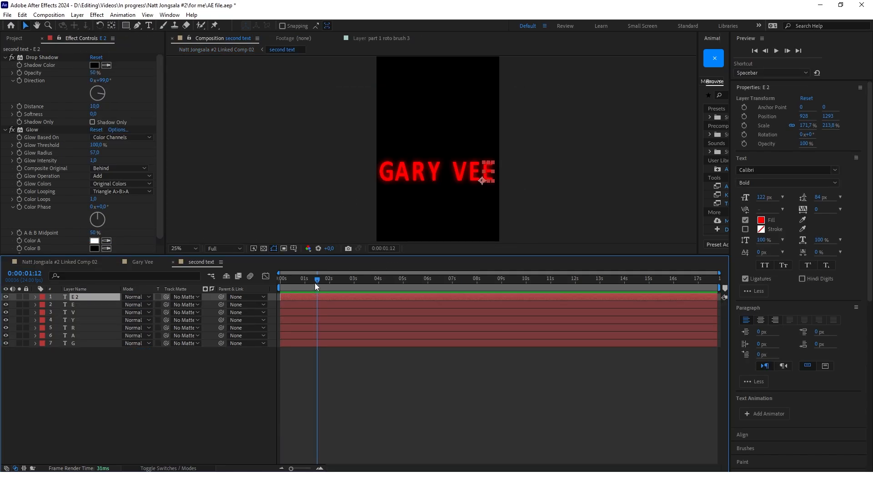
Add Position keyframes at 0:00:00:00 and 0:00:00:20 for the GARY VEE letters in the second text composition.
drag(318, 282, 279, 282)
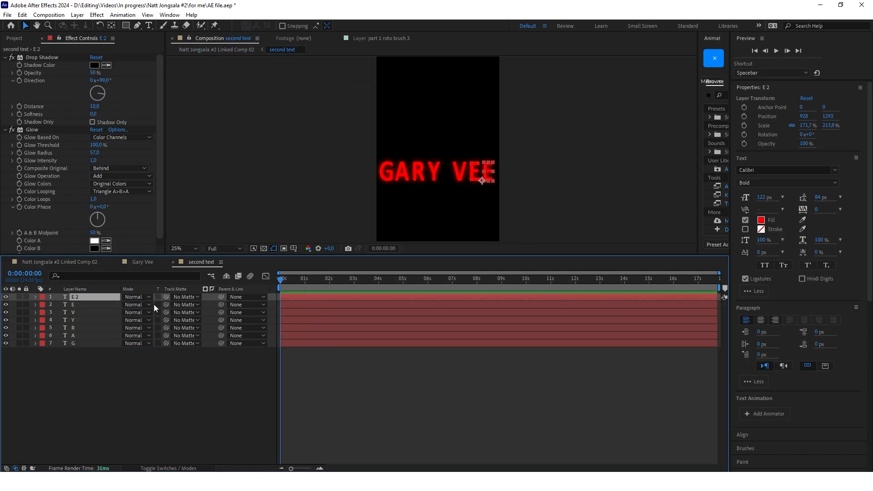
key(p)
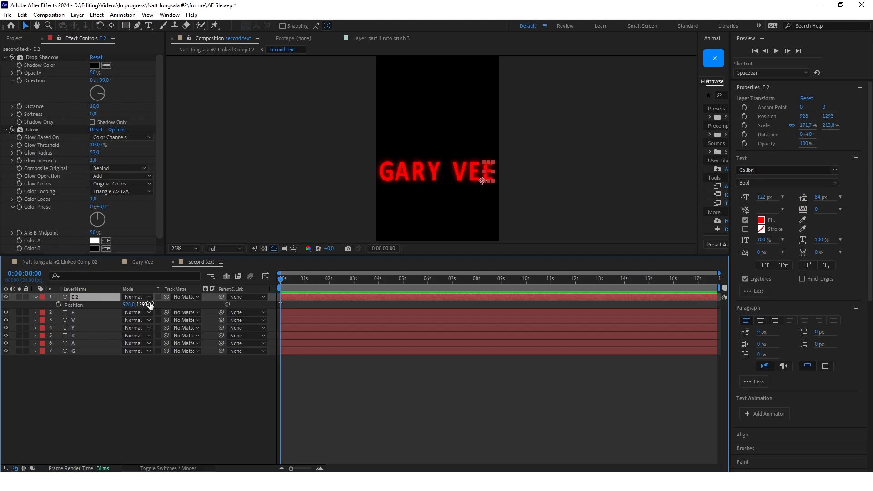
click(59, 304)
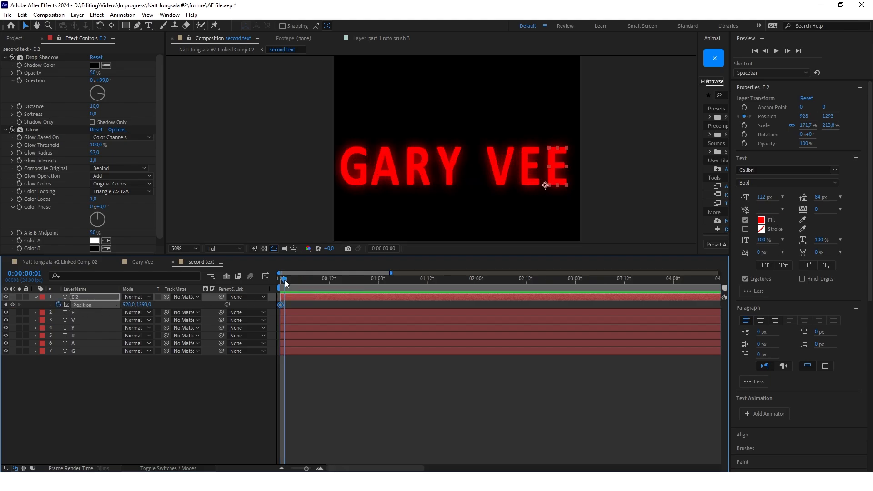
drag(285, 283, 362, 278)
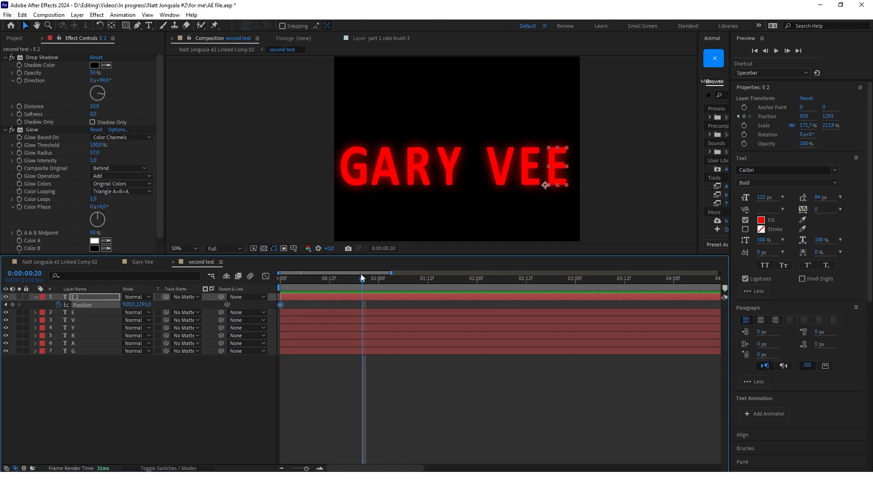
key(alt+shift+p)
At frame 0, lower all seven letters to a Y position of 2016 so they start near the frame's bottom edge.
drag(366, 282, 221, 290)
key(comma)
drag(143, 304, 336, 283)
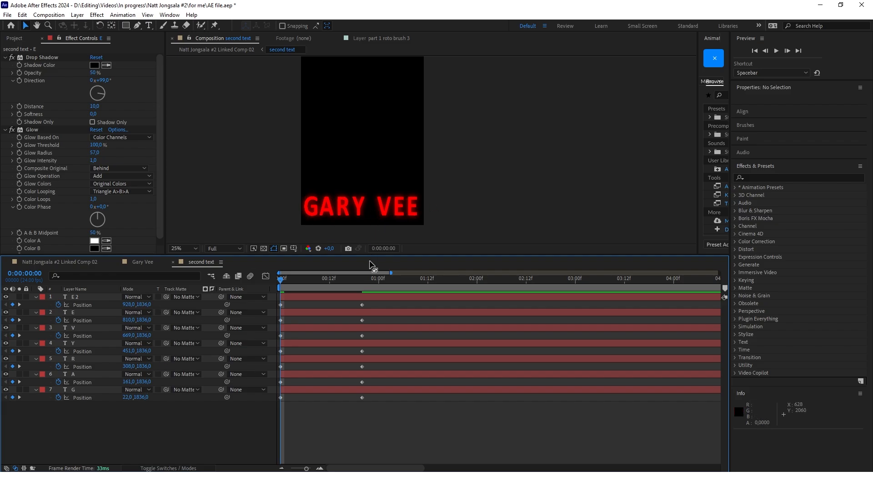
key(ctrl+a)
drag(144, 305, 227, 303)
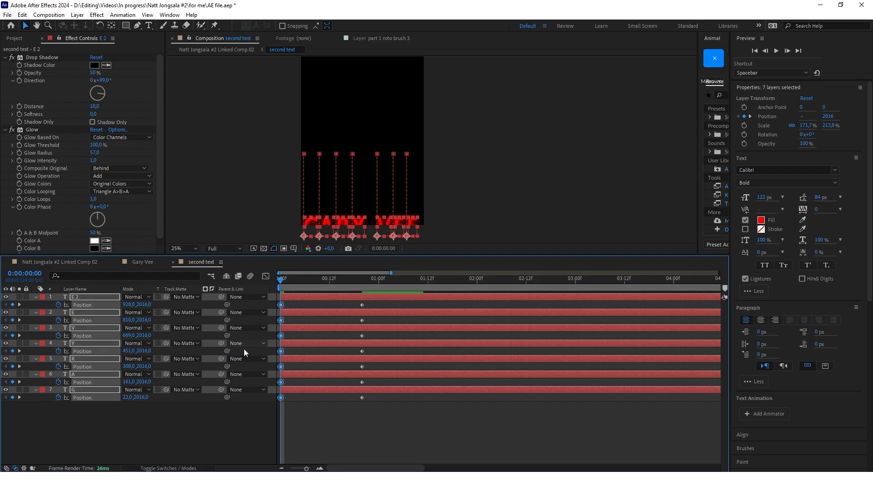
Stagger the letter layers by shifting their start times by different amounts, and scrub through the rising animation.
click(304, 312)
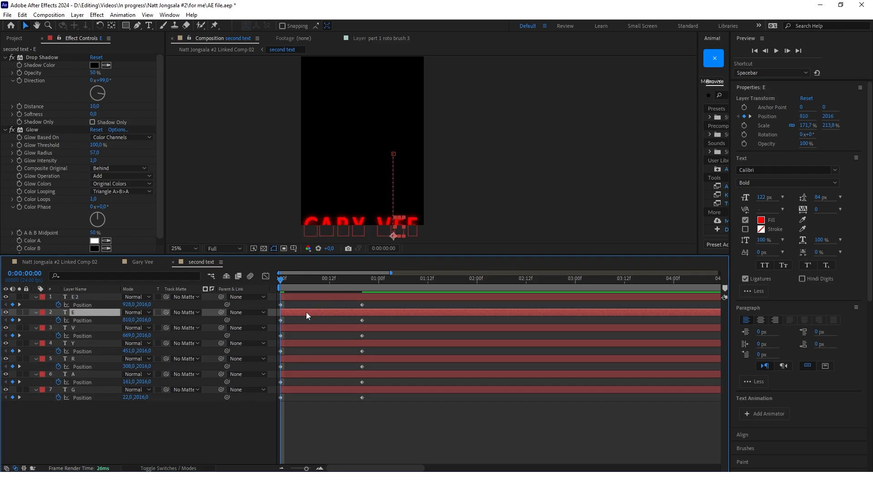
drag(305, 312, 332, 312)
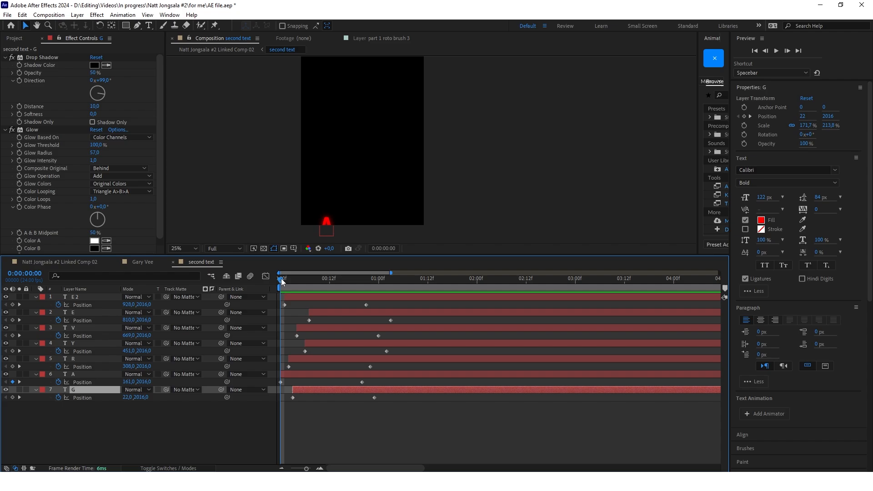
click(333, 280)
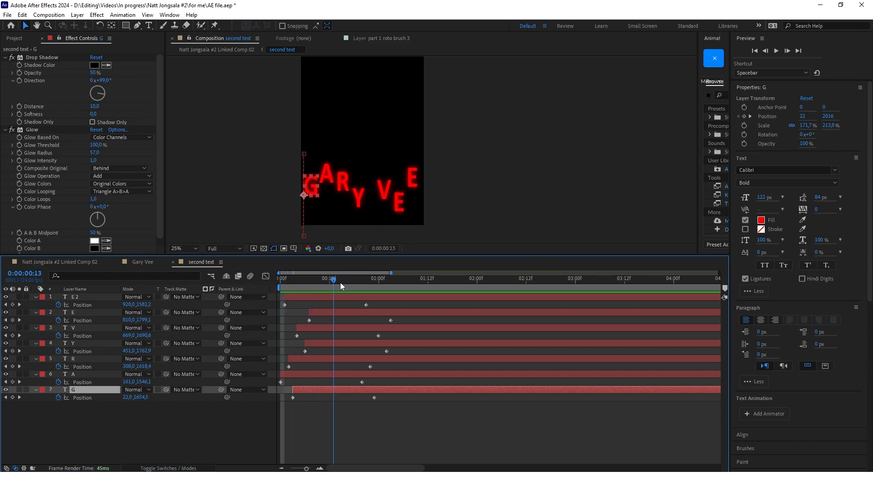
drag(340, 282, 296, 284)
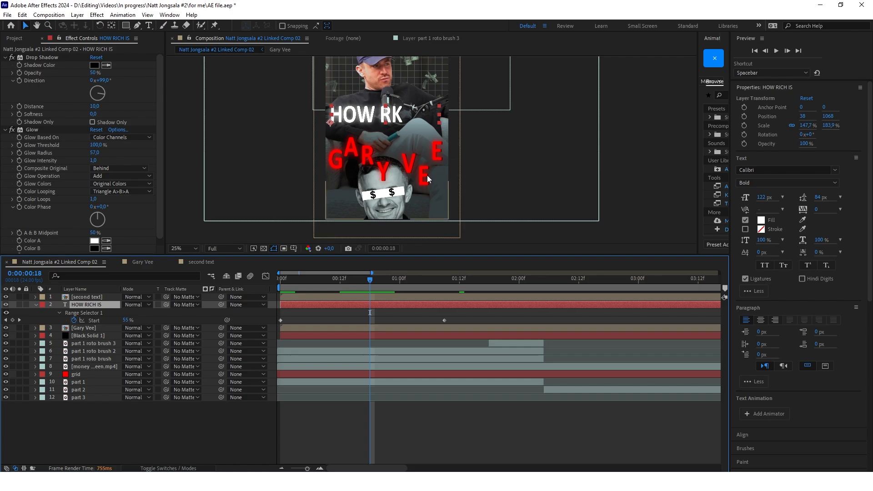
Create a new 1080 × 1920 px black solid in the Natt Jongsala #2 Linked Comp 02 composition.
click(131, 428)
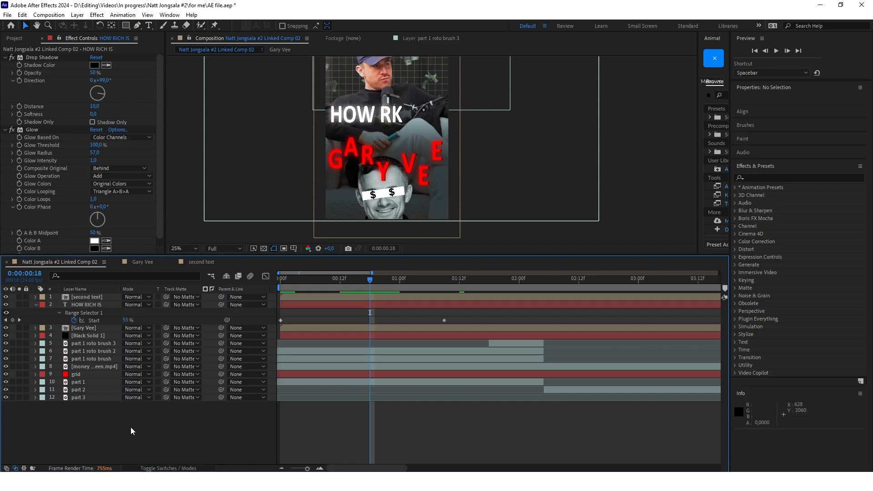
right_click(131, 428)
mouse_move(164, 318)
click(287, 340)
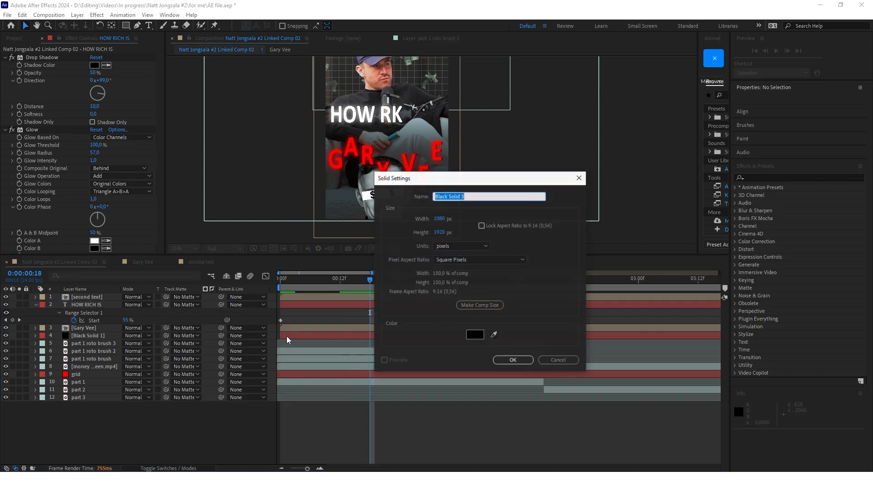
click(509, 362)
Draw a wide four-cornered Pen mask on Black Solid 3 that covers the title text area and extends past both frame sides.
scroll(398, 124, down, 1)
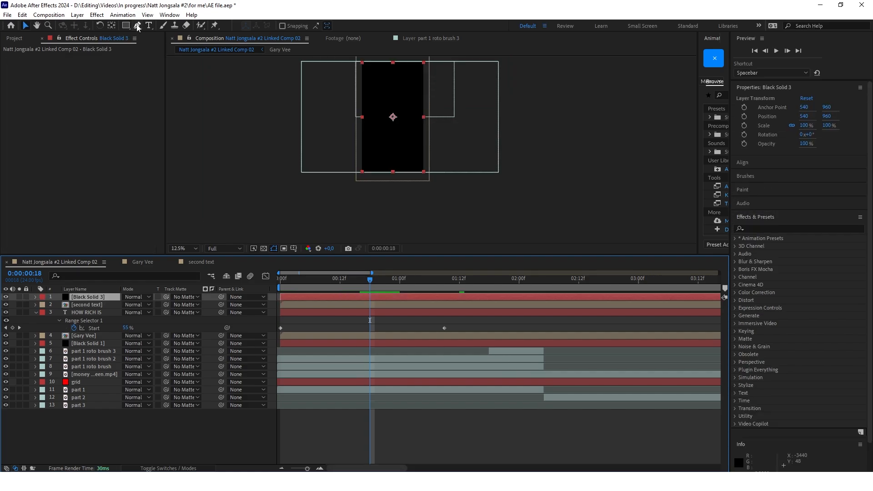
click(137, 26)
scroll(344, 100, up, 1)
click(289, 99)
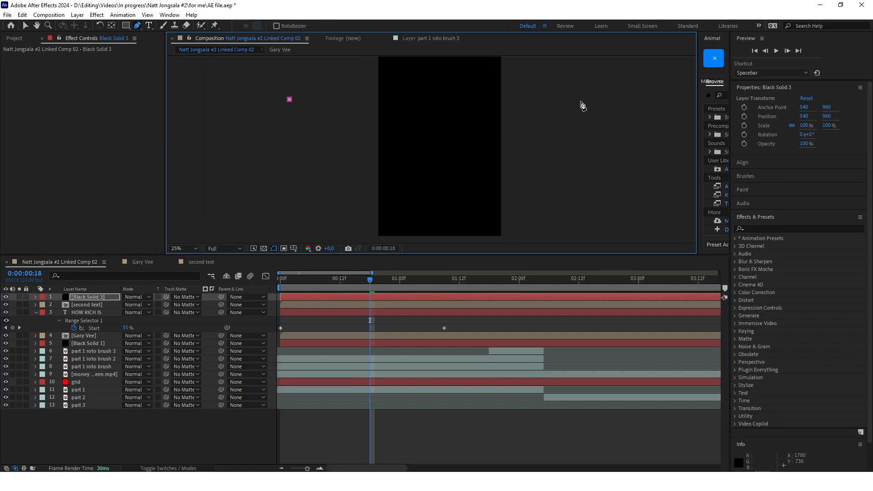
click(581, 101)
click(586, 197)
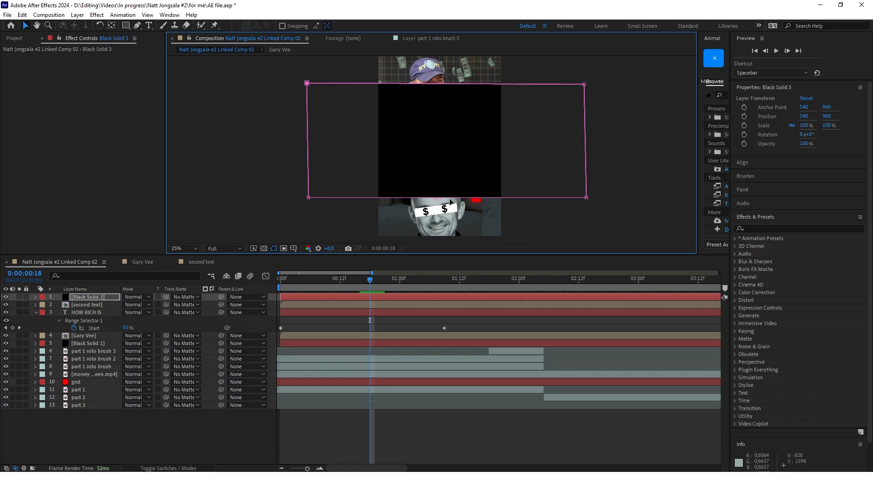
Feather the mask on Black Solid 3 and widen the solid to a horizontal scale of 183.7%.
click(36, 297)
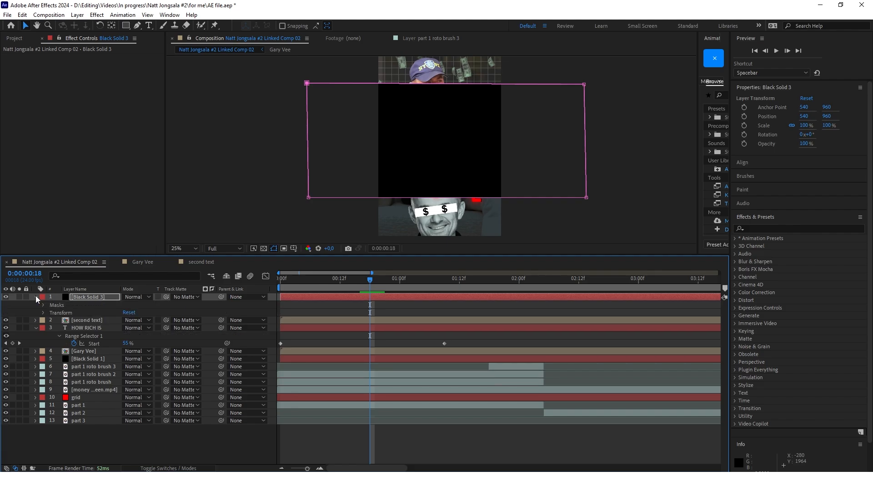
click(44, 307)
drag(135, 327, 225, 327)
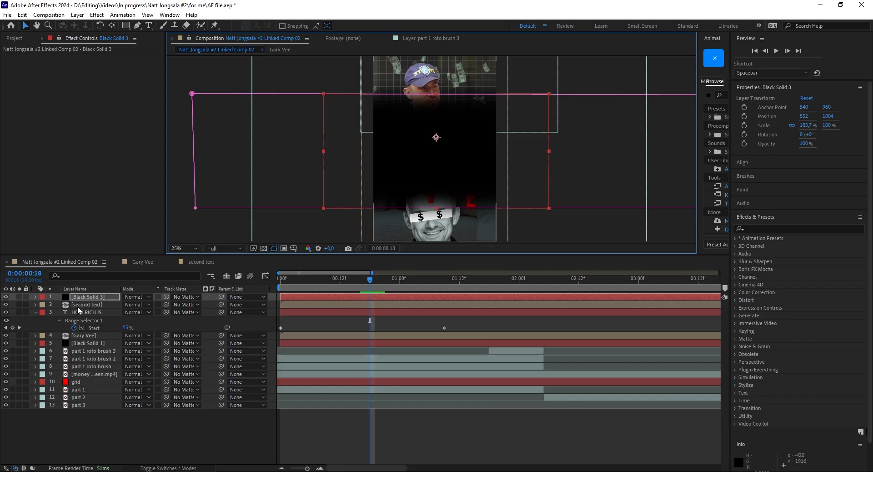
Use the masked Black Solid 3 as the track matte of the second text layer.
click(79, 306)
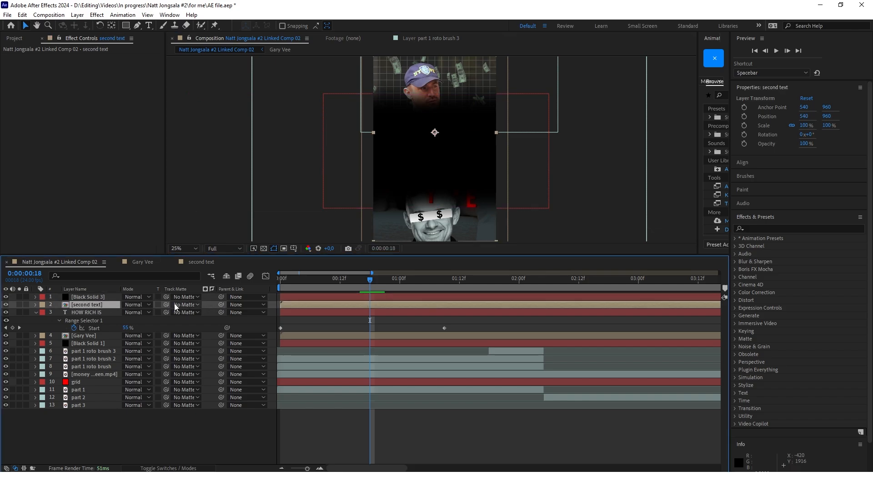
drag(166, 305, 91, 300)
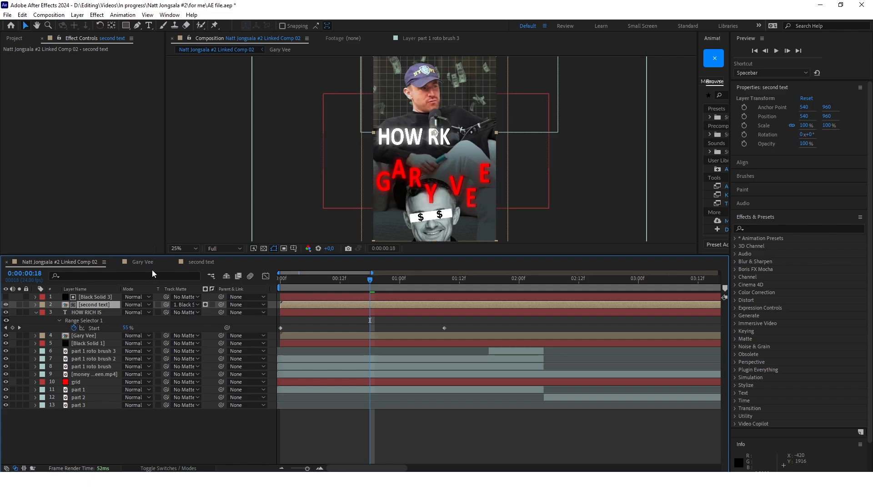
click(205, 305)
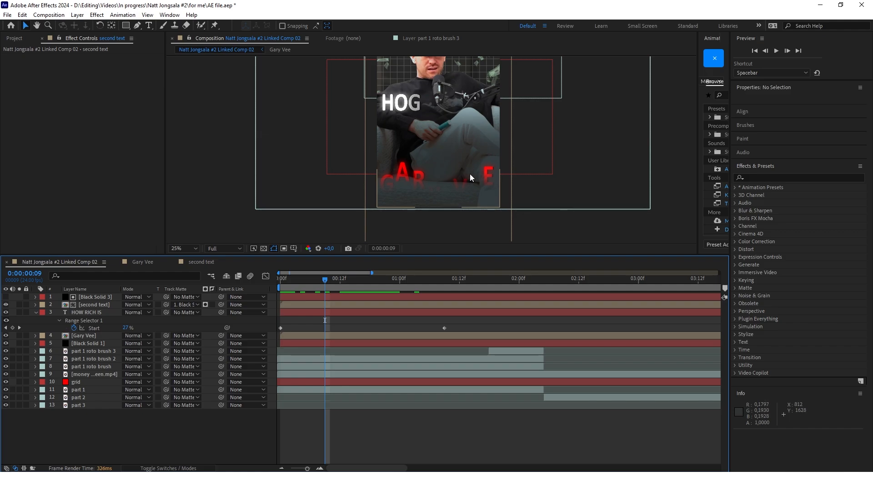
Move the letters' end Position keyframes in second text earlier so each rise lasts 12 frames, and return to the main composition.
double_click(92, 306)
drag(432, 421, 395, 282)
click(242, 415)
click(53, 265)
click(222, 443)
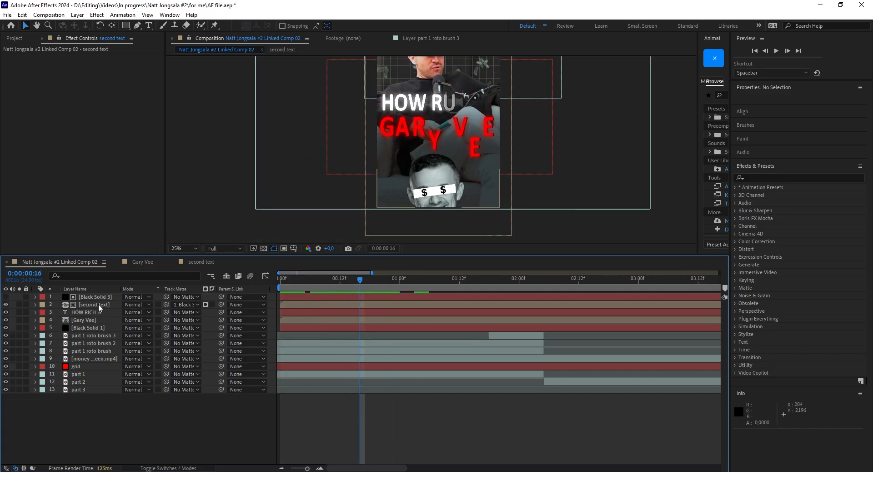
Tighten the stagger in second text by starting Y at frame 3, E at frame 2, A at frame 1 and E 2 at frame 3.
double_click(99, 306)
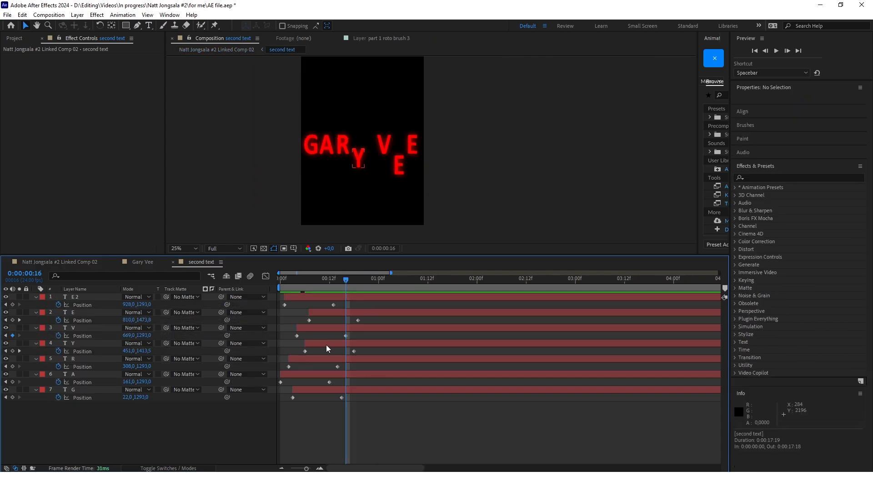
drag(326, 345, 317, 344)
drag(318, 313, 304, 313)
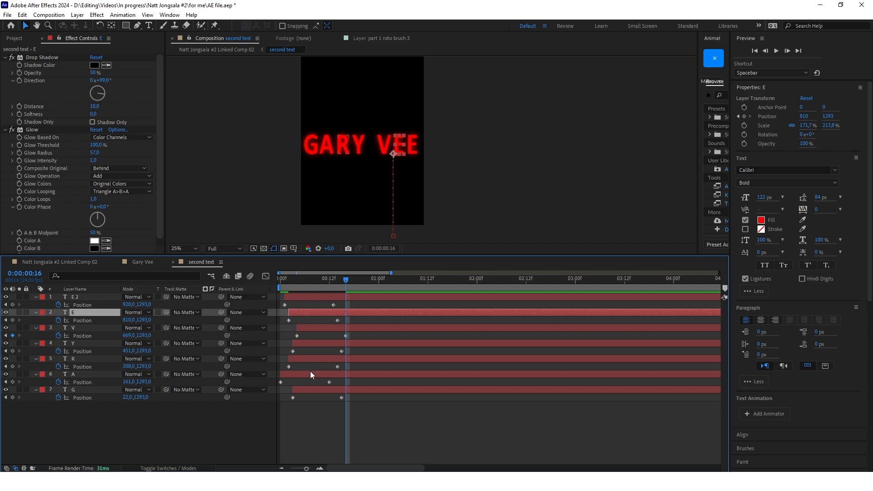
drag(300, 376, 303, 375)
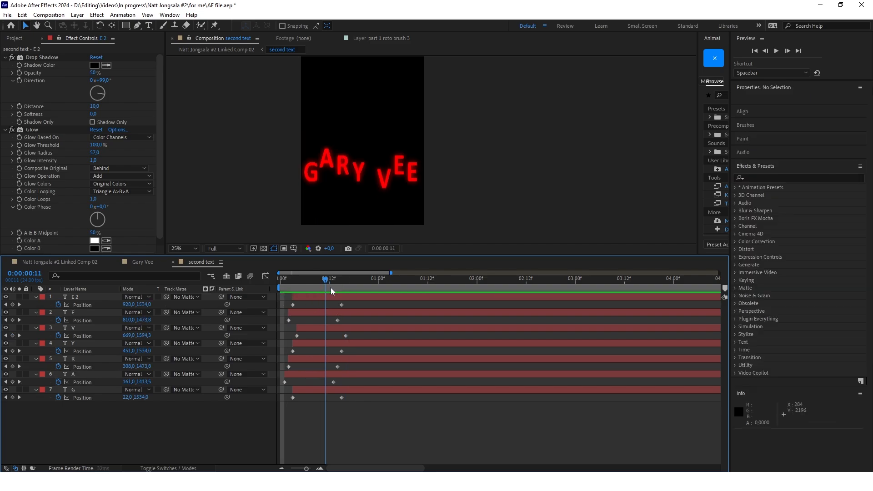
Move the end Position keyframes of all seven letters three frames earlier.
drag(365, 406, 337, 326)
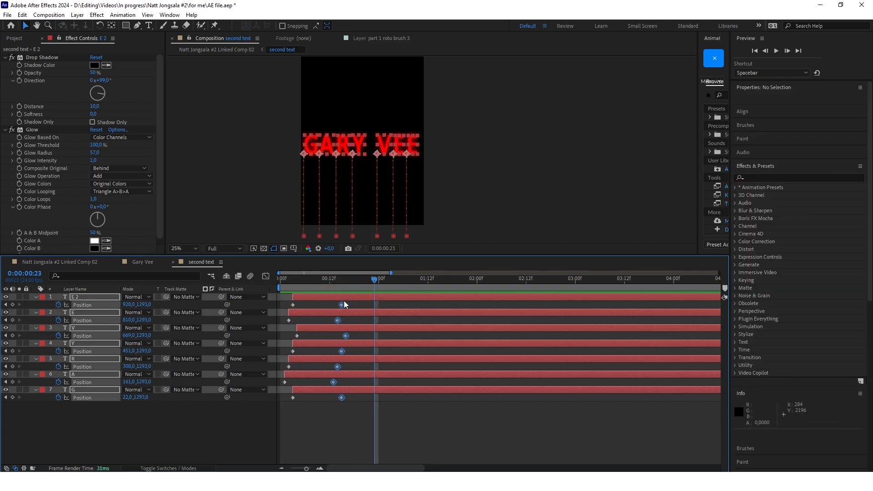
drag(364, 409, 334, 303)
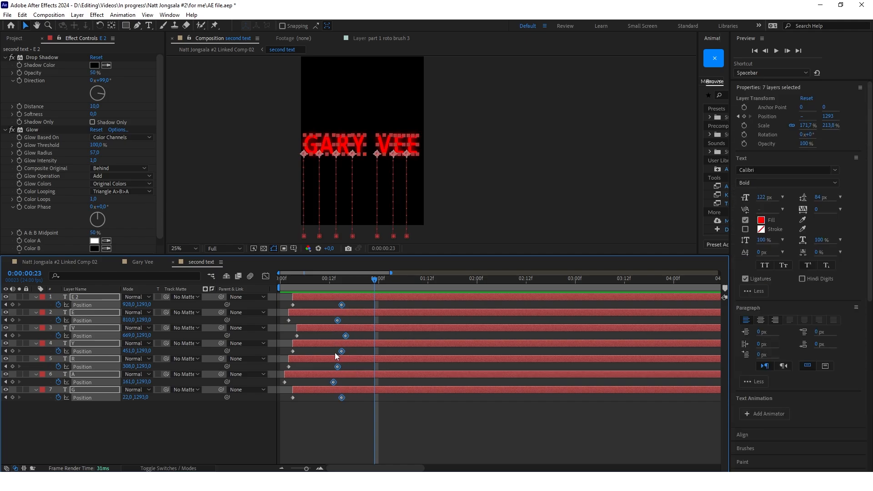
drag(342, 351, 329, 353)
click(242, 436)
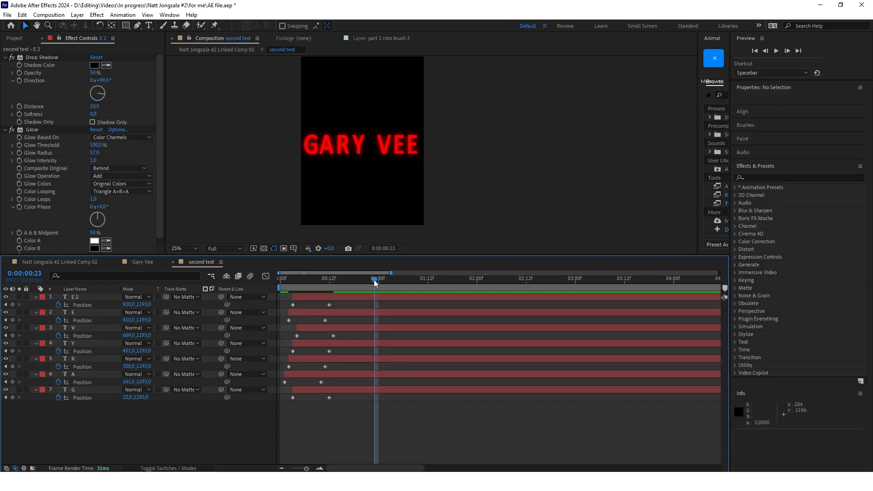
Apply Easy Ease to all the letters' Position keyframes, reshape their curves in the Graph Editor, and return to the main composition.
drag(376, 281, 387, 279)
drag(357, 421, 283, 294)
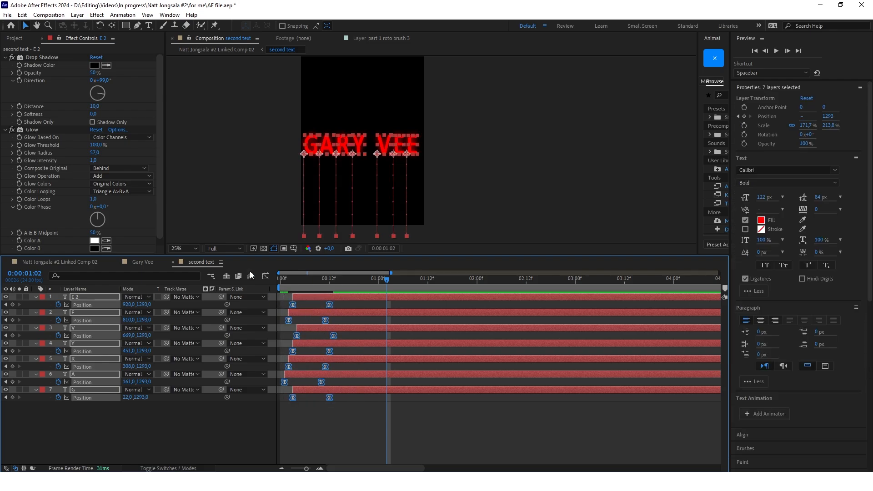
click(265, 276)
scroll(305, 421, up, 6)
scroll(304, 421, down, 1)
drag(378, 419, 481, 449)
drag(393, 438, 457, 355)
click(80, 262)
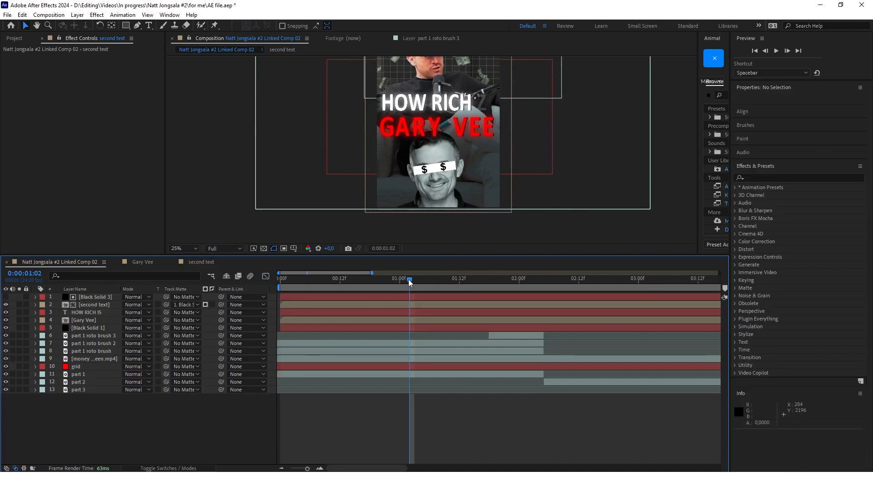
Preview the title animation and delay the starts of second text and its Black Solid 3 matte to about frame 6.
drag(410, 283, 333, 284)
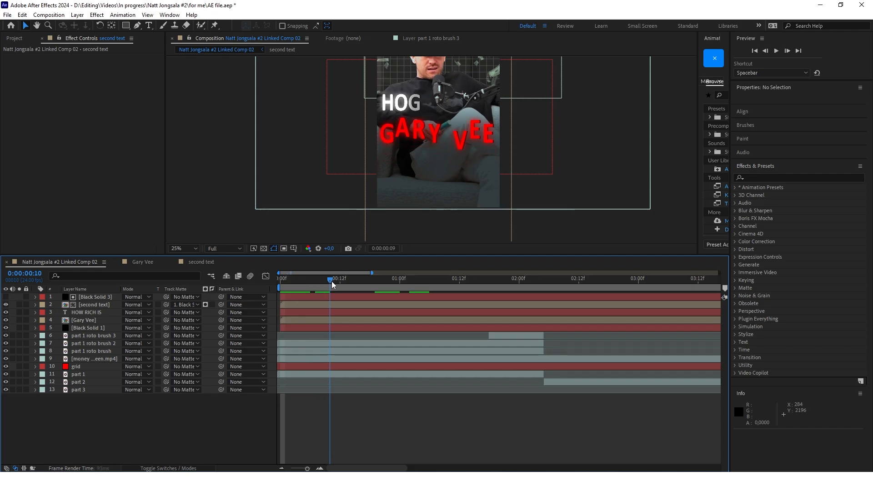
key(space)
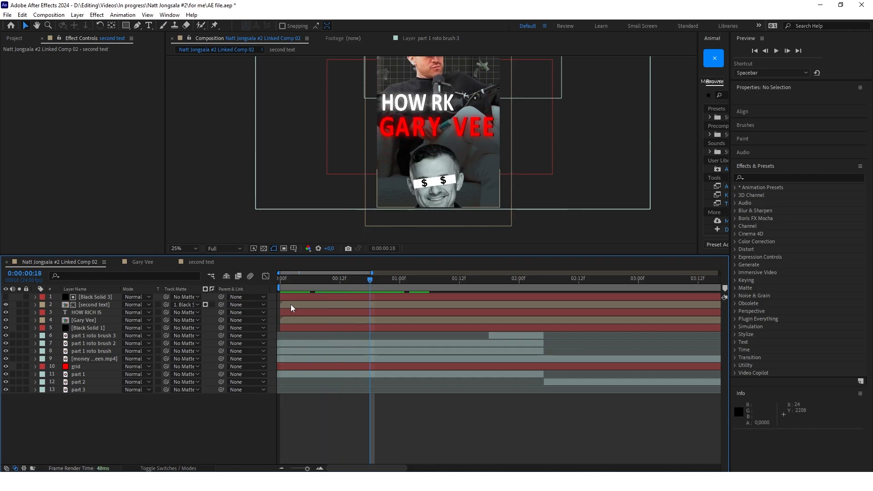
drag(291, 306, 312, 300)
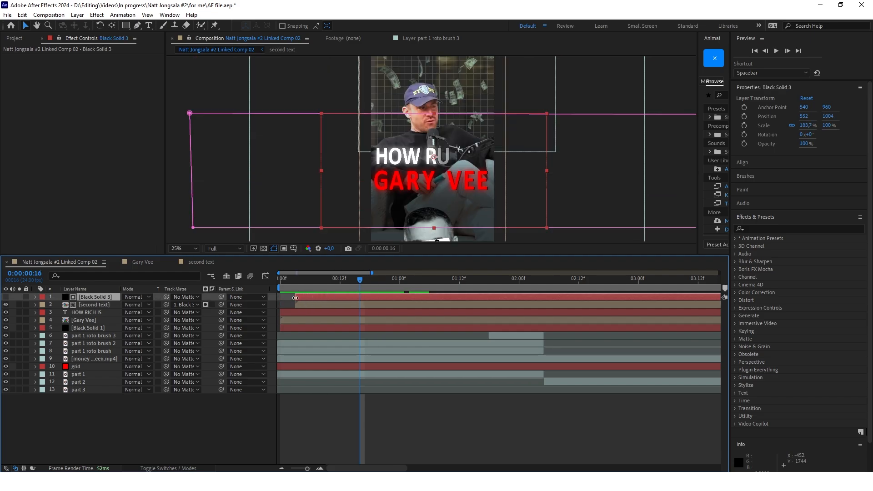
drag(308, 305, 318, 305)
drag(307, 299, 321, 305)
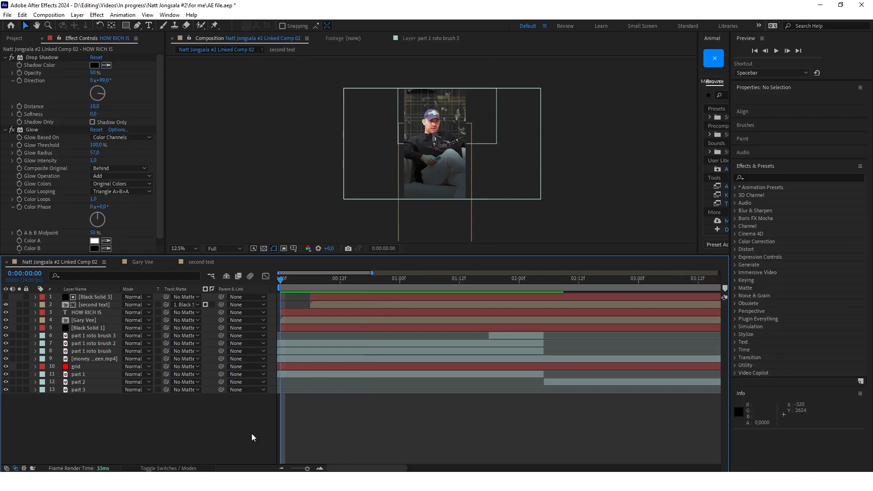
Move the HOW RICH IS text's ending Range Selector Start keyframe about six frames earlier and scrub through the reveal.
click(329, 311)
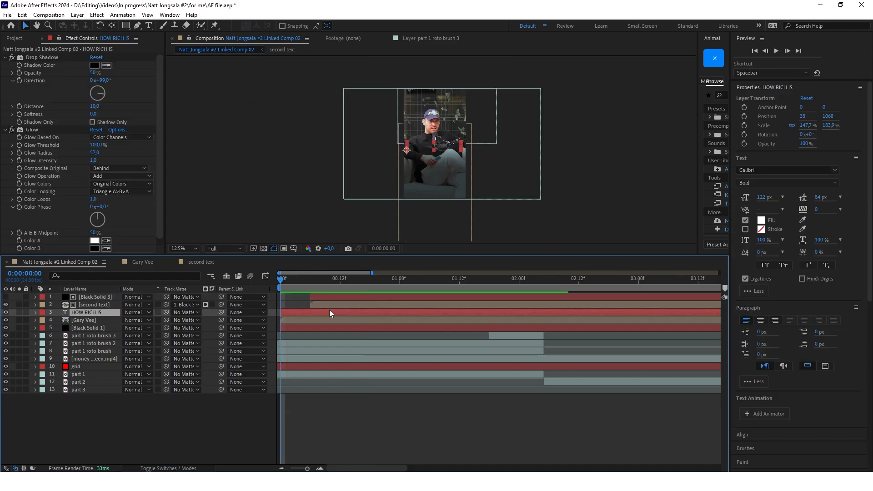
key(u)
click(430, 328)
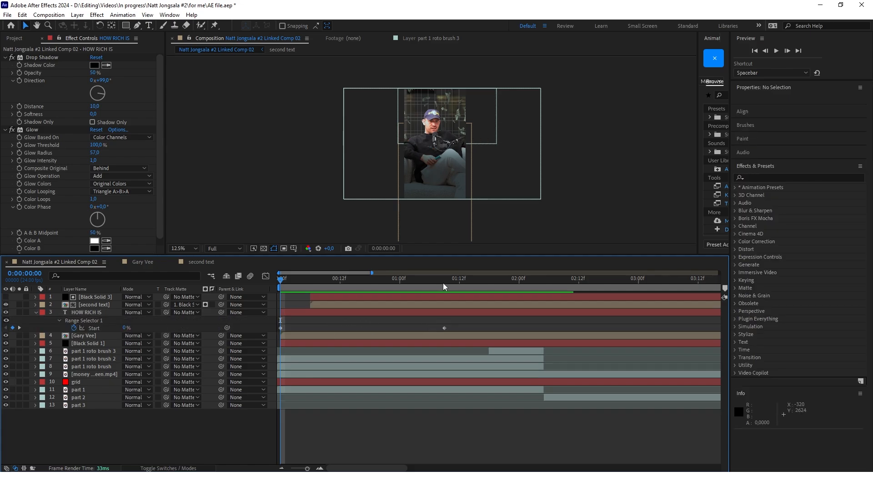
click(444, 327)
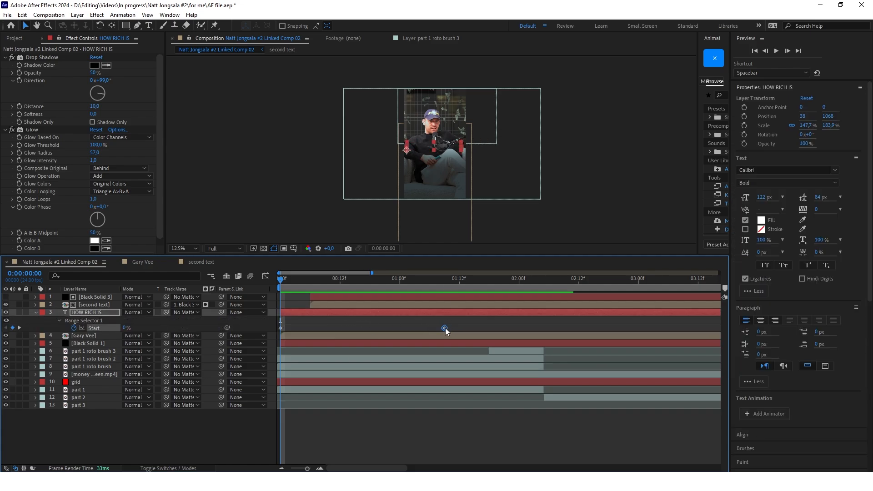
drag(445, 329, 414, 329)
click(182, 447)
drag(280, 281, 452, 290)
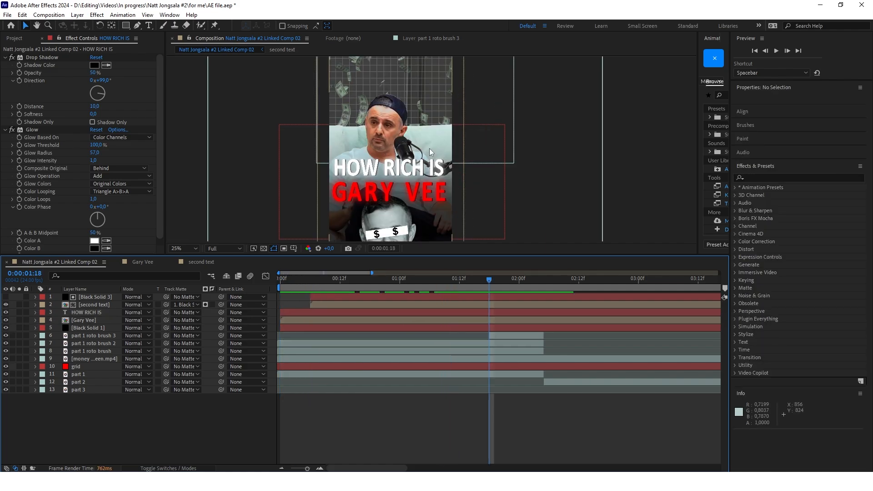
scroll(429, 148, down, 1)
scroll(409, 144, up, 1)
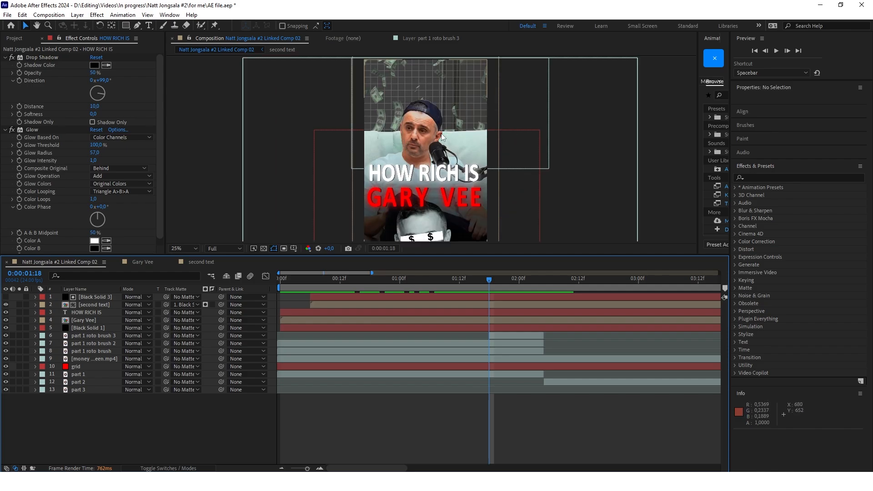
scroll(447, 145, down, 1)
scroll(424, 165, up, 1)
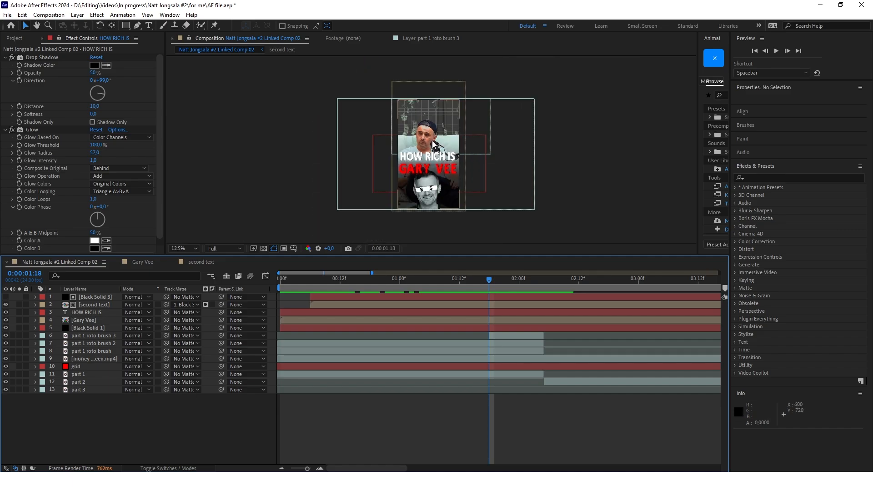
scroll(433, 206, up, 2)
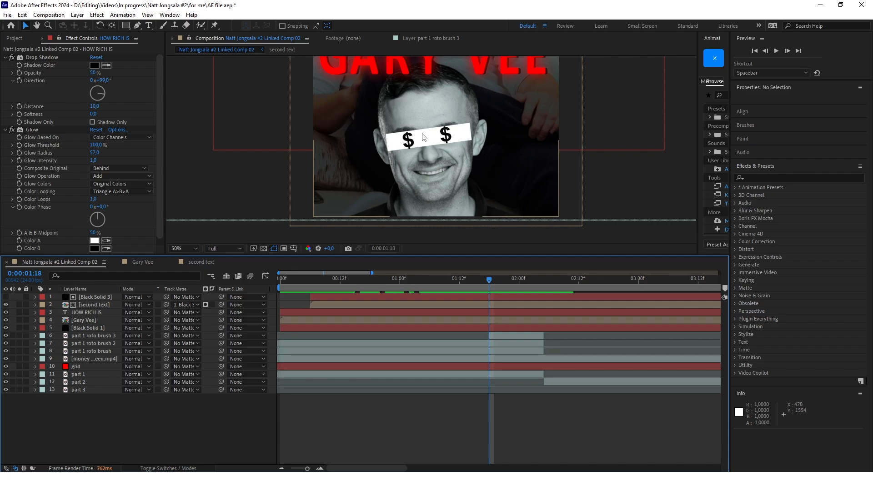
scroll(423, 137, down, 2)
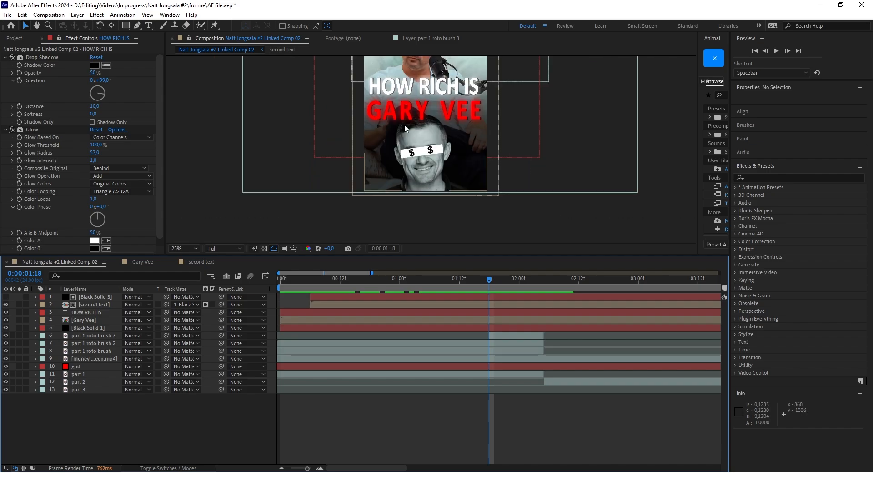
drag(466, 106, 484, 157)
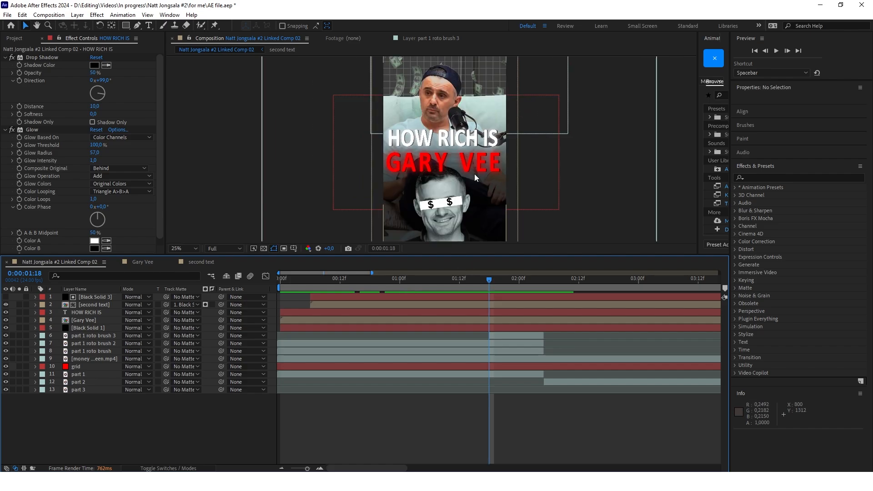
Copy the G text layer from second text into the main composition, start it at 0:00:01:18 and retype it as VERY.
double_click(94, 305)
click(148, 424)
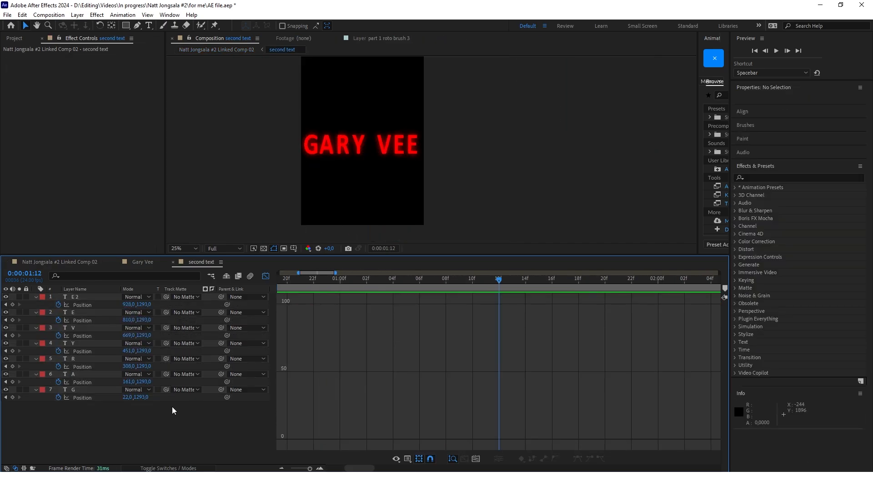
click(134, 386)
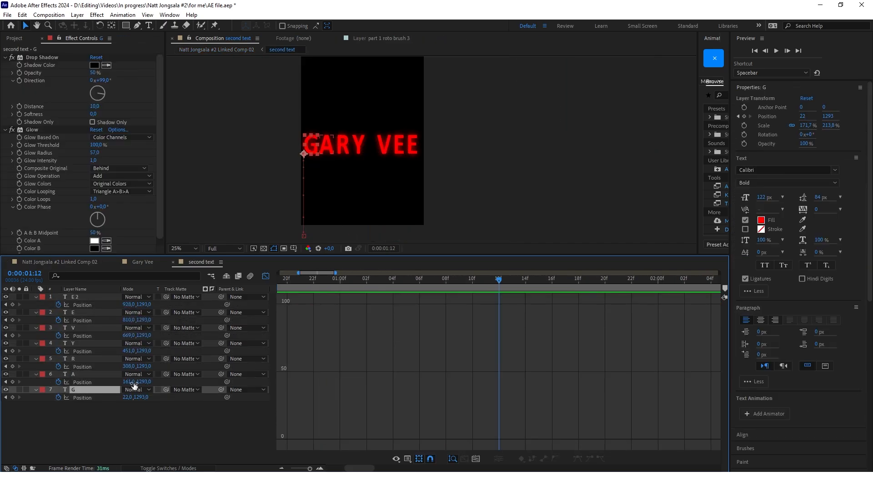
click(67, 262)
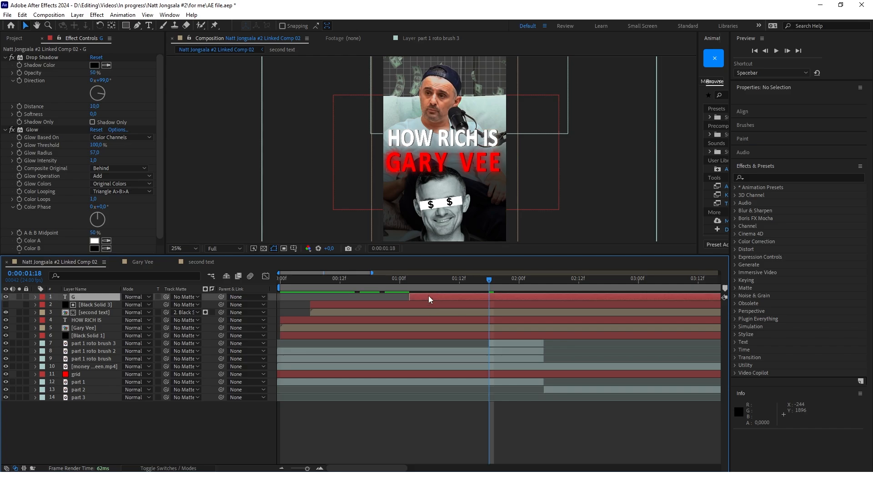
drag(428, 296, 510, 298)
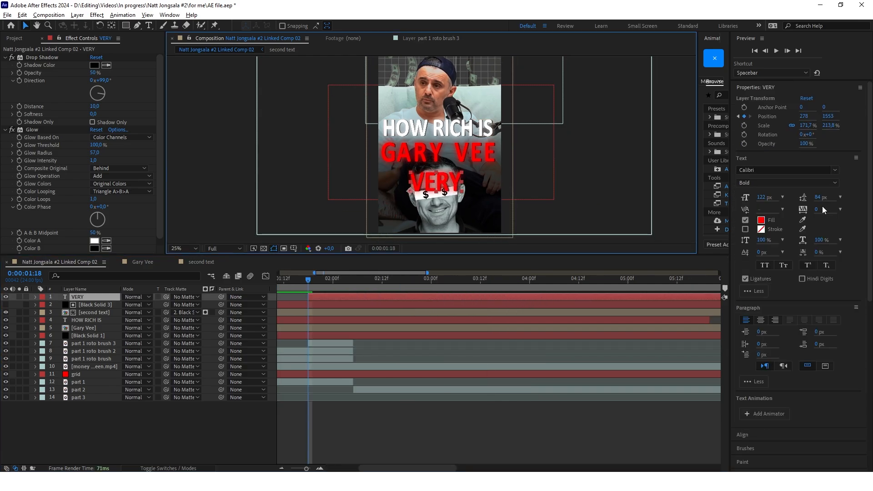
Set VERY's tracking to 195, scale it to 219.7 by 359.5% and place it over the two title lines.
drag(824, 210, 844, 212)
drag(440, 173, 441, 168)
key(s)
click(142, 438)
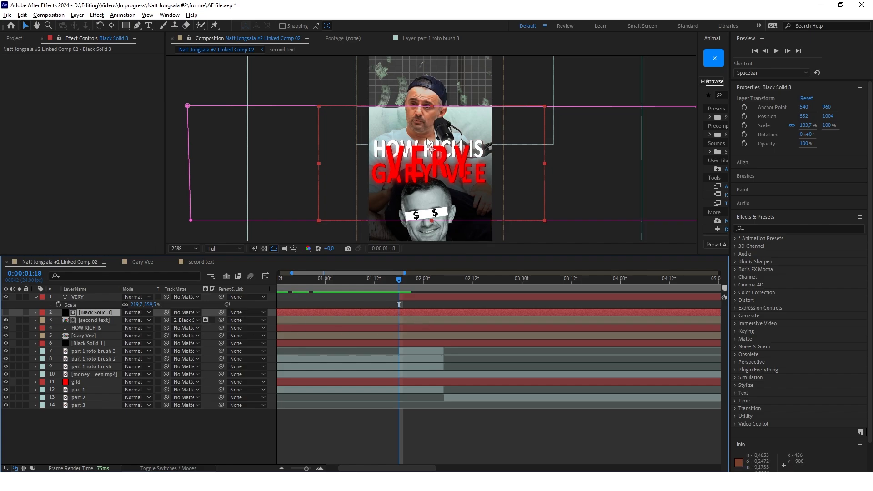
Fade out second text and HOW RICH IS with Opacity keyframes from 100% at 0:00:01:18 to 0% at 0:00:02:00.
click(91, 328)
shift+click(100, 321)
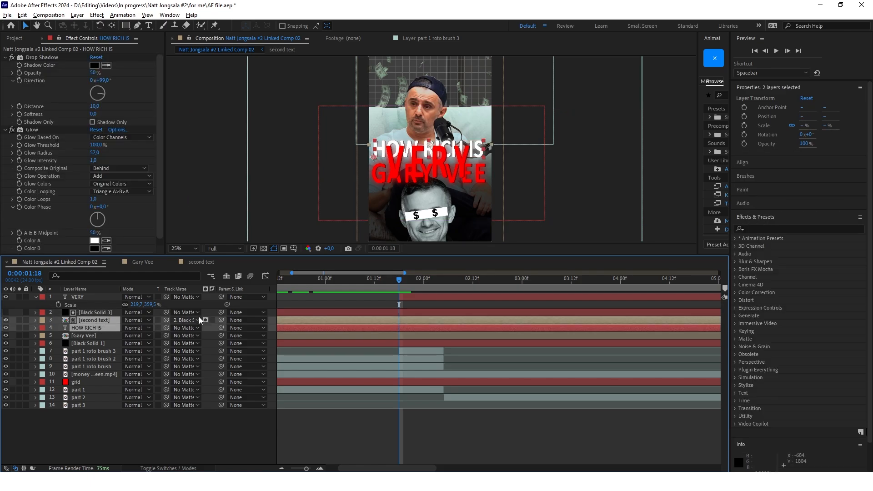
key(t)
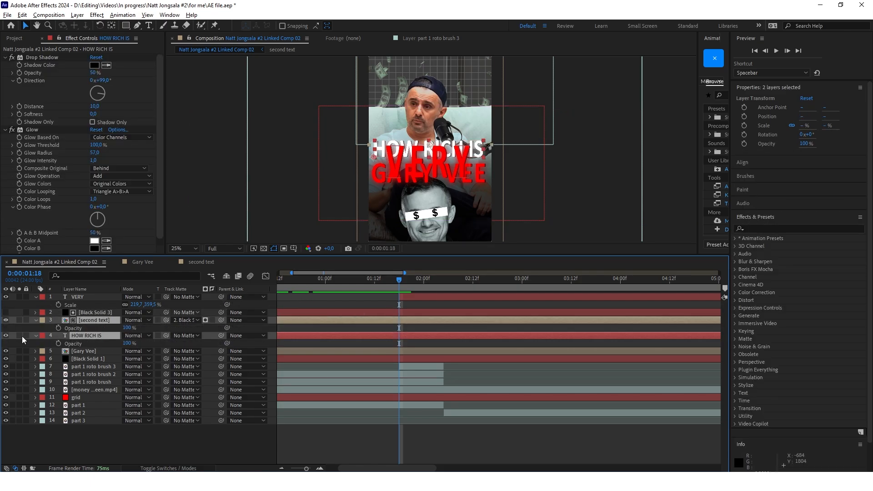
click(58, 328)
key(Page_Down)
key(Page_Down)
key(Page_Down)
key(Page_Down)
key(Page_Down)
key(Page_Down)
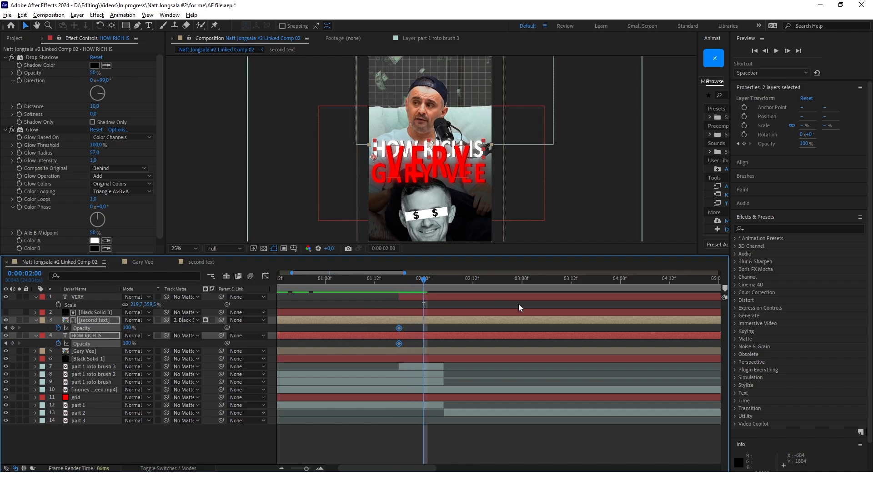
click(12, 328)
drag(128, 328, 30, 328)
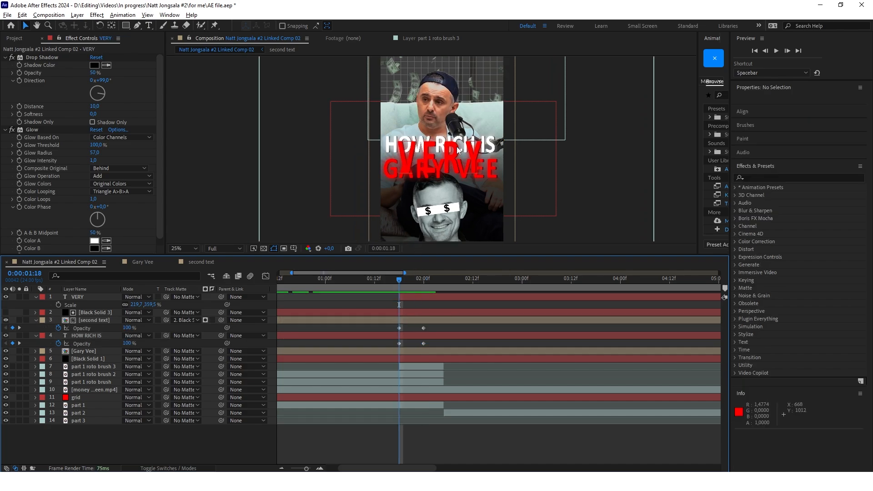
Keyframe VERY's Position and Scale at 0:00:01:18 and 0:00:01:22.
click(81, 296)
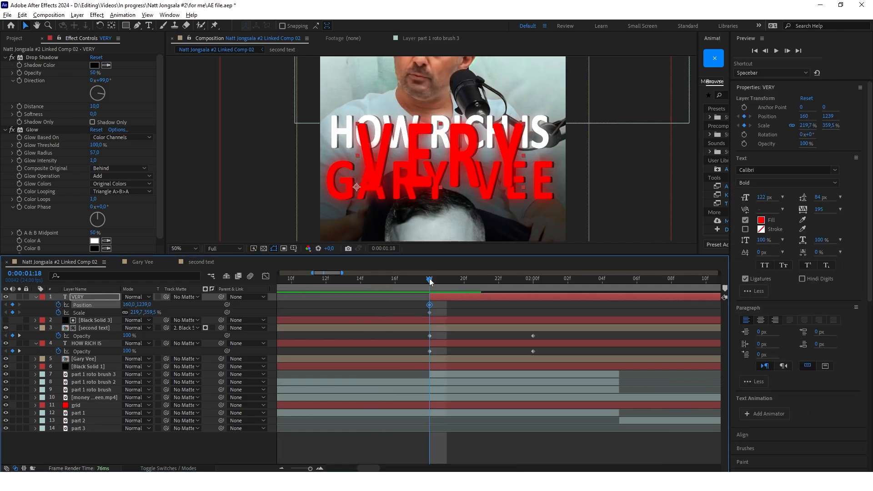
drag(430, 279, 503, 281)
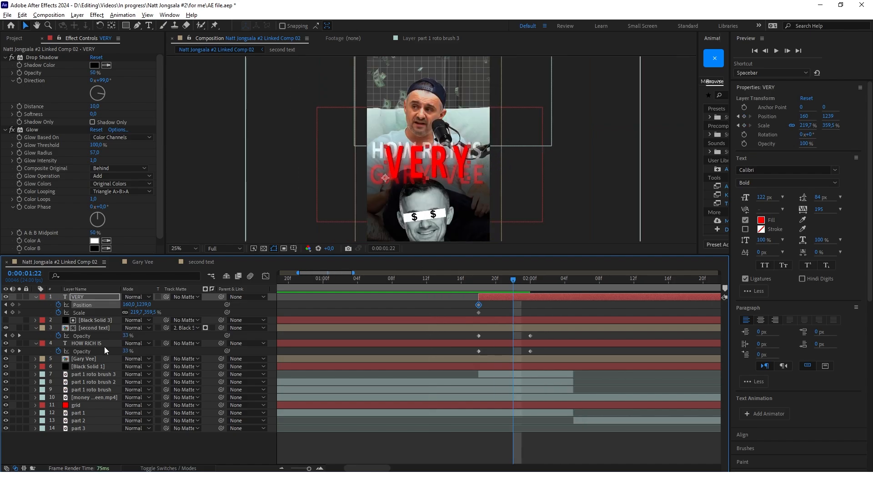
click(12, 305)
click(12, 312)
key(j)
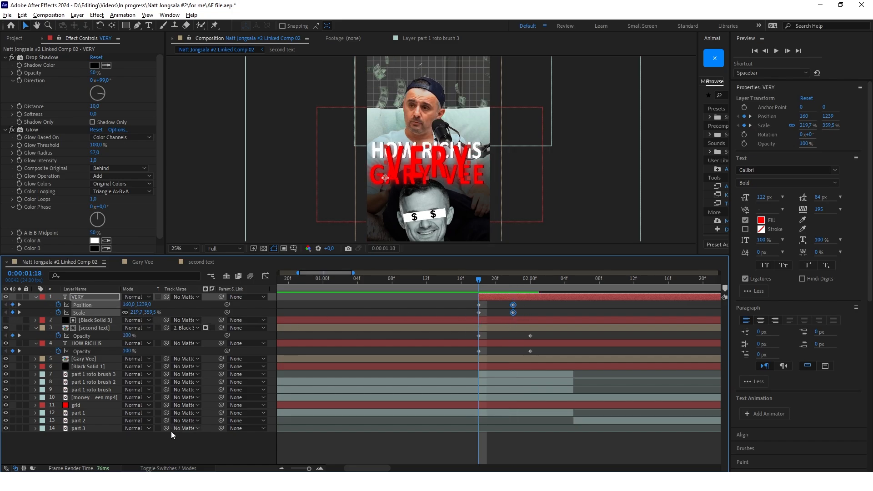
Enlarge VERY's starting Scale keyframe to 539.7 by 883.1%, reposition the word at 0:00:01:18 and preview the animation.
drag(135, 313, 280, 314)
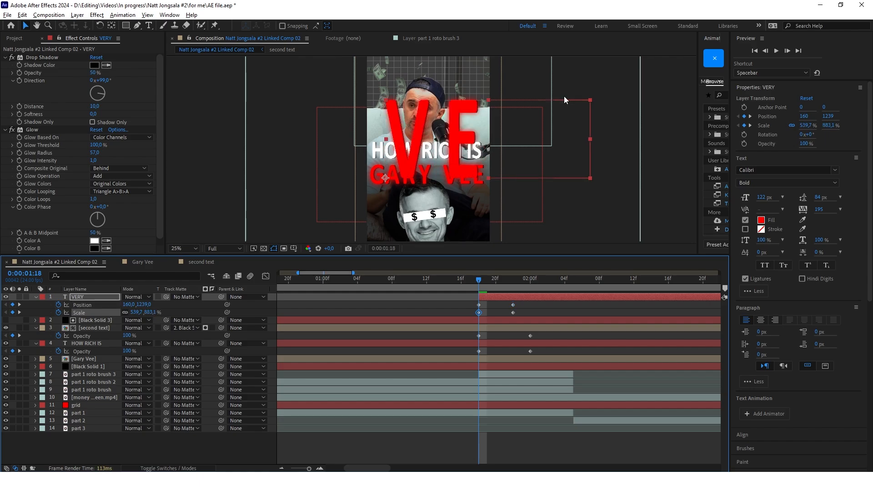
drag(467, 150, 444, 171)
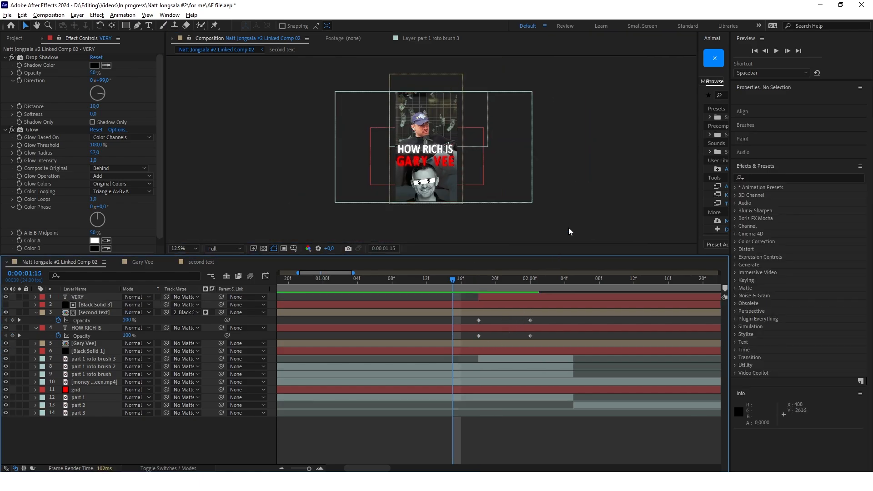
key(space)
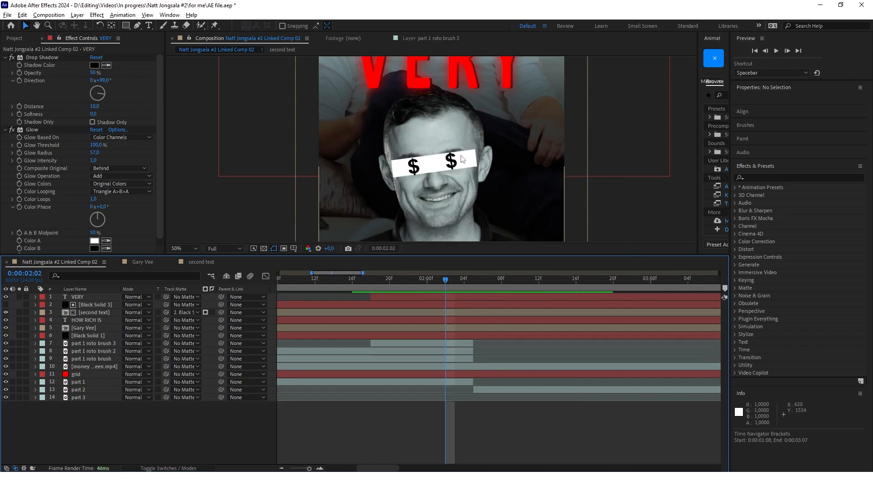
Apply Change to Color to the first $ layer in the Gary Vee composition and keyframe its To color at 0:00:01:18.
scroll(458, 137, down, 3)
scroll(432, 158, up, 5)
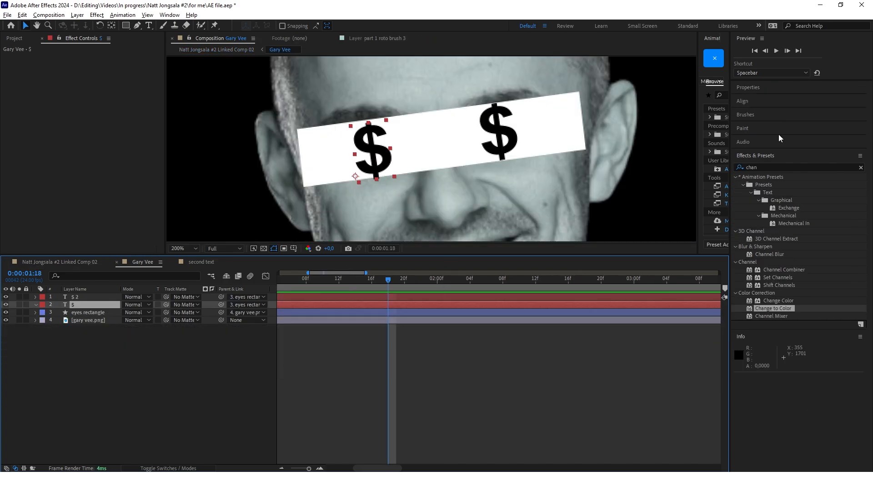
drag(783, 311, 389, 306)
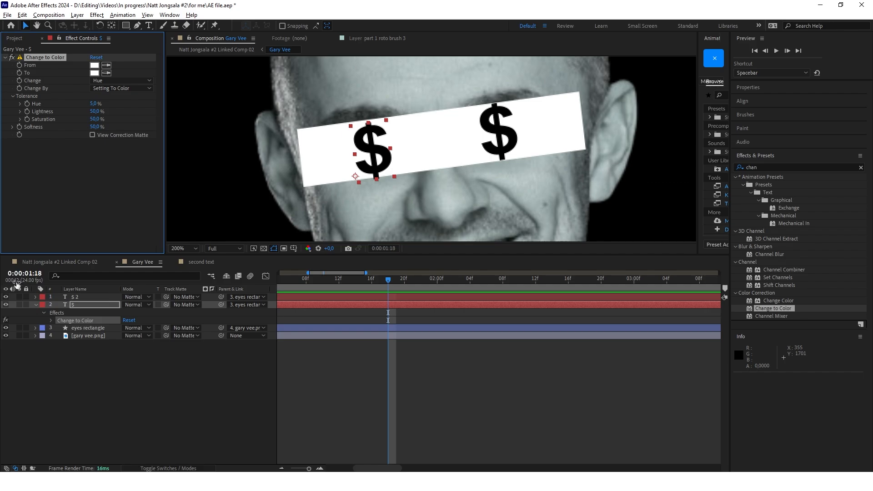
key(ctrl+z)
click(19, 73)
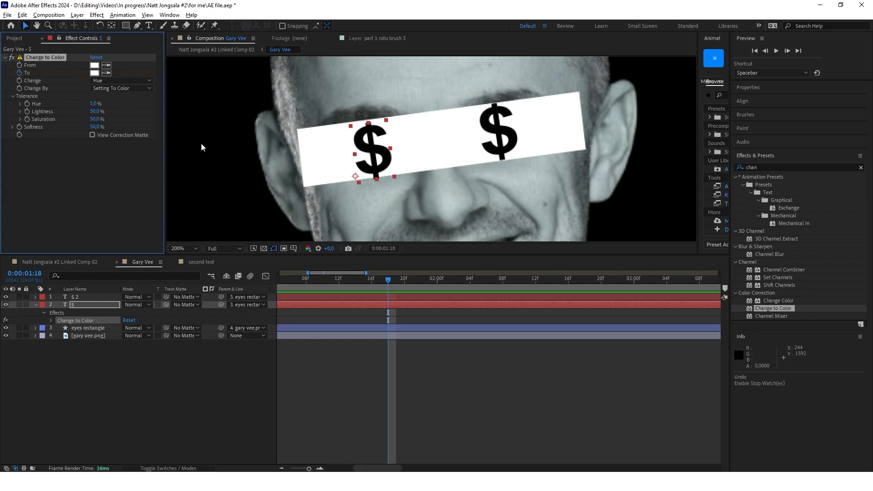
Add a second To color keyframe on the $ layer's Change to Color effect at 0:00:01:23.
key(Page_Down)
key(Page_Down)
key(Page_Down)
key(Page_Down)
key(Page_Down)
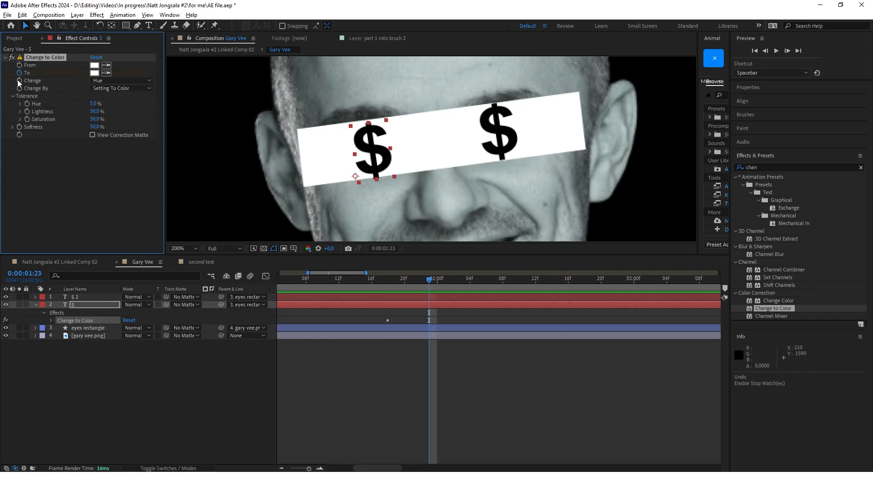
key(u)
click(12, 320)
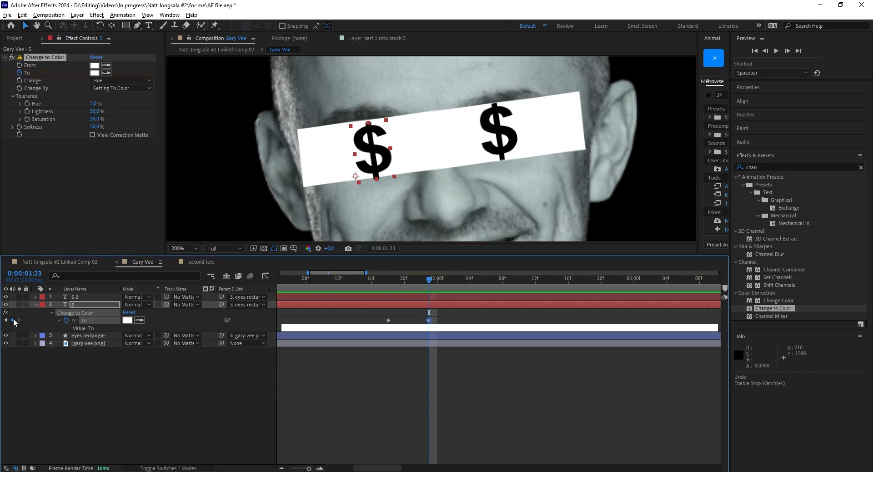
Set the first $ layer's To color keyframes to black sampled from the symbol at 0:00:01:18 and red at 0:00:01:23.
drag(430, 283, 388, 283)
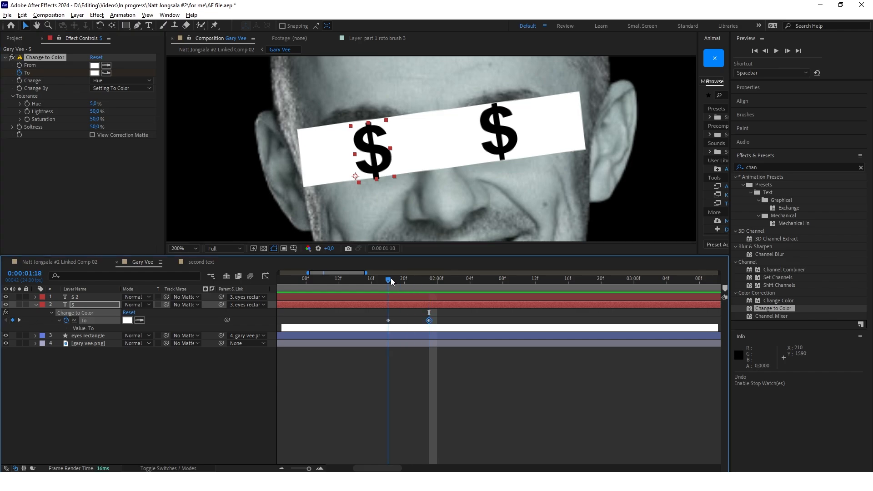
click(140, 321)
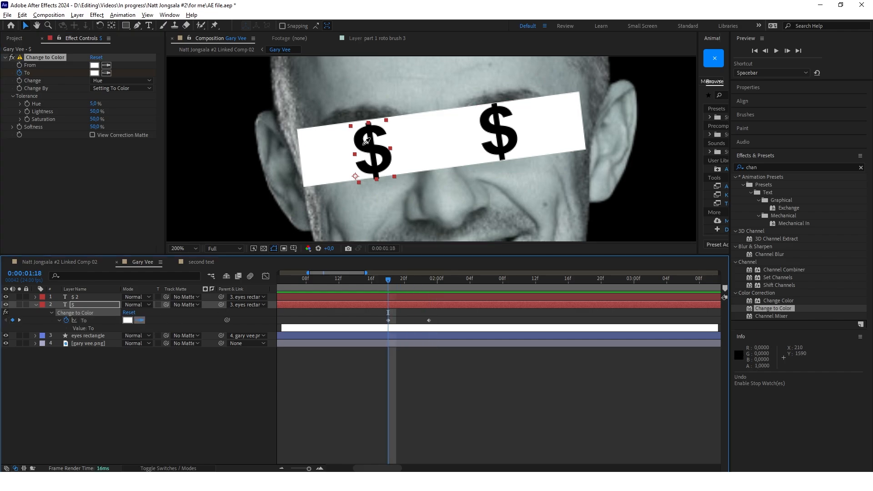
click(328, 193)
key(k)
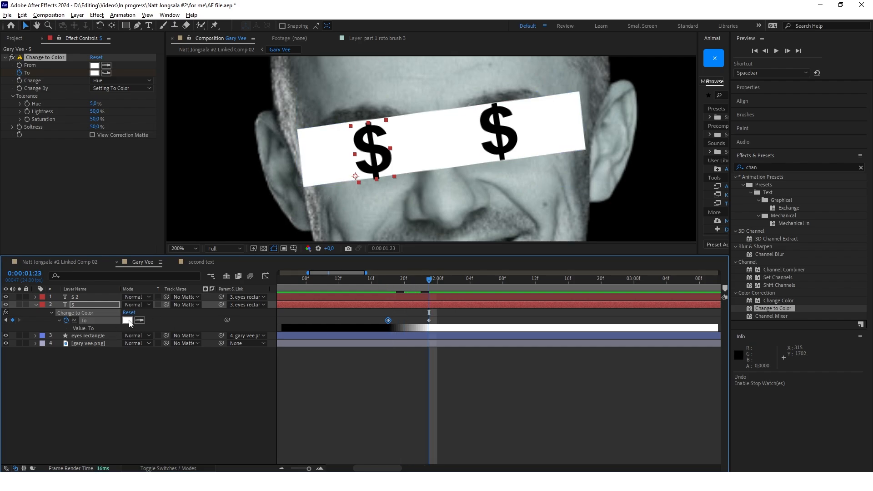
click(127, 320)
drag(427, 321, 463, 287)
click(547, 287)
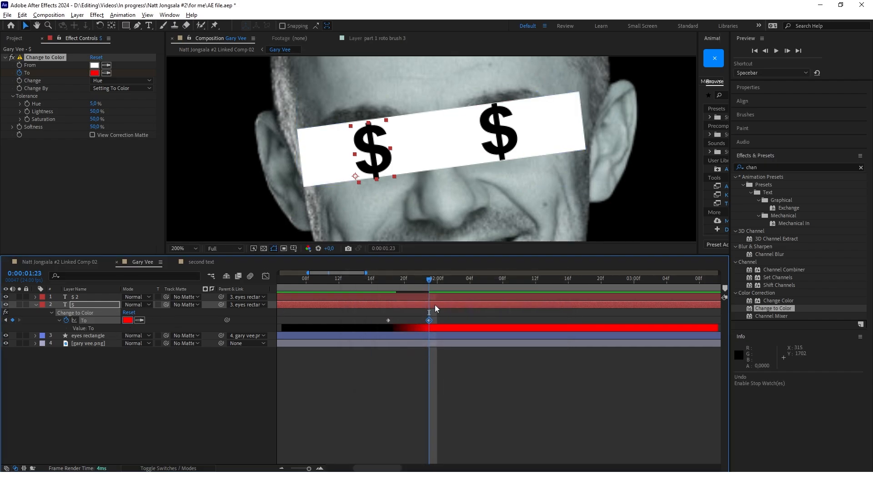
Set the Change to Color effect on the first $ to change Hue, Lightness & Saturation and preview the color transition.
key(j)
click(388, 321)
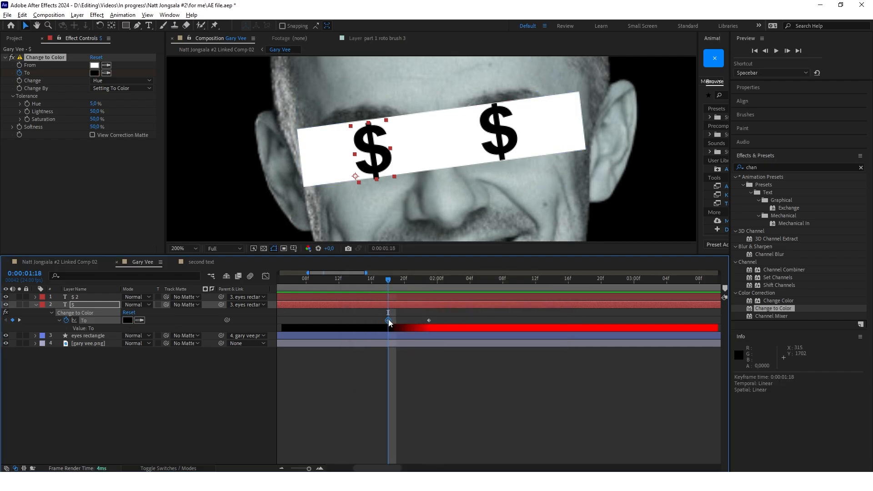
click(122, 84)
click(116, 119)
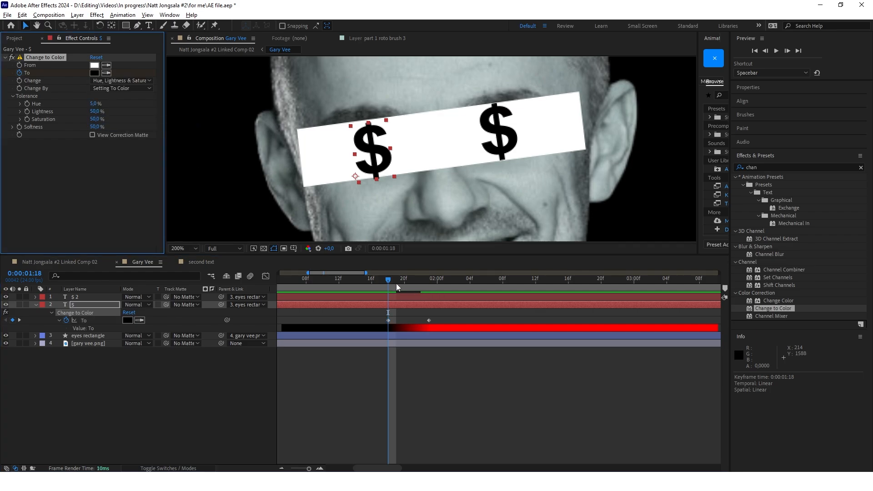
click(409, 285)
drag(409, 285, 437, 292)
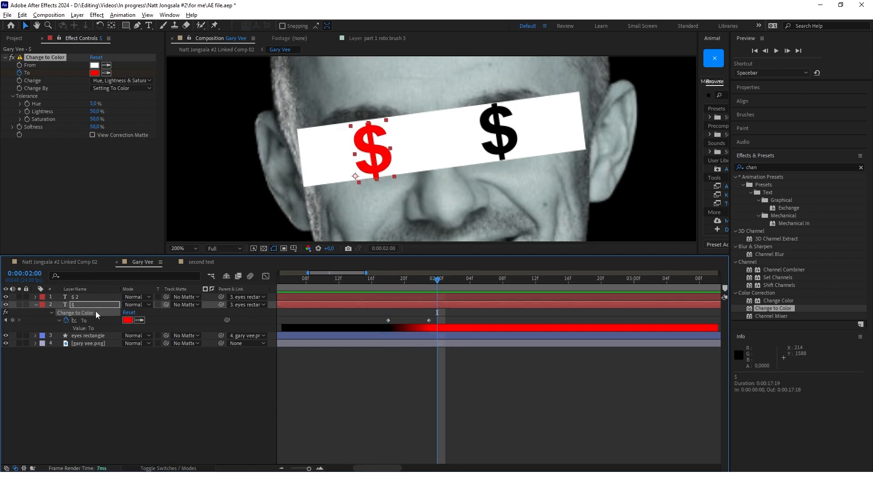
Paste the keyframed Change to Color effect onto the $ 2 layer at 0:00:01:18 and check both eyes at 0:00:02:01.
click(82, 297)
key(j)
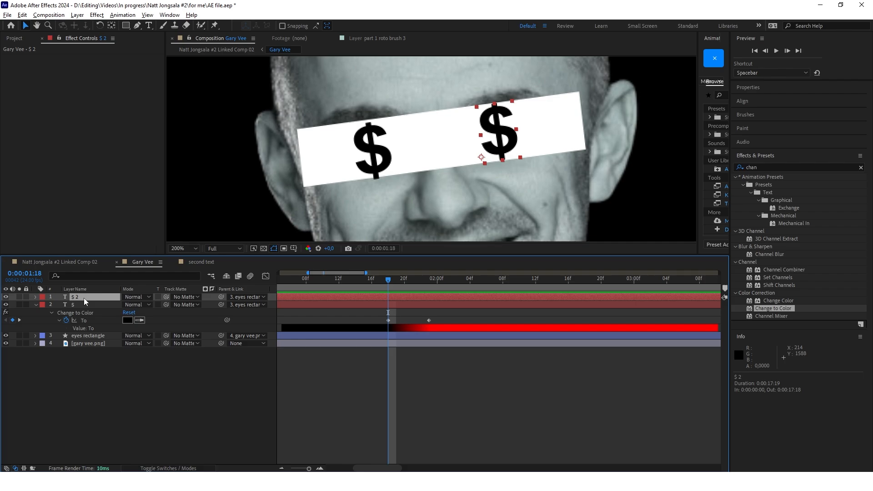
key(ctrl+v)
click(446, 279)
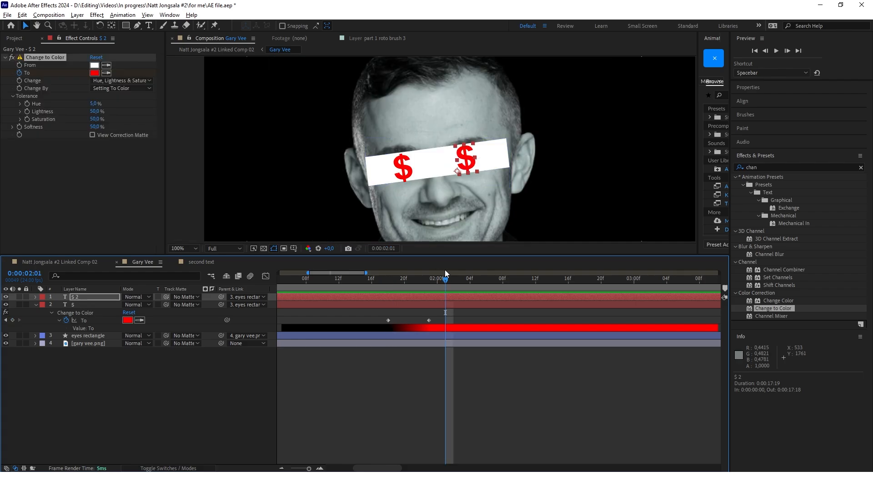
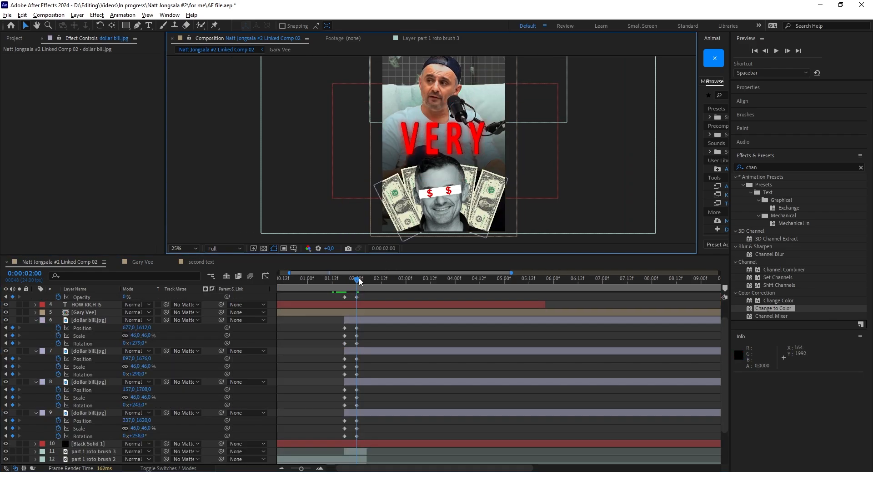
Shift the dollars precomposition down to Y position 1009 at 0:00:02:03 and inspect its placement behind the cutout.
mouse_move(360, 281)
mouse_down()
mouse_move(343, 282)
mouse_move(362, 283)
mouse_up()
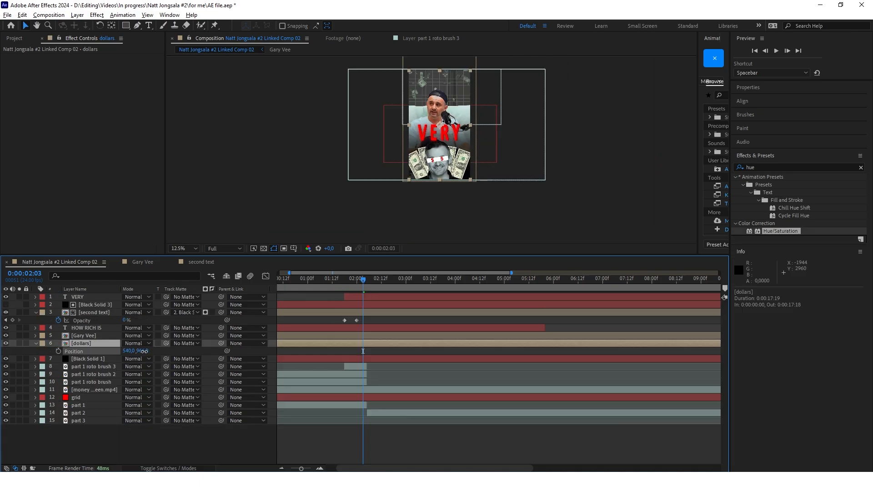
drag(143, 351, 448, 132)
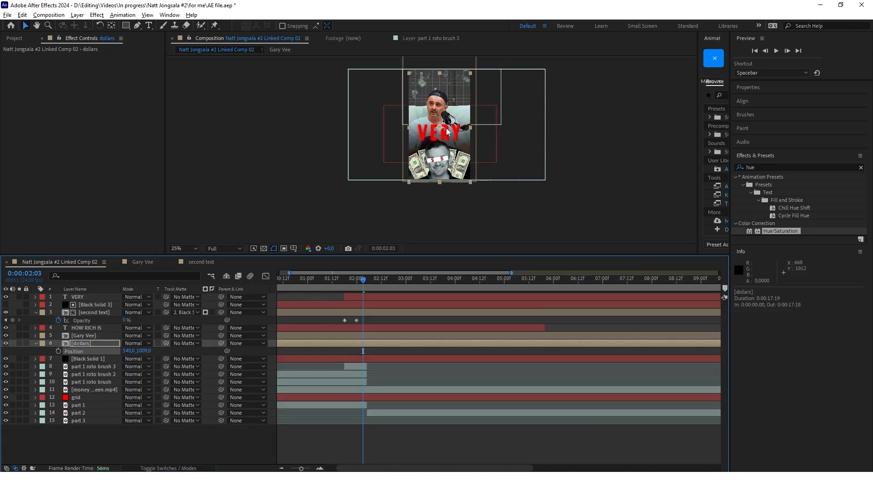
scroll(448, 132, up, 1)
scroll(436, 159, up, 1)
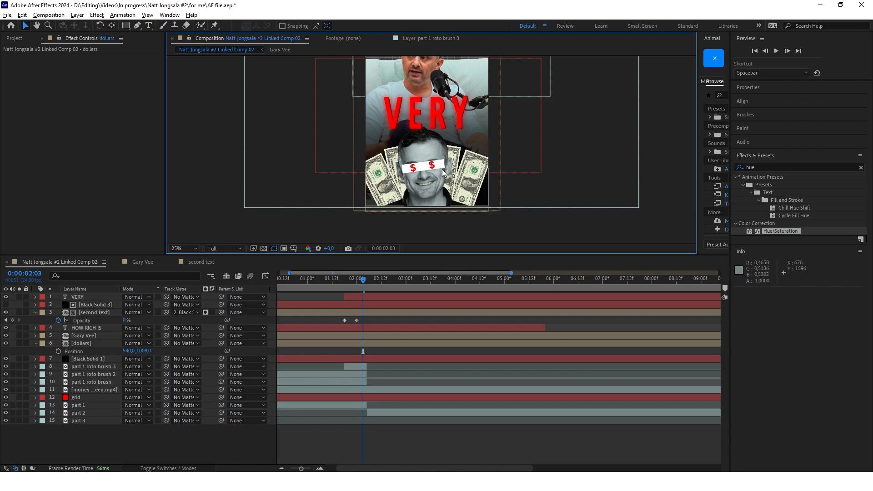
Open the dollars composition and apply the Slight object wiggle user preset to the first dollar bill layer.
double_click(81, 343)
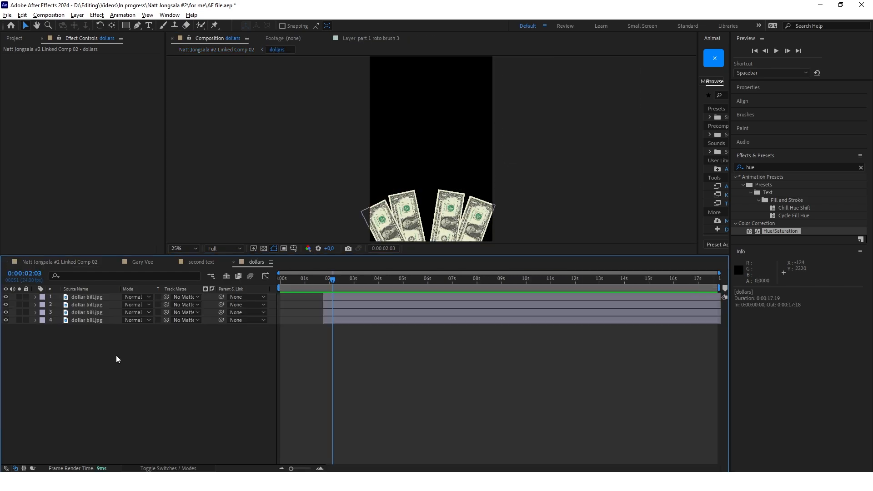
scroll(433, 110, up, 1)
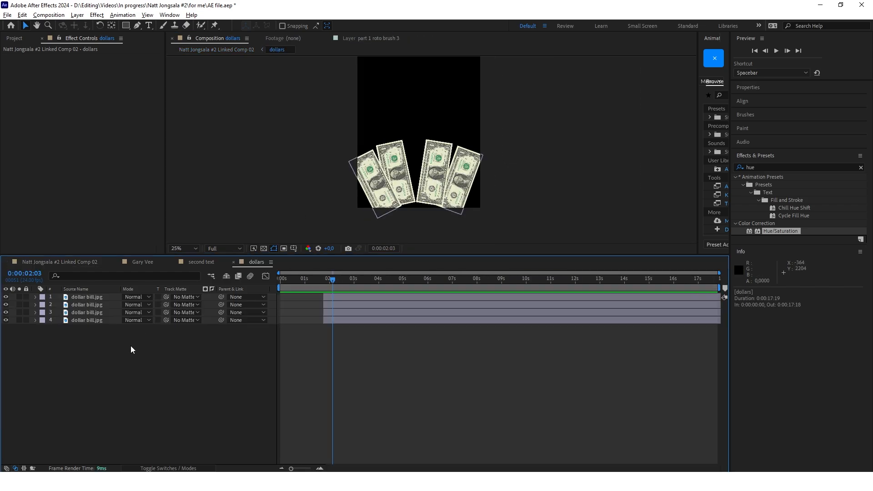
click(793, 169)
key(BackSpace)
click(735, 177)
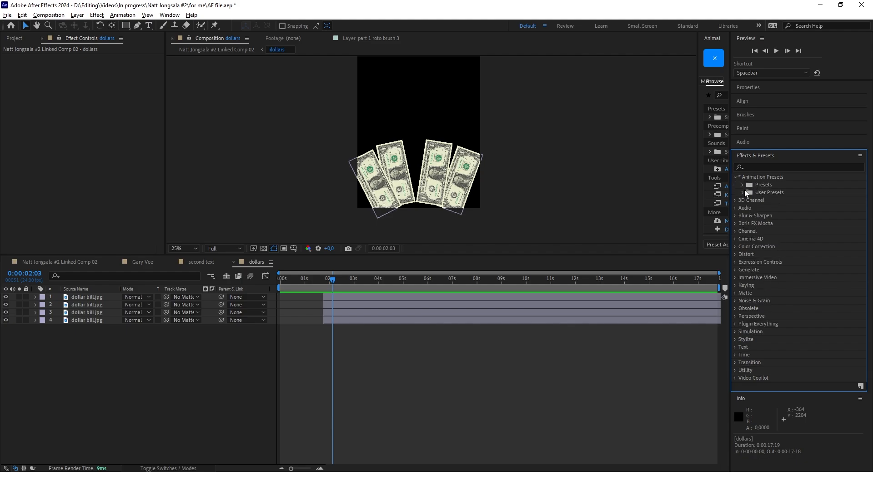
click(743, 192)
drag(786, 254, 392, 295)
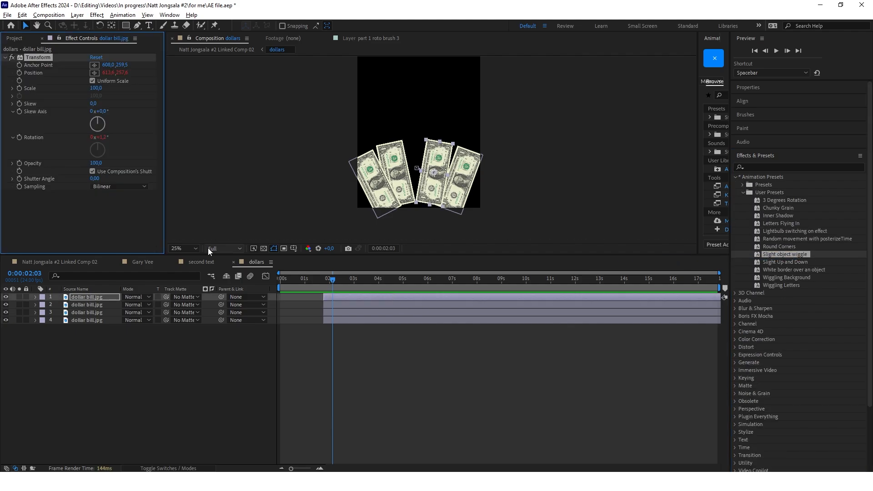
Examine the Position and Rotation wiggle expressions of the first dollar bill's Transform effect and scrub back to 0:00:01:22.
click(35, 297)
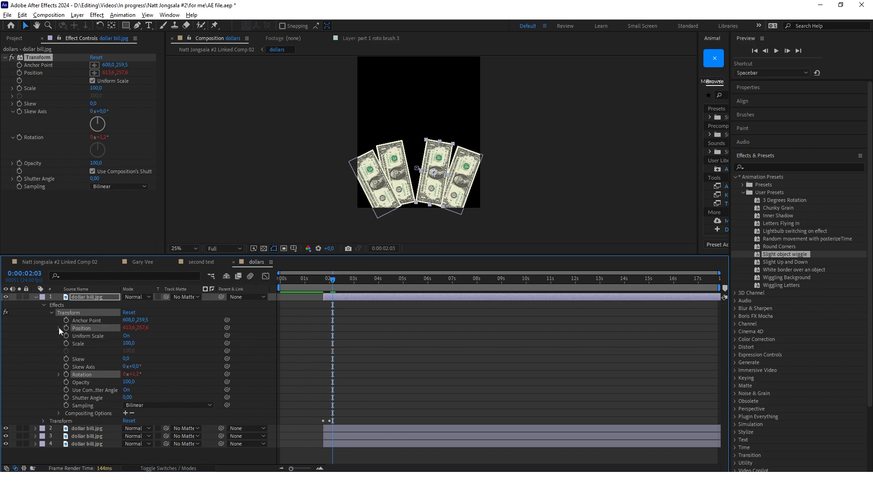
click(59, 328)
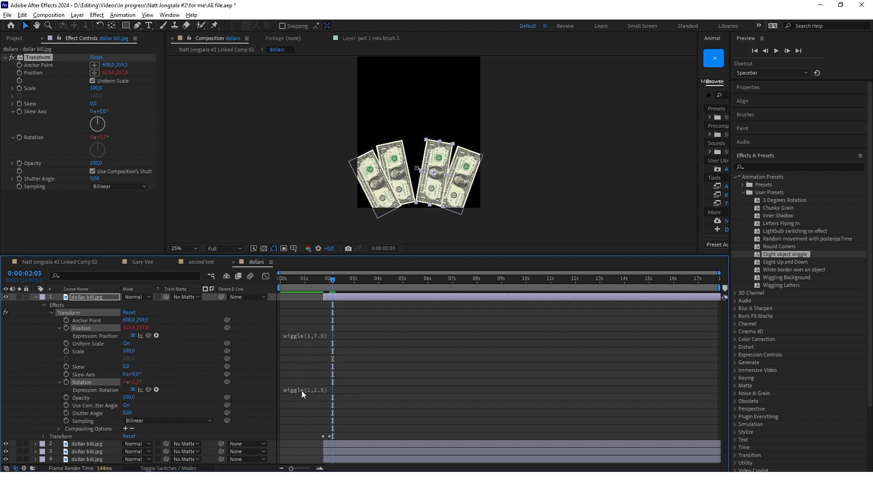
click(353, 335)
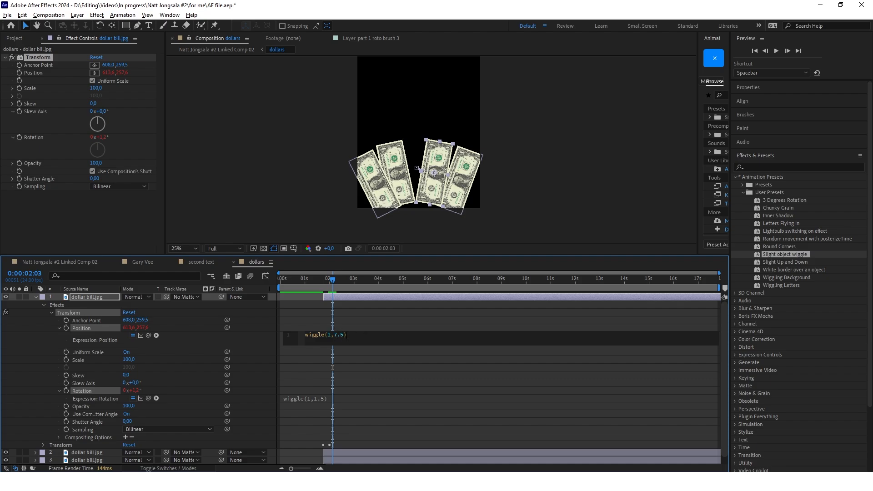
click(326, 401)
click(359, 335)
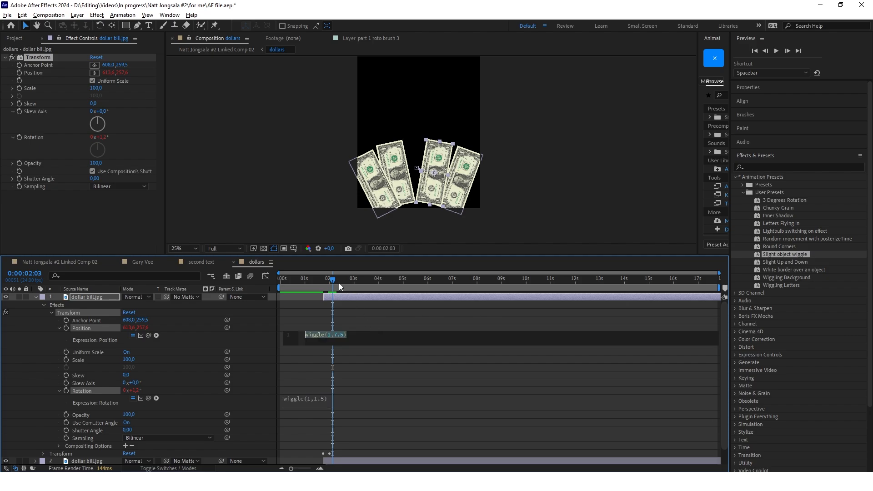
mouse_move(333, 280)
mouse_down()
mouse_move(318, 280)
mouse_move(372, 289)
mouse_move(328, 288)
mouse_up()
click(36, 297)
click(242, 407)
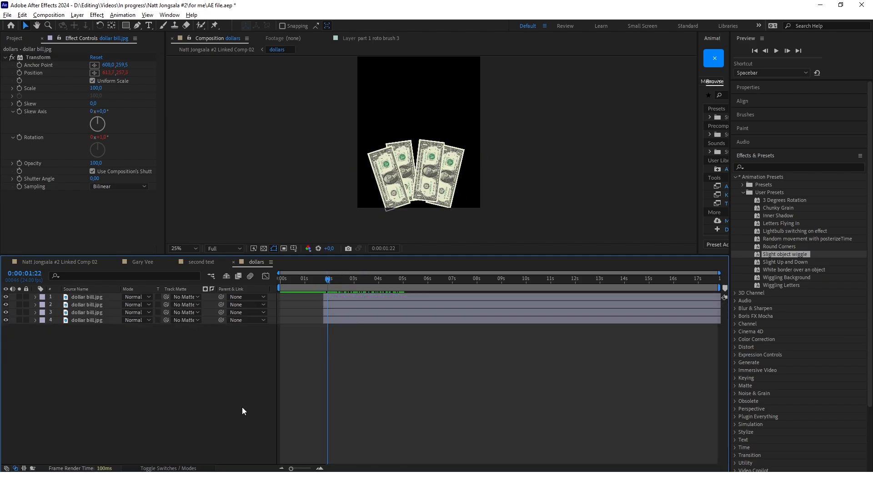
Apply the Slight object wiggle preset to the second dollar bill and review the first bill's wiggle expressions.
drag(786, 254, 682, 305)
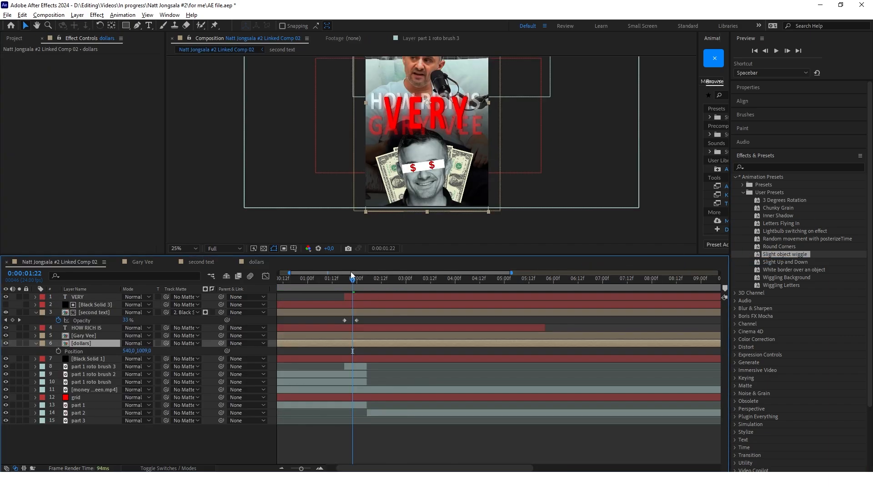
drag(353, 280, 345, 281)
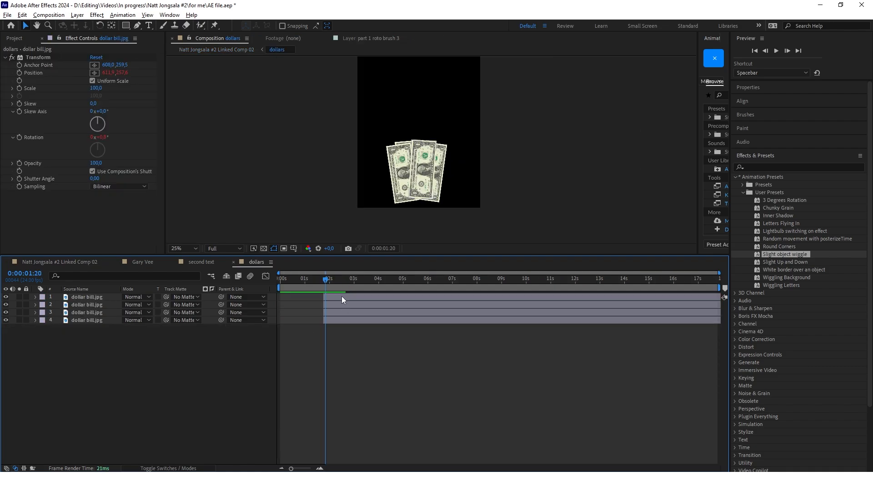
click(342, 296)
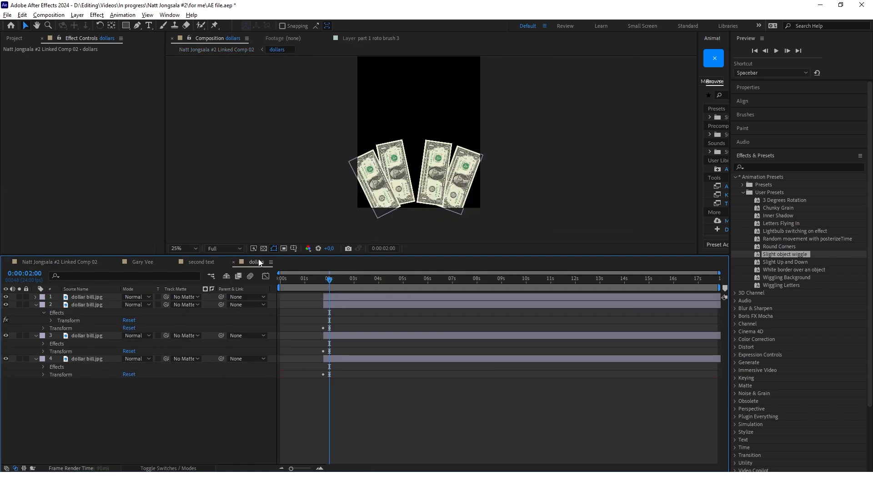
click(36, 296)
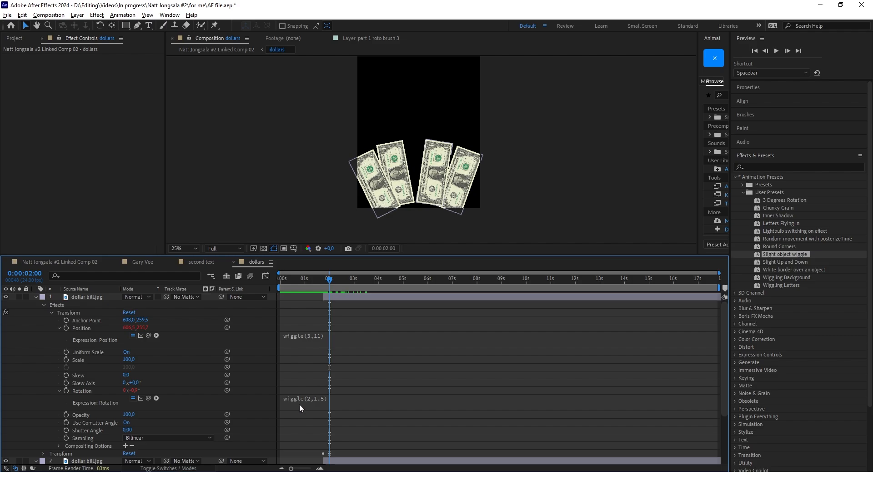
click(90, 264)
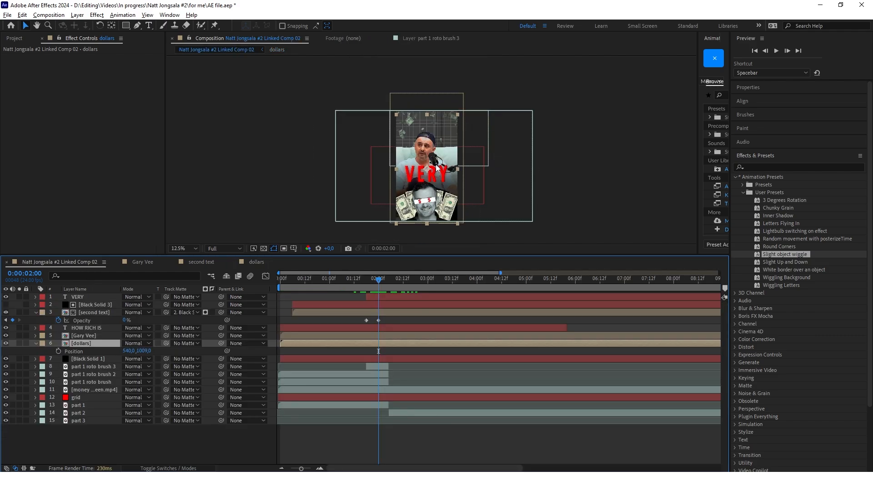
Examine the main composition at 0:00:02:05, where the background clip cuts from part 1 to part 2.
drag(383, 273, 390, 280)
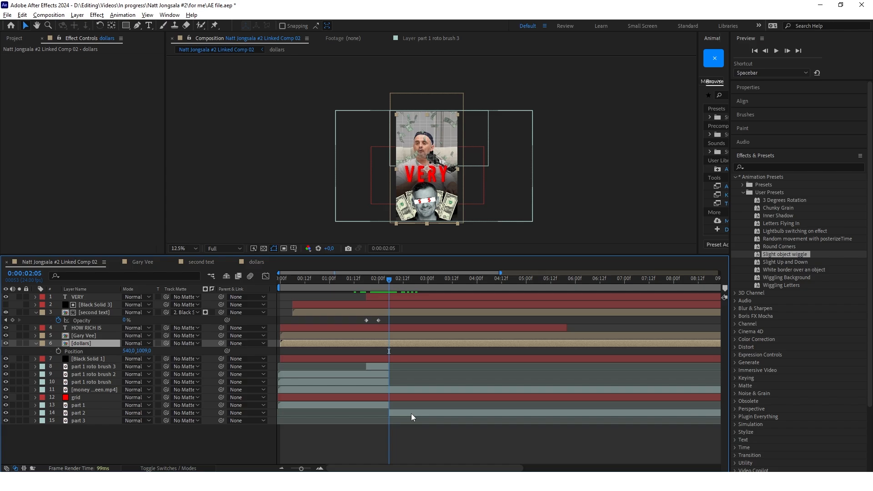
scroll(417, 129, down, 1)
scroll(426, 132, up, 1)
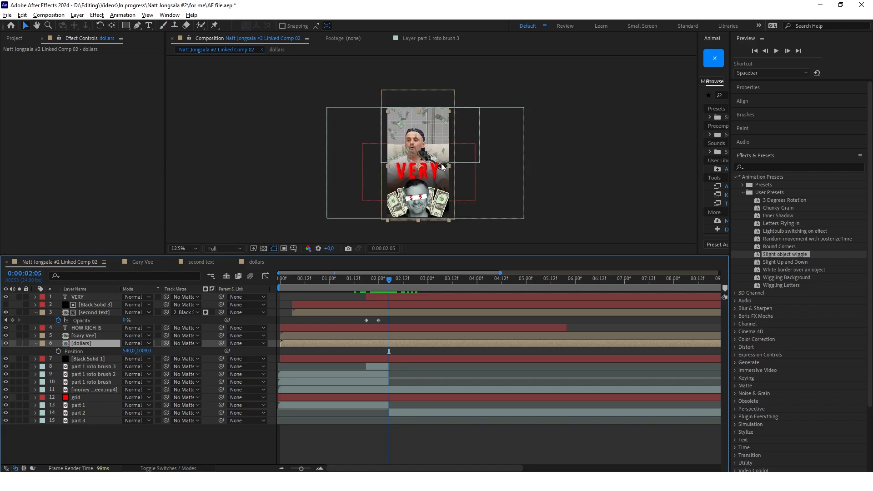
scroll(416, 165, up, 2)
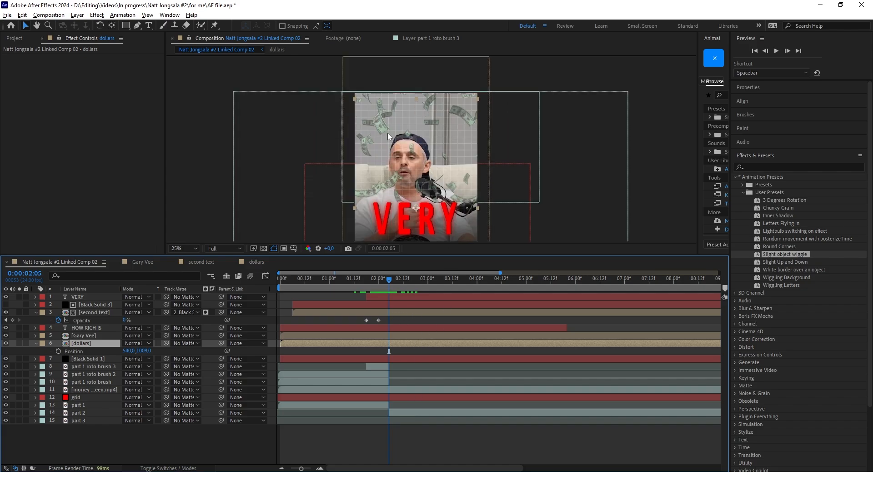
scroll(388, 133, down, 1)
scroll(404, 173, up, 1)
scroll(406, 133, down, 1)
scroll(396, 124, up, 1)
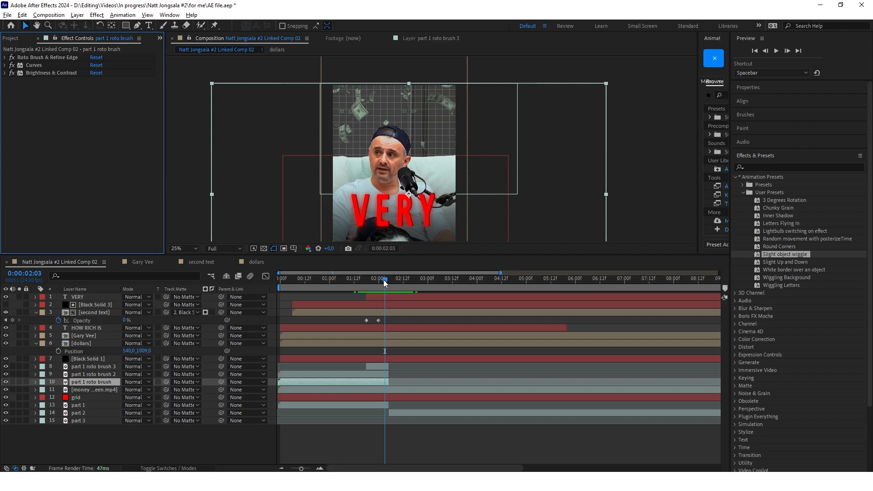
Duplicate the part 2 clip at 0:00:02:09 and rename the copy as part 2 roto brush.
drag(384, 280, 397, 280)
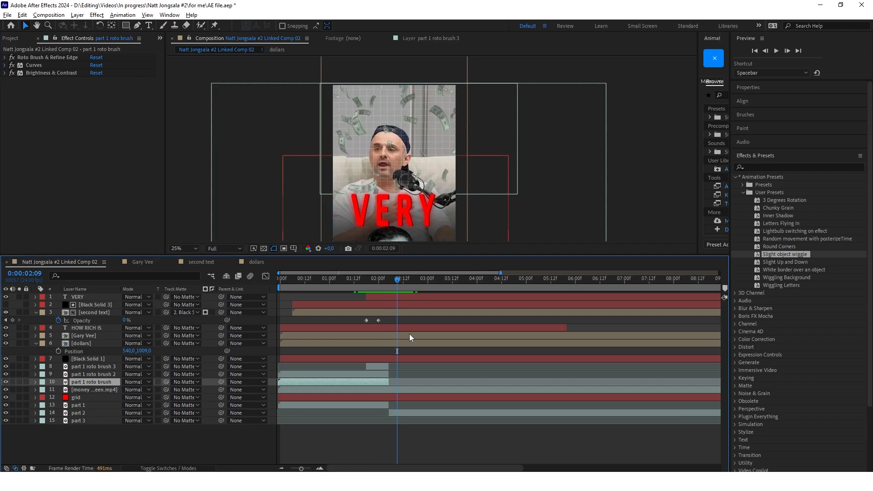
click(402, 414)
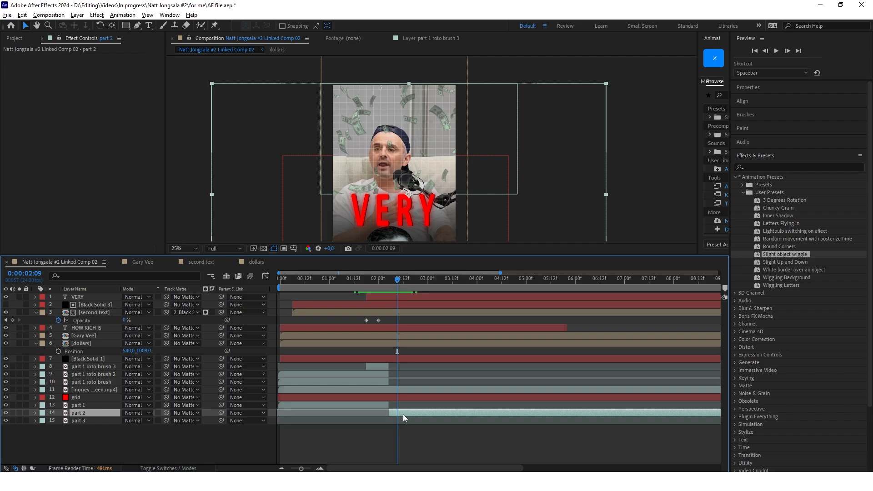
key(ctrl+d)
double_click(80, 414)
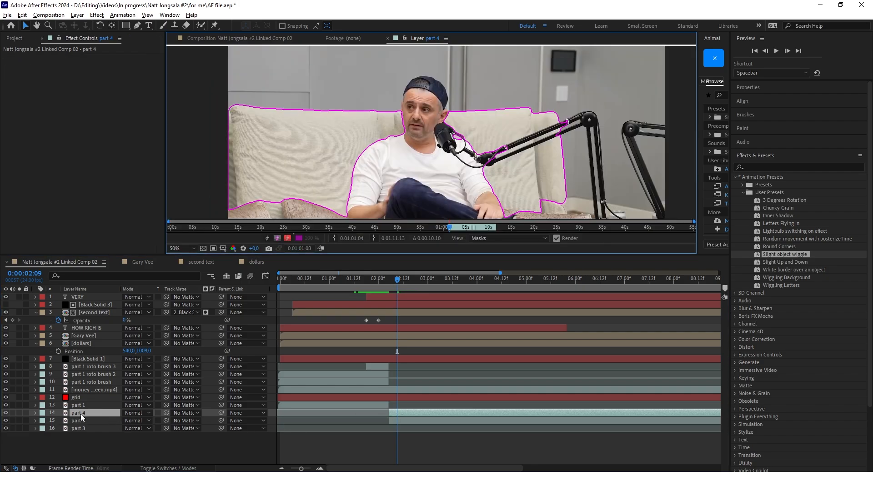
click(94, 413)
key(Return)
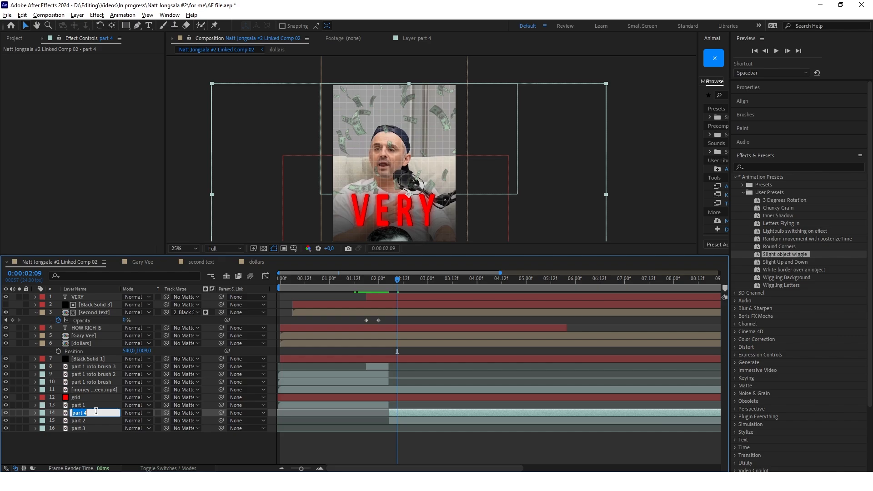
text(pa)
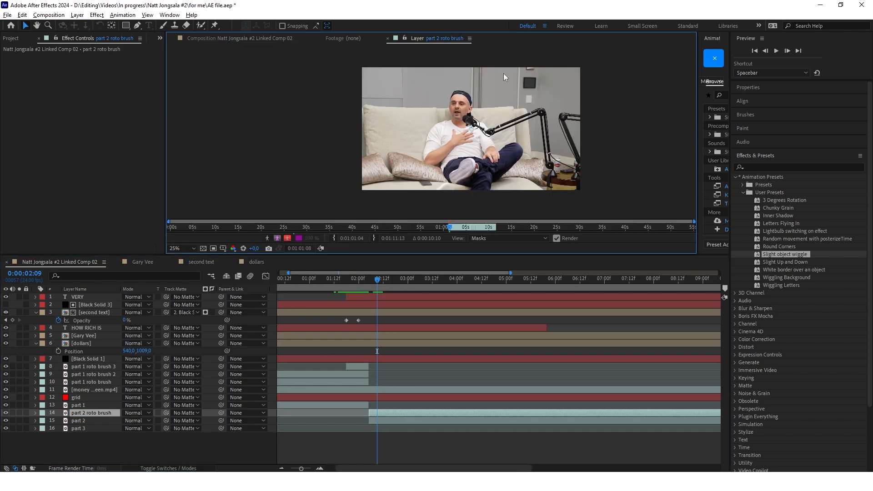
Enlarge the Roto Brush and paint a foreground selection over the speaker and couch on the part 2 roto brush layer.
scroll(469, 120, up, 1)
scroll(470, 98, down, 1)
scroll(470, 98, up, 1)
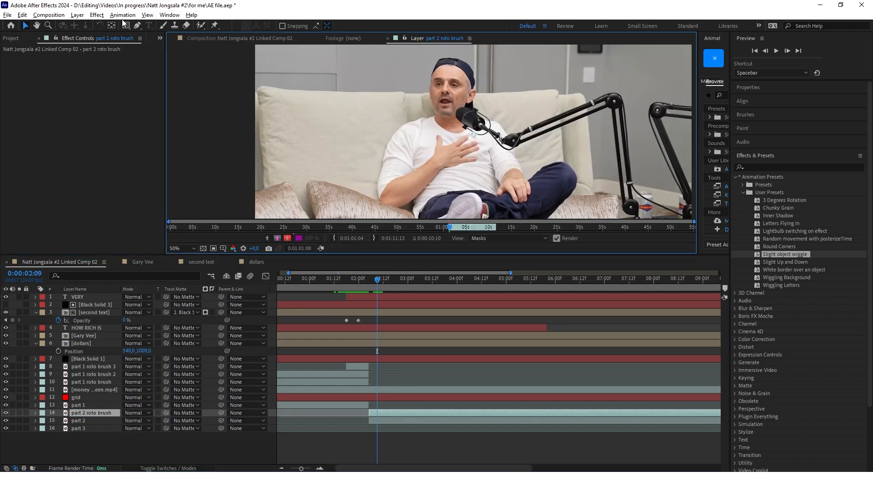
click(200, 25)
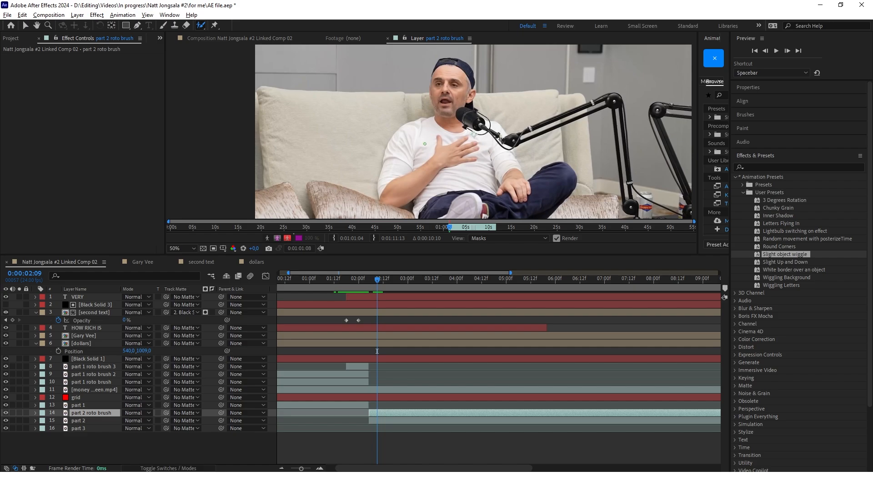
mouse_move(425, 144)
ctrl+mouse_down()
mouse_move(432, 146)
mouse_move(410, 150)
ctrl+mouse_up()
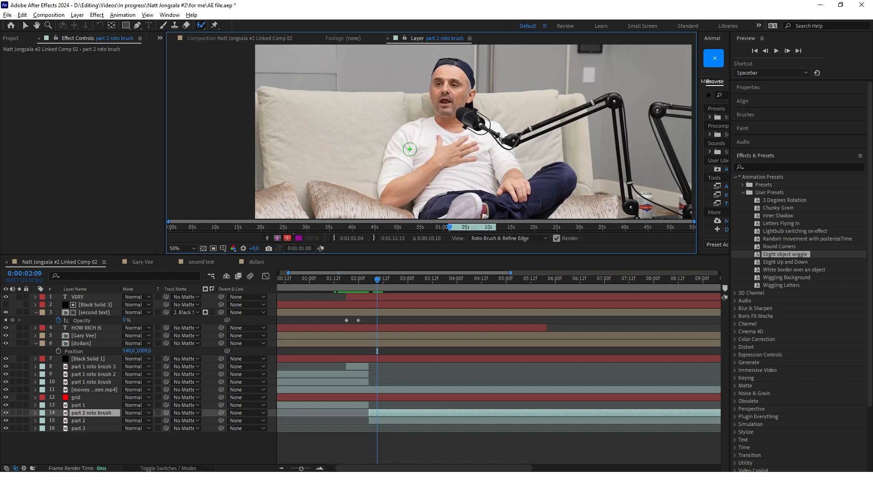
mouse_move(411, 110)
mouse_down()
mouse_move(337, 121)
mouse_move(403, 130)
mouse_up()
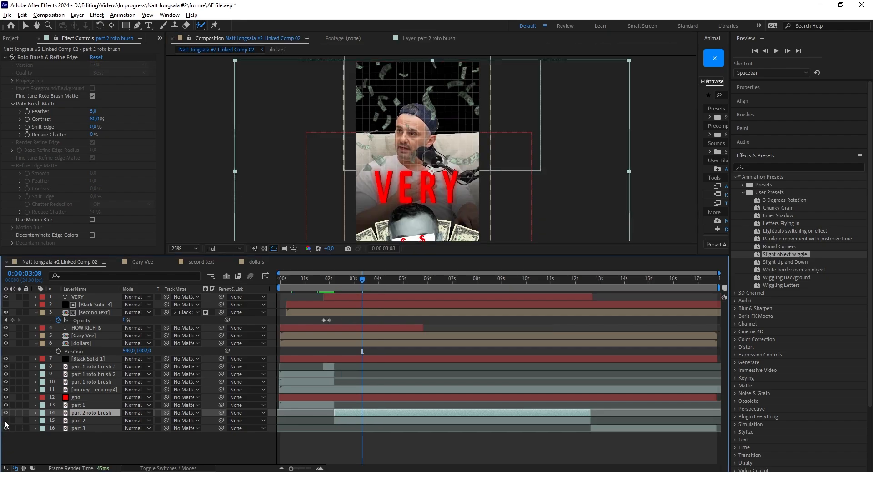
Make the part 2 layer visible again and trim both part 2 layers to end just before 0:00:07:00.
click(6, 421)
mouse_move(456, 147)
mouse_down()
mouse_move(457, 131)
mouse_move(441, 142)
mouse_up()
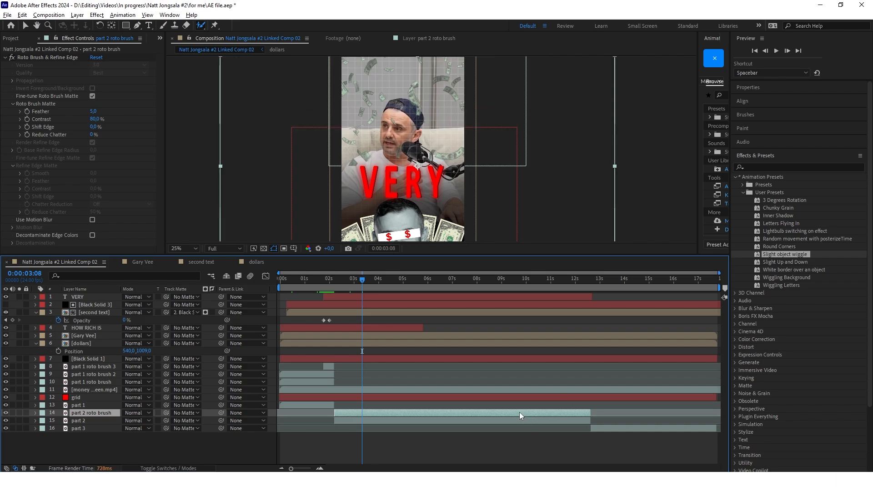
shift+click(497, 421)
scroll(448, 162, down, 2)
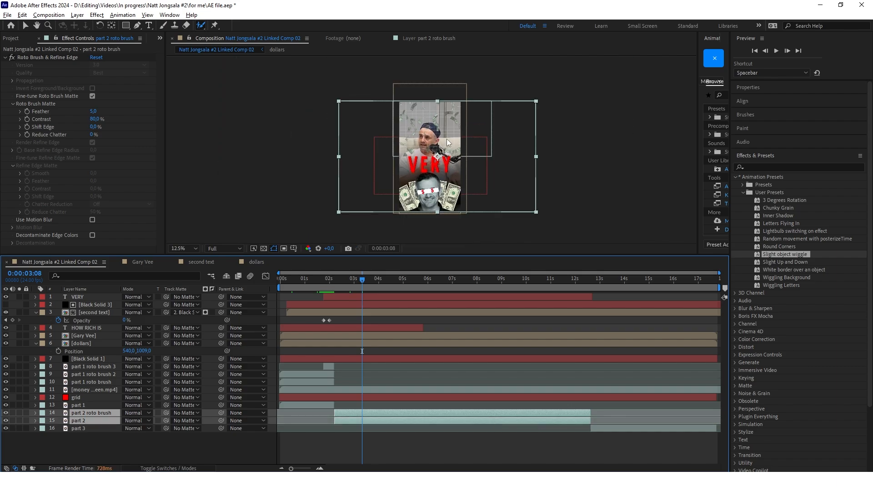
scroll(437, 150, up, 2)
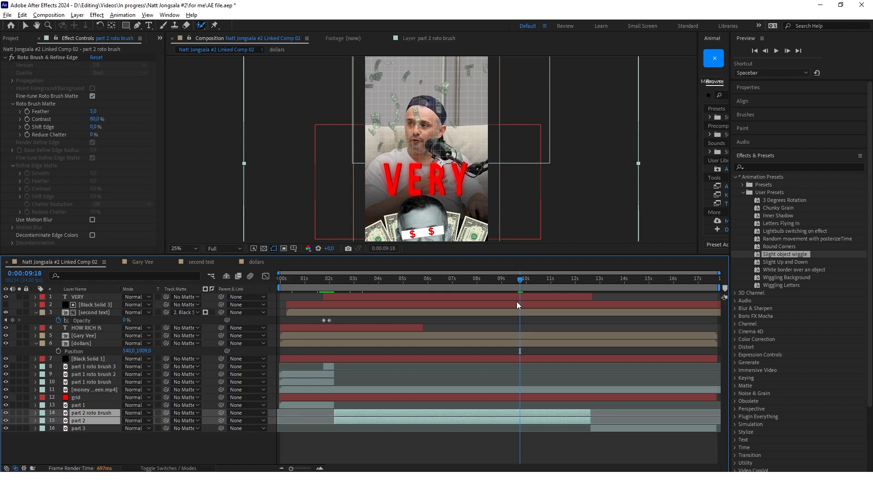
drag(590, 414, 450, 414)
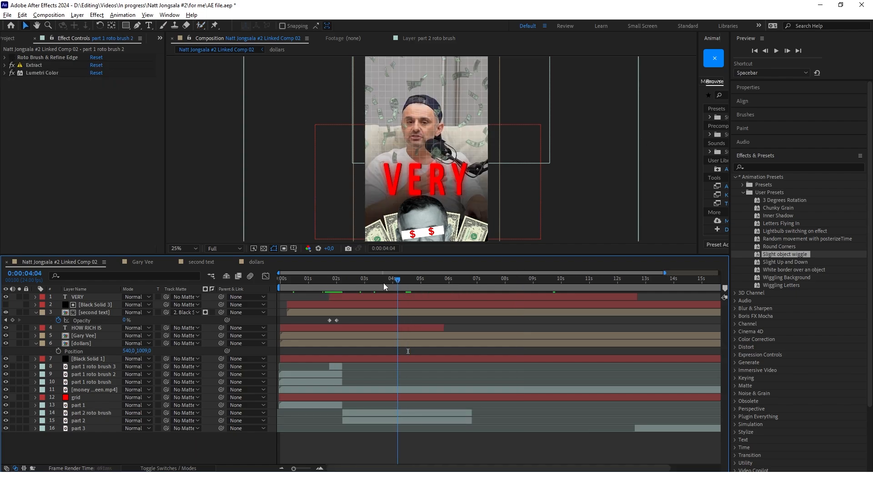
Move the part 2 roto brush layer up the stack above the grid and the money greenscreen layer.
click(375, 284)
drag(375, 284, 343, 282)
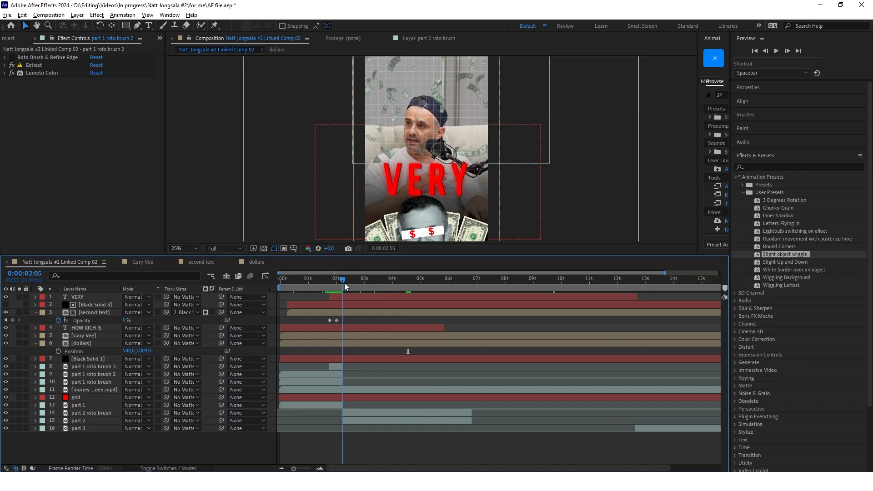
click(354, 412)
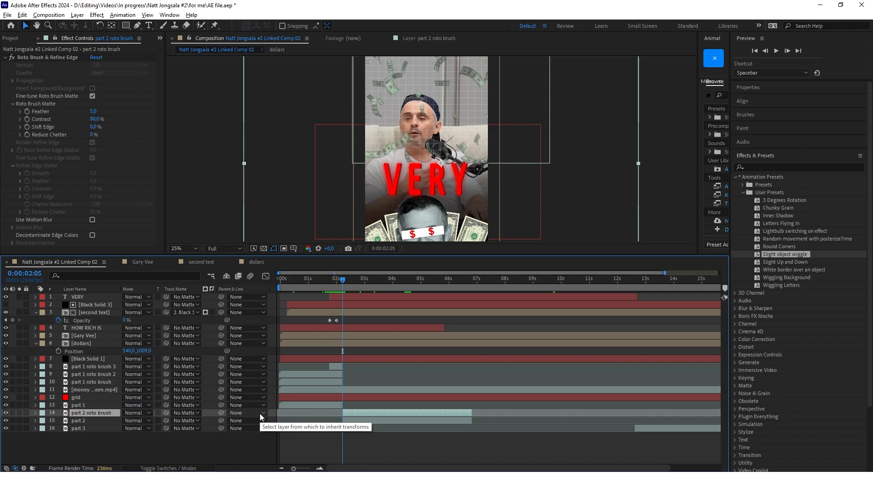
key(ctrl+bracketright)
key(ctrl+bracketright)
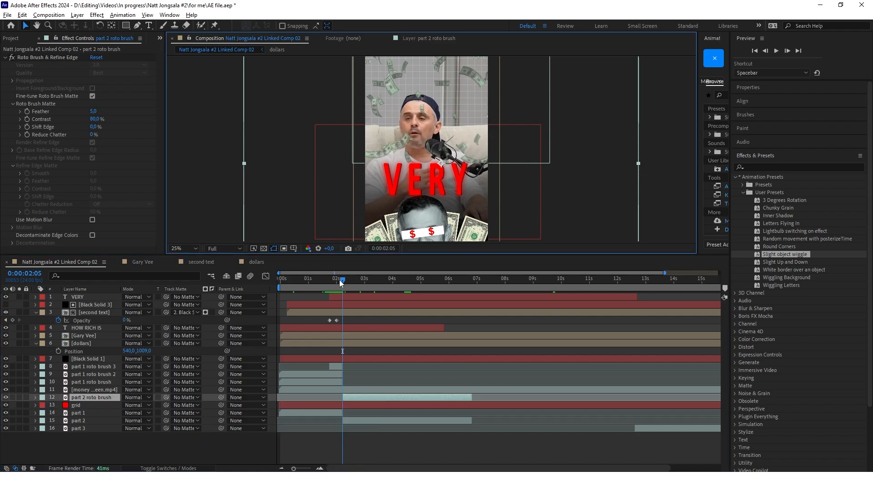
drag(341, 281, 365, 281)
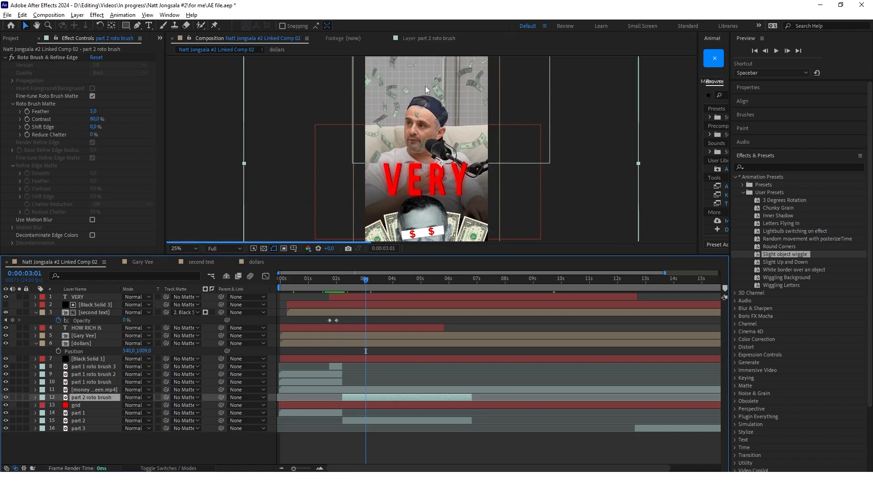
scroll(437, 162, down, 2)
scroll(438, 146, up, 2)
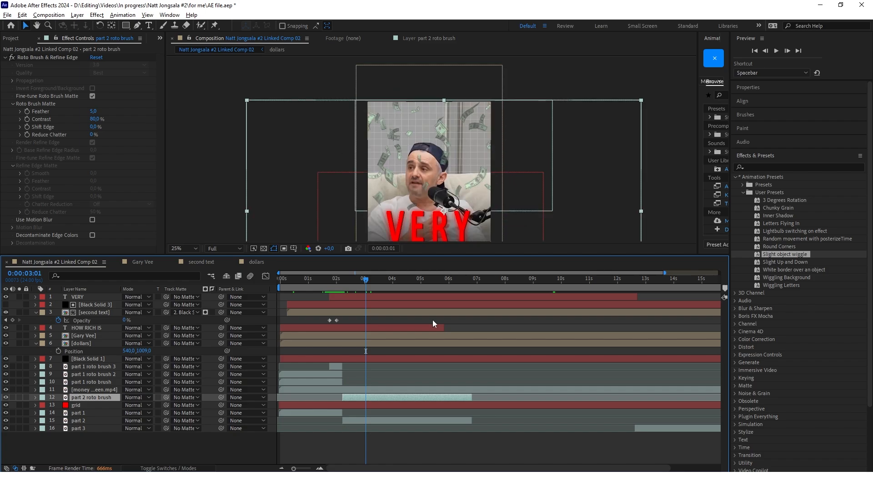
key(ctrl+bracketright)
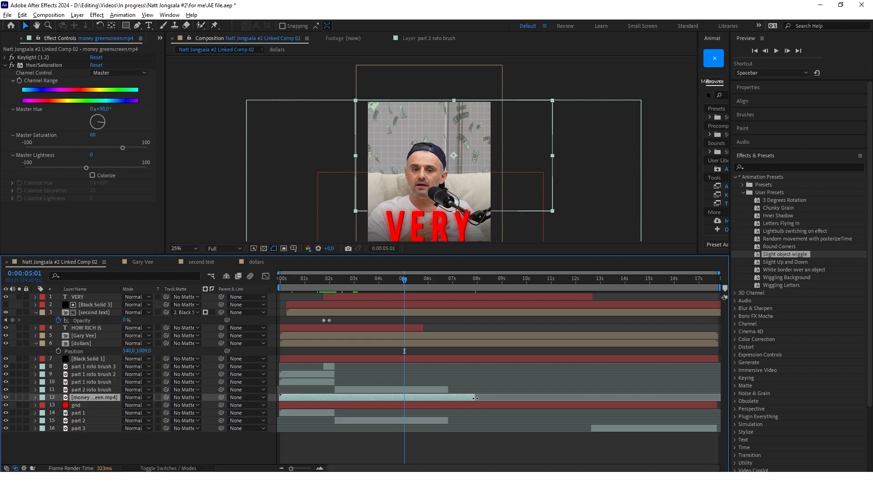
Duplicate the part 2 roto brush layer and move the original above its copy.
drag(358, 285, 369, 285)
scroll(426, 147, down, 1)
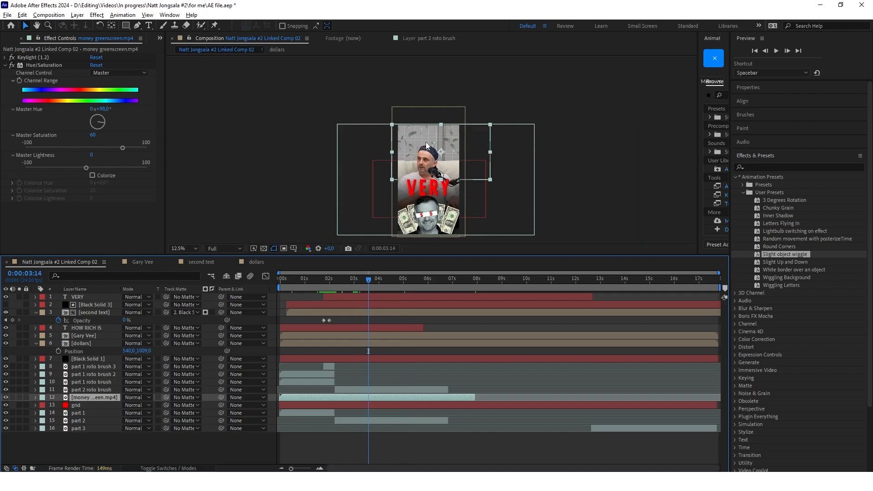
scroll(419, 143, up, 1)
scroll(415, 150, down, 1)
scroll(411, 168, up, 1)
scroll(410, 167, down, 1)
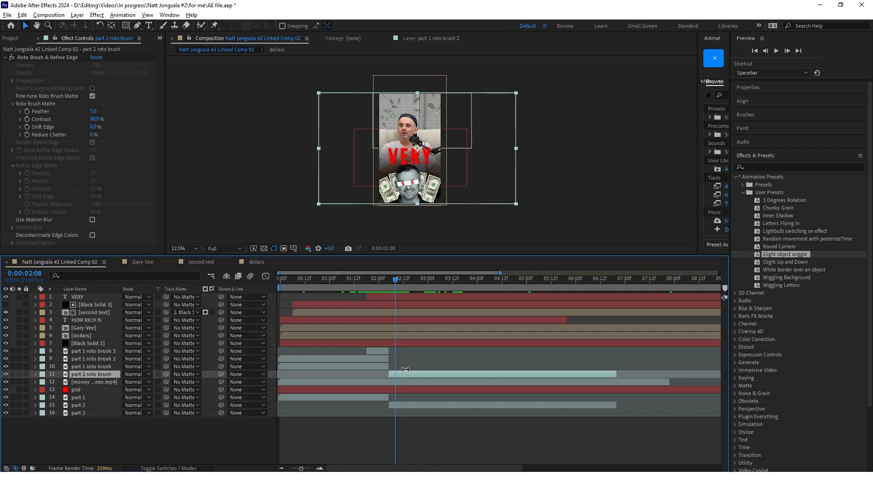
key(ctrl+d)
click(368, 359)
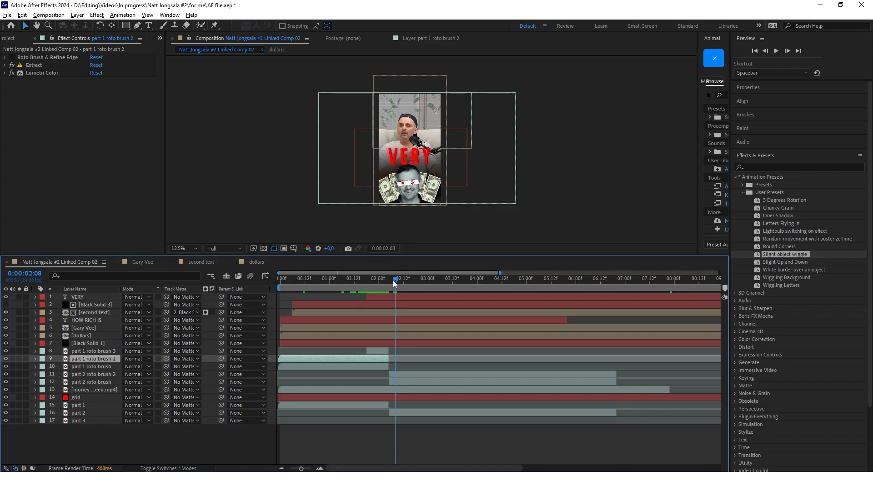
drag(394, 280, 353, 283)
click(102, 382)
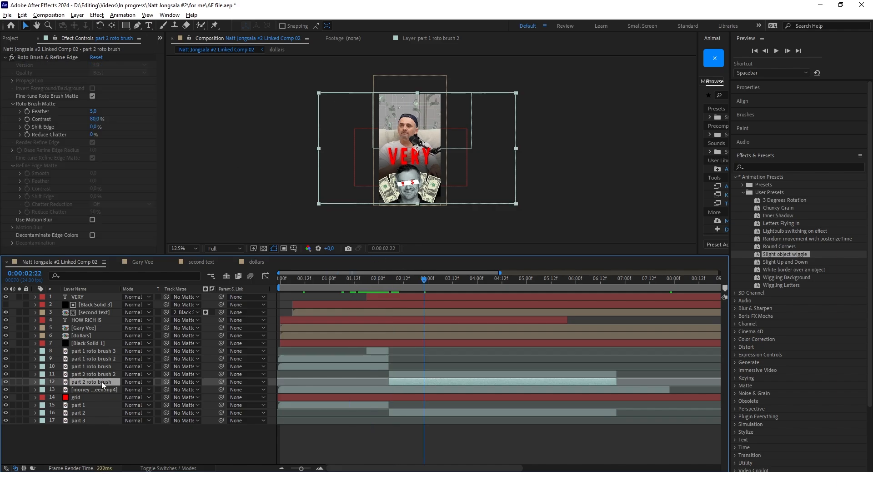
key(ctrl+])
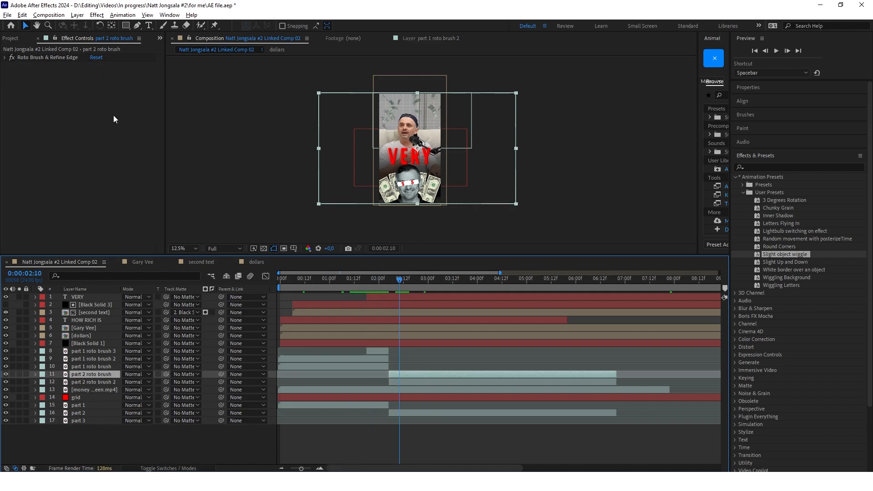
Turn off Roto Brush & Refine Edge on part 2 roto brush and paste the Extract and Lumetri Color effects from part 1 roto brush 2.
click(12, 57)
drag(386, 280, 362, 280)
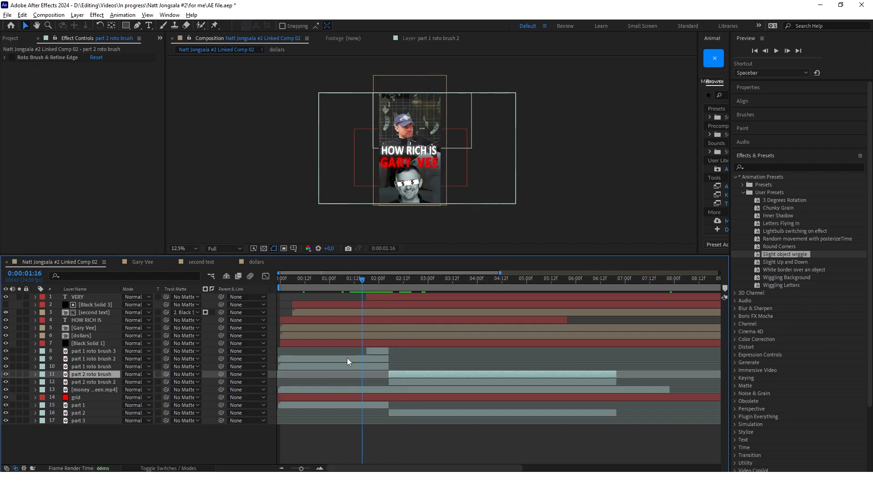
click(348, 359)
click(31, 66)
shift+click(34, 72)
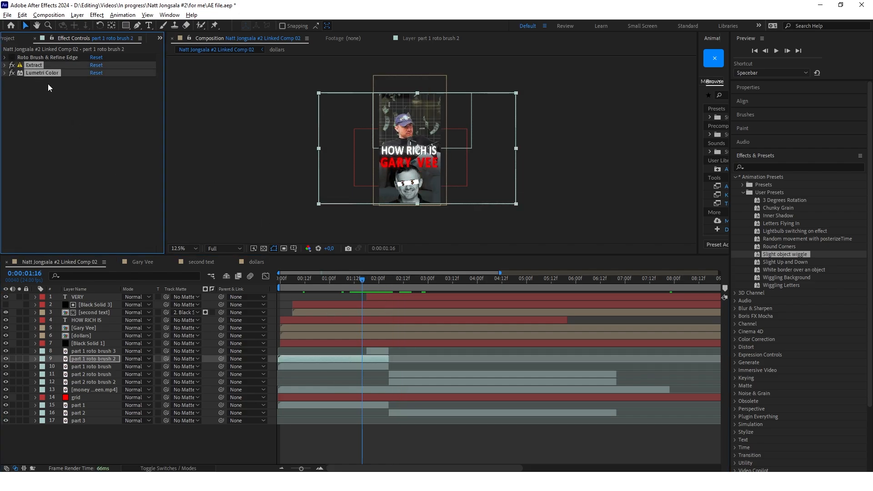
drag(362, 280, 418, 280)
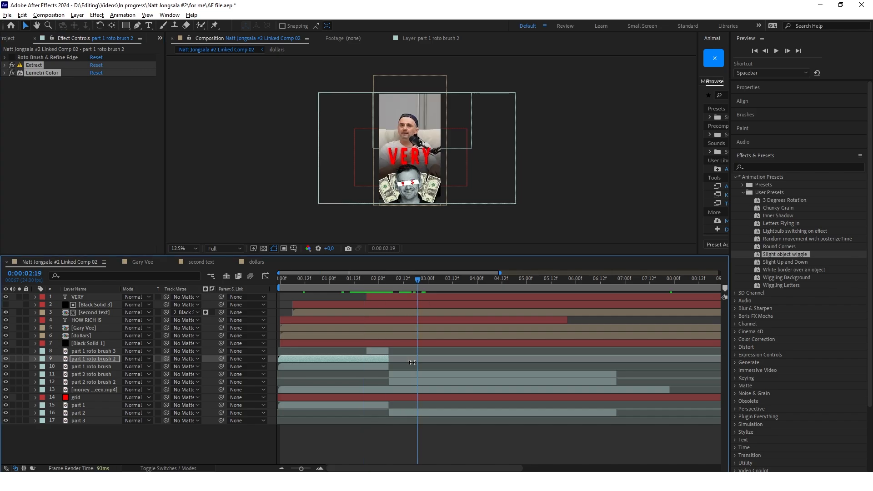
click(412, 374)
click(62, 90)
key(ctrl+v)
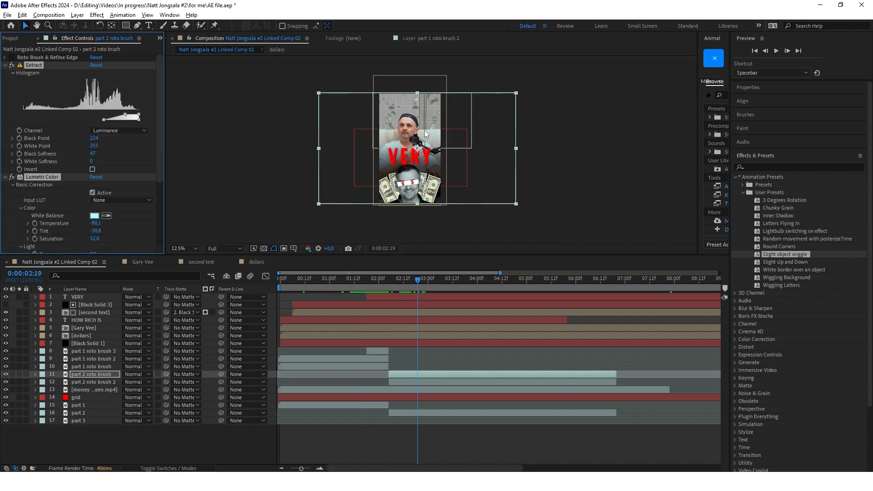
Collapse the Extract and Lumetri Color settings of the part 2 roto brush layer.
scroll(419, 119, up, 1)
scroll(422, 116, down, 1)
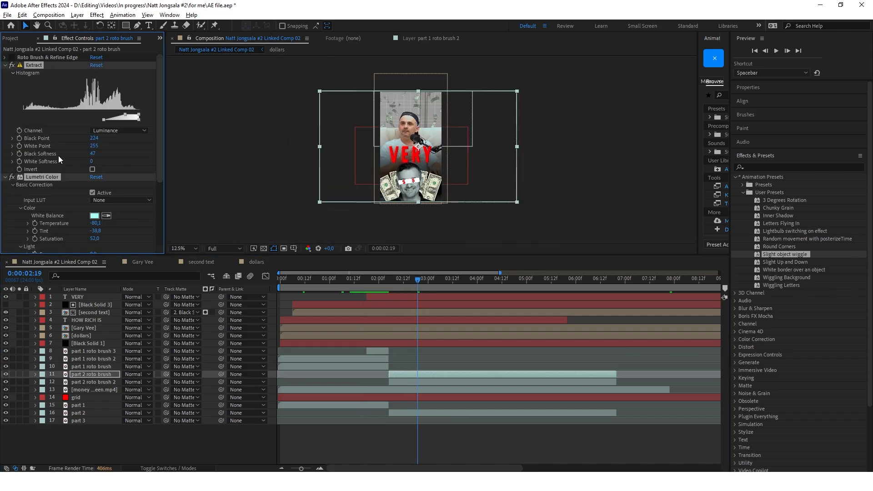
click(5, 65)
click(5, 73)
scroll(430, 107, up, 1)
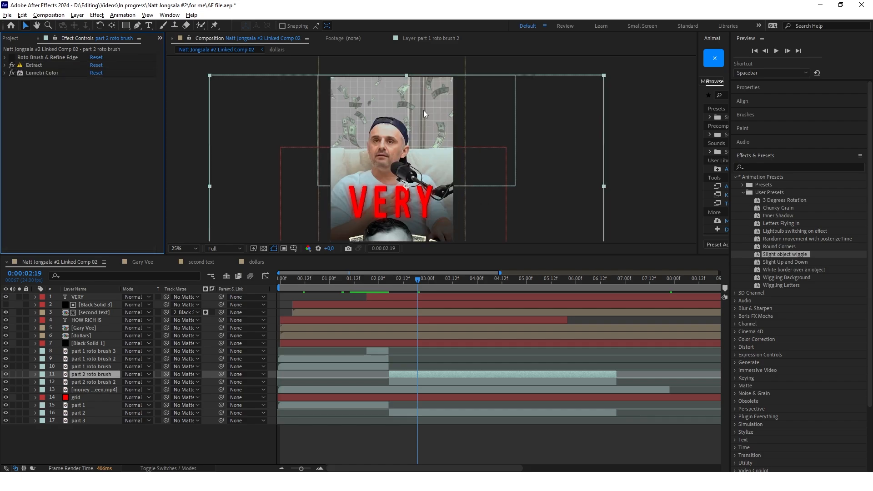
Copy the Curves and Brightness & Contrast effects from part 1 roto brush onto part 2 roto brush 2 and collapse their settings.
click(359, 370)
click(363, 281)
click(340, 366)
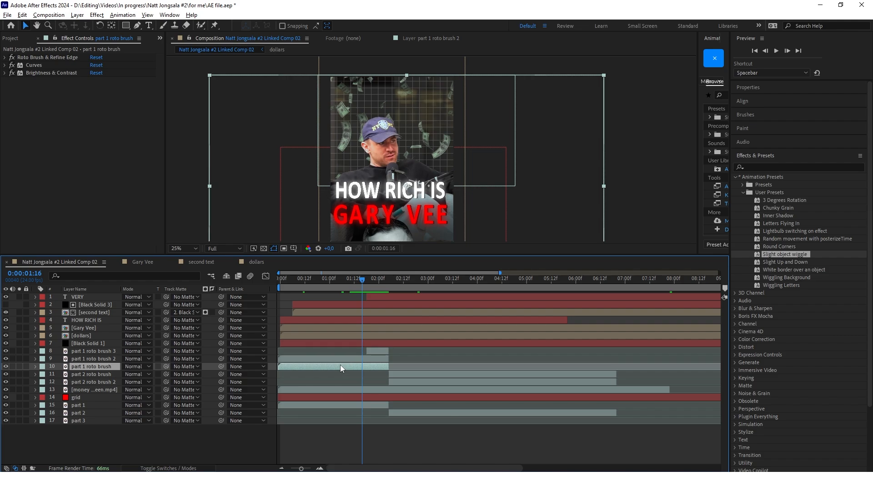
click(37, 66)
shift+click(40, 72)
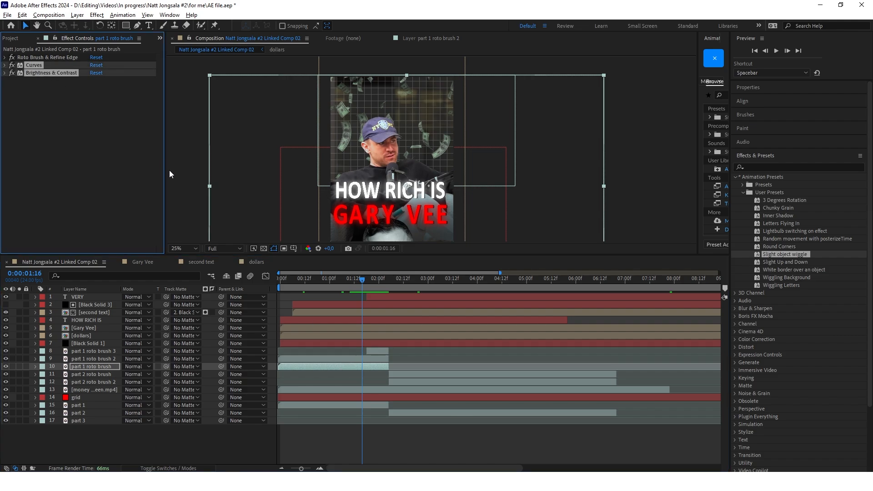
drag(362, 279, 403, 284)
click(405, 382)
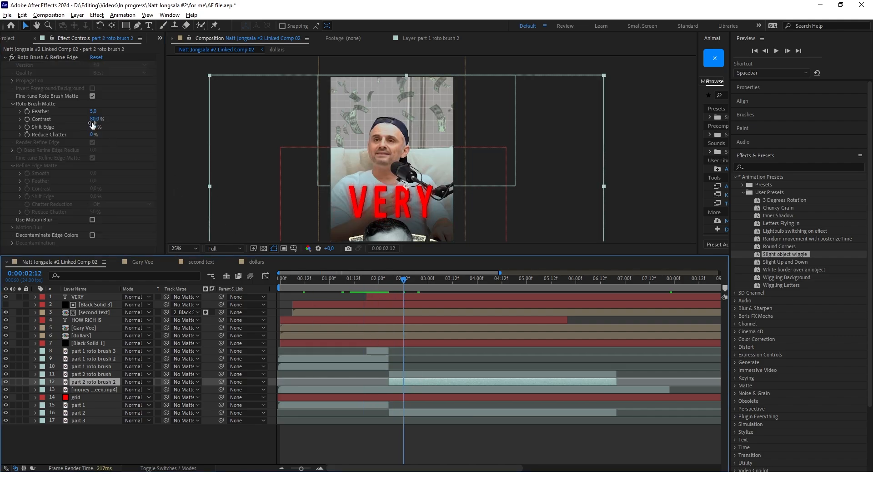
click(7, 58)
key(ctrl+v)
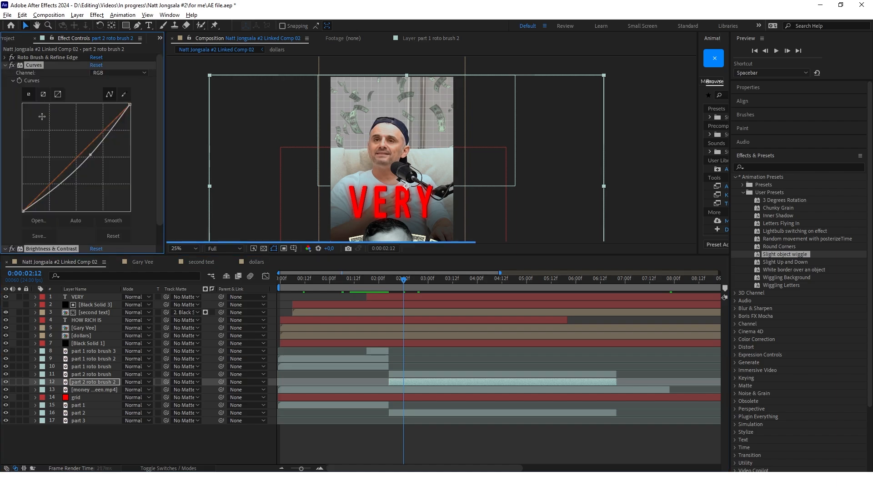
click(5, 65)
scroll(397, 135, down, 1)
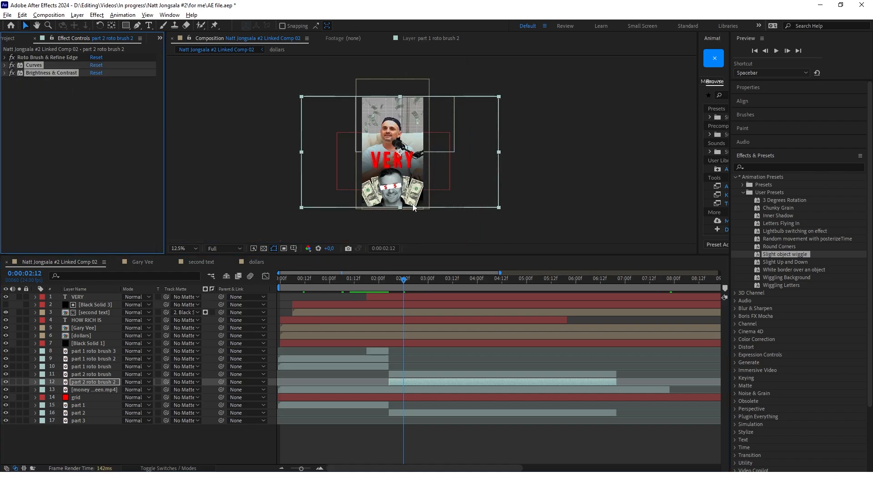
scroll(389, 107, up, 1)
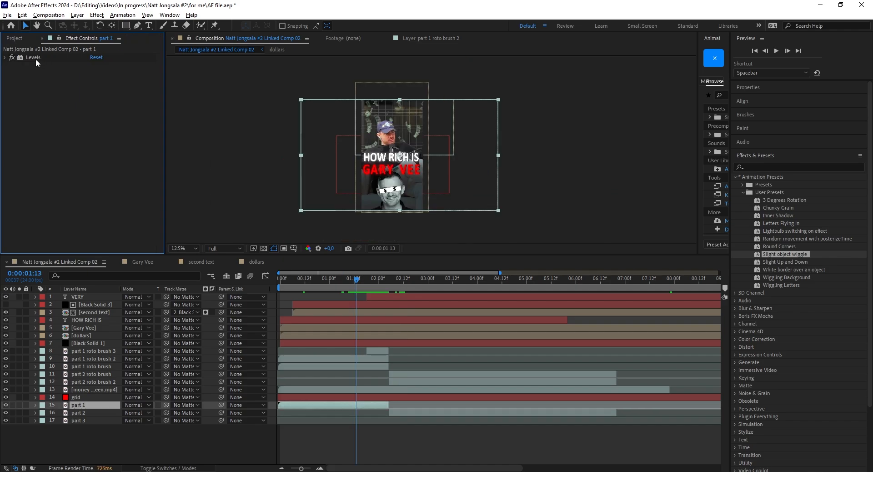
Copy the Levels effect from the part 1 layer and paste it onto the part 2 layer.
click(35, 59)
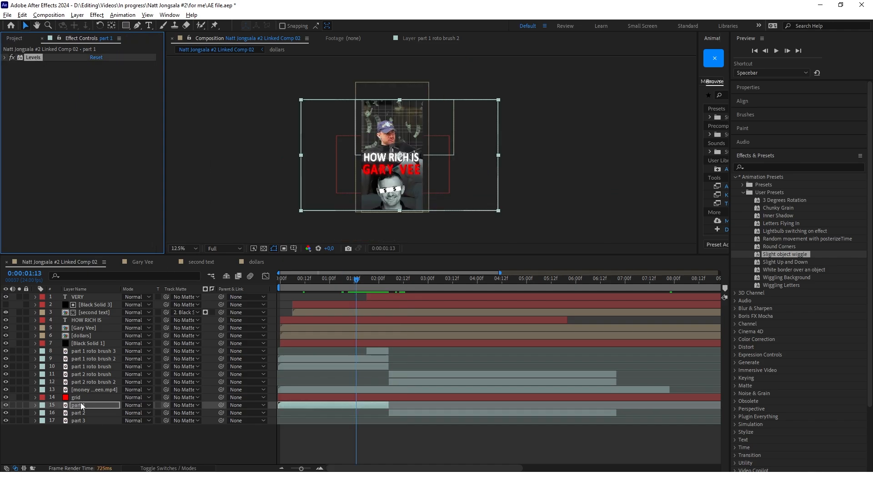
drag(359, 282, 397, 281)
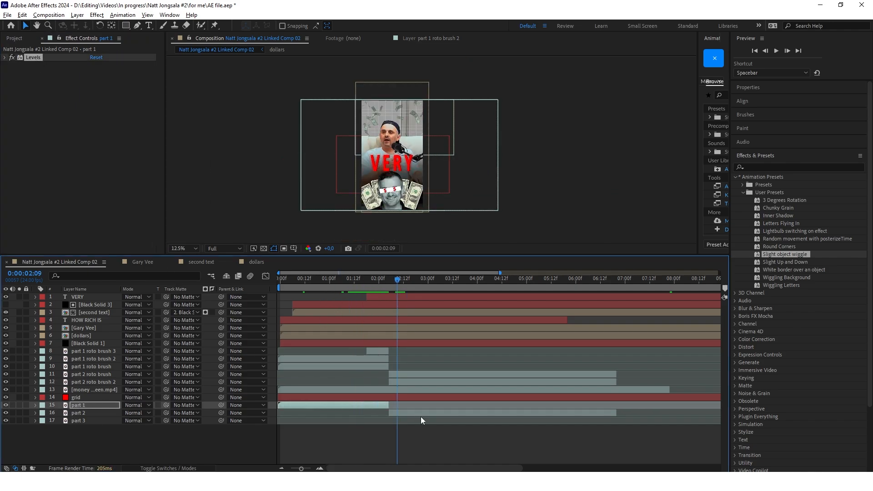
click(421, 414)
click(89, 138)
key(ctrl+v)
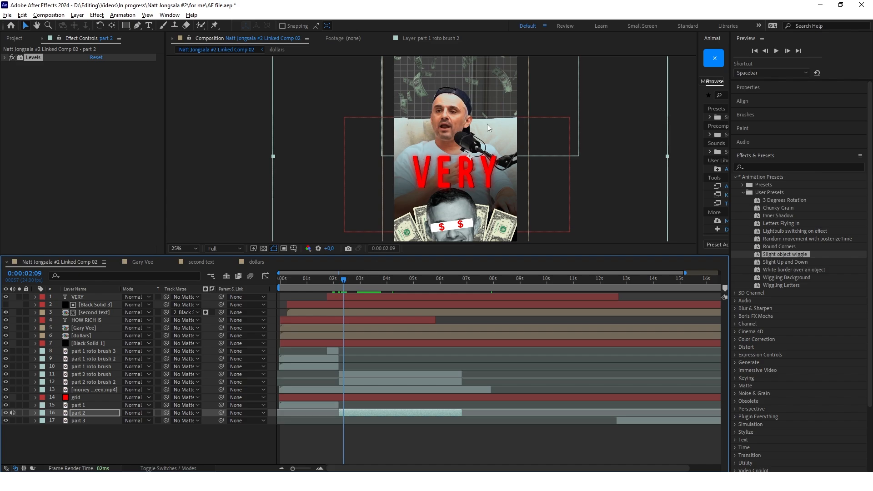
Compare the frames around the cut at about 2 seconds and duplicate the part 2 roto brush layer.
click(338, 278)
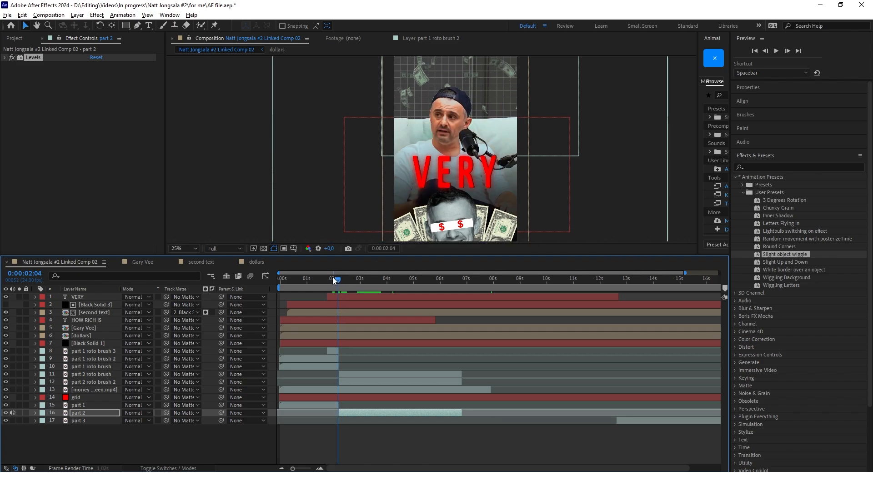
click(332, 352)
click(338, 280)
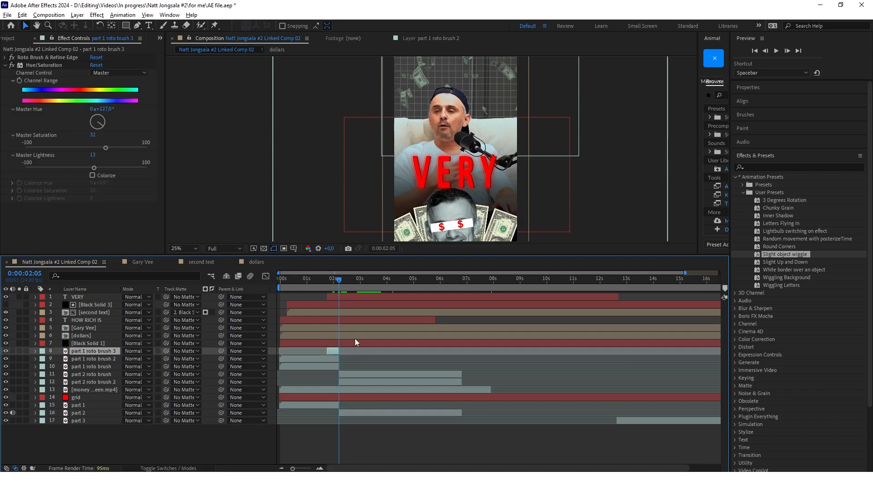
click(347, 279)
click(361, 376)
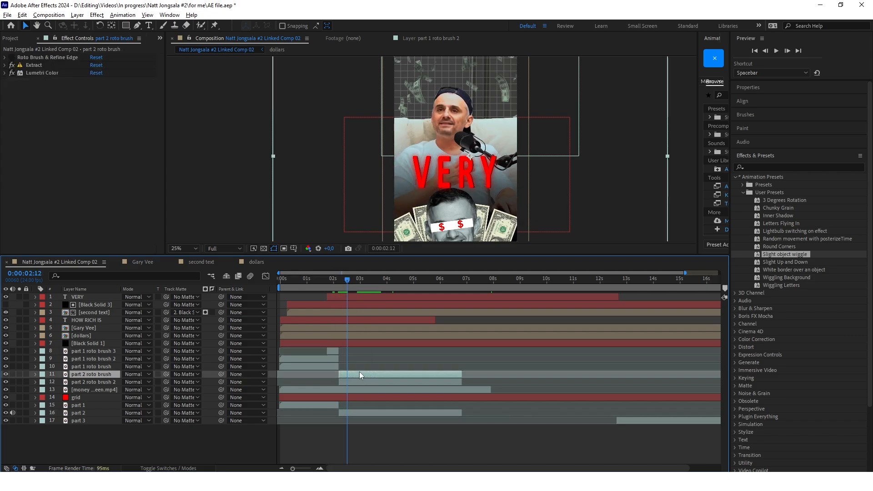
key(ctrl+d)
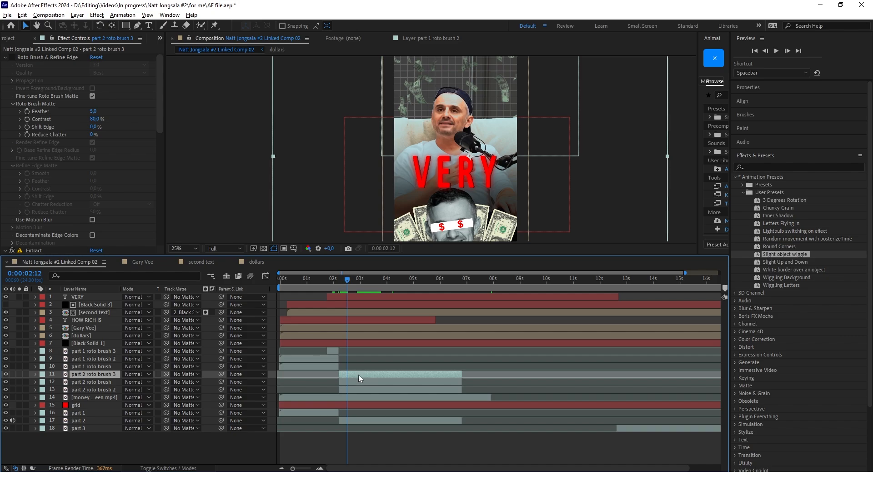
Remove the copied effects from the part 2 roto brush 3 layer and trim its end to 0:00:04:00.
scroll(96, 172, down, 7)
scroll(48, 132, up, 1)
click(37, 123)
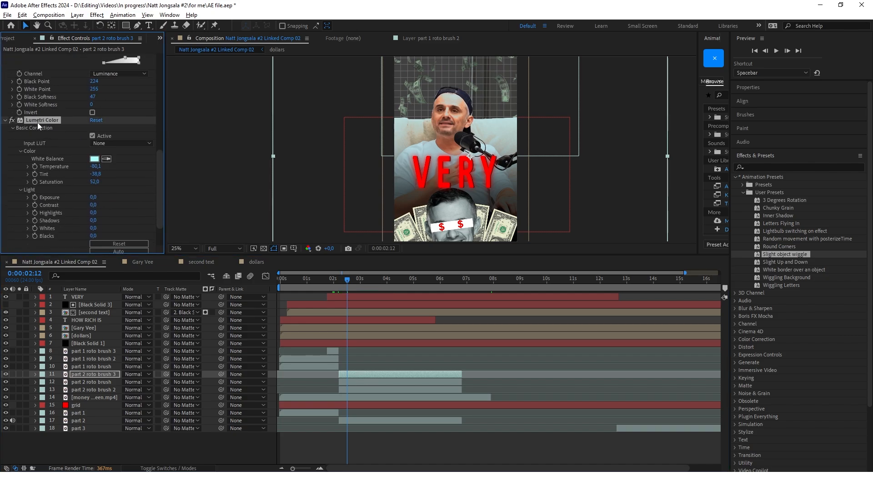
drag(462, 374, 387, 373)
Open the part 2 roto brush 3 layer in its own view and activate the Roto Brush tool to isolate the sofa.
double_click(364, 377)
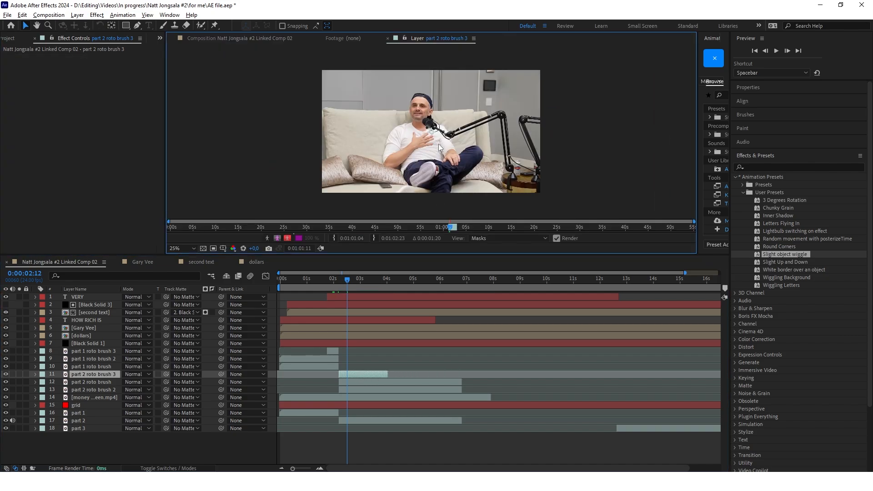
click(200, 25)
key(comma)
scroll(397, 191, up, 2)
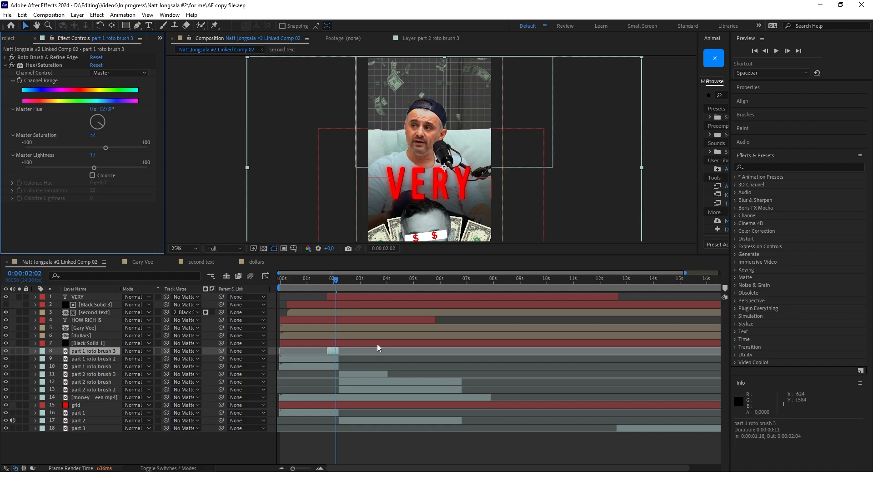
Copy the Hue/Saturation effect from part 1 roto brush 3 and paste it onto the part 2 roto brush 3 layer.
click(333, 352)
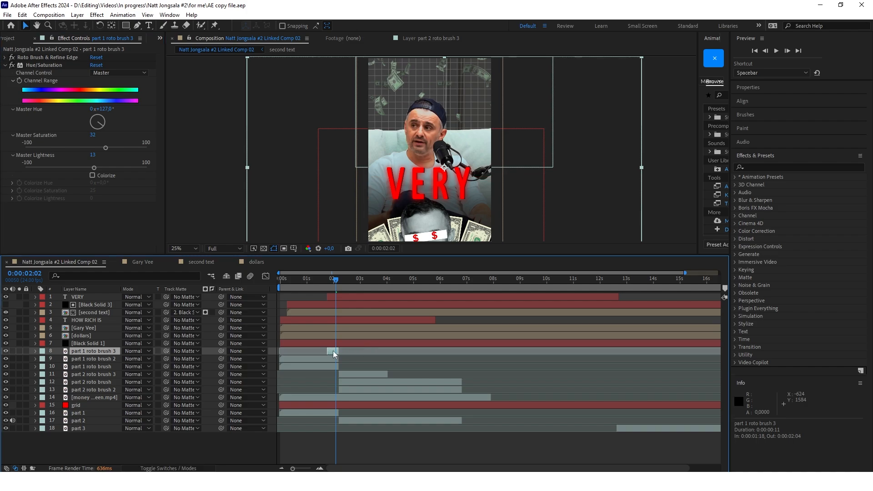
click(42, 66)
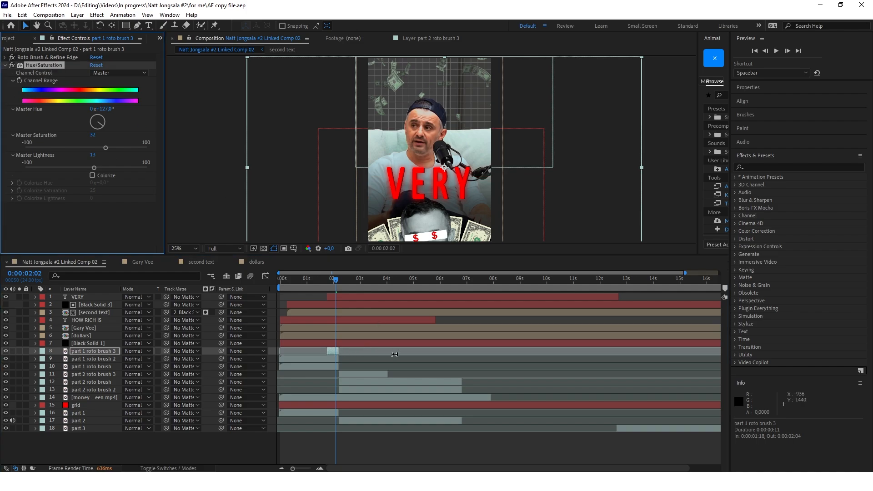
drag(337, 287, 350, 287)
click(363, 375)
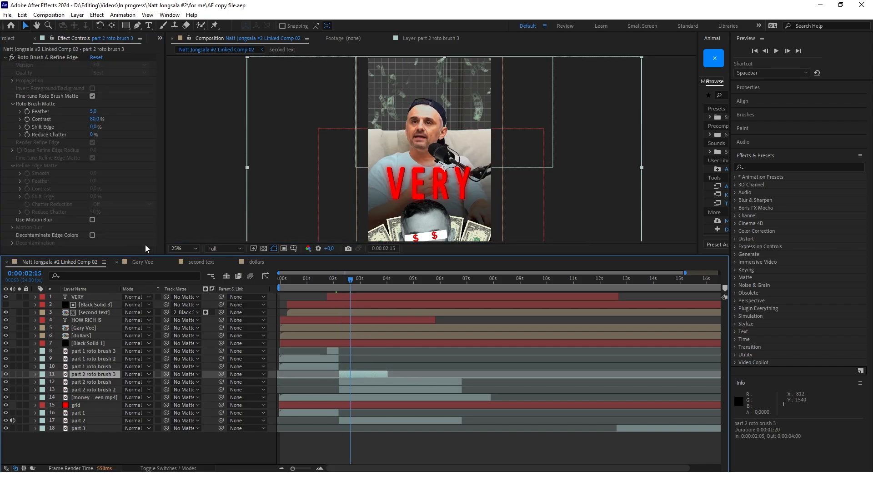
click(5, 57)
key(ctrl+v)
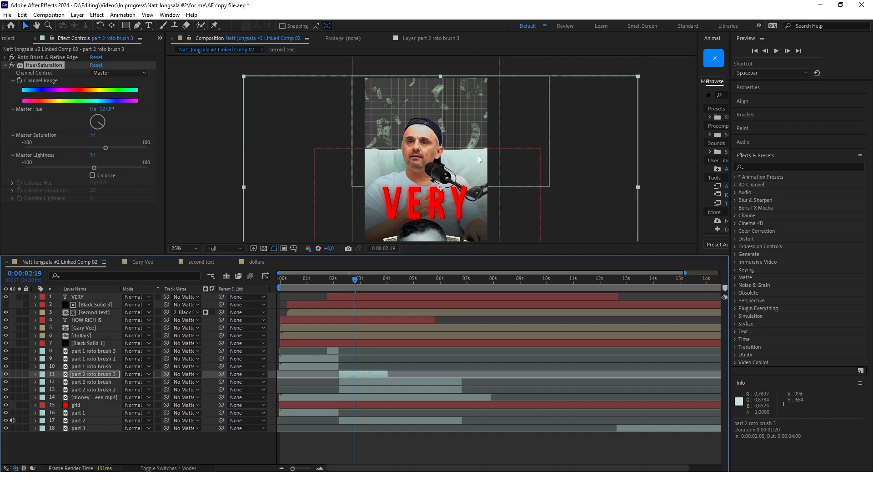
scroll(478, 155, down, 1)
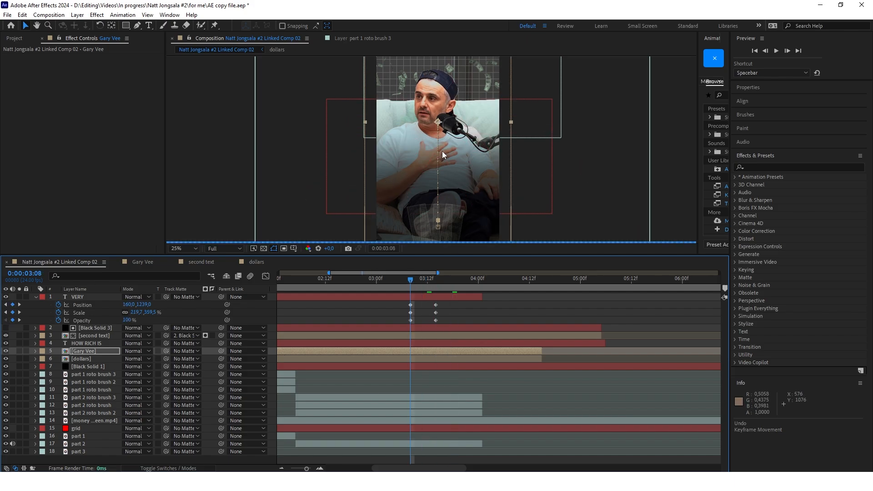
Examine the exit animation of the VERY text and Gary Vee cutout between 3:08 and 3:14, expanding the Gary Vee layer's Transform properties.
scroll(442, 156, down, 1)
scroll(437, 155, up, 1)
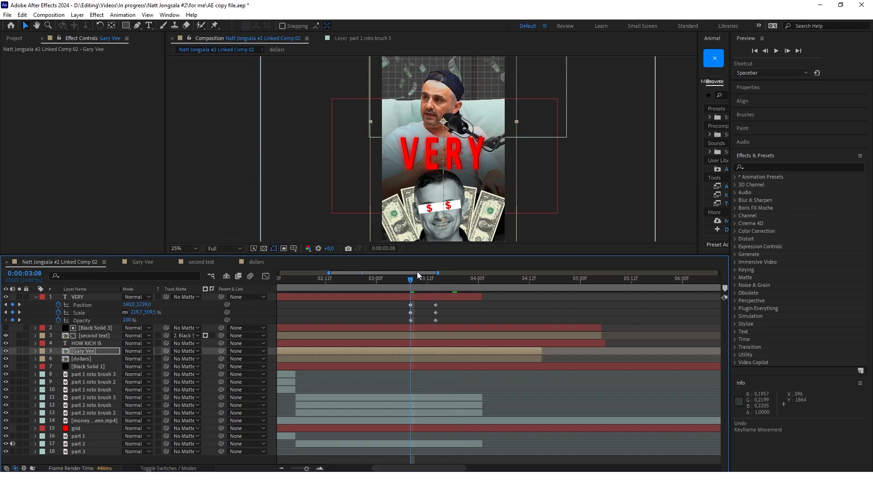
mouse_move(412, 283)
mouse_down()
mouse_move(439, 282)
mouse_move(422, 284)
mouse_up()
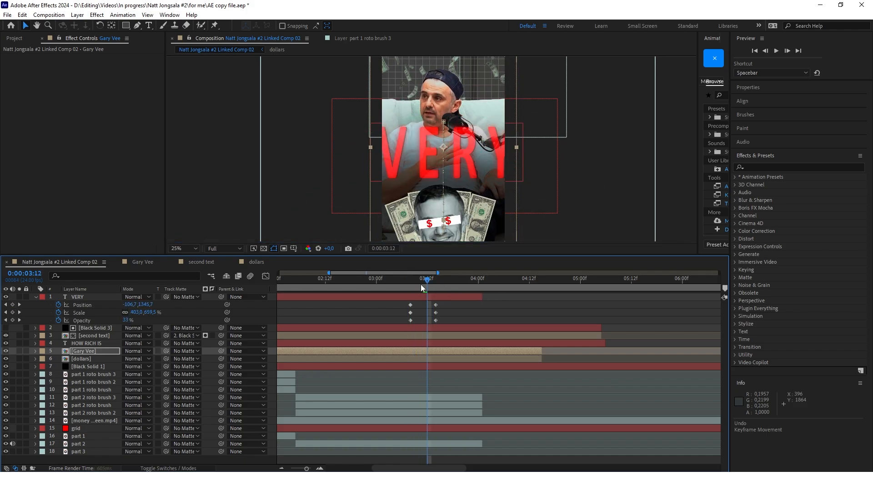
key(Page_Down)
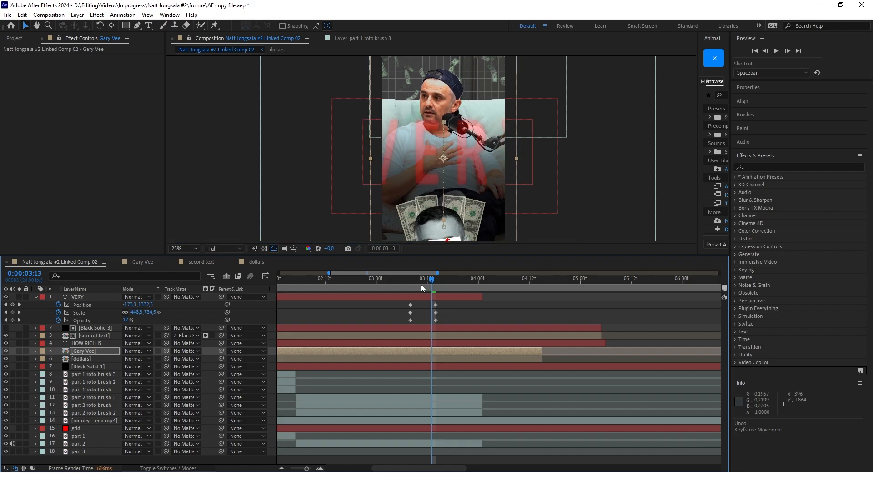
key(Page_Down)
key(comma)
click(36, 351)
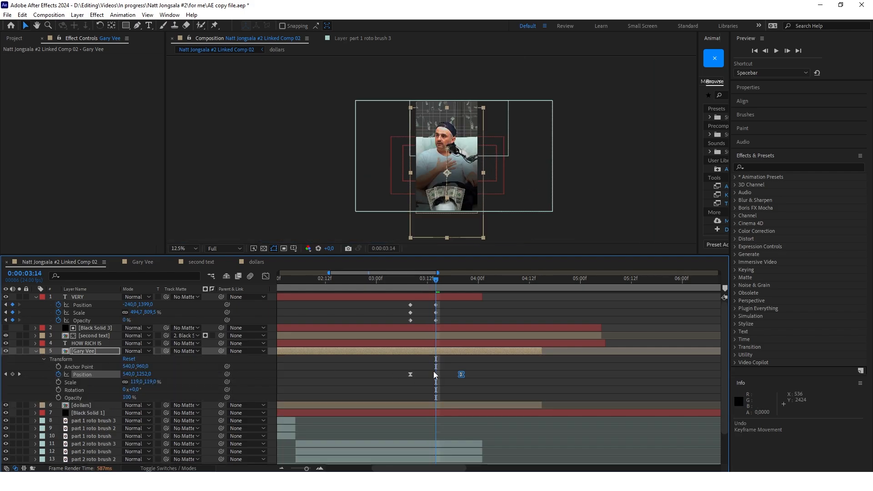
drag(438, 282, 413, 283)
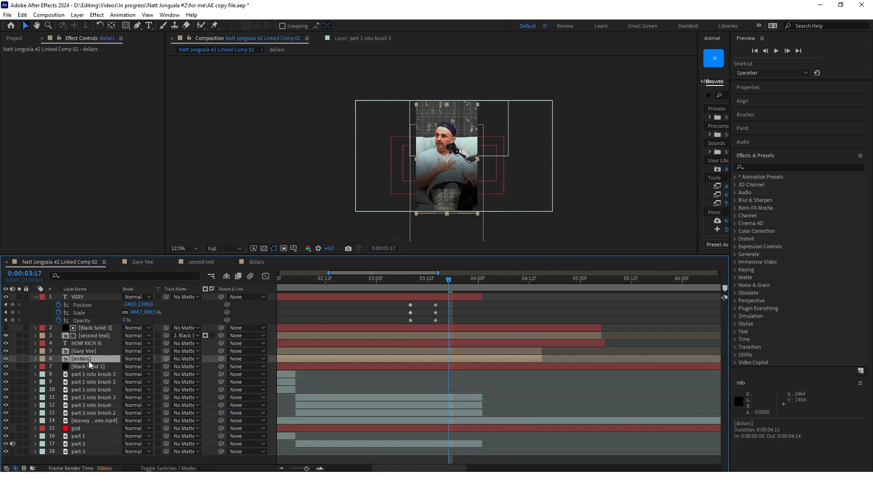
Open the dollars composition and examine the four dollar bills' closing animation from 0:00:03:09 onward.
click(255, 263)
drag(501, 282, 435, 281)
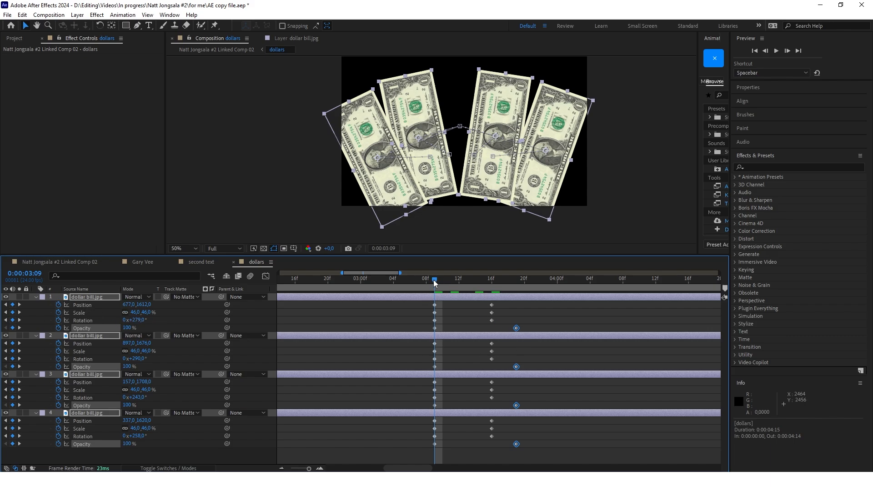
drag(435, 282, 488, 287)
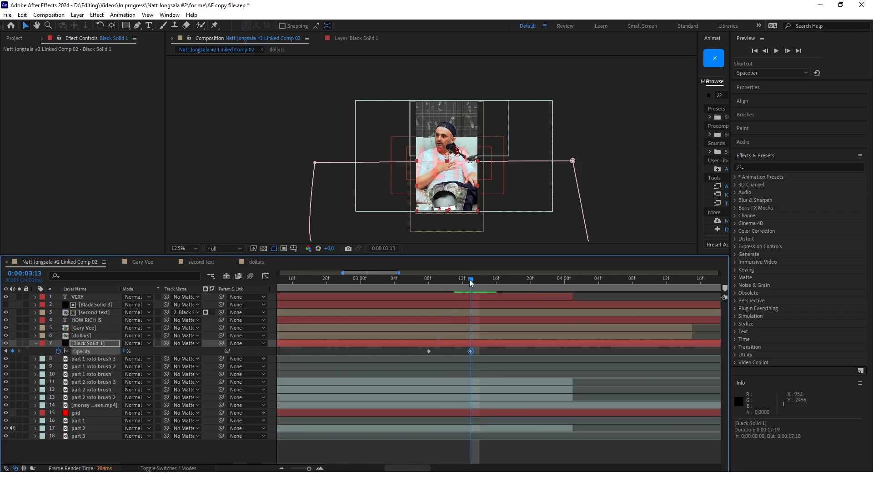
Set the Black Solid 1 layer's Opacity keyframe at 0:00:03:13 to 50%.
drag(469, 279, 430, 281)
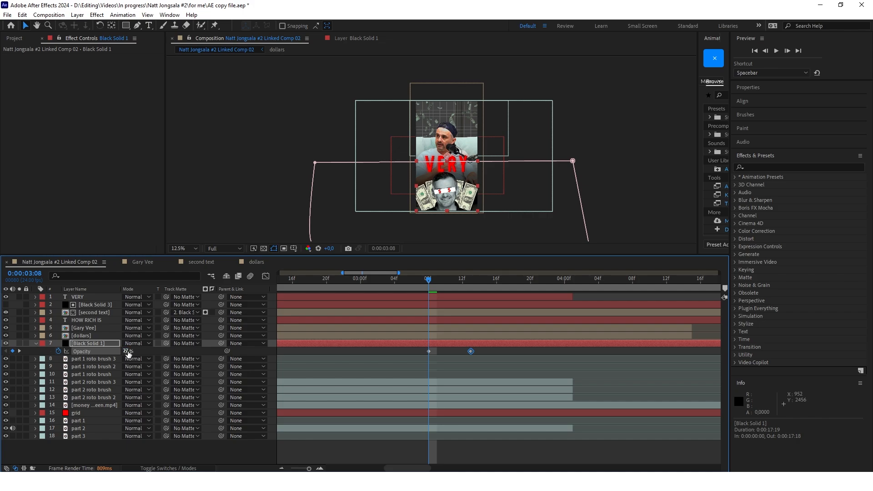
key(k)
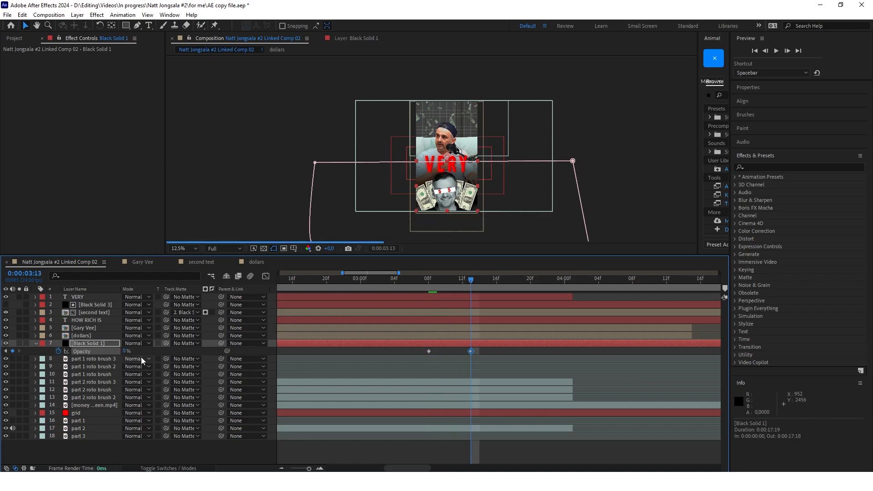
click(129, 351)
text(50)
key(Return)
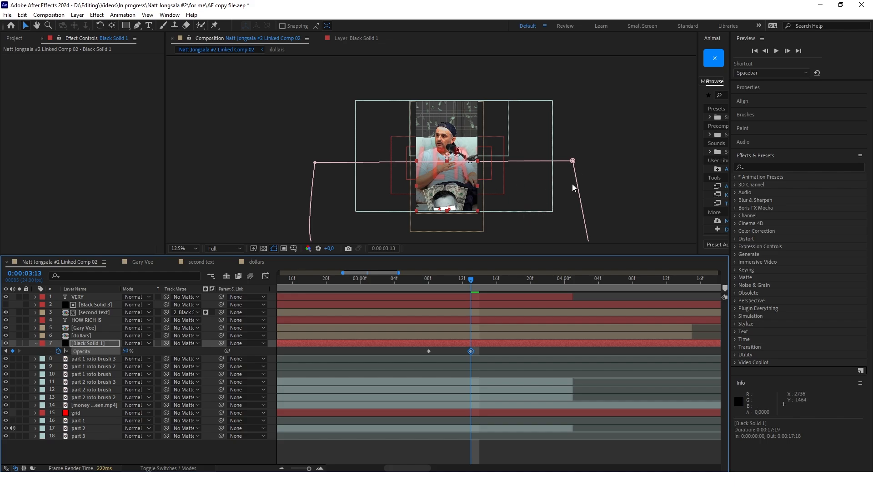
Collapse Black Solid 1's keyframed properties and select the HOW RICH IS layer.
click(624, 144)
drag(479, 203, 477, 168)
key(u)
click(450, 320)
key(semicolon)
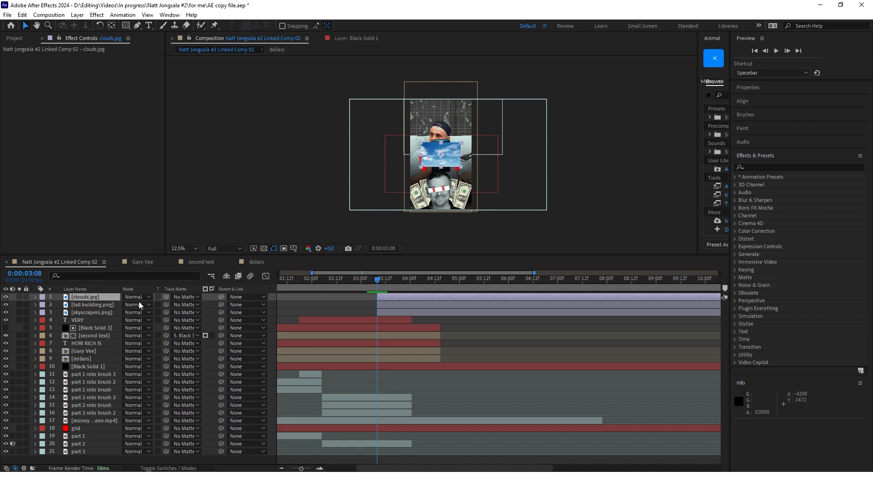
Stack the tall building above the skyscrapers and clouds images and enlarge them into a city scene filling the vertical frame.
click(91, 312)
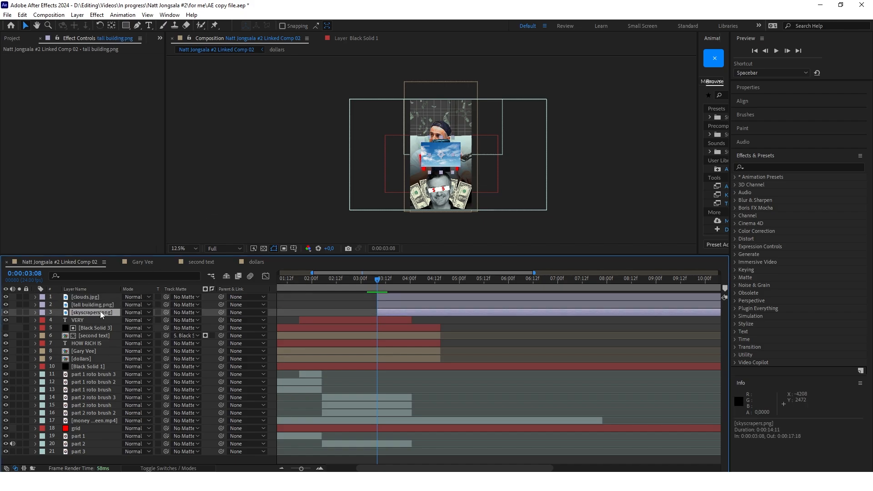
scroll(451, 172, up, 2)
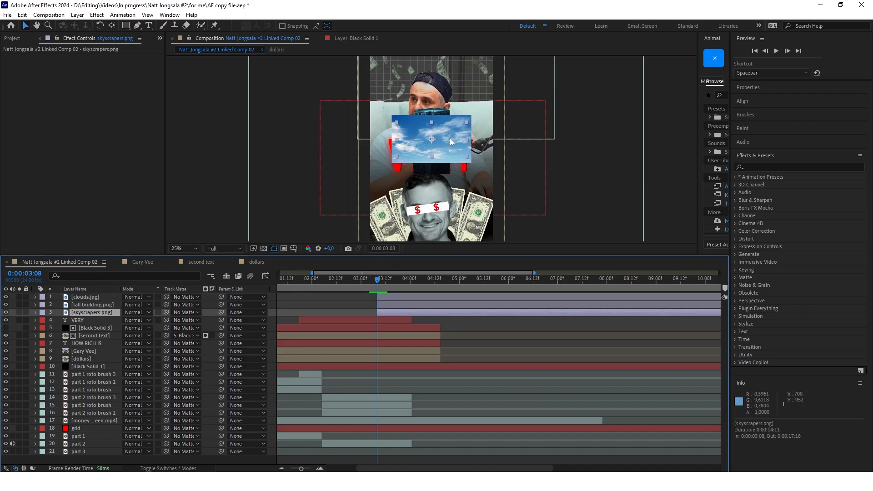
scroll(452, 131, down, 2)
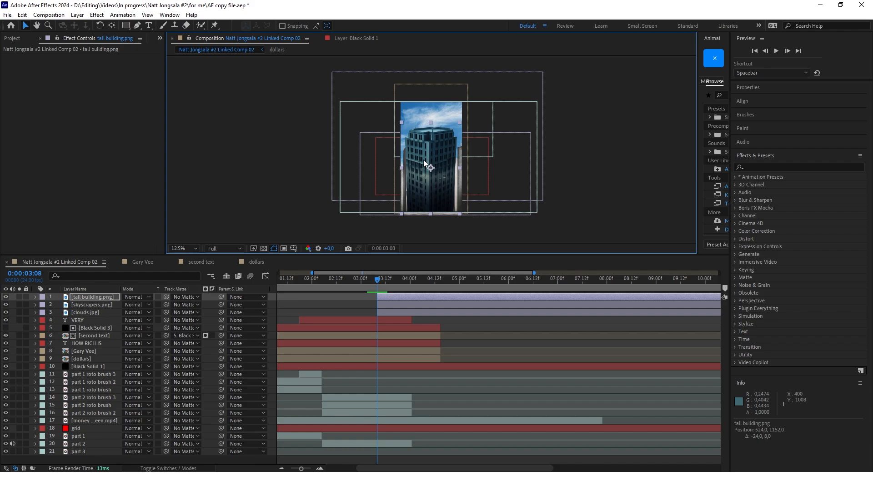
key(period)
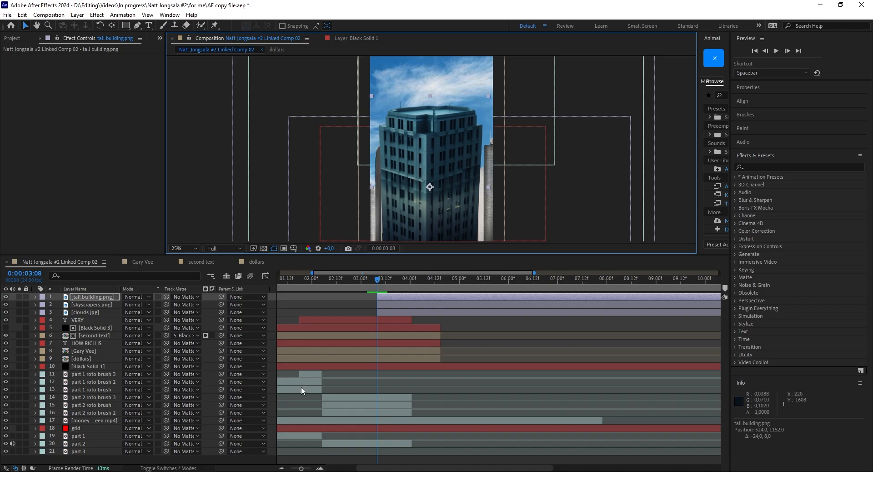
Switch to the Playground image generator in the browser, focus its empty prompt, and return to After Effects.
key(alt+Tab)
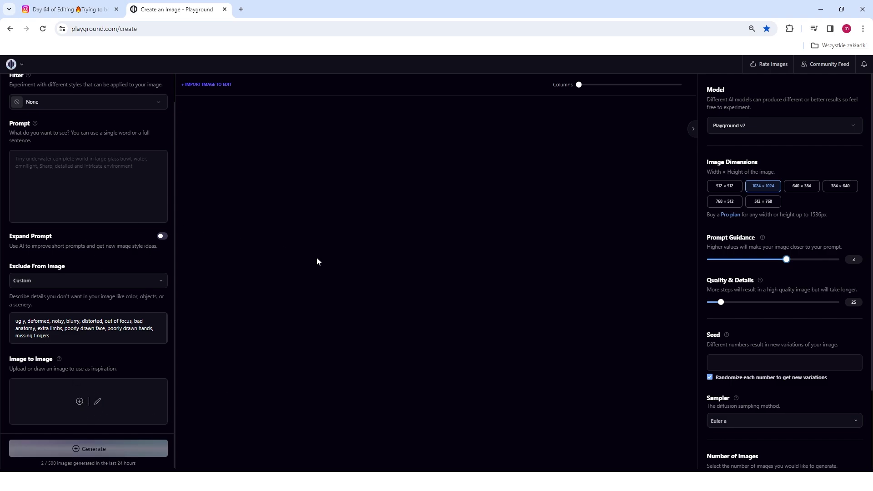
click(69, 166)
key(alt+Tab)
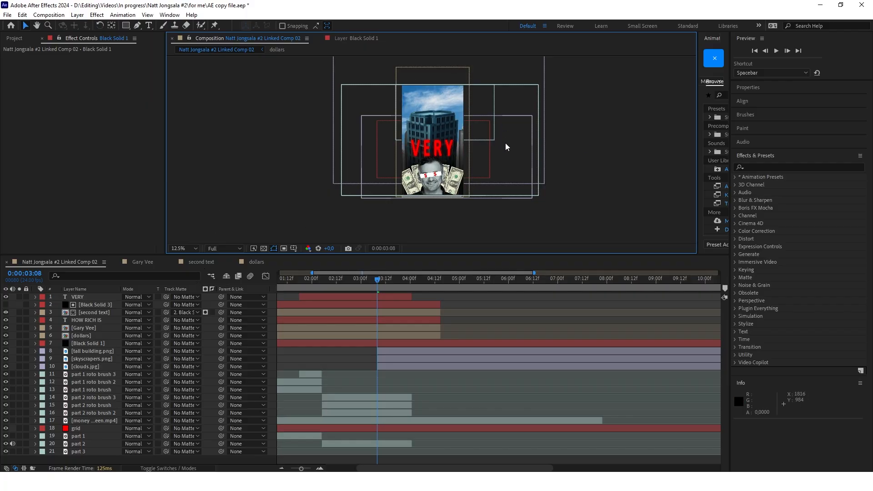
click(86, 344)
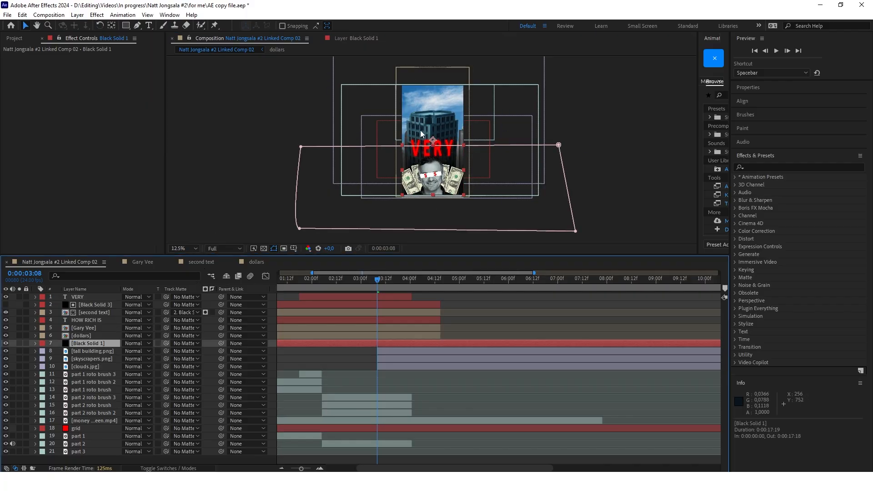
click(587, 131)
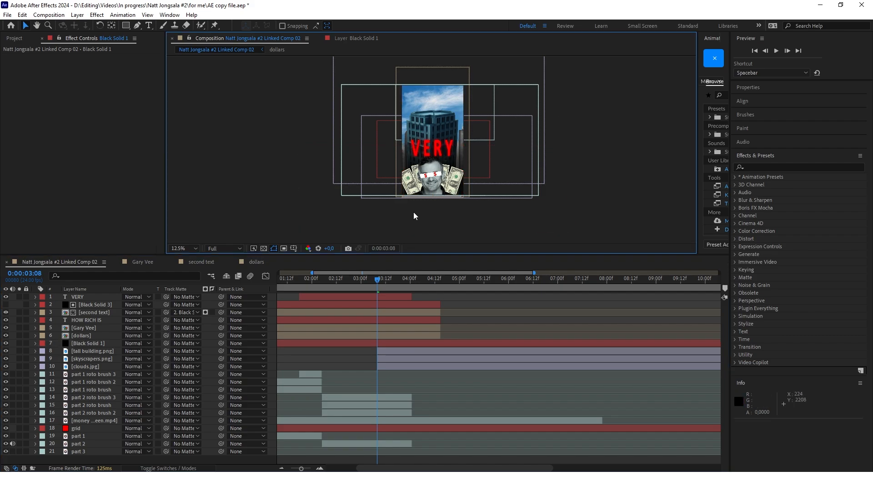
click(97, 344)
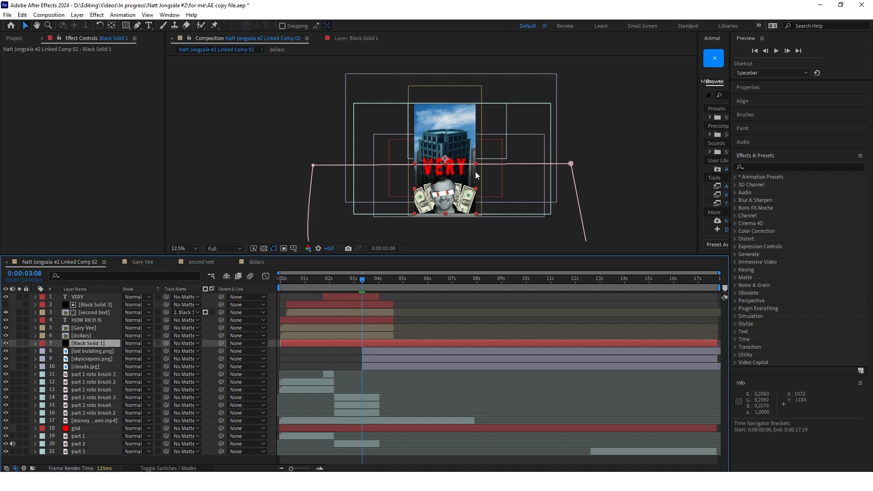
drag(476, 171, 453, 161)
Find the Hue/Saturation effect and apply it to the clouds.jpg layer.
click(758, 167)
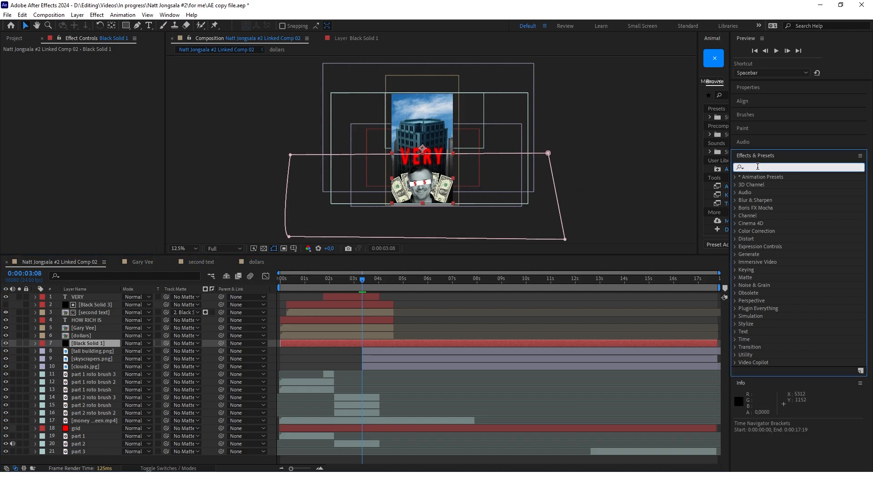
text(hue)
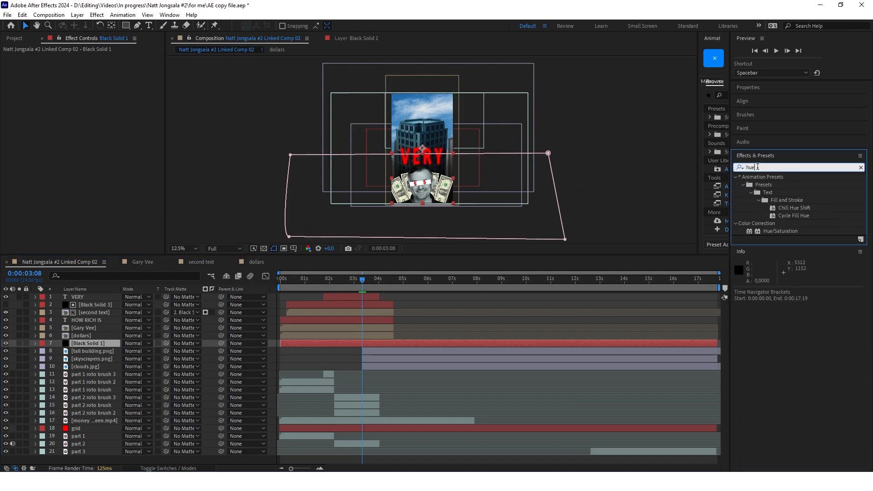
click(782, 231)
drag(782, 234, 420, 366)
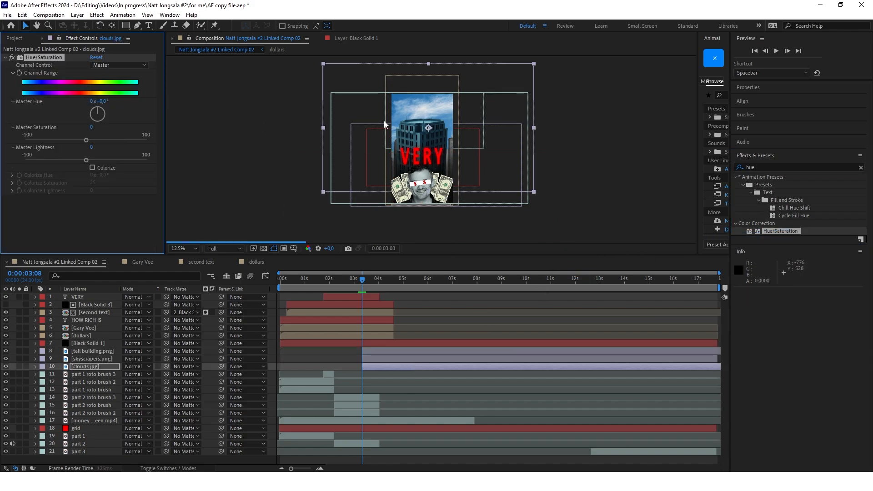
Set the clouds layer's Master Hue to -16° and Master Saturation to -75.
drag(86, 140, 51, 143)
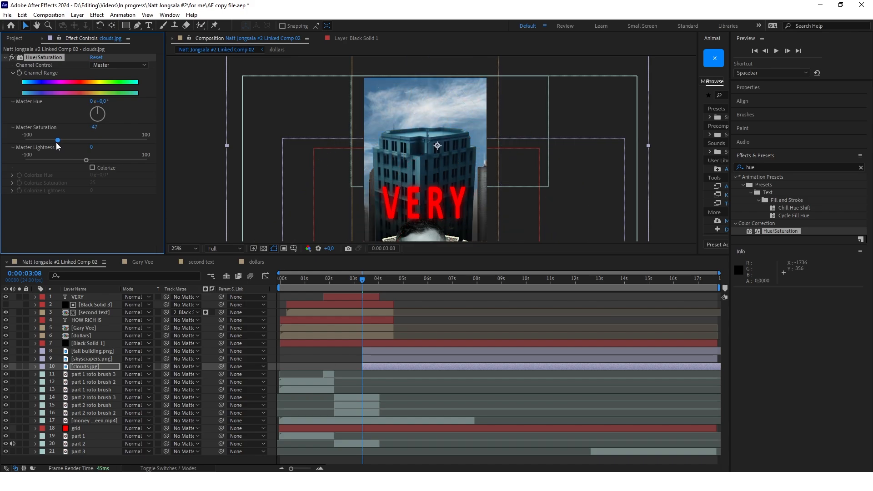
click(96, 109)
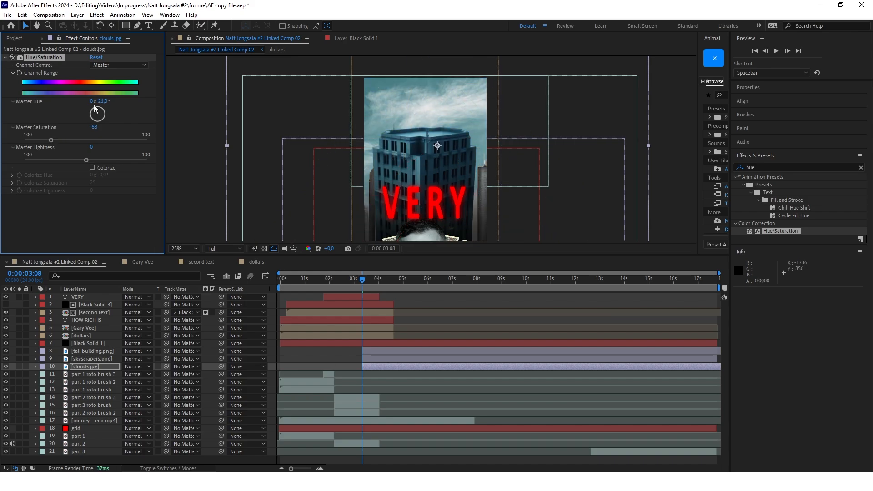
mouse_move(90, 108)
mouse_down()
mouse_move(92, 116)
mouse_move(95, 109)
mouse_up()
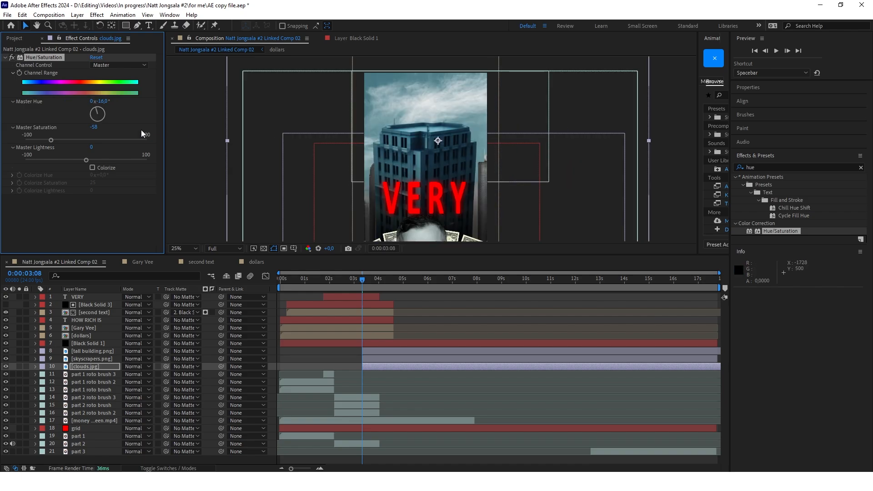
drag(51, 141, 42, 139)
scroll(444, 105, down, 1)
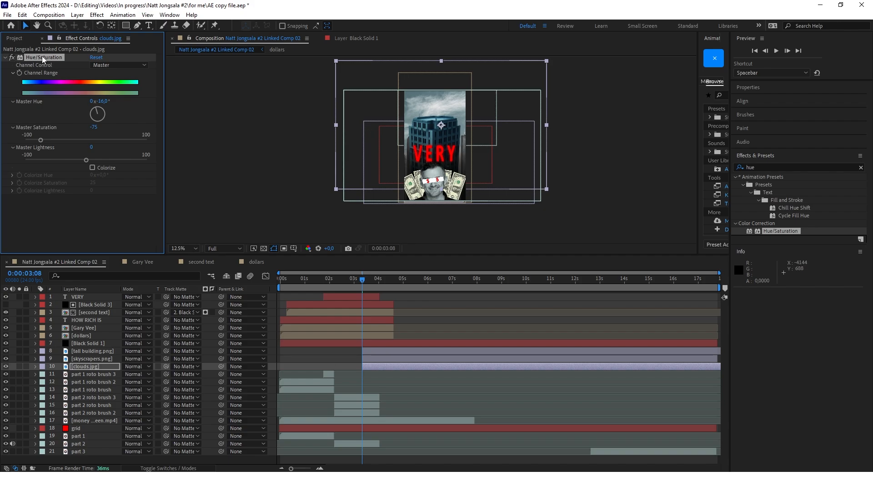
Copy the clouds' Hue/Saturation effect onto the skyscrapers.png layer and check it with the tall building temporarily hidden.
click(382, 360)
click(65, 75)
key(ctrl+v)
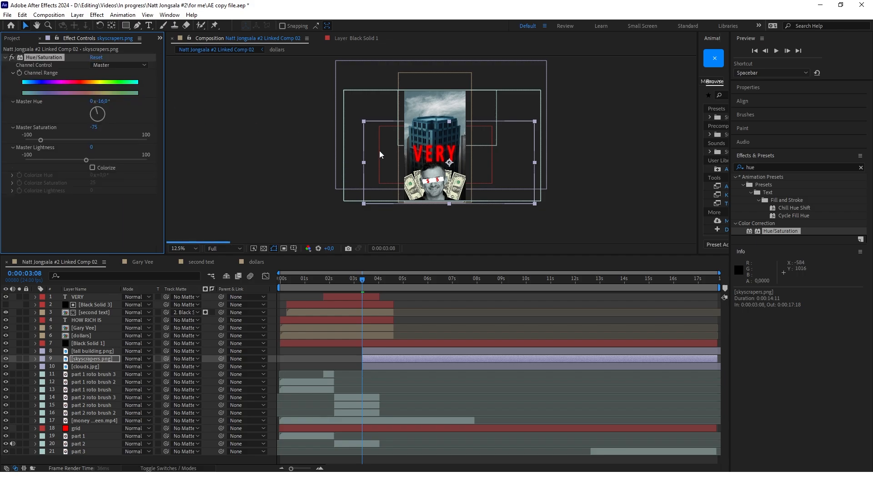
click(6, 351)
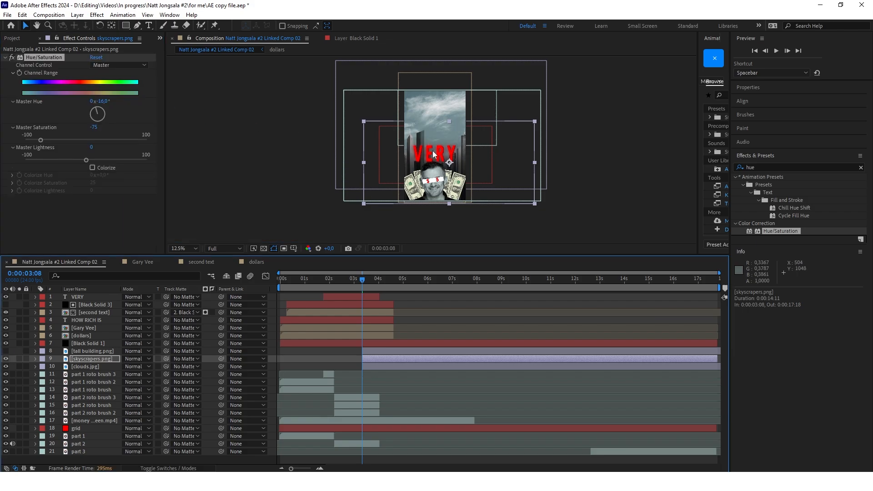
key(period)
key(comma)
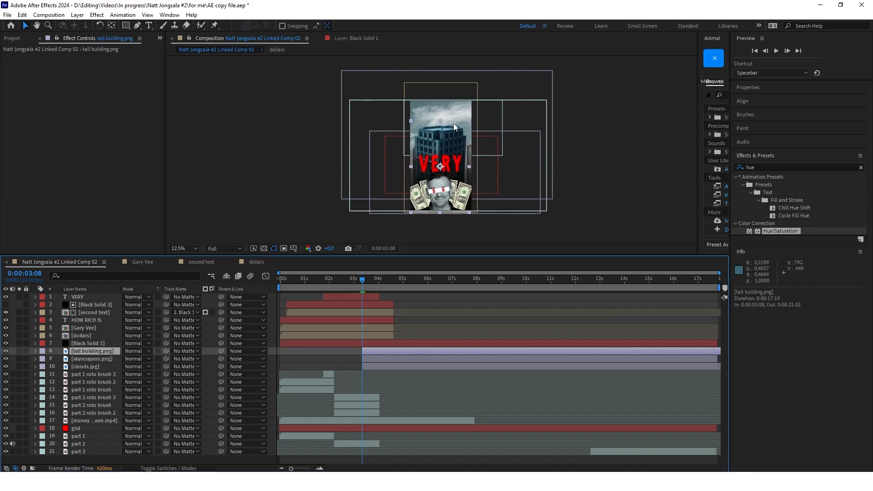
drag(452, 105, 449, 106)
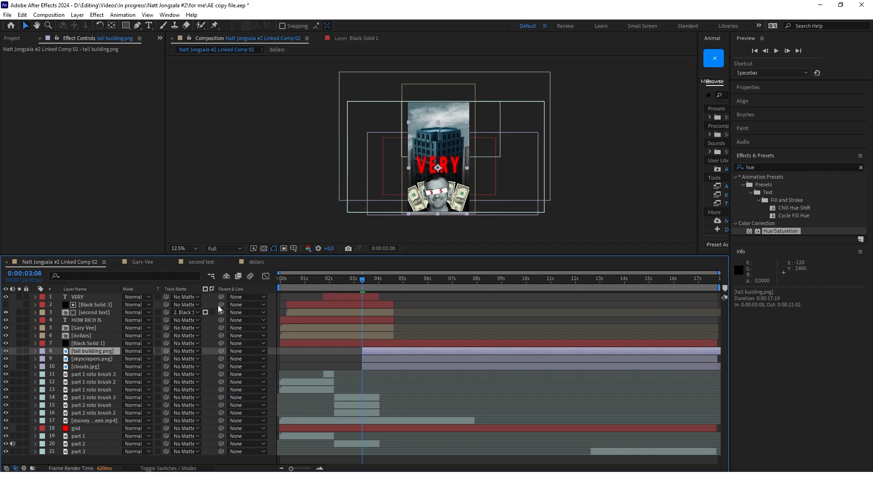
Add 100% Opacity keyframes to the skyscrapers and clouds layers at 0:00:03:08 and 0:00:03:14.
click(91, 359)
shift+click(89, 367)
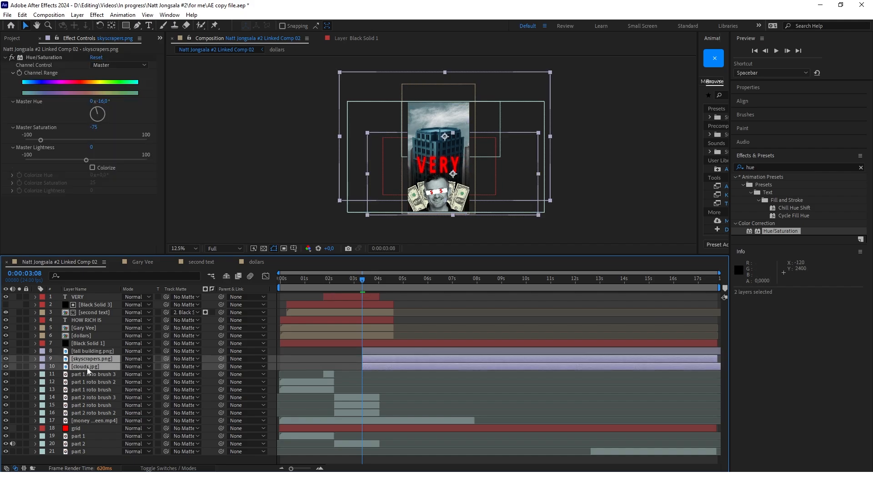
key(t)
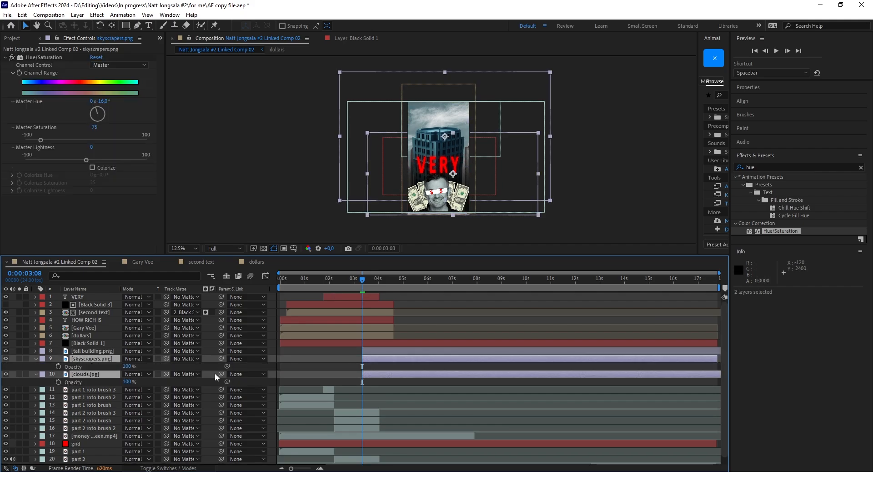
click(58, 367)
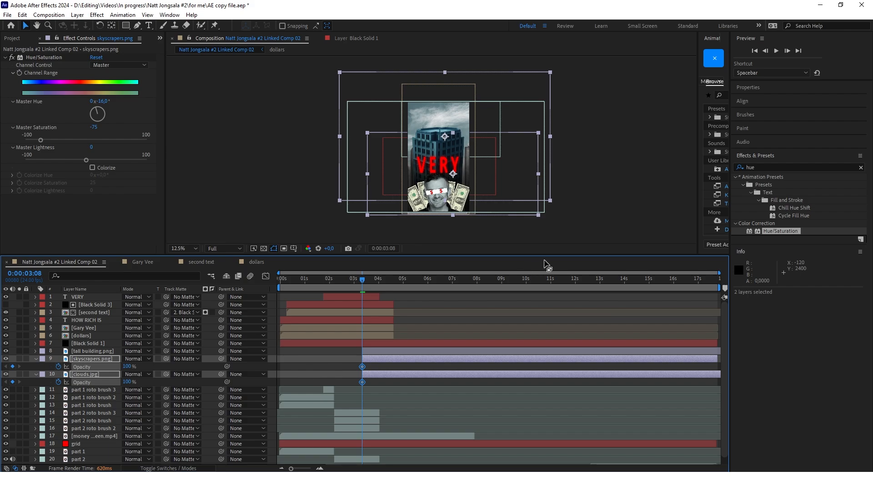
key(Page_Down)
key(Page_Down)
key(Page_Down)
key(Page_Down)
key(Page_Down)
key(Page_Down)
click(12, 366)
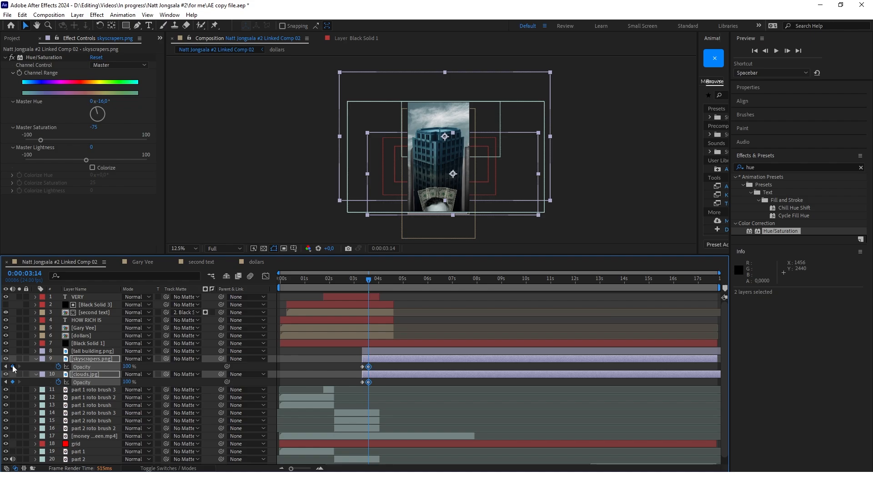
Set the Opacity of the skyscrapers and clouds layers to 0% at 0:00:03:08.
drag(367, 277, 362, 277)
scroll(371, 371, up, 1)
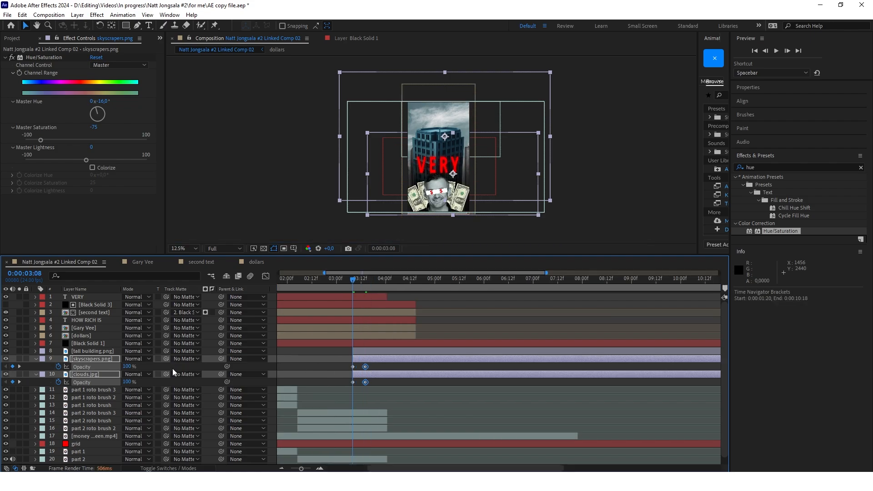
drag(123, 367, 32, 365)
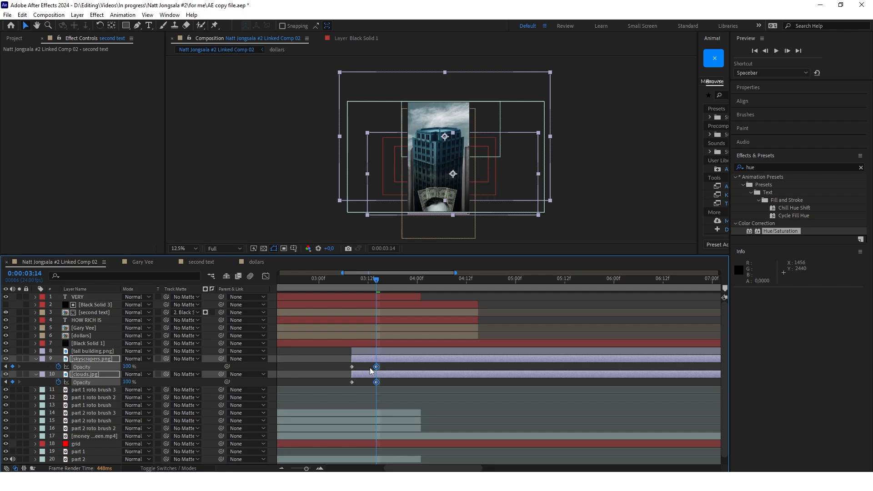
Lengthen the skyscrapers and clouds fade-in by moving both ending Opacity keyframes to 0:00:03:17.
scroll(370, 371, up, 2)
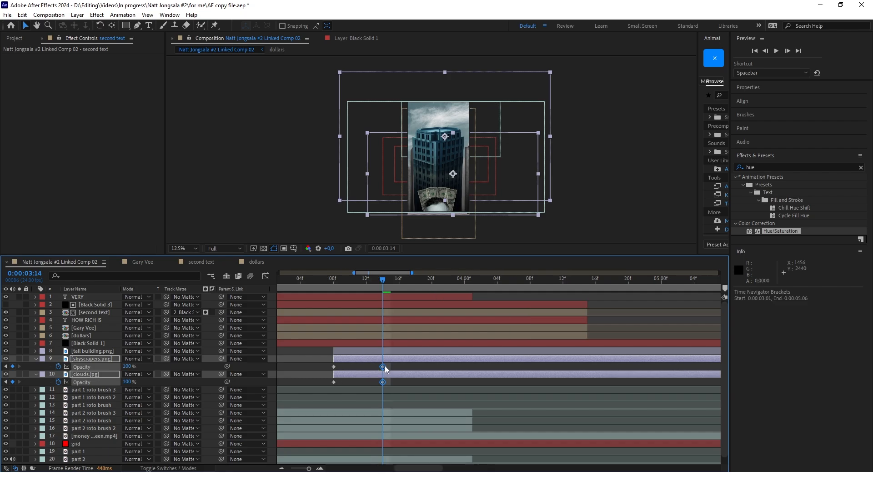
drag(384, 368, 408, 367)
click(625, 308)
scroll(395, 351, down, 2)
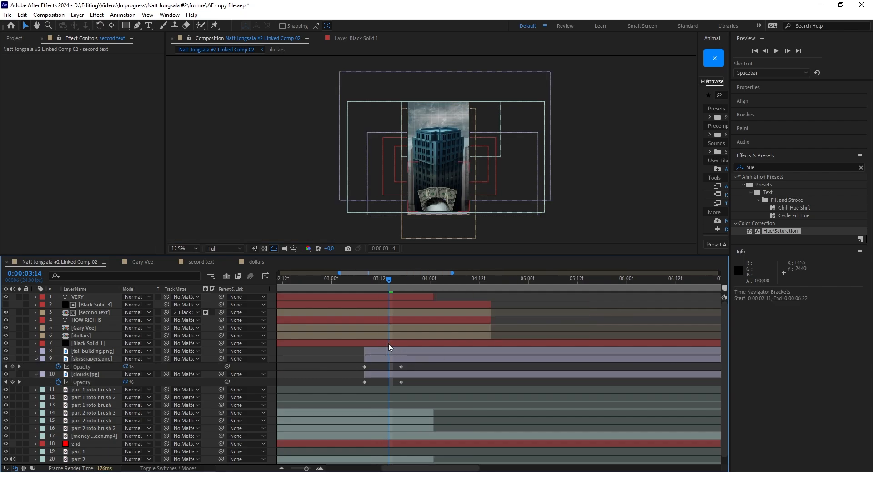
Add a Position keyframe to the tall building layer at 0:00:03:08 and move the playhead to 0:00:03:17.
click(389, 351)
key(i)
key(alt+shift+p)
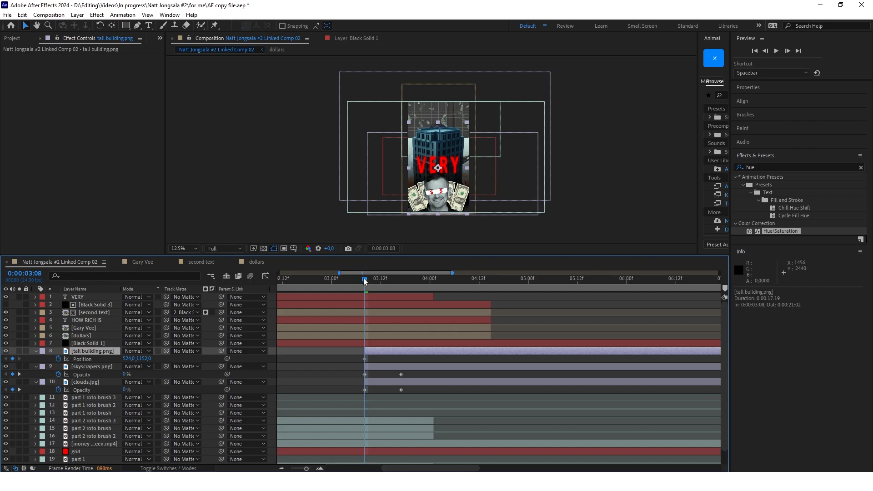
drag(365, 280, 401, 286)
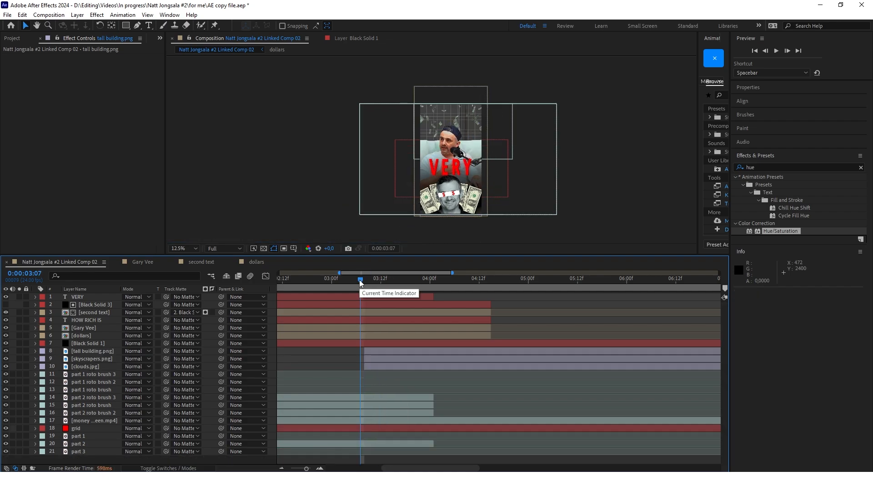
Preview the city scene's entrance and park the playhead just past the tall building's last Position keyframe, at 0:00:03:19.
key(space)
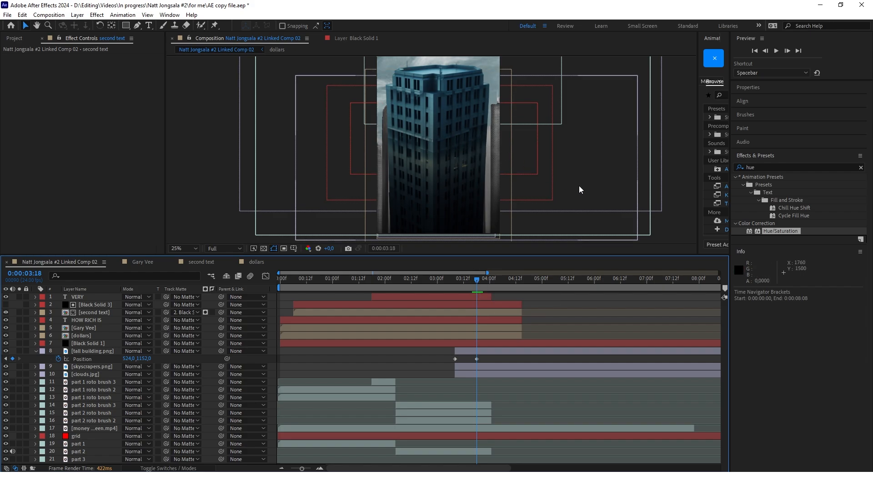
key(Page_Down)
key(Page_Down)
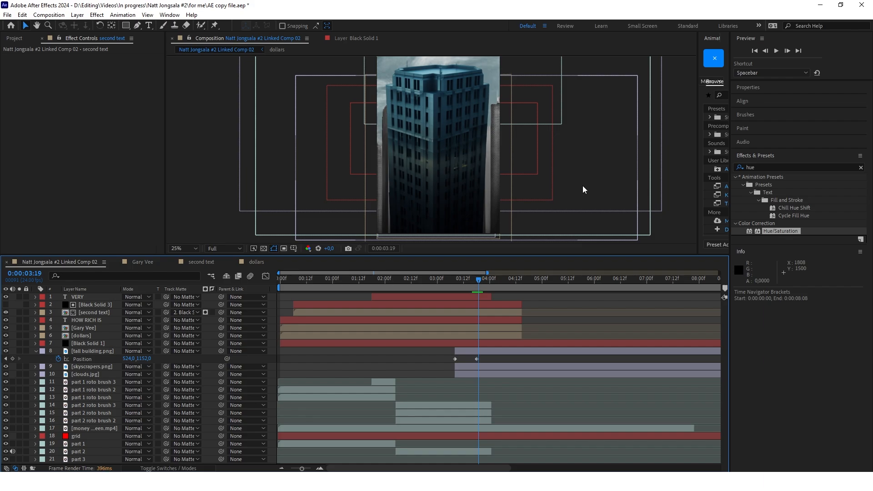
key(Page_Up)
scroll(459, 138, down, 1)
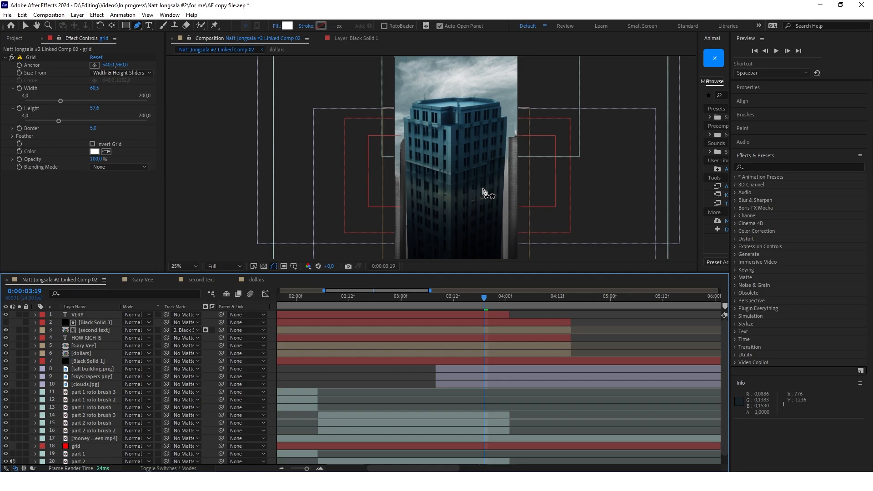
Duplicate the tall building layer with its animation and clear the layer selection.
click(487, 368)
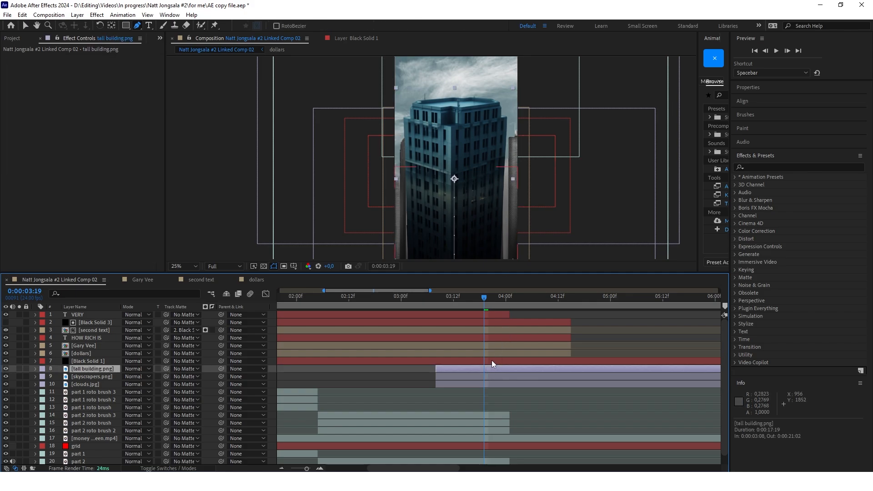
key(ctrl+d)
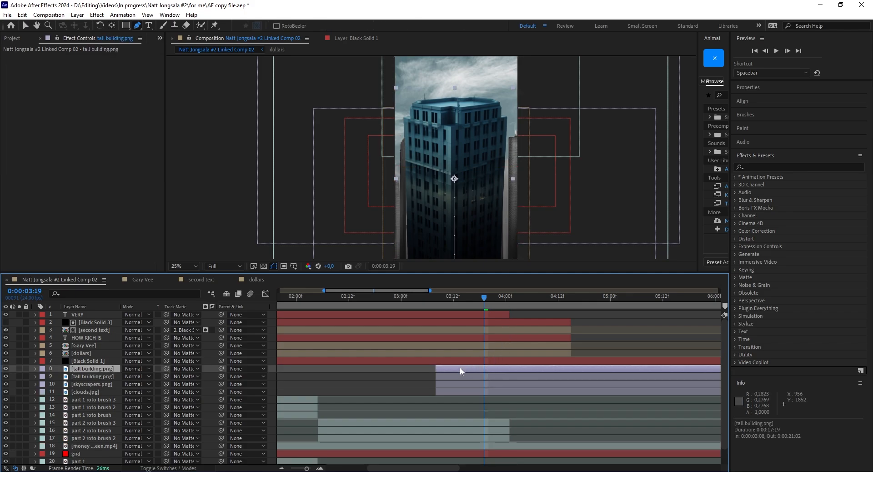
click(219, 451)
Draw a white five-sided Pen shape over the building's upper part, its pointed lower edge following the facade ledge.
mouse_move(334, 274)
mouse_down()
mouse_move(333, 233)
mouse_move(344, 242)
mouse_move(343, 272)
mouse_up()
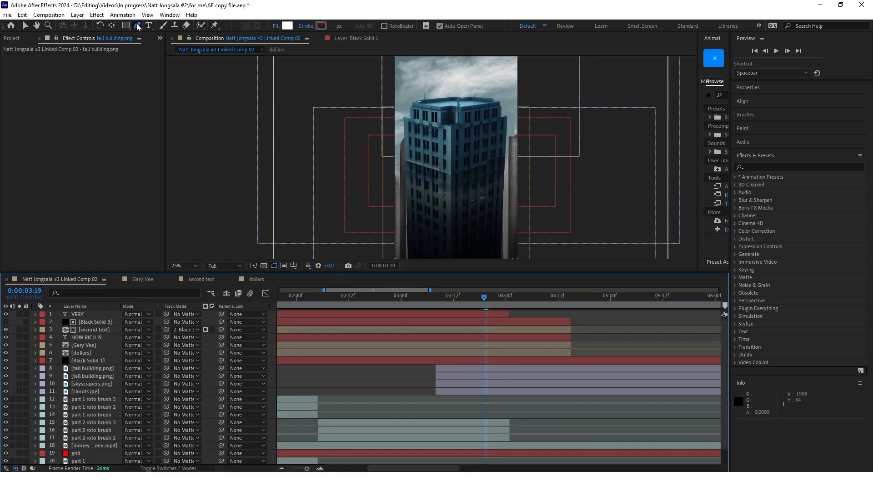
scroll(418, 155, up, 2)
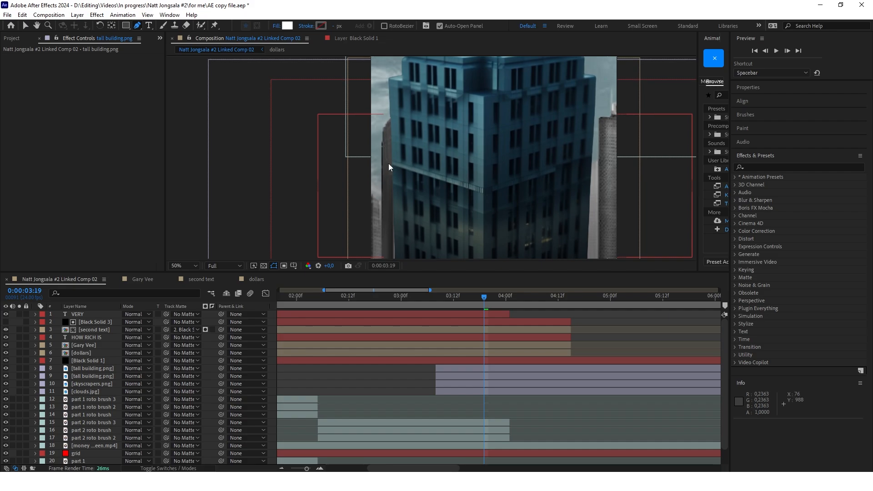
scroll(389, 166, up, 2)
click(383, 159)
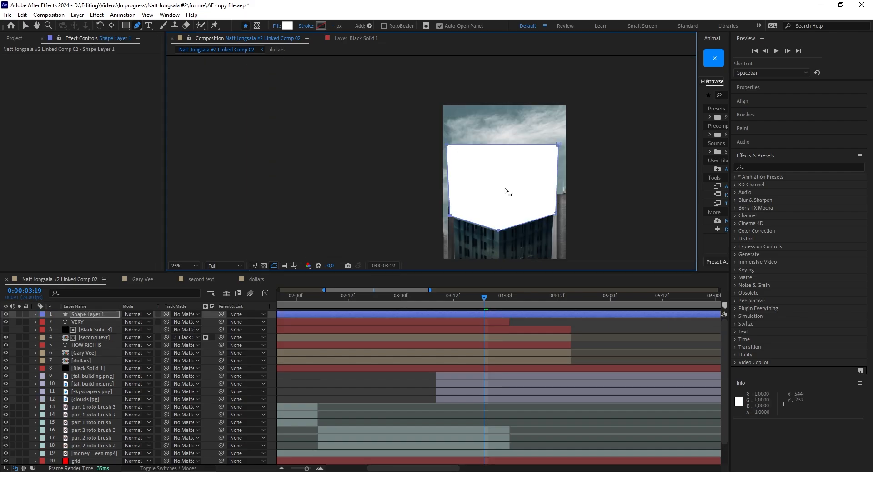
key(v)
Place Shape Layer 1 directly above the upper tall building copy and use it as that copy's track matte.
drag(79, 313, 98, 371)
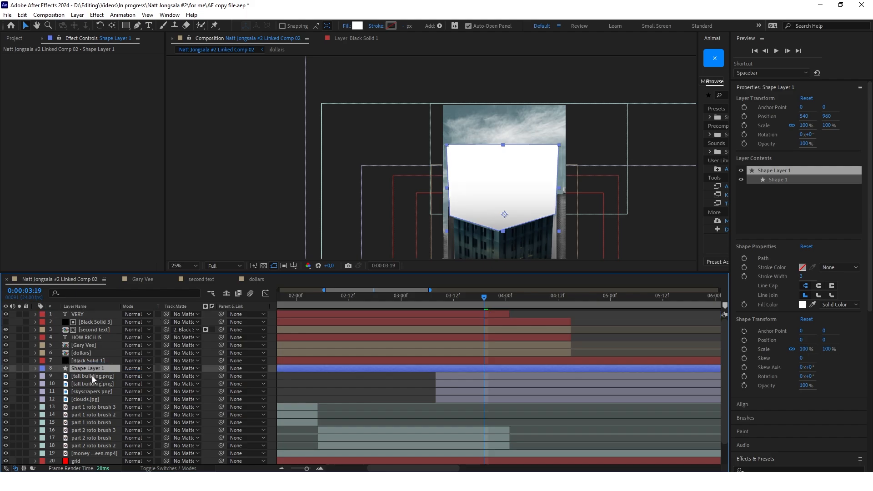
click(91, 375)
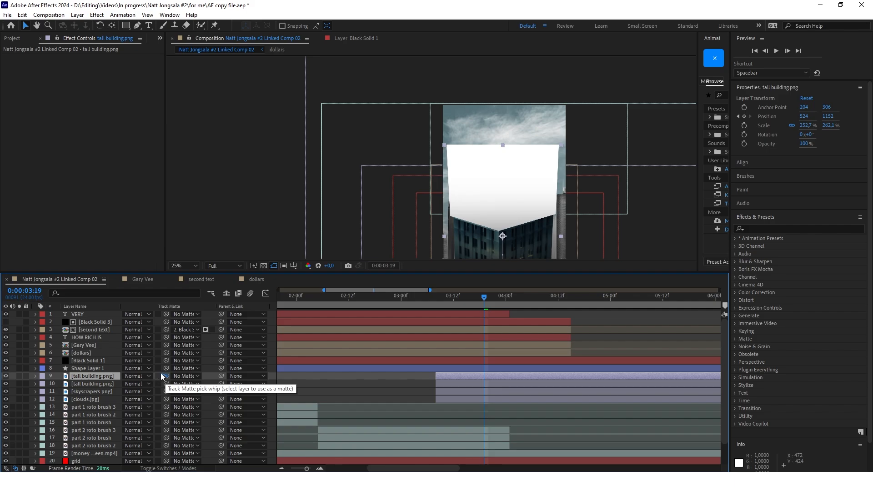
drag(160, 376, 93, 368)
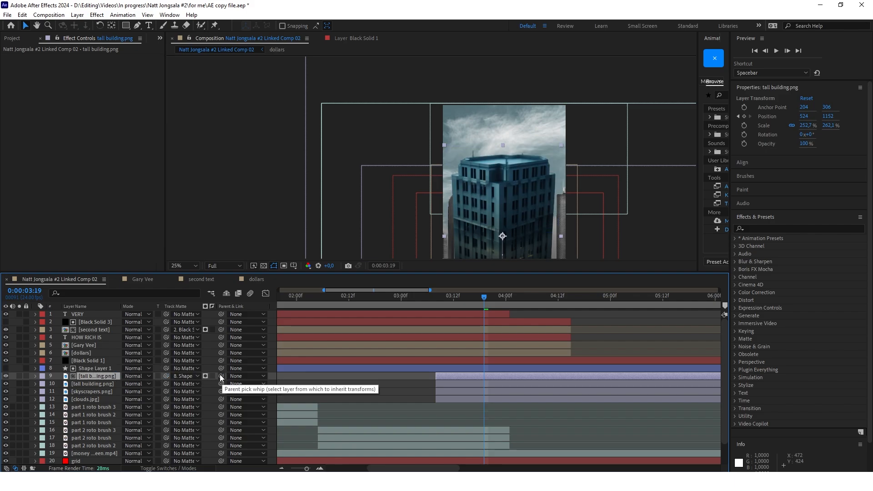
Parent the upper tall building copy to Shape Layer 1 and test the link by shifting the shape layer's vertical position.
drag(221, 378, 97, 372)
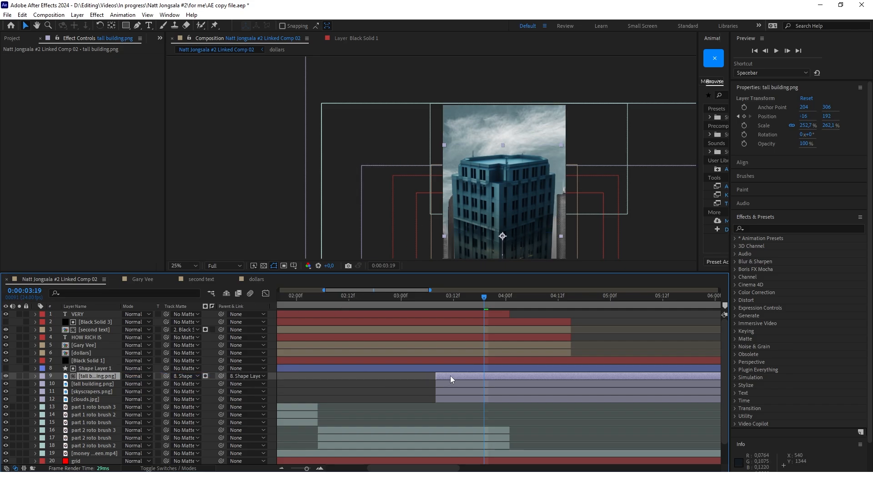
click(94, 368)
key(p)
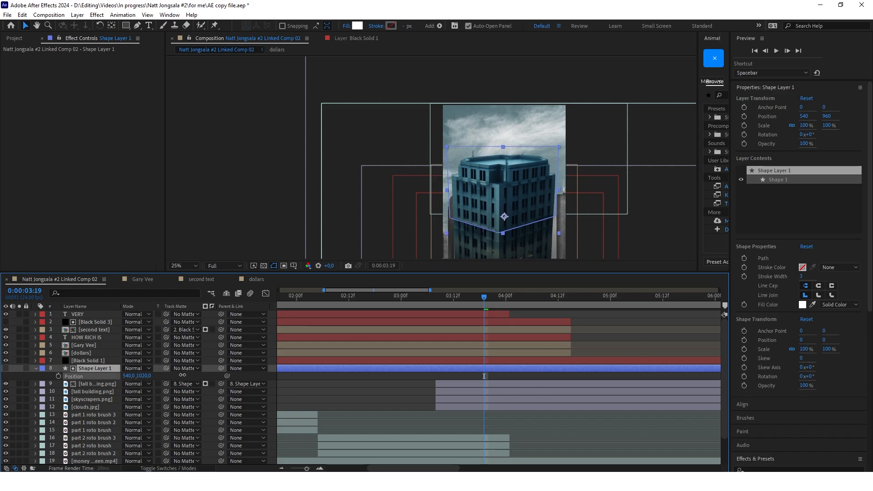
drag(144, 376, 122, 363)
scroll(513, 160, down, 1)
scroll(518, 193, up, 1)
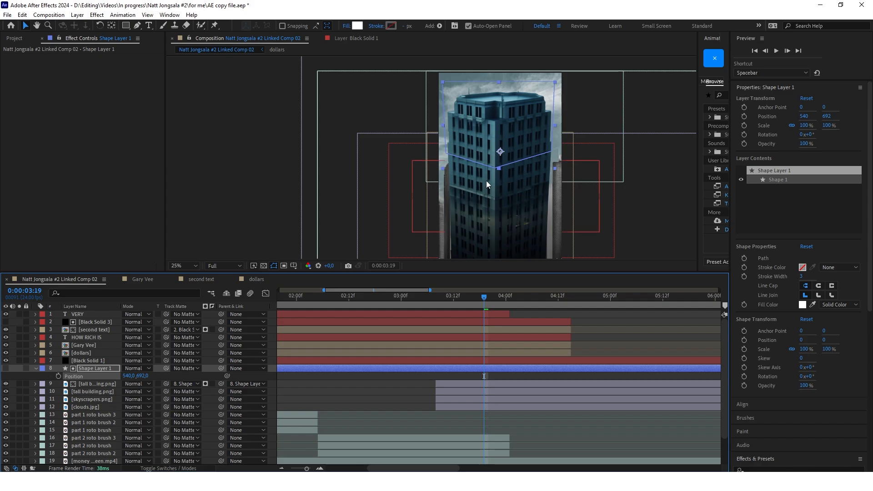
click(6, 391)
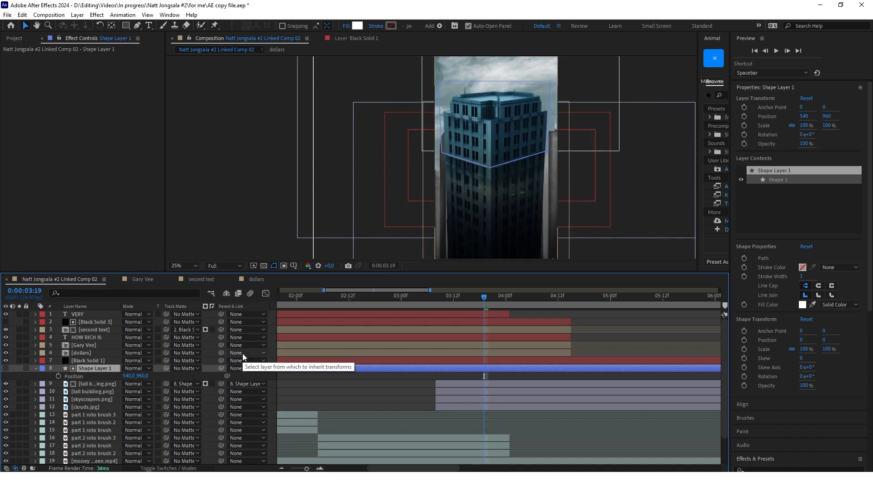
Duplicate Shape Layer 1 and reshape the copy's path so it covers the building below the facade ledge instead of above it.
key(ctrl+d)
scroll(478, 139, down, 2)
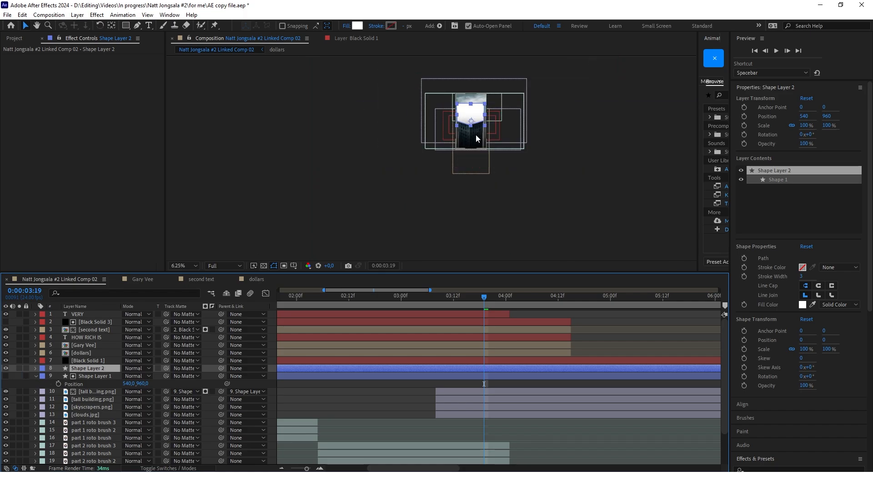
scroll(477, 139, up, 2)
key(g)
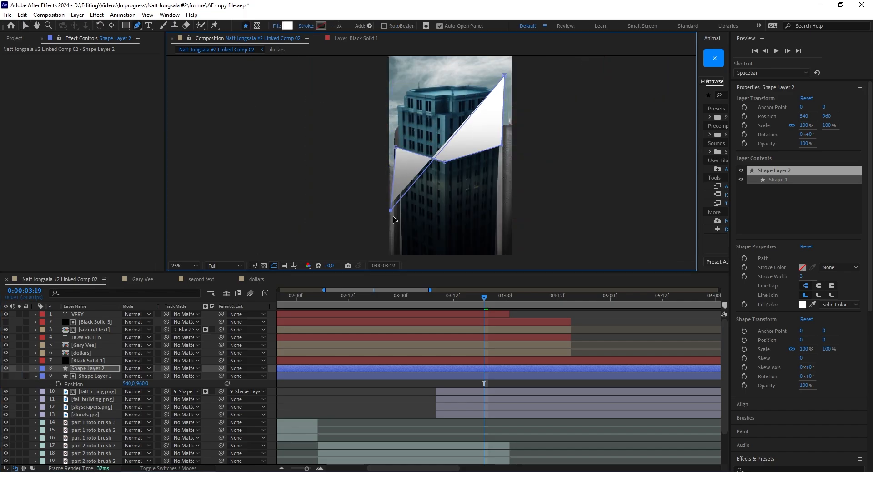
scroll(337, 109, down, 1)
drag(421, 92, 421, 198)
drag(364, 164, 363, 195)
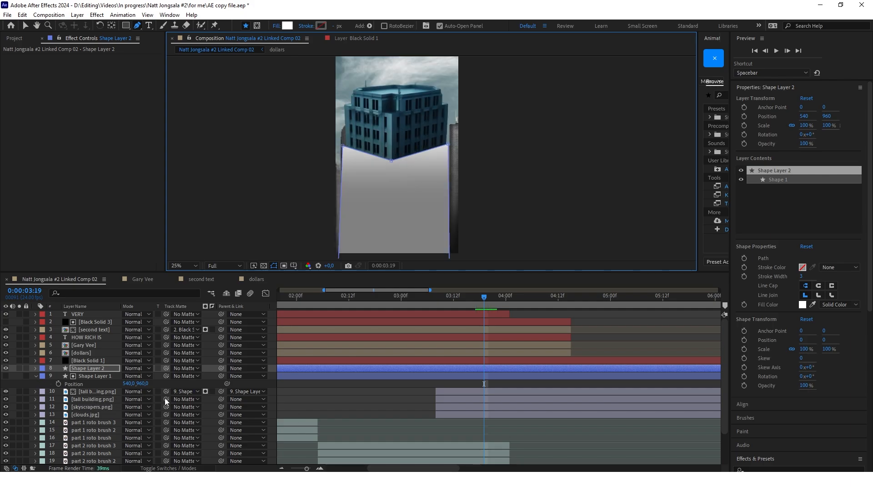
Use Shape Layer 2 as the lower tall building's track matte and trim both matte shape layers to start with the building layers.
drag(166, 400, 91, 368)
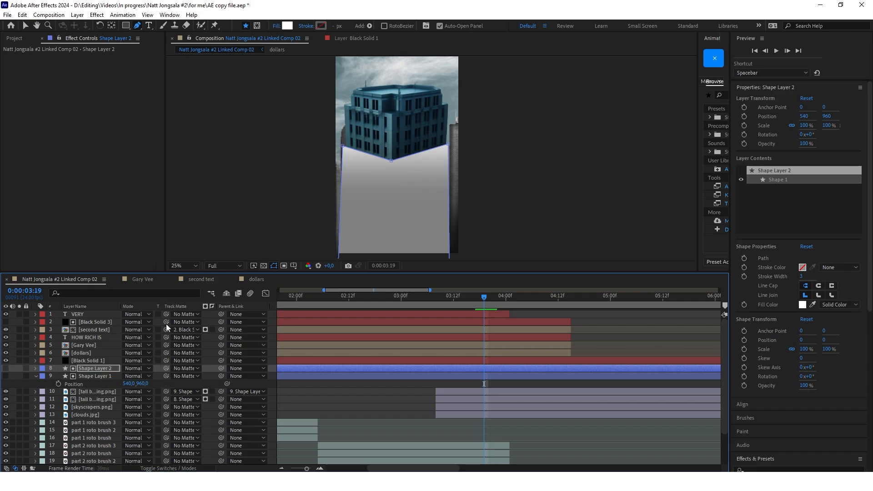
drag(287, 368, 456, 366)
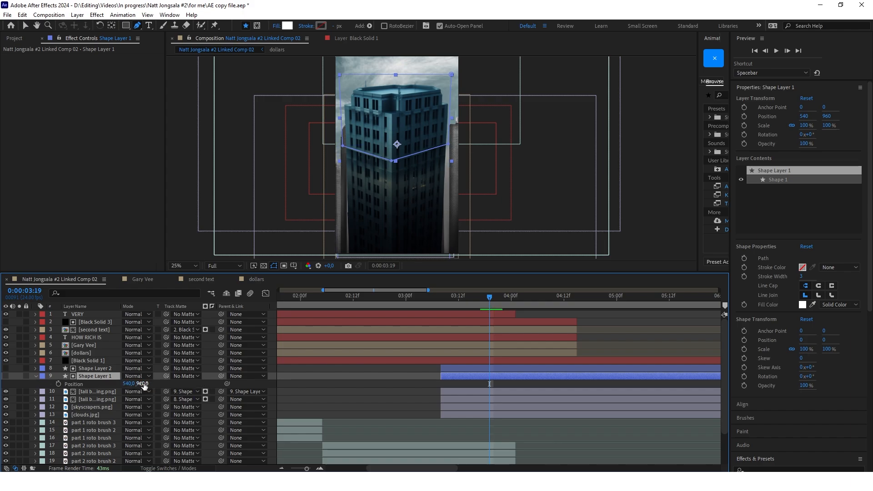
Raise Shape Layer 1 to a Y position of 675 to lift the building's upper part off the lower part.
drag(144, 386, 45, 370)
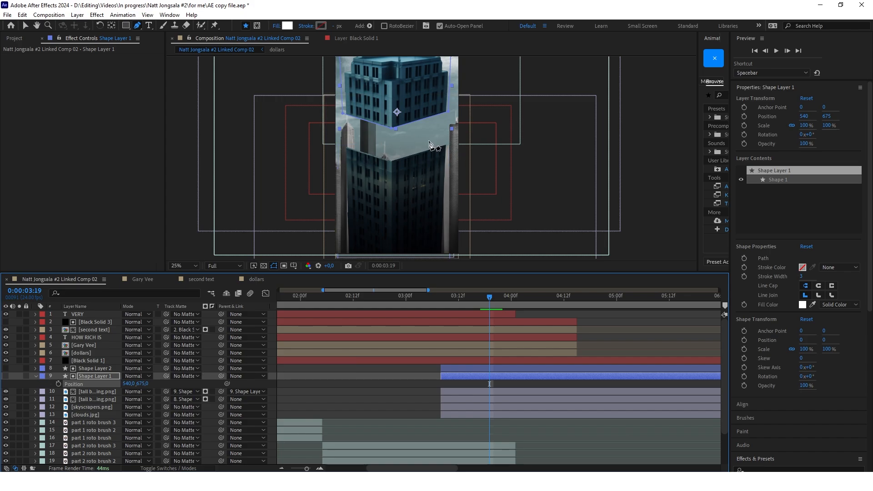
key(v)
click(186, 368)
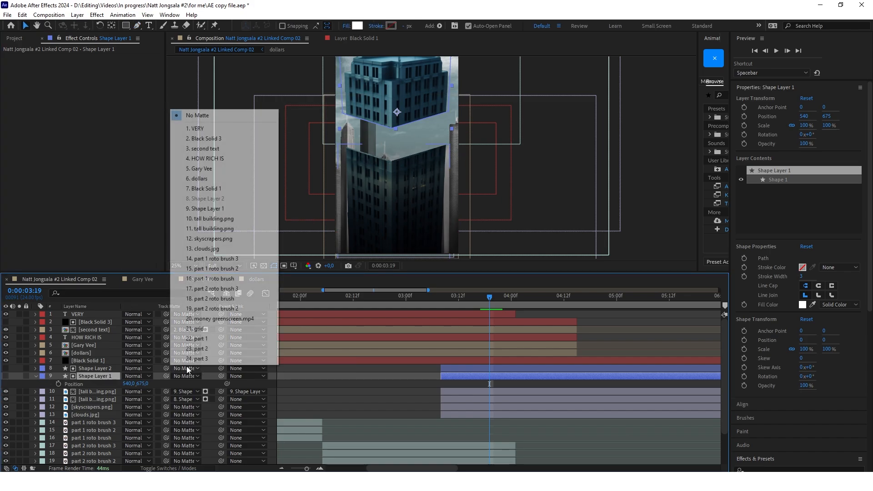
click(267, 382)
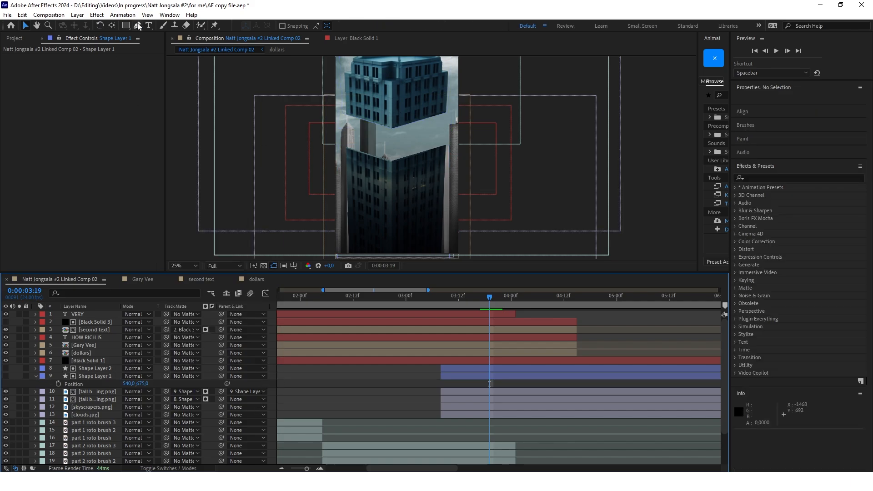
Draw a five-sided Pen shape over the lower building's cut top, spanning both outer corners with one point raised behind the ledge.
key(g)
scroll(406, 131, up, 3)
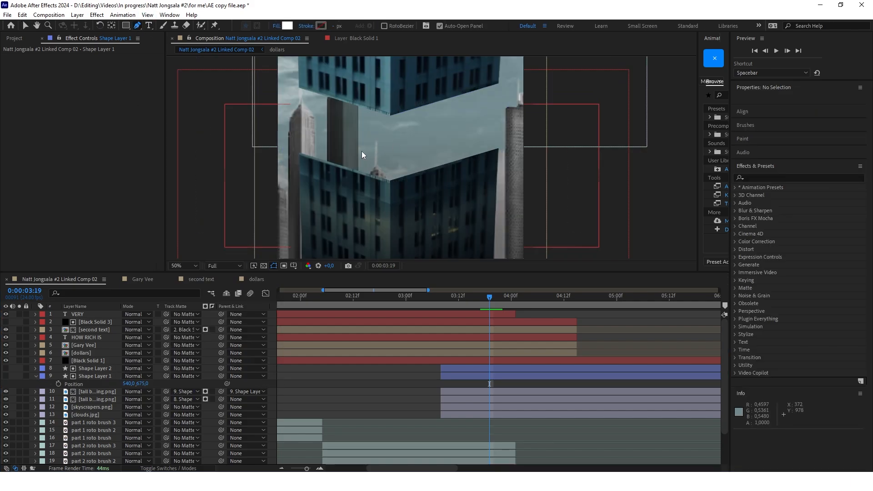
scroll(362, 152, up, 3)
scroll(231, 159, up, 2)
scroll(273, 162, up, 2)
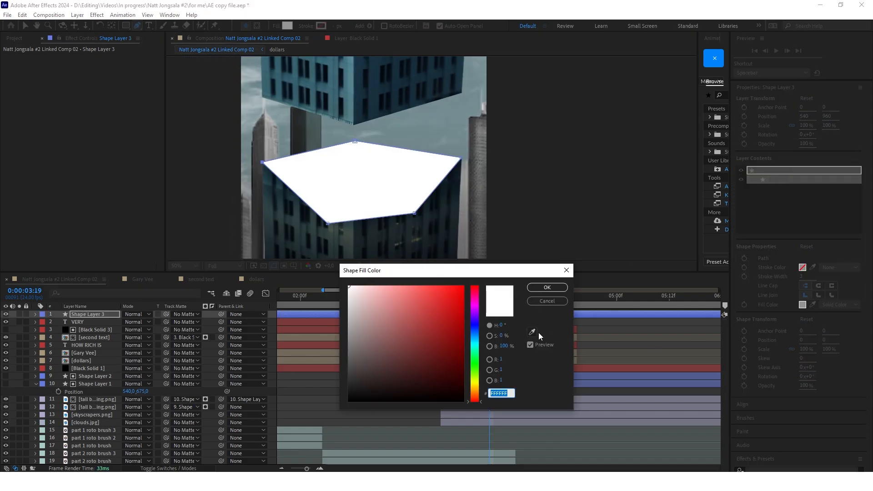
Fill Shape Layer 3 with dark teal 1D3841 sampled from the facade and place it directly below the lower tall building layer.
click(532, 332)
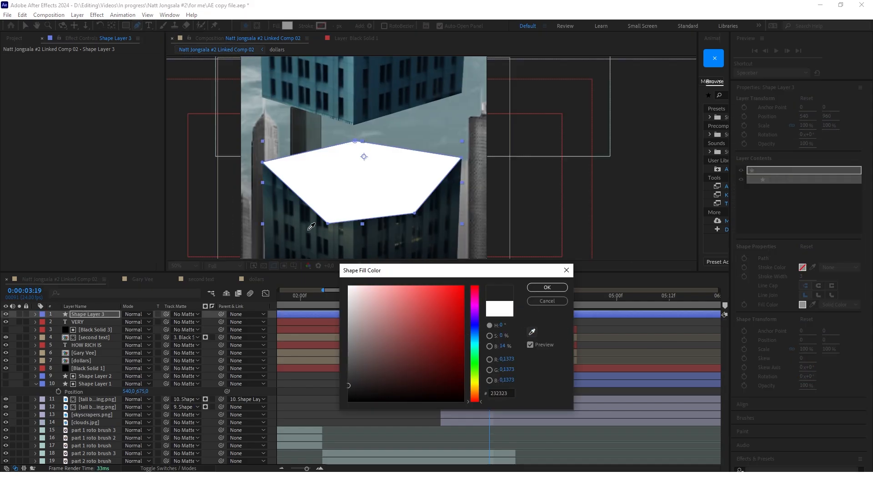
click(383, 230)
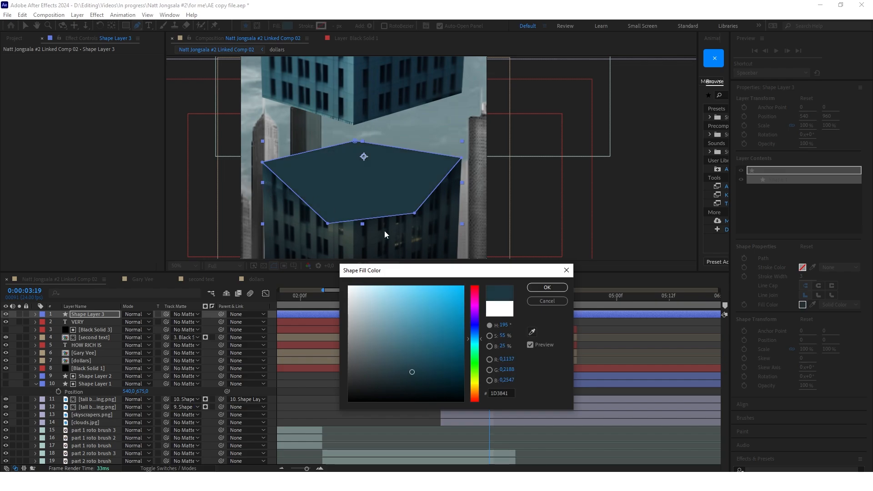
click(555, 286)
drag(108, 315, 94, 408)
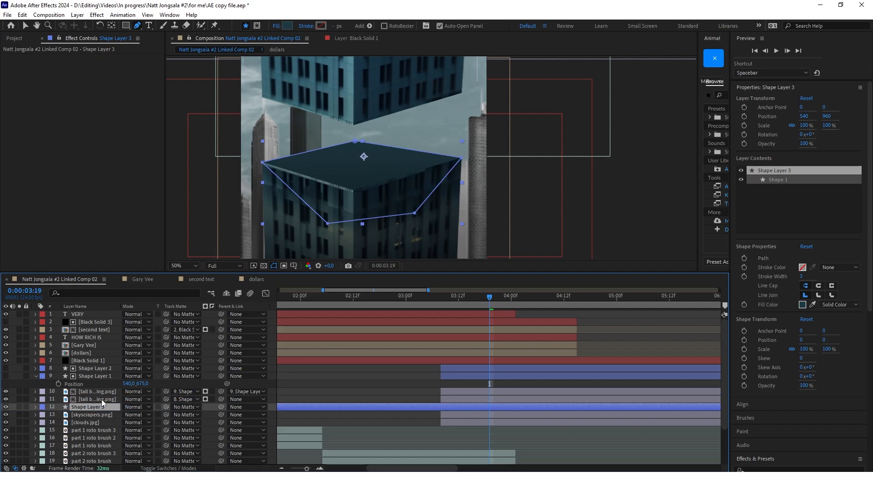
Move the rear corner of Shape Layer 3 slightly upward to refine the perspective of the building's cut top.
scroll(366, 153, down, 4)
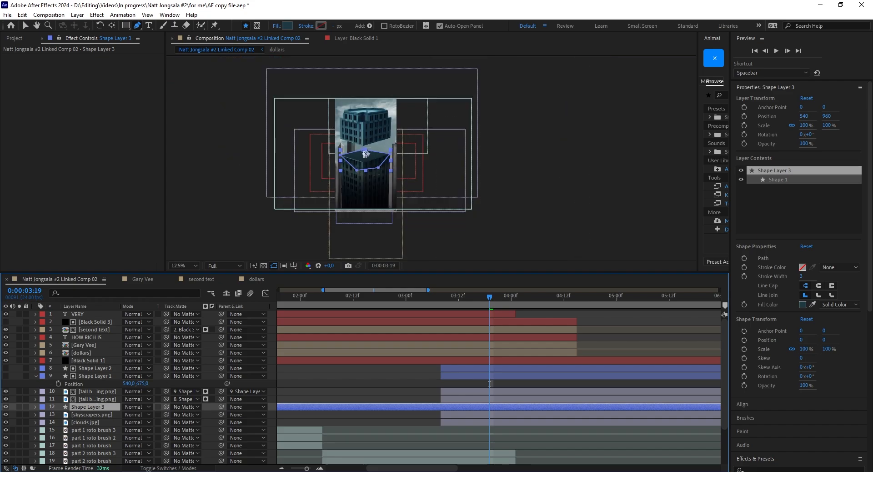
scroll(364, 152, up, 6)
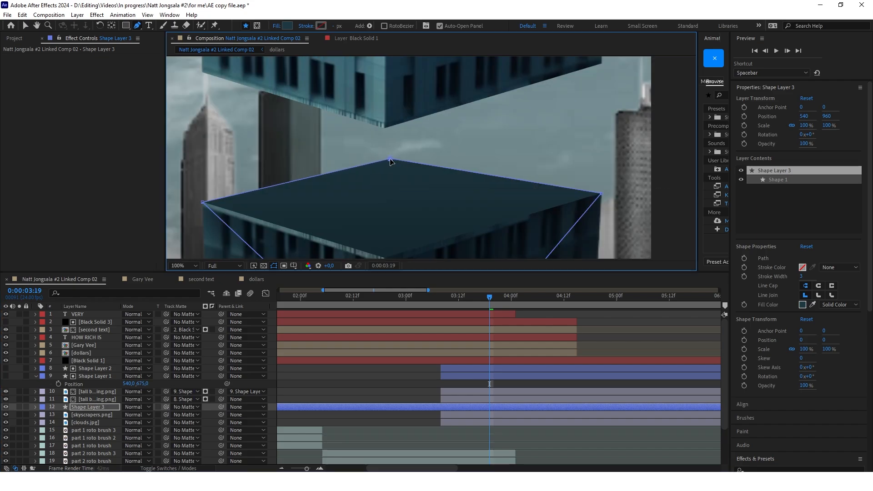
drag(390, 160, 394, 152)
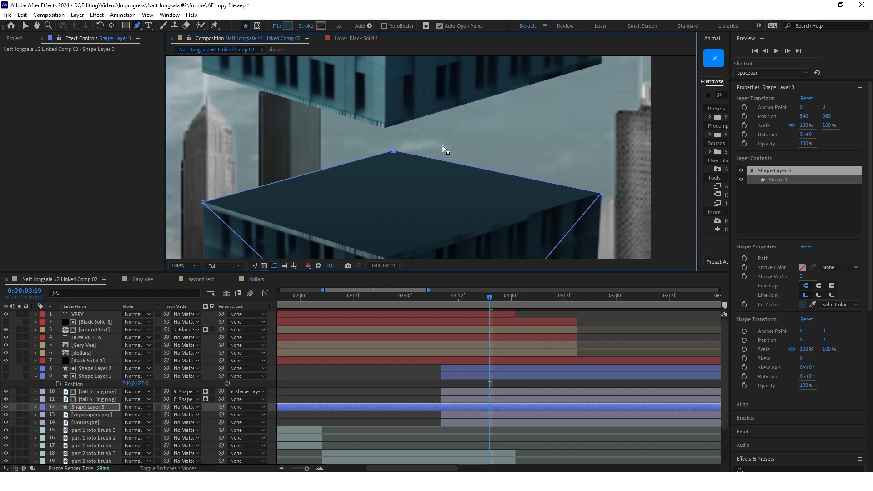
scroll(436, 143, down, 2)
scroll(439, 148, up, 2)
Trim the start of Shape Layer 3 to match the start of the tall building layers.
key(v)
key(minus)
key(minus)
drag(282, 406, 372, 403)
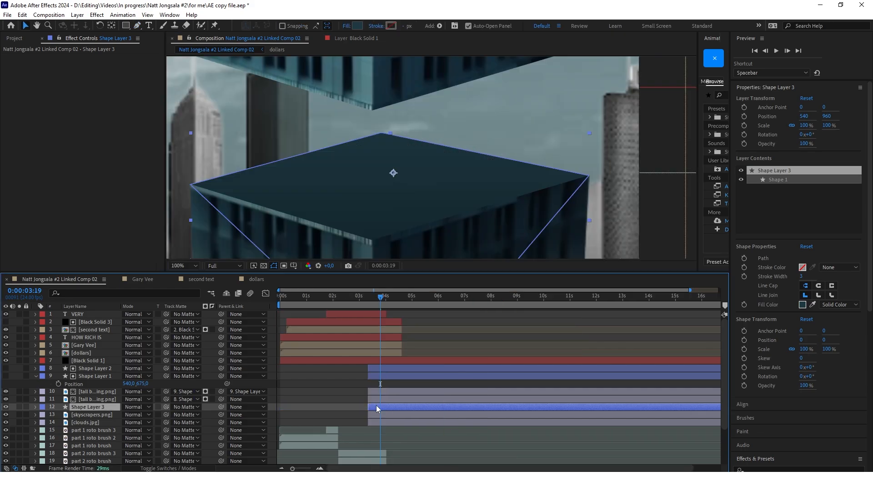
key(equal)
key(equal)
Change the fill of Shape Layer 3 to the lighter grey 667073 and clear the layer selection.
click(357, 25)
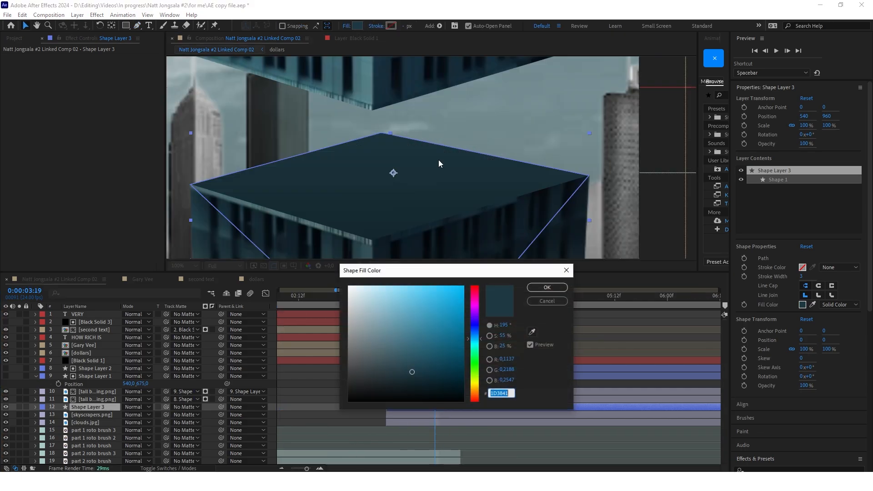
drag(411, 370, 392, 368)
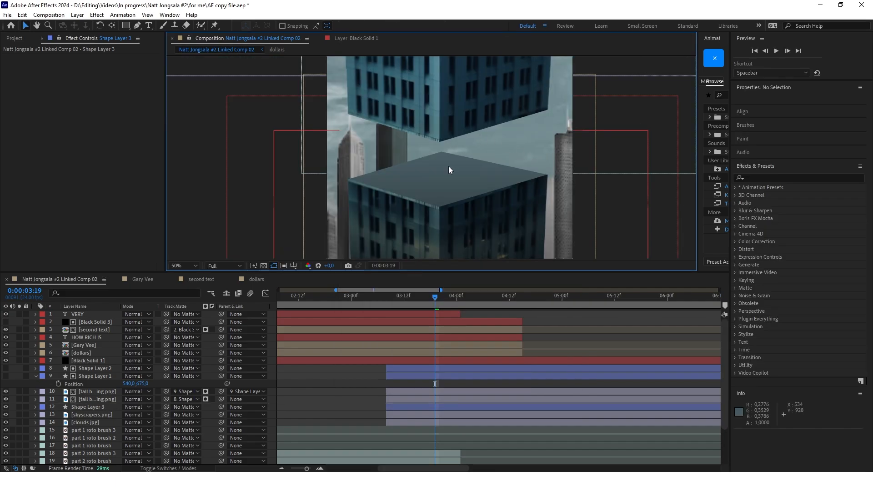
click(439, 160)
click(359, 26)
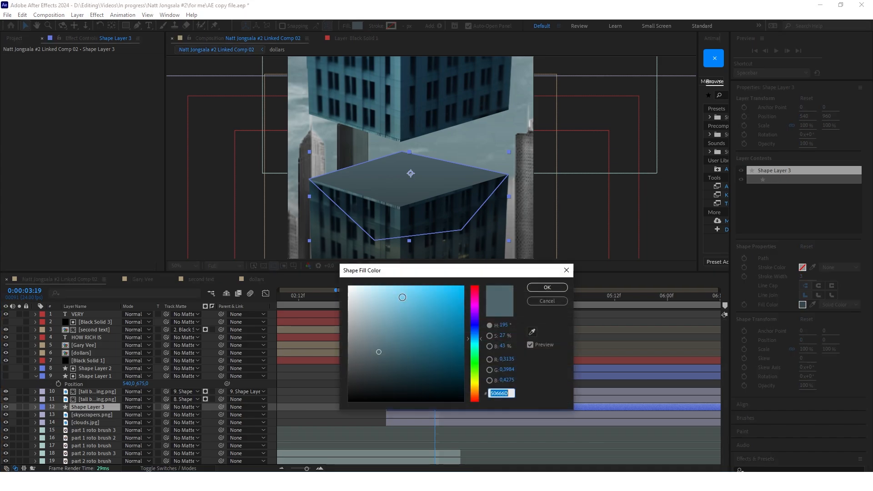
drag(380, 352, 372, 344)
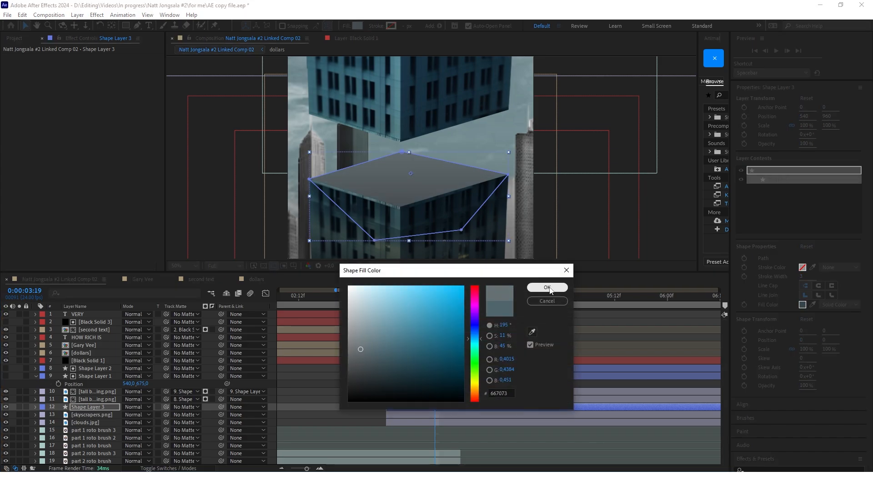
click(547, 287)
click(189, 133)
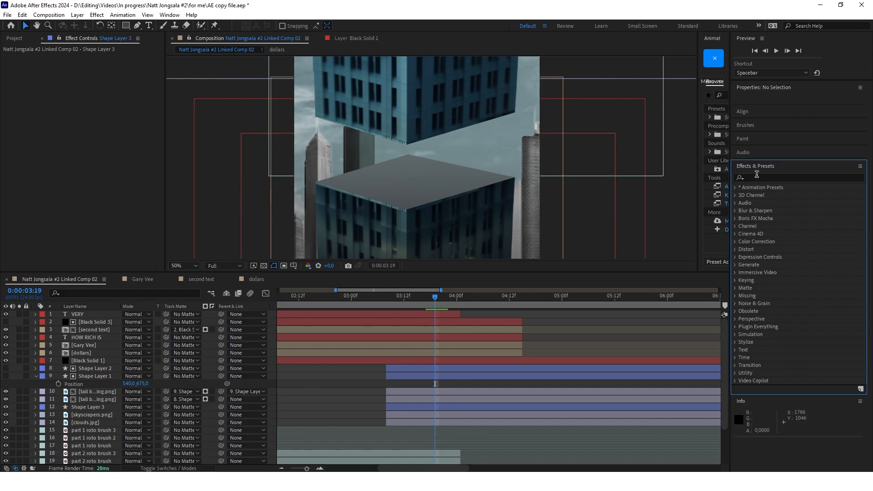
Find the Inner Shadow user preset, apply it to Shape Layer 3 and collapse its effects.
click(757, 178)
text(inn)
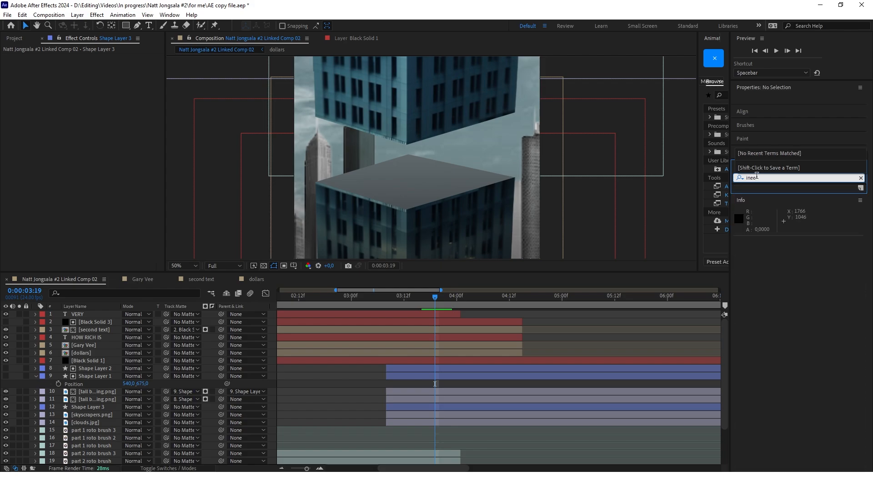
text(e)
drag(778, 203, 438, 406)
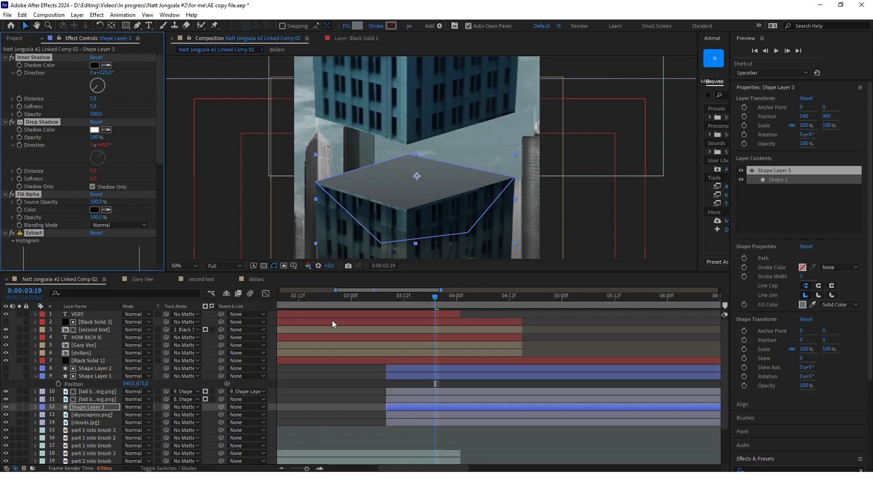
click(5, 121)
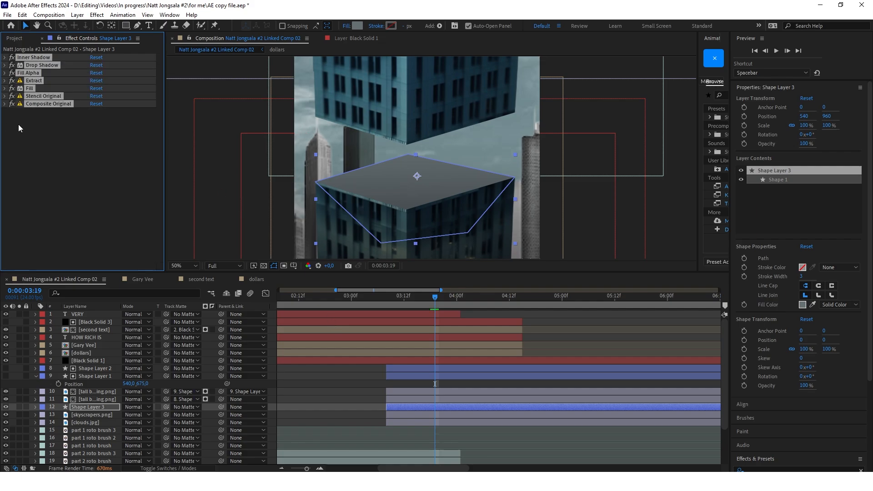
click(19, 124)
Set the Inner Shadow's direction to 1x+8°, distance to 30, softness to 262 and opacity to 77.
click(5, 57)
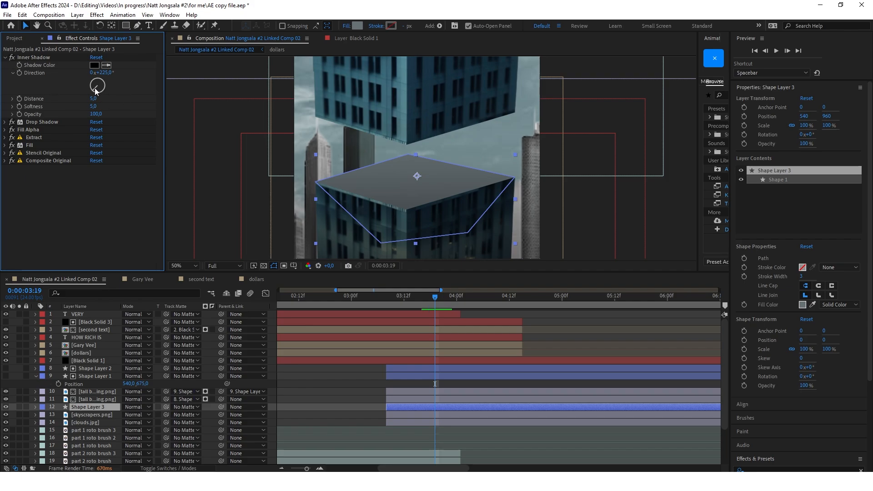
drag(96, 91, 141, 106)
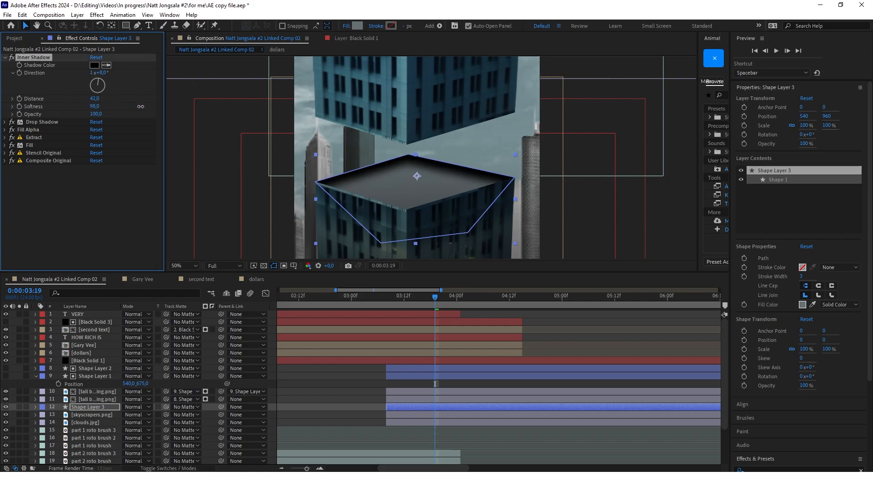
drag(92, 114, 84, 112)
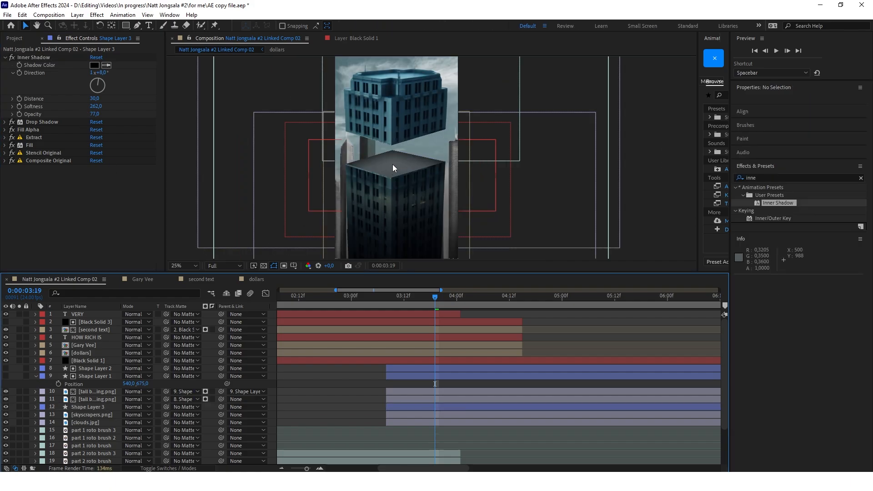
Rename Shape Layer 3 to "inside" and trim its start to 0:00:03:18.
drag(407, 146, 395, 134)
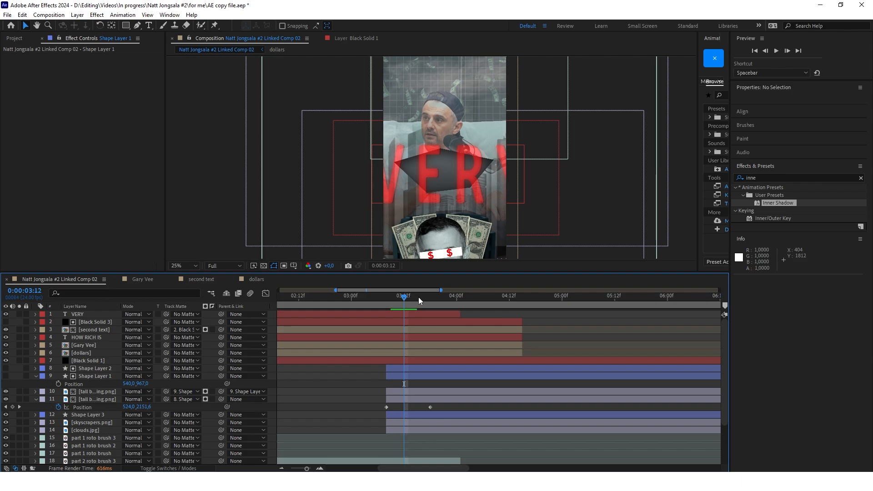
drag(404, 297, 429, 298)
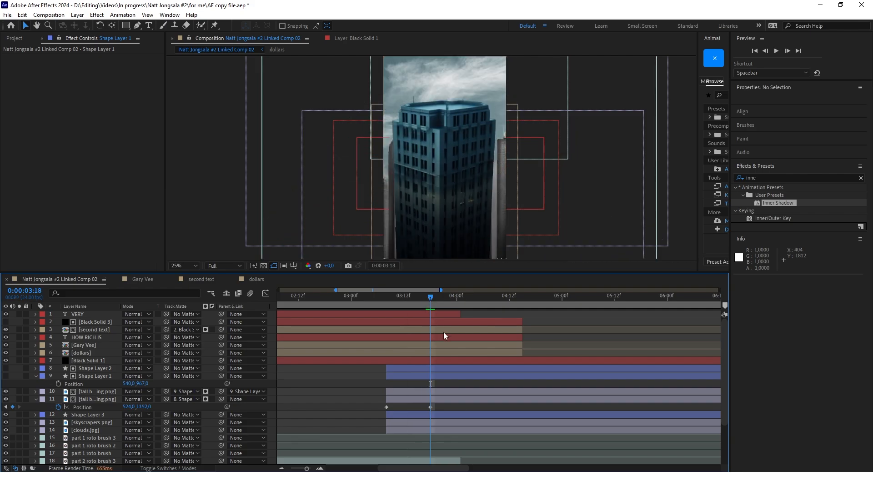
click(94, 415)
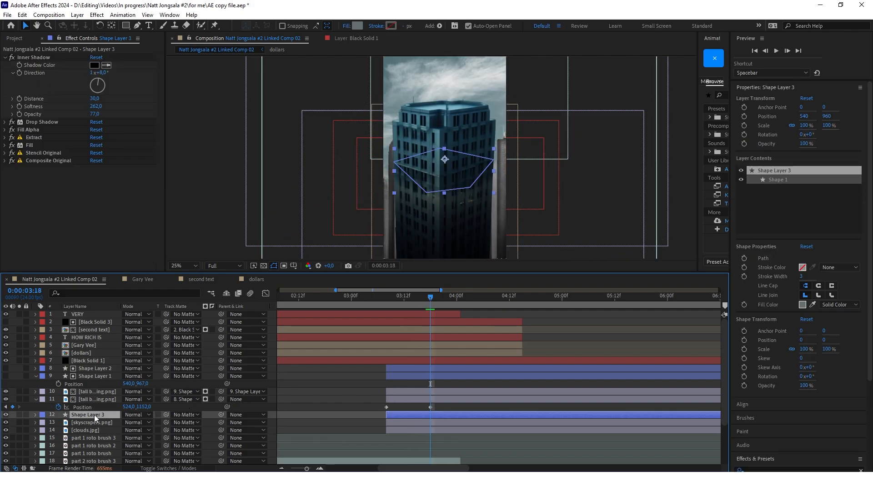
key(Return)
text(inside)
key(Return)
drag(386, 415, 430, 415)
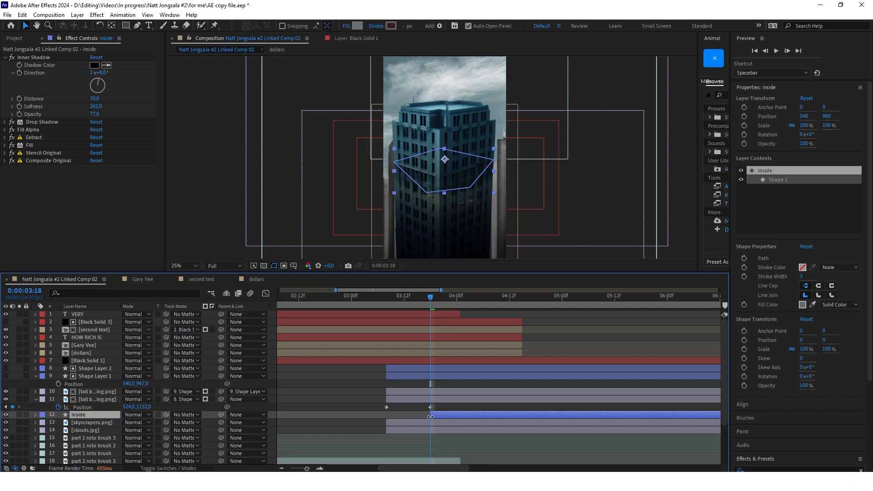
Turn on position animation for Shape Layer 1 at 0:00:03:19 with the position 540, 967.
drag(427, 299, 402, 301)
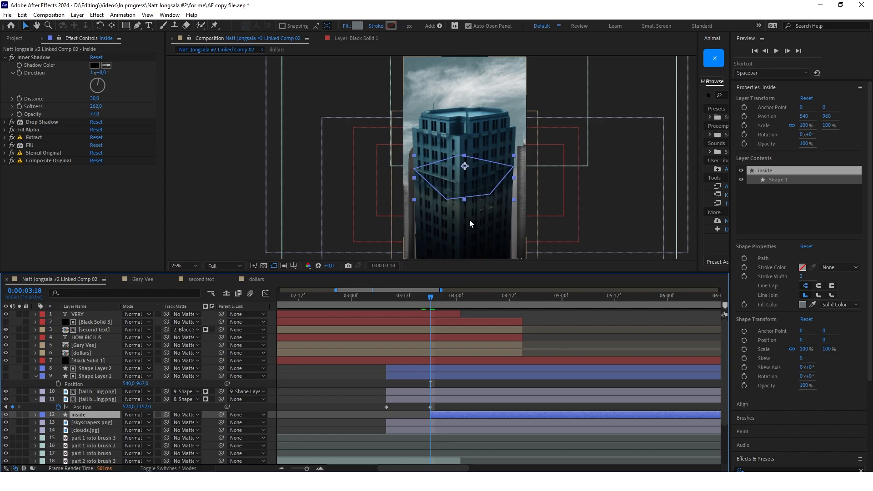
key(Page_Down)
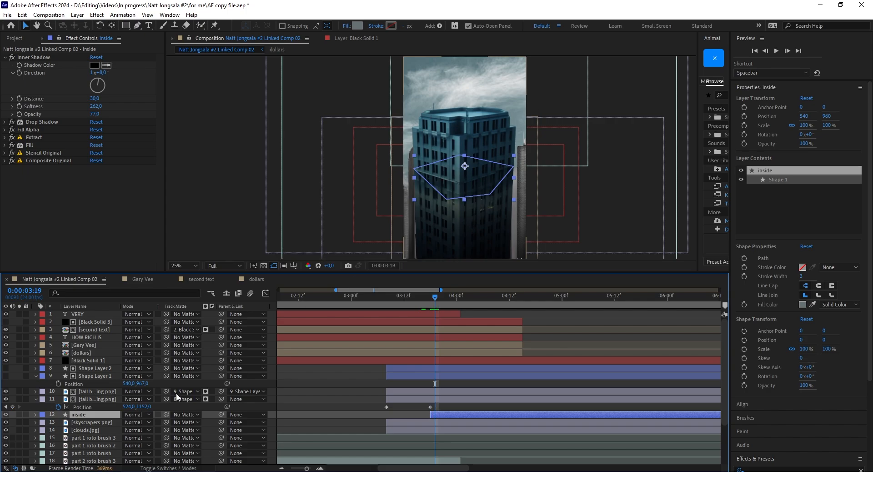
click(94, 376)
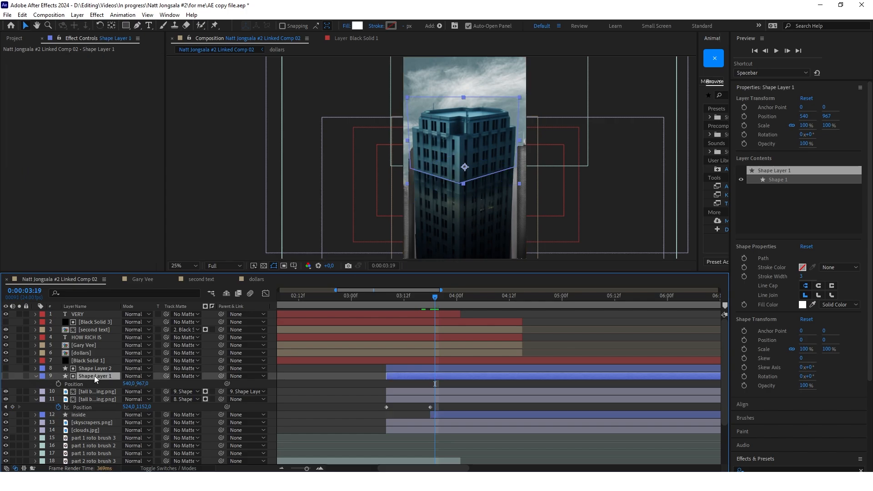
click(58, 383)
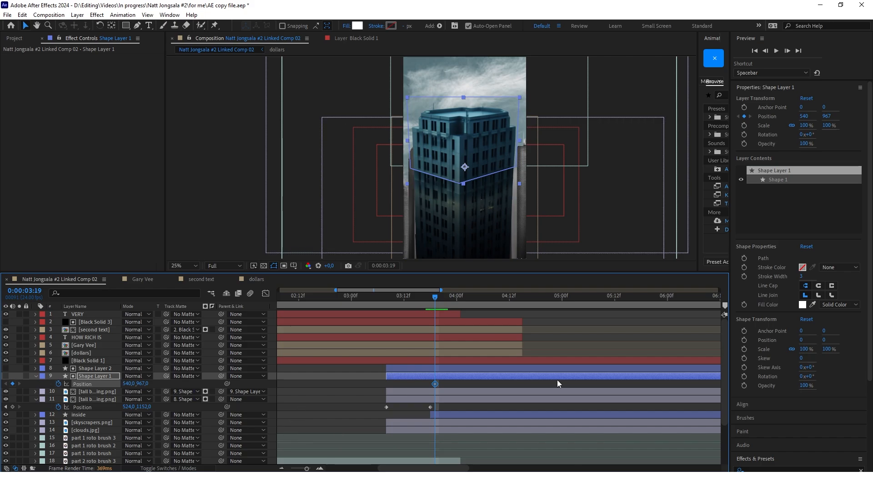
Add a second position keyframe to Shape Layer 1 at 0:00:04:05.
key(Page_Down)
key(Page_Down)
key(Page_Down)
key(Page_Down)
key(Page_Down)
key(Page_Down)
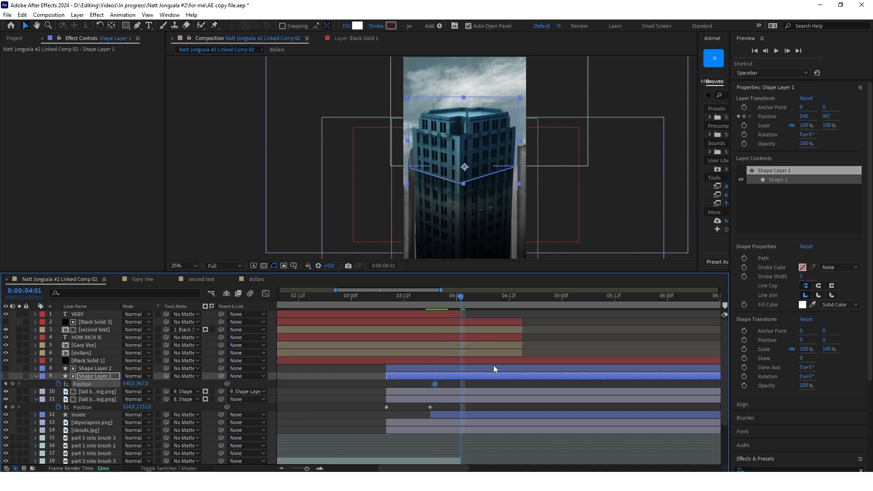
key(Page_Down)
key(Page_Down)
key(Page_Down)
key(Page_Down)
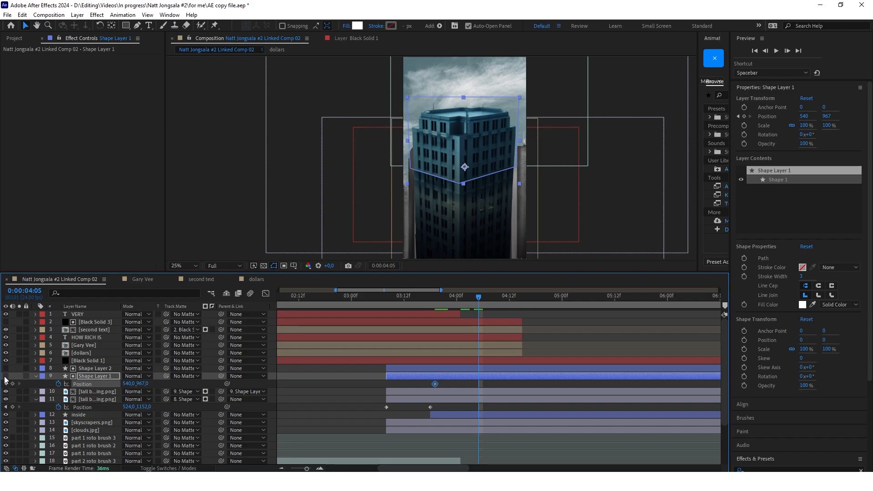
click(12, 384)
Set Shape Layer 1's vertical position to 281 at the second keyframe, lifting the upper part of the building.
drag(143, 389, 180, 387)
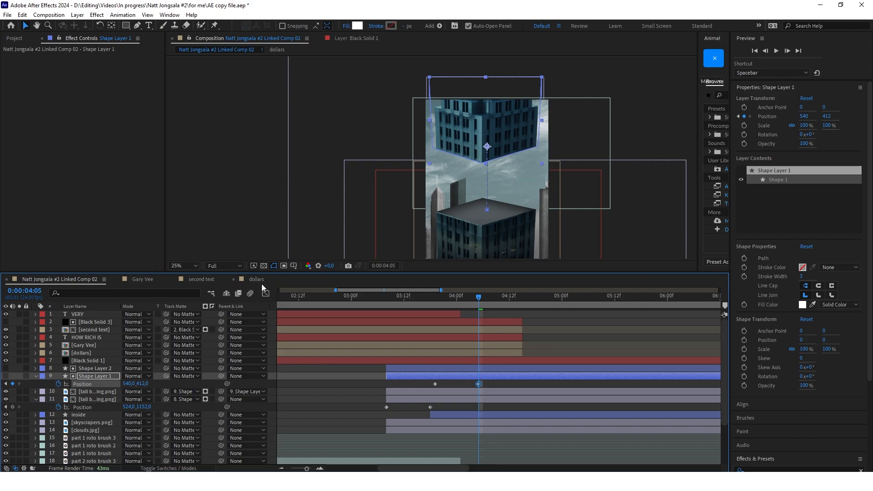
drag(142, 384, 83, 384)
scroll(379, 207, down, 1)
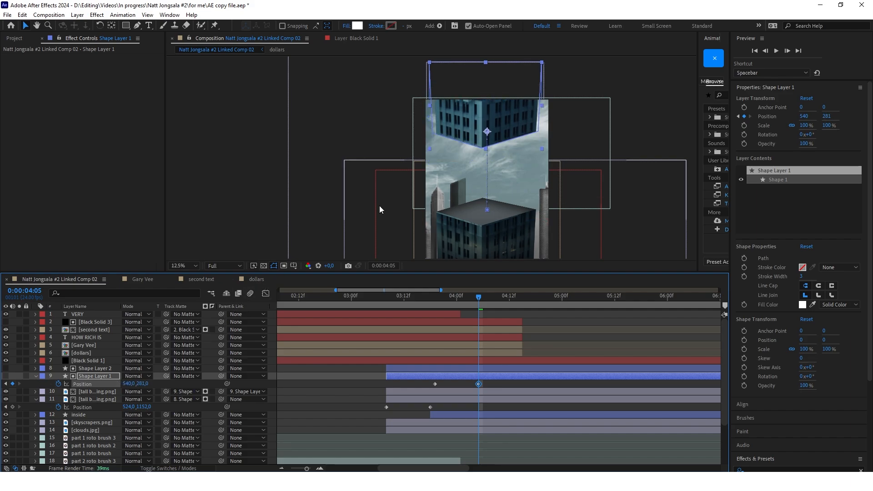
scroll(405, 216, down, 1)
scroll(413, 203, up, 1)
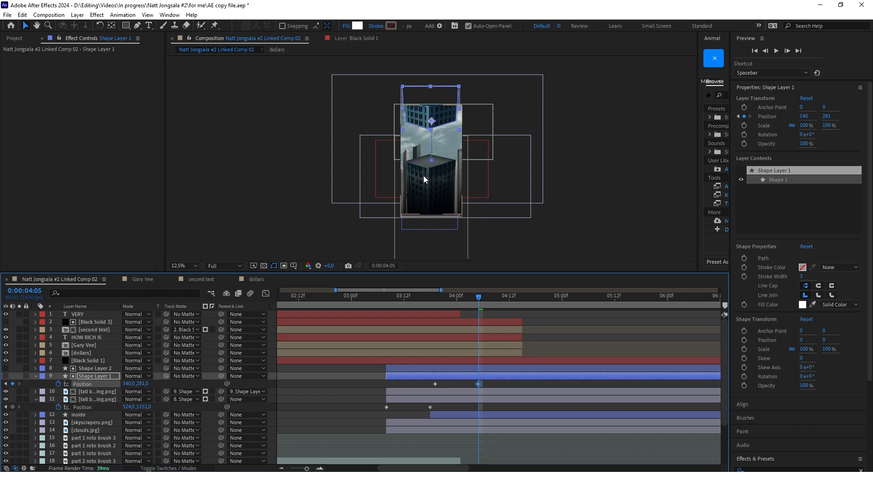
Shift both position keyframes of Shape Layer 1 so that the movement starts at 0:00:04:02.
drag(406, 382, 524, 386)
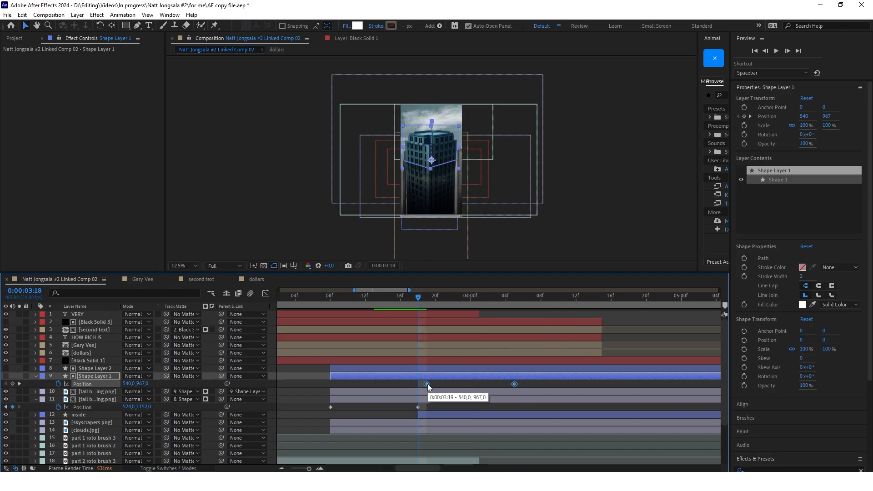
drag(428, 383, 490, 390)
click(474, 406)
drag(418, 300, 540, 317)
scroll(482, 197, down, 1)
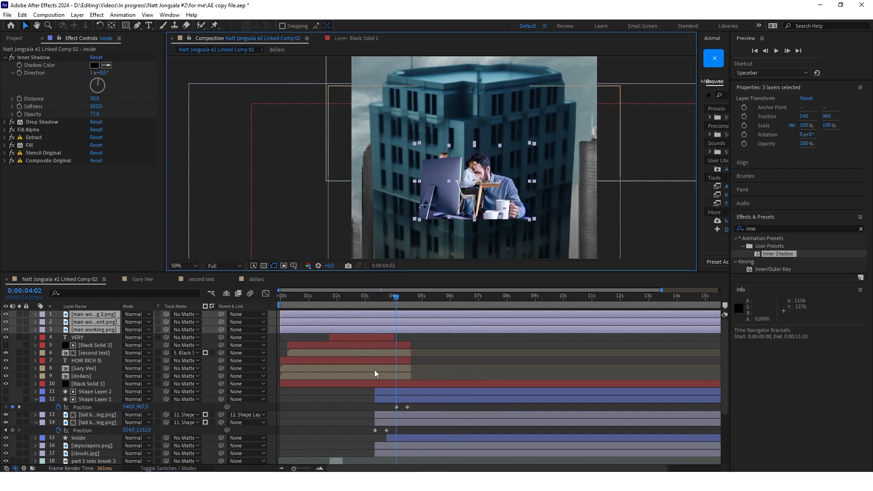
Trim the start of the three man working image layers to 0:00:04:02.
click(287, 323)
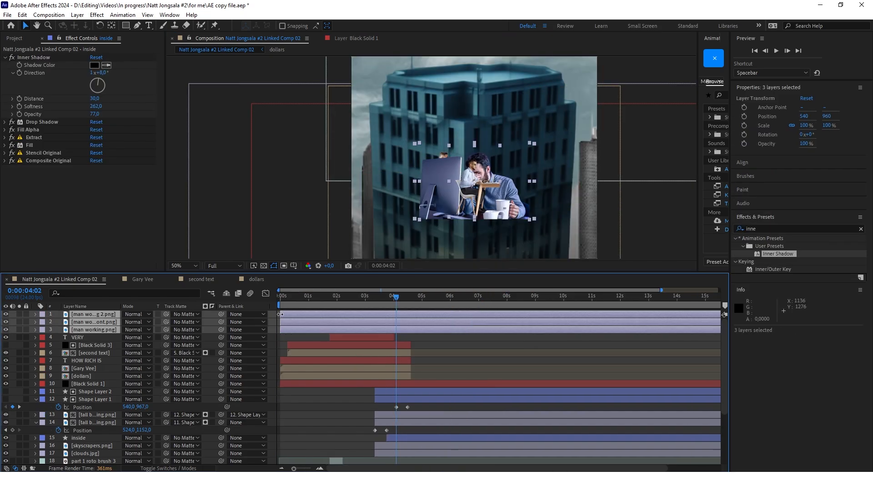
drag(280, 314, 396, 314)
scroll(387, 339, up, 3)
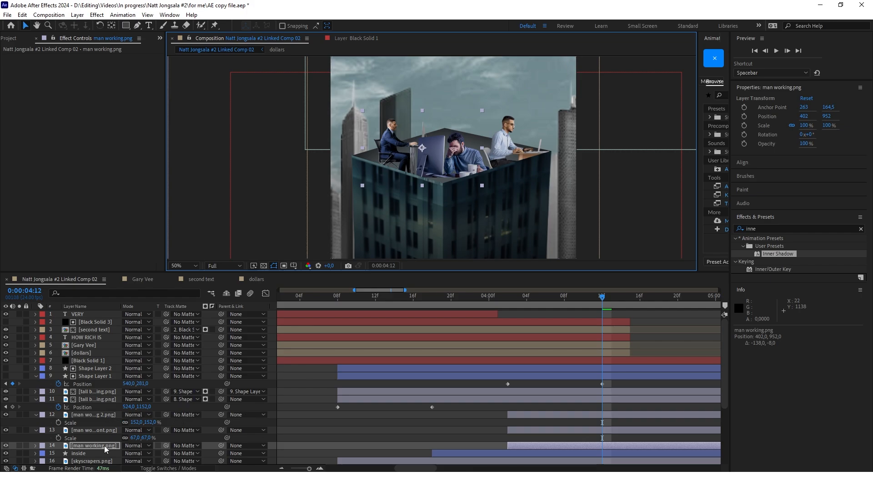
Flip the man working.png layer horizontally.
right_click(91, 448)
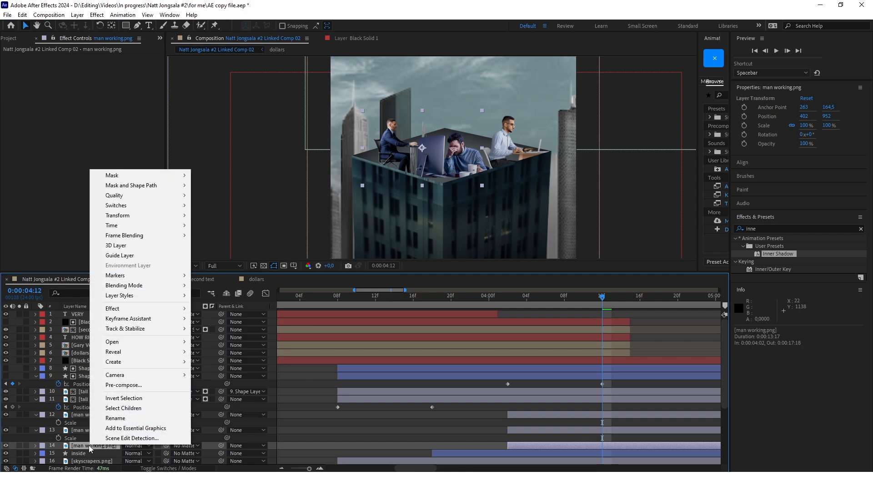
mouse_move(129, 217)
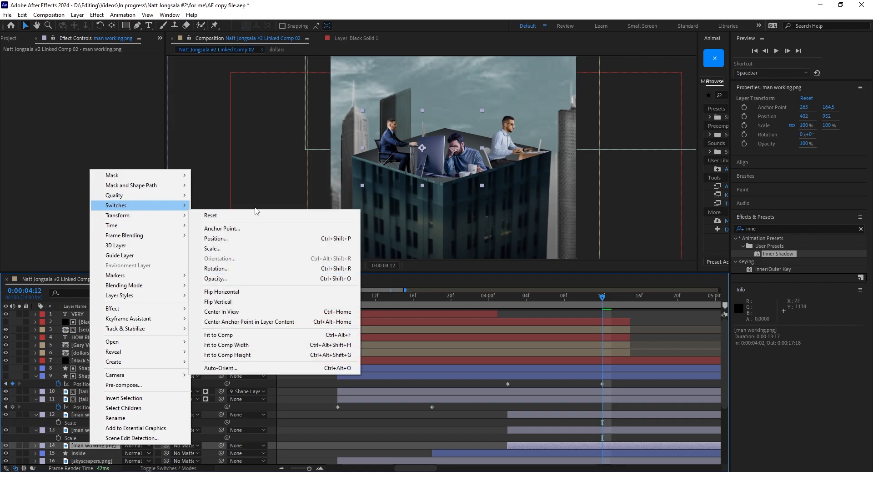
click(228, 292)
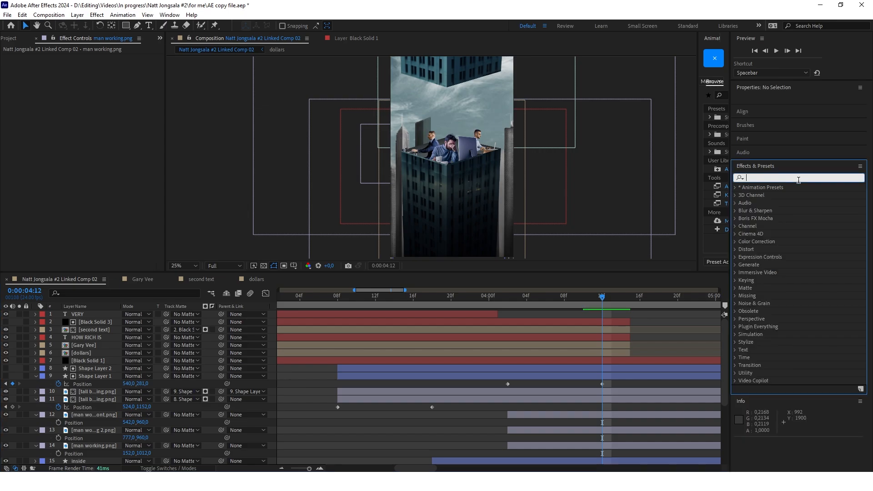
Apply Hue/Saturation to man working front.png and colorize it red with hue 1x+351°, saturation 91 and lightness -18.
text(hue)
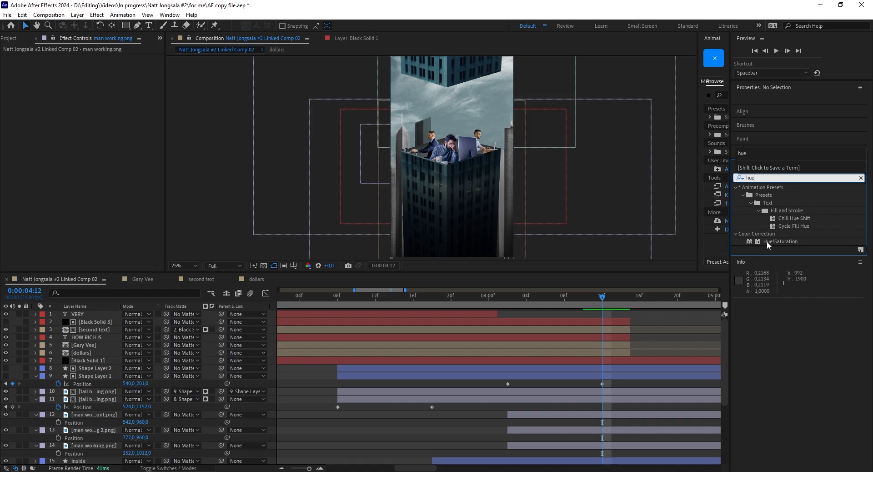
drag(783, 242, 553, 414)
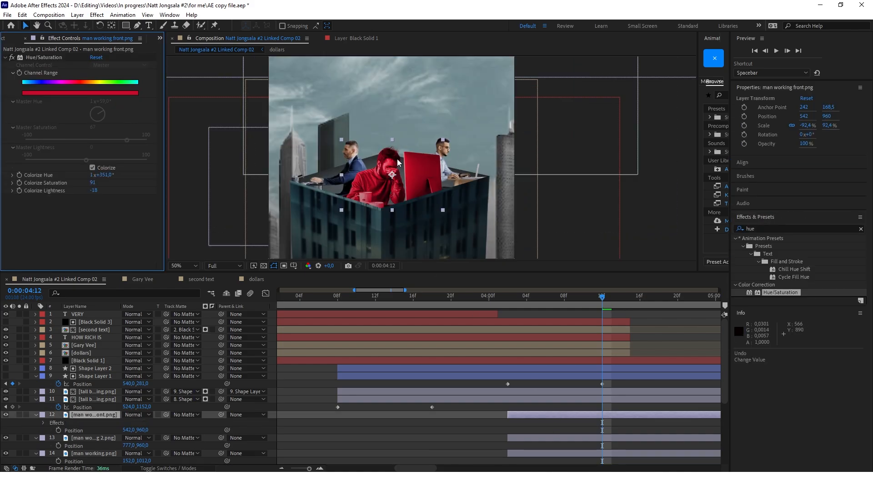
scroll(397, 166, down, 1)
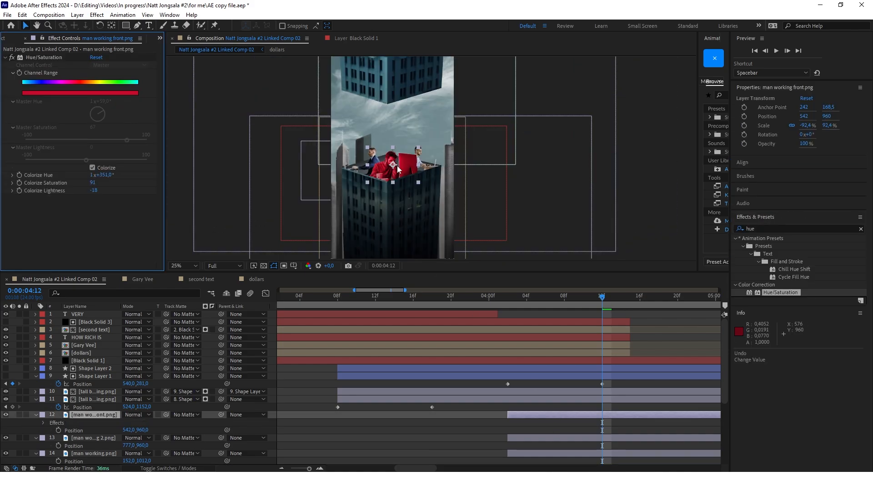
scroll(401, 167, up, 1)
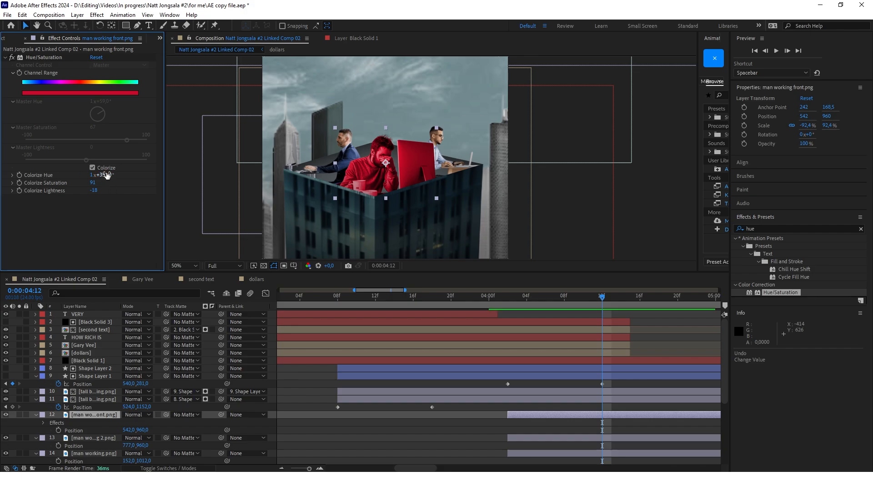
mouse_move(86, 184)
mouse_down()
mouse_move(72, 184)
mouse_move(94, 193)
mouse_up()
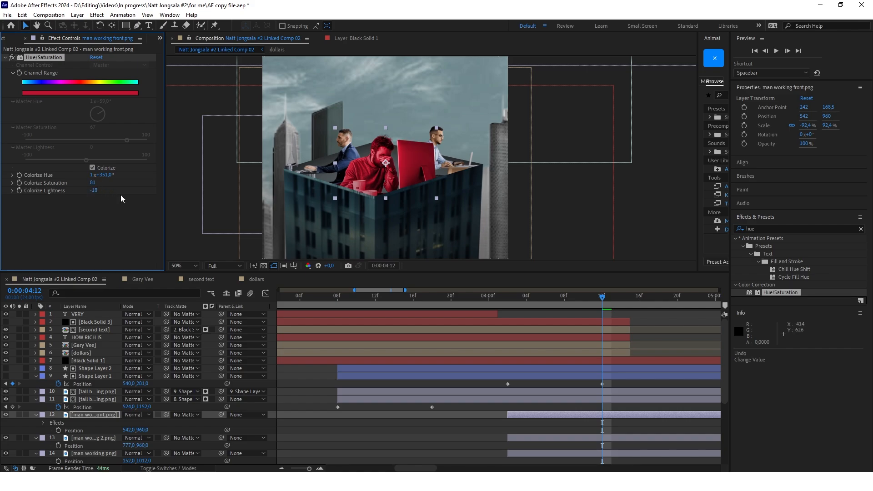
key(ctrl+z)
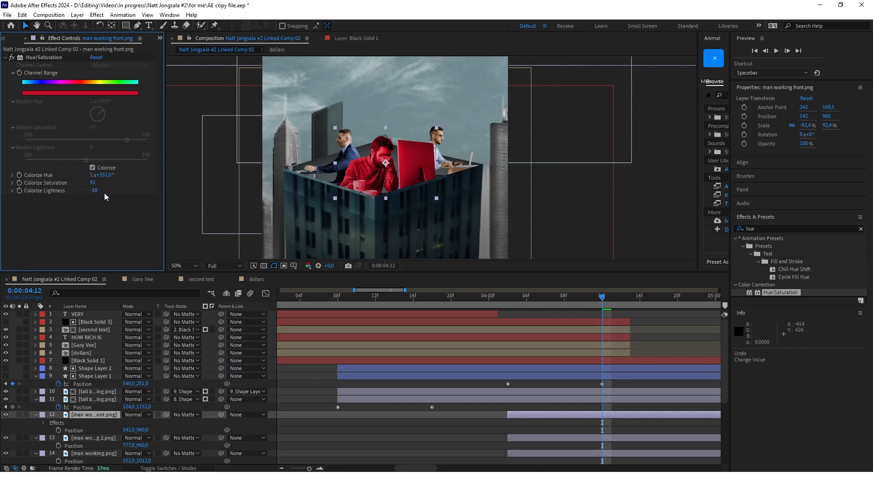
Paste the same Hue/Saturation effect onto man working 2.png and man working.png.
click(560, 438)
key(ctrl+v)
click(122, 234)
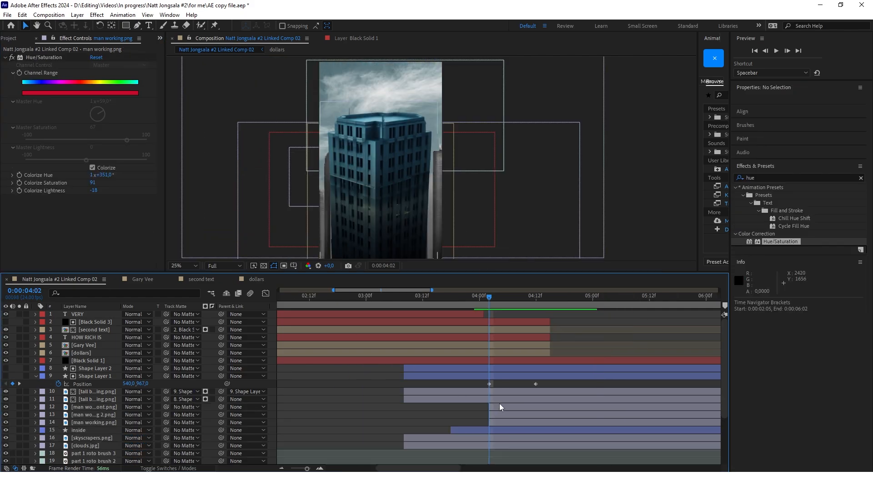
Add position keyframes to the three man working layers at 0:00:04:02 and 0:00:04:12.
click(500, 406)
shift+click(506, 422)
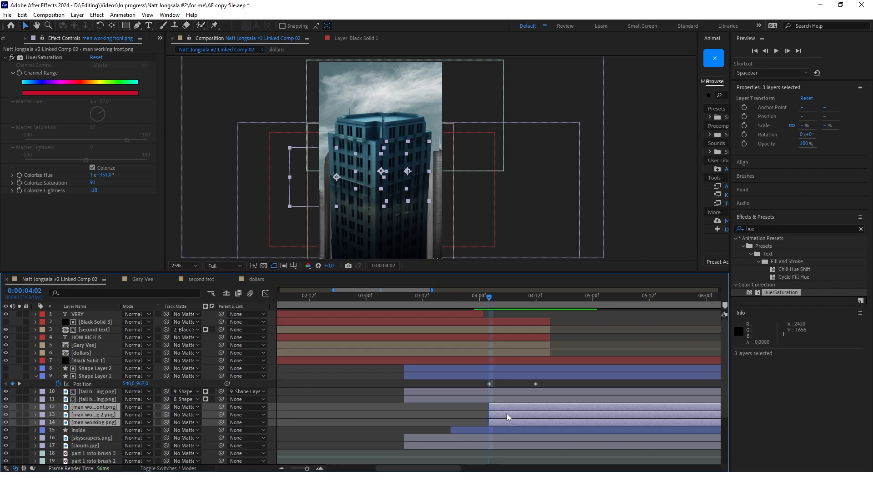
key(p)
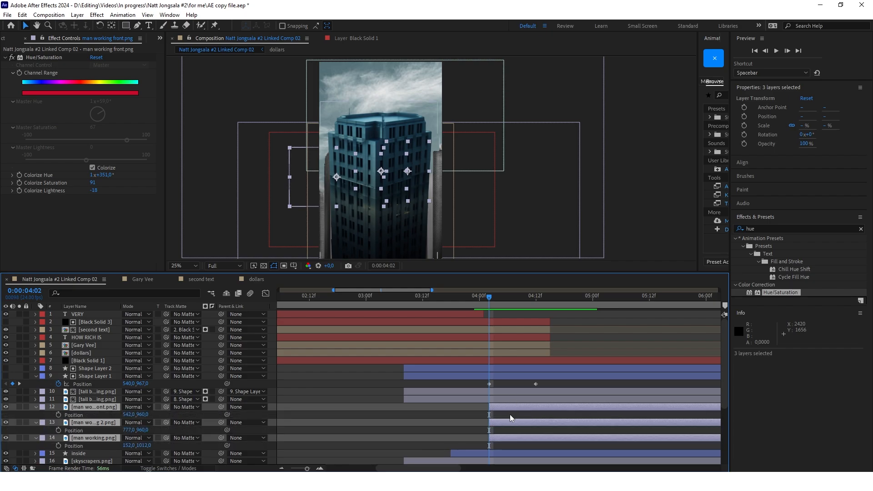
click(58, 415)
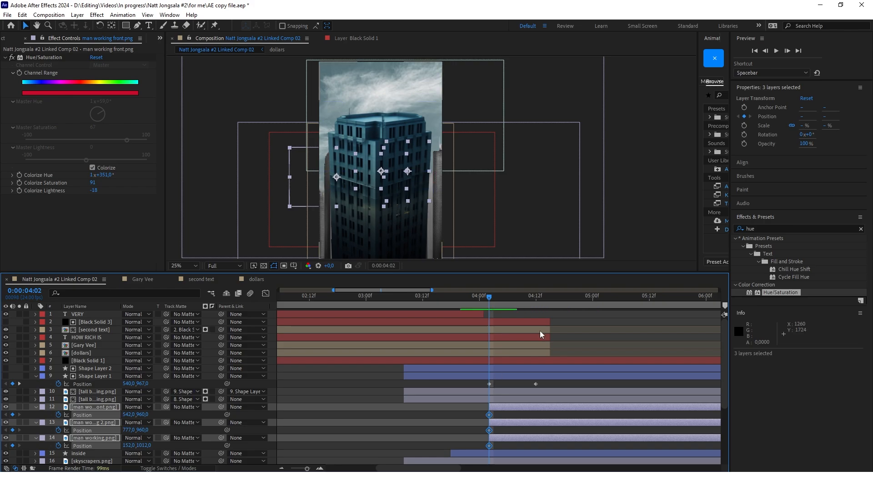
drag(491, 299, 536, 298)
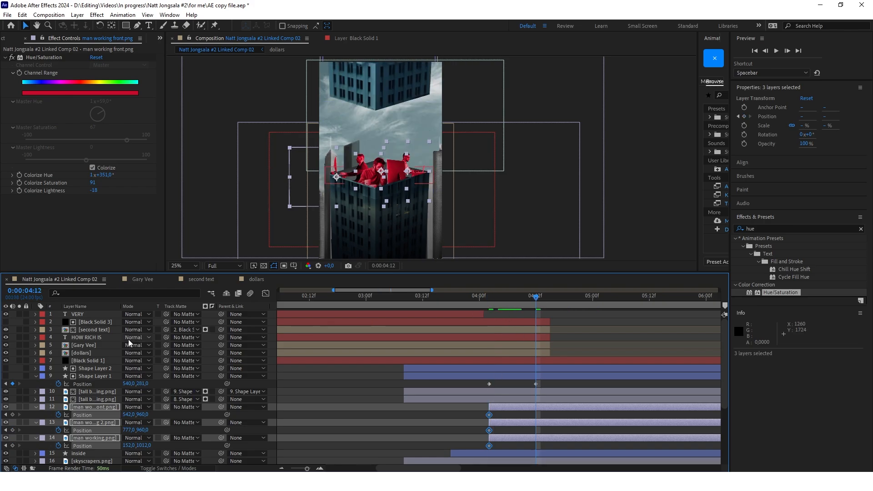
click(12, 415)
Lower the three man working layers at 0:00:04:02 to vertical positions 1363, 1363 and 1415, then clear the selection.
drag(530, 300, 489, 301)
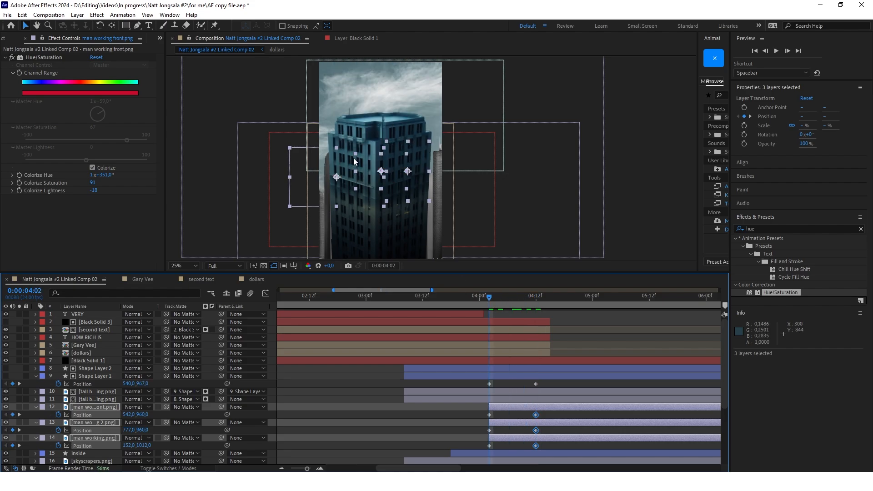
drag(179, 415, 329, 414)
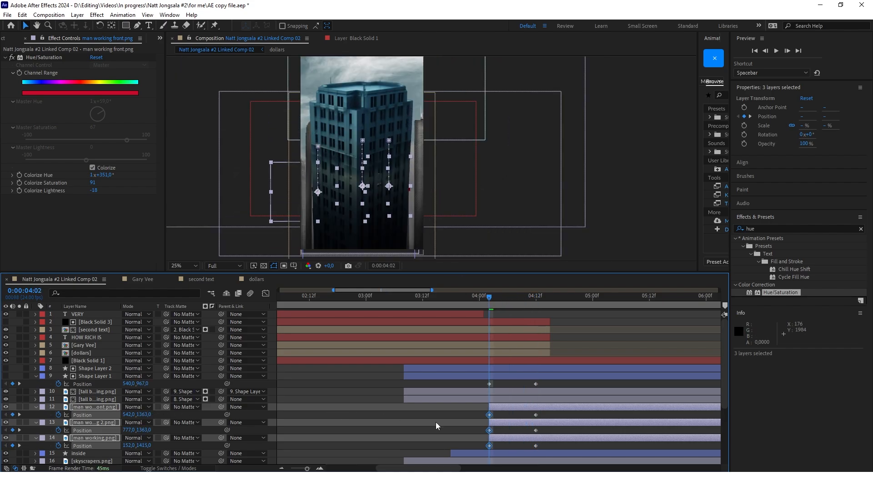
click(435, 423)
Add a position keyframe to each of the three man working layers at 0:00:04:05.
mouse_move(492, 299)
mouse_down()
mouse_move(547, 298)
mouse_move(503, 297)
mouse_up()
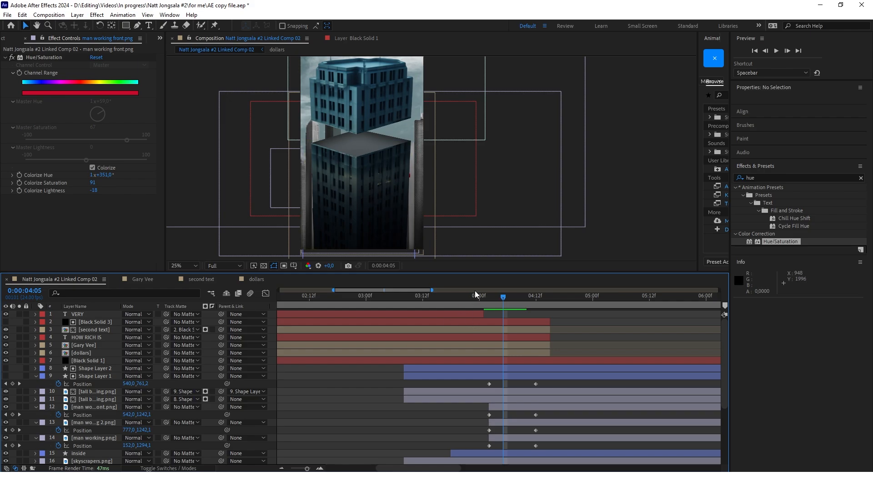
click(13, 415)
click(13, 431)
click(12, 446)
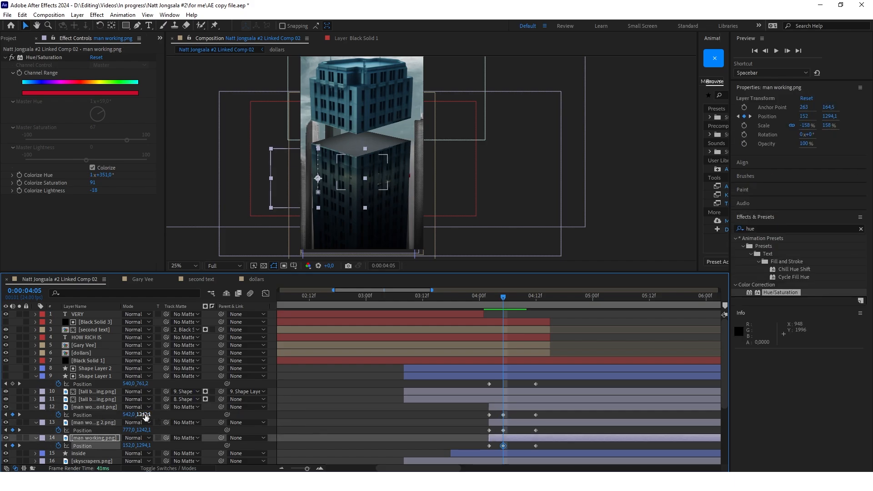
Raise the three man working layers at 0:00:04:05 to vertical positions 1111, 1111 and 1163, then clear the selection.
shift+click(145, 415)
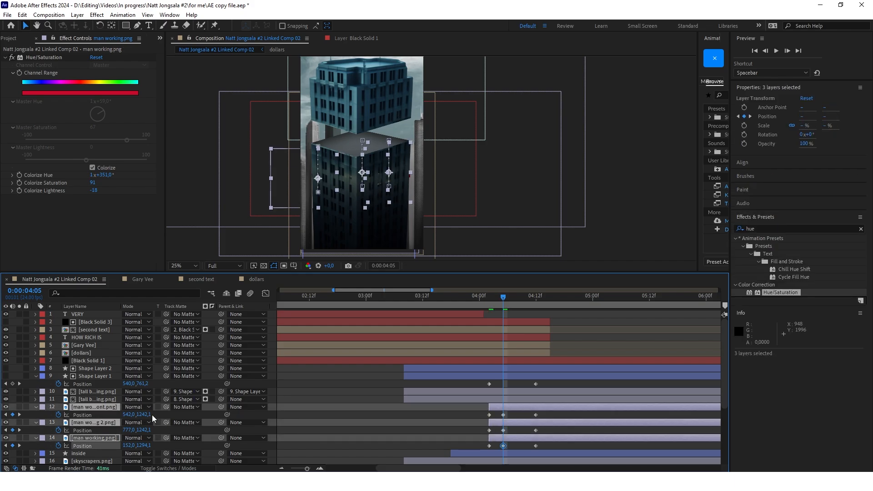
drag(146, 417, 86, 417)
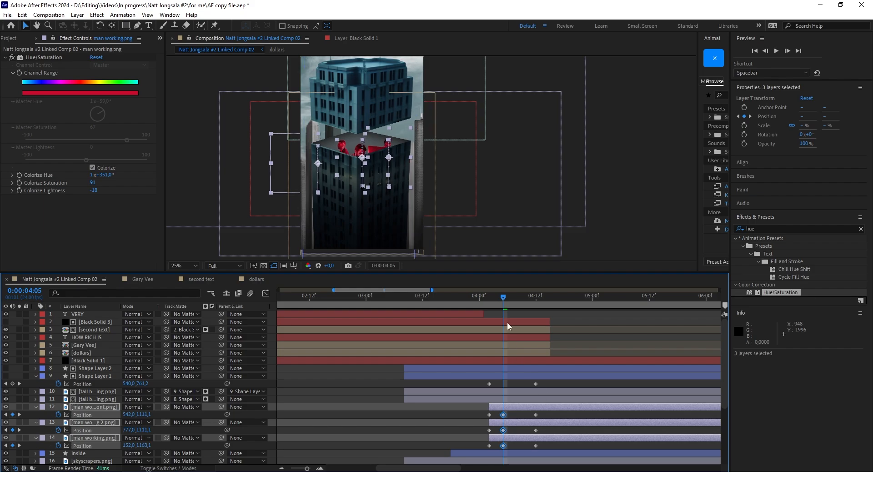
drag(504, 298, 490, 313)
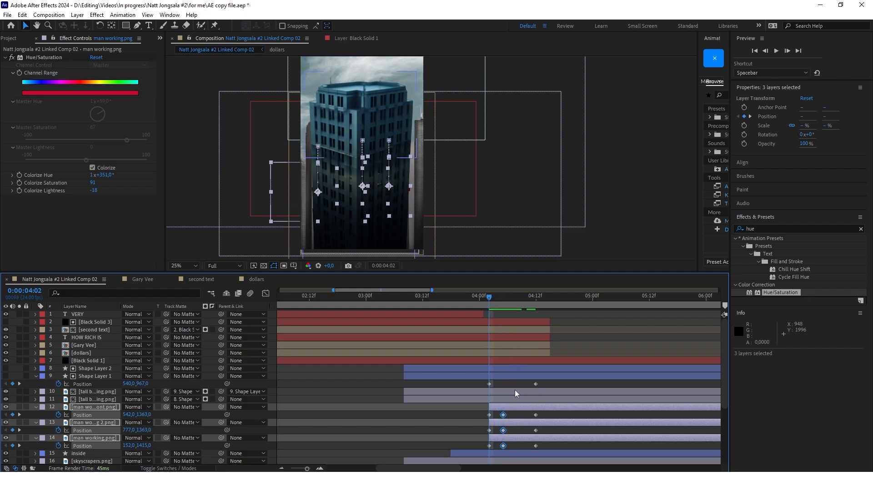
click(518, 424)
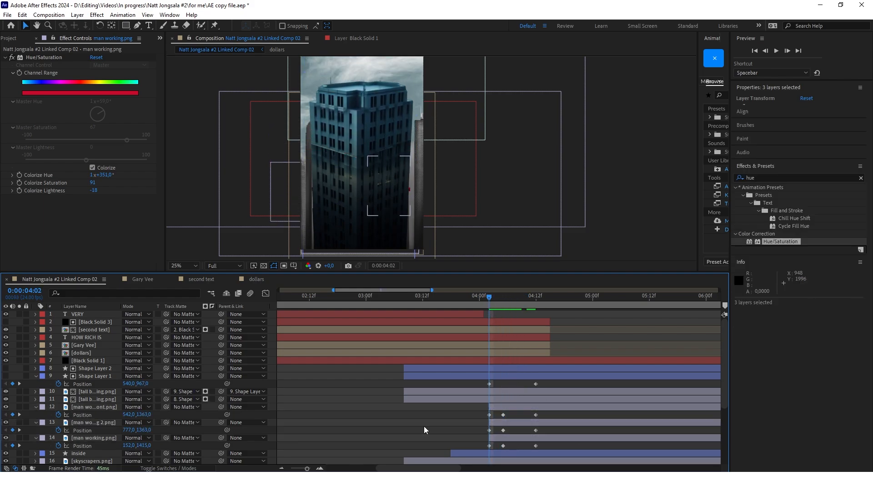
Add a null object to the main composition.
scroll(388, 201, up, 2)
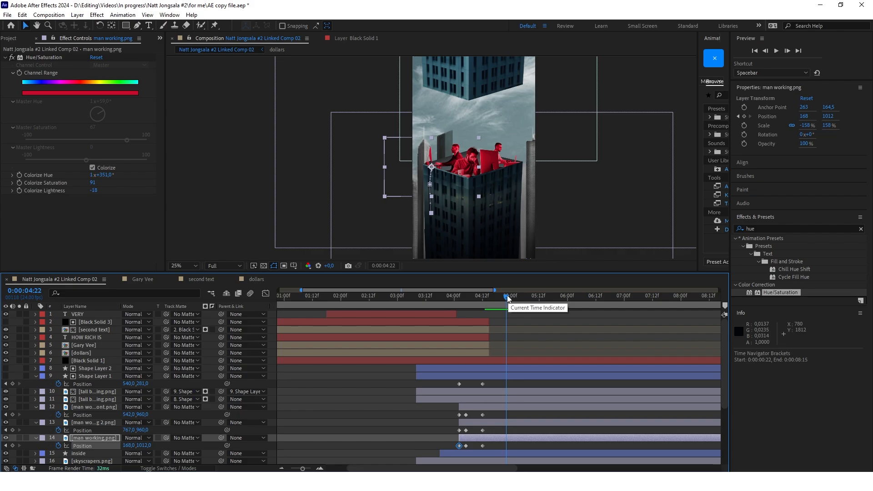
mouse_move(508, 297)
mouse_down()
mouse_move(465, 304)
mouse_move(492, 304)
mouse_up()
click(522, 261)
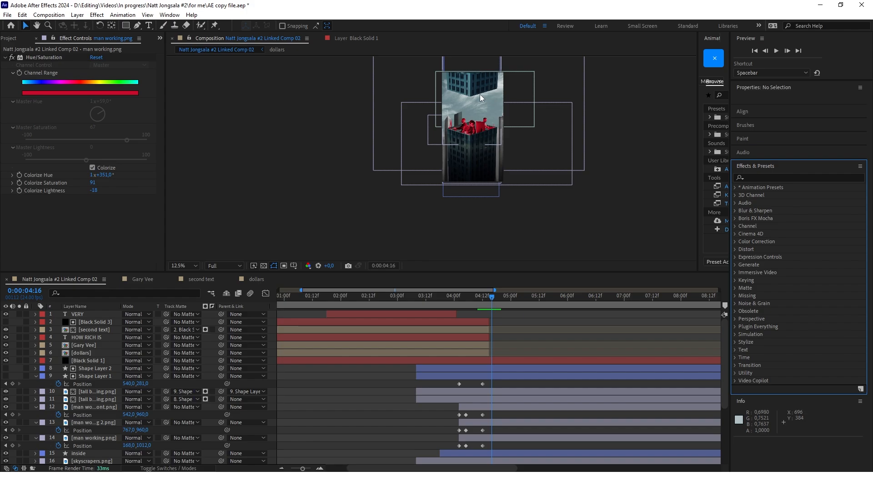
scroll(226, 373, down, 4)
right_click(217, 383)
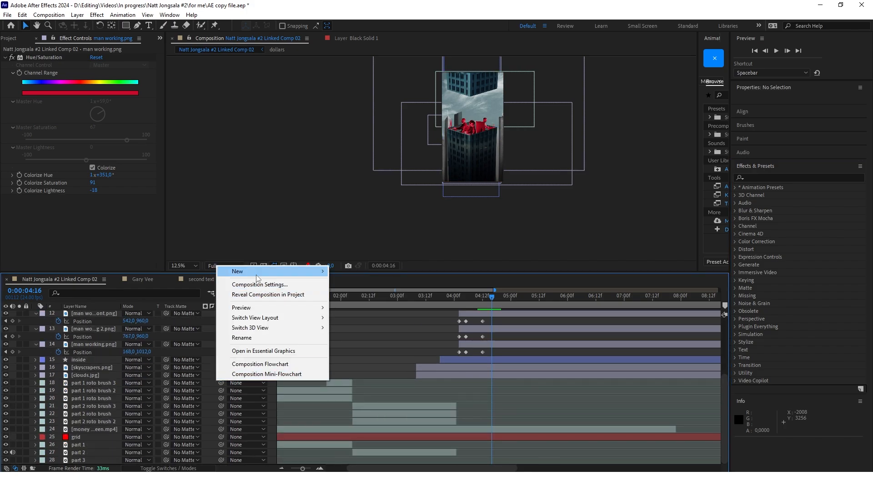
mouse_move(273, 272)
click(357, 324)
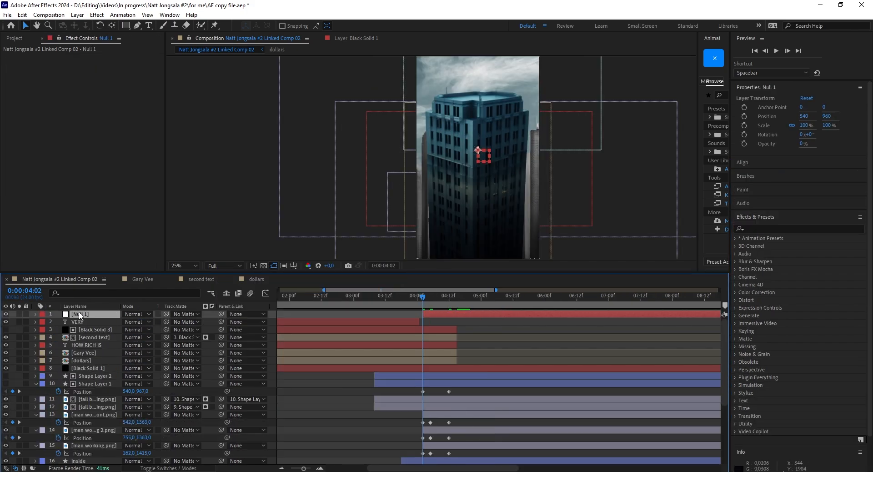
Move Null 1 below Black Solid 1 and parent both shape layers, the second tall building, the three workers and inside to it.
drag(80, 315, 83, 372)
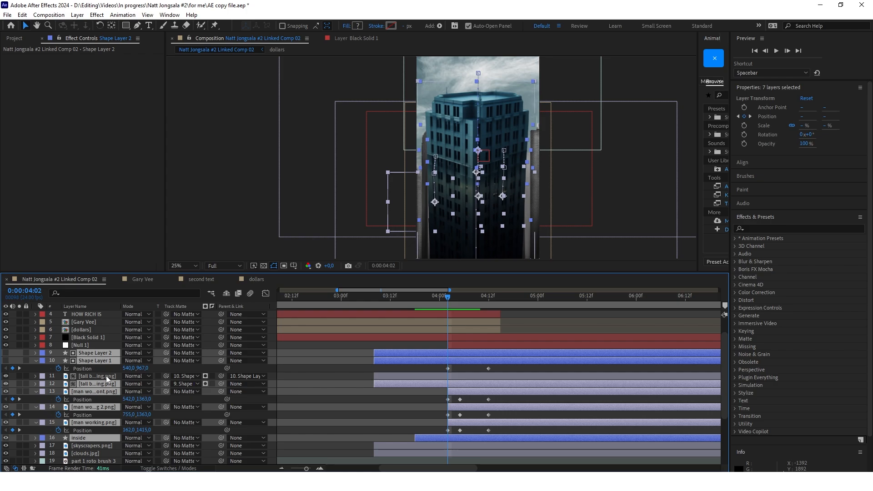
drag(221, 353, 83, 347)
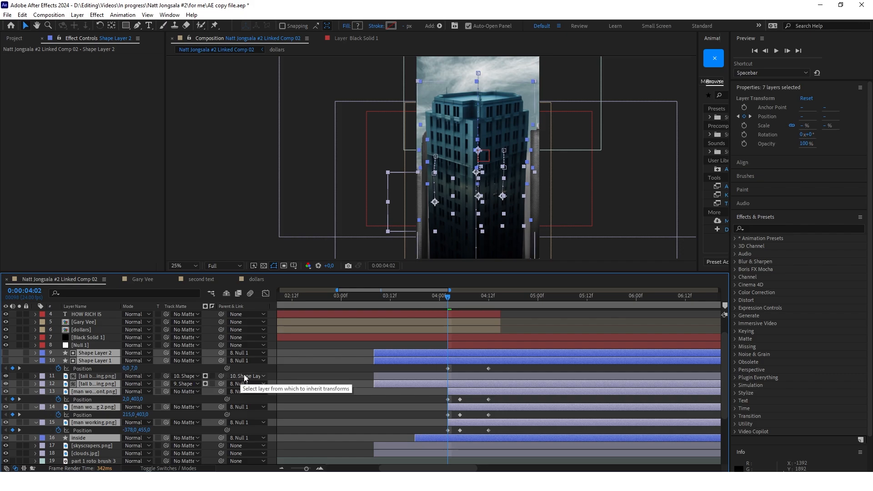
click(106, 376)
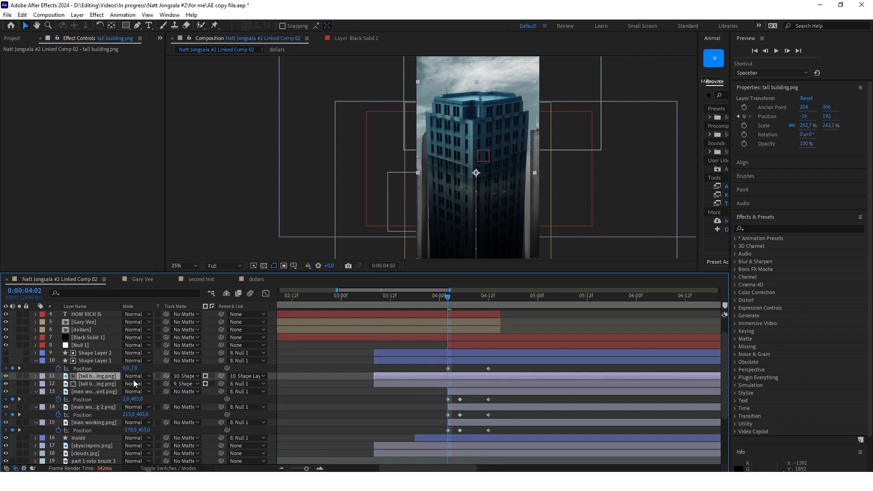
Add scale and position keyframes to Null 1 at 0:00:04:02 and 0:00:04:12.
click(462, 346)
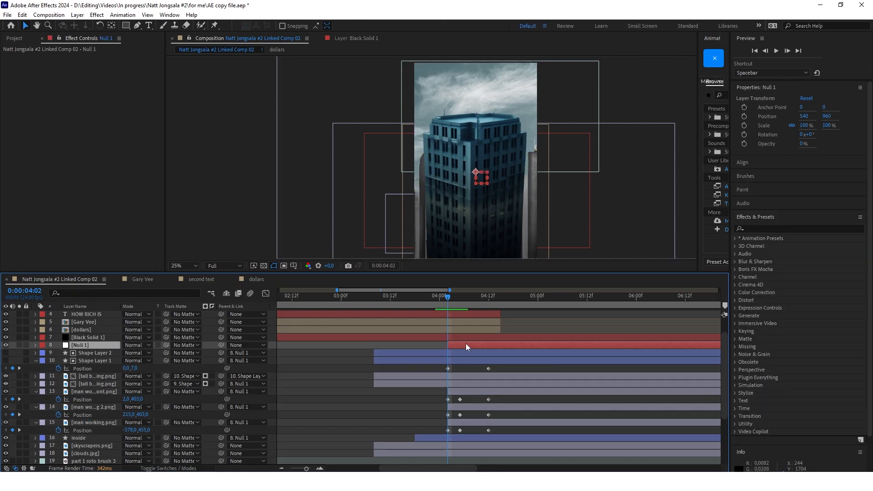
key(alt+shift+s)
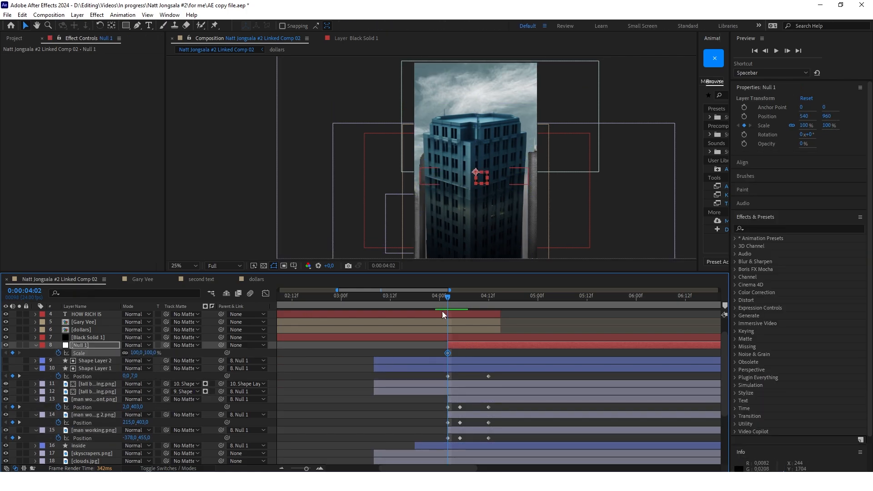
key(shift+Page_Down)
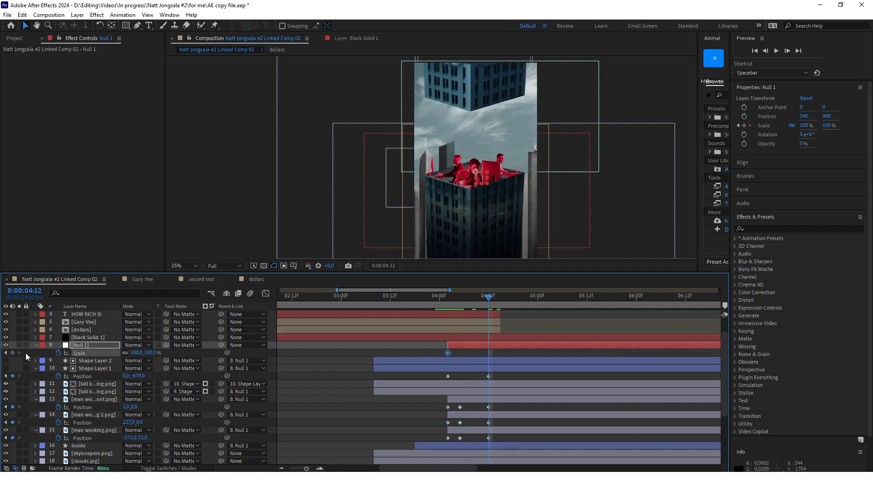
click(12, 353)
key(shift+Page_Up)
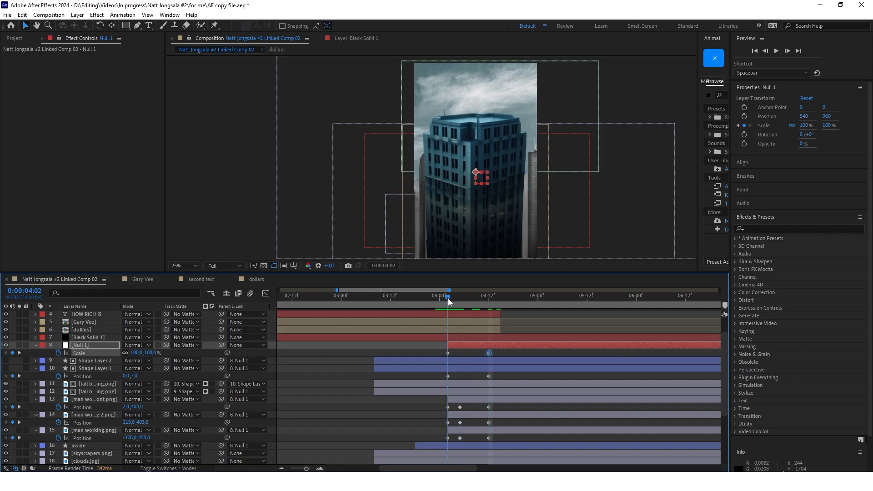
key(p)
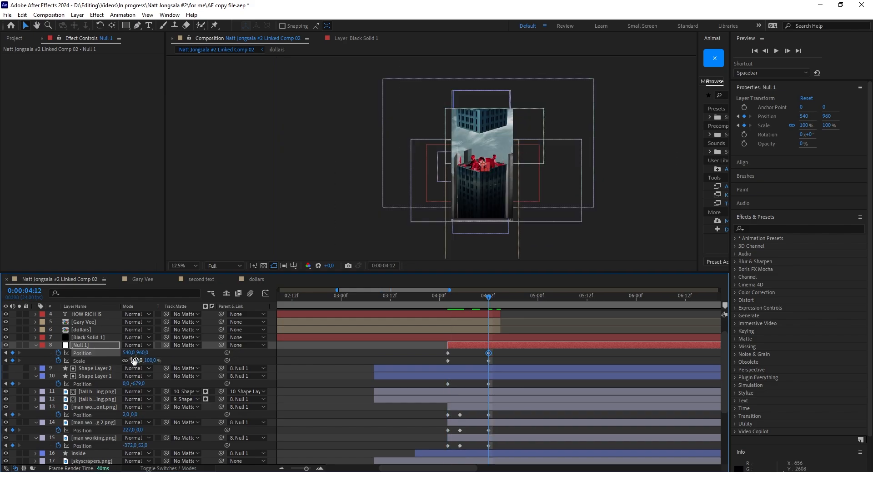
Scale Null 1 up to 125% and lower it to vertical position 1073 at 0:00:04:12.
drag(135, 361, 201, 345)
click(364, 237)
mouse_move(489, 298)
mouse_down()
mouse_move(444, 299)
mouse_move(489, 299)
mouse_up()
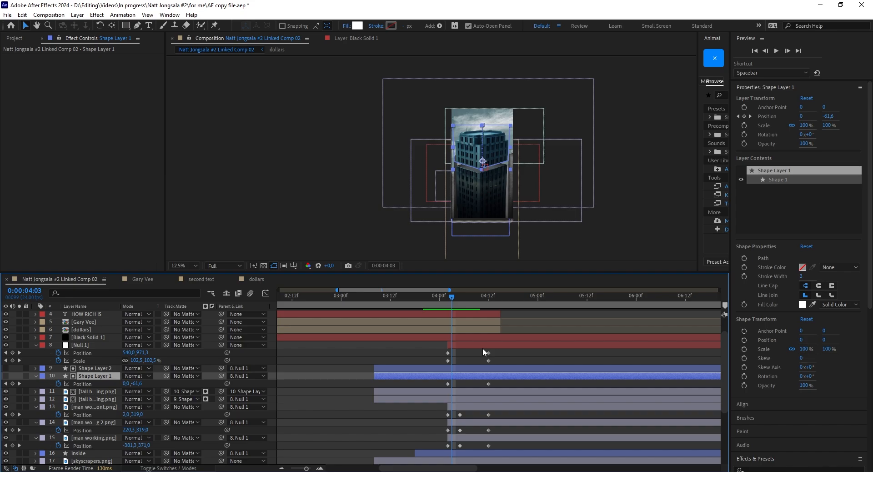
Delay the Null 1, Shape Layer 1 and man working keyframes to start at 0:00:04:12, and extend their last keyframes to about 0:00:05:04.
drag(435, 340, 501, 460)
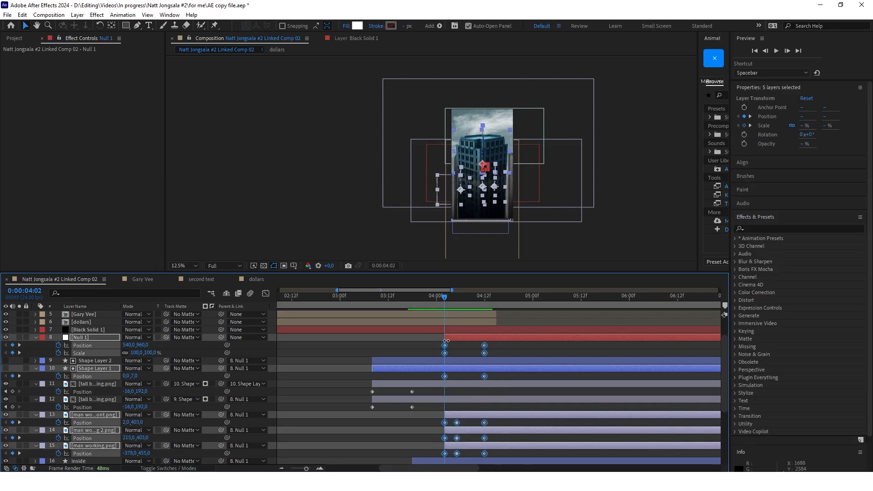
drag(445, 348, 486, 349)
click(466, 354)
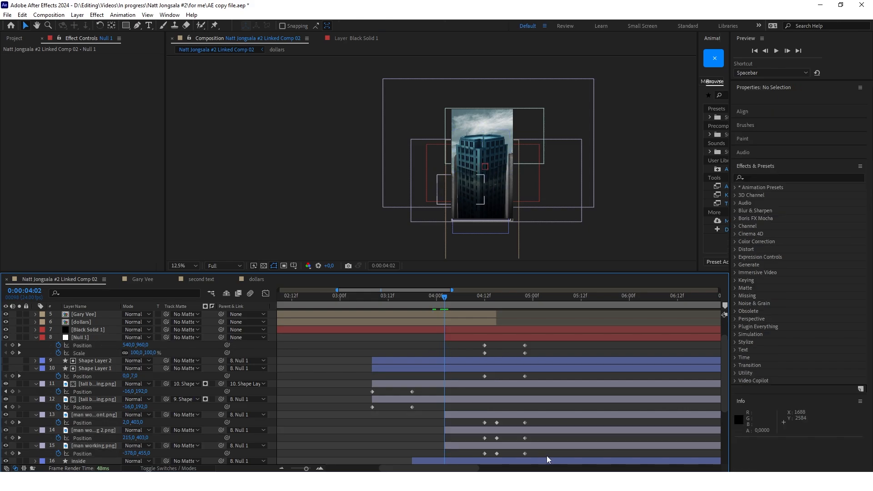
drag(547, 456, 549, 348)
click(538, 350)
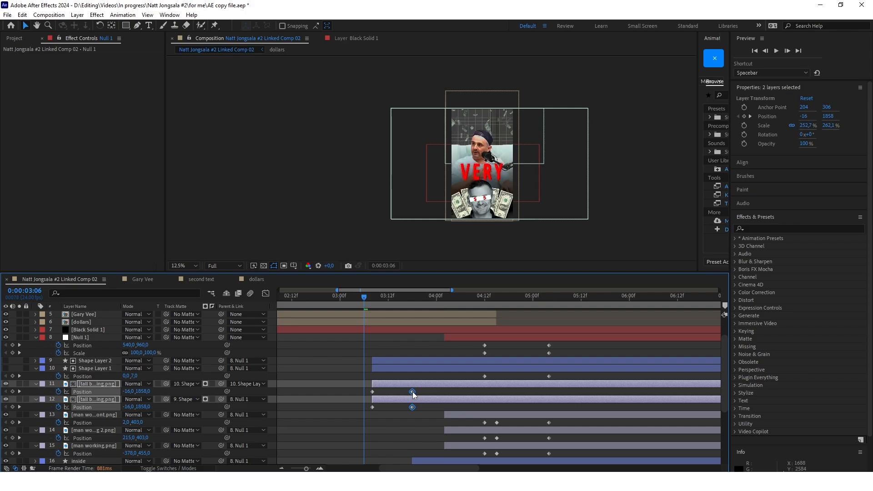
Move the ending position keyframes of both tall building layers to 0:00:03:20 and start the split keyframes at 0:00:04:10.
drag(413, 394, 421, 394)
click(400, 433)
click(479, 300)
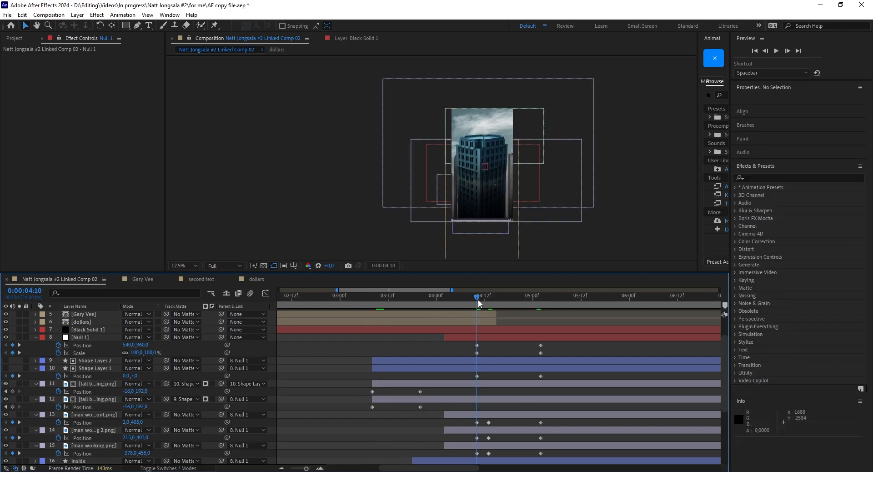
drag(478, 303, 420, 315)
Apply Easy Ease to the position keyframes of both tall building layers and reshape their speed curves.
scroll(373, 396, up, 1)
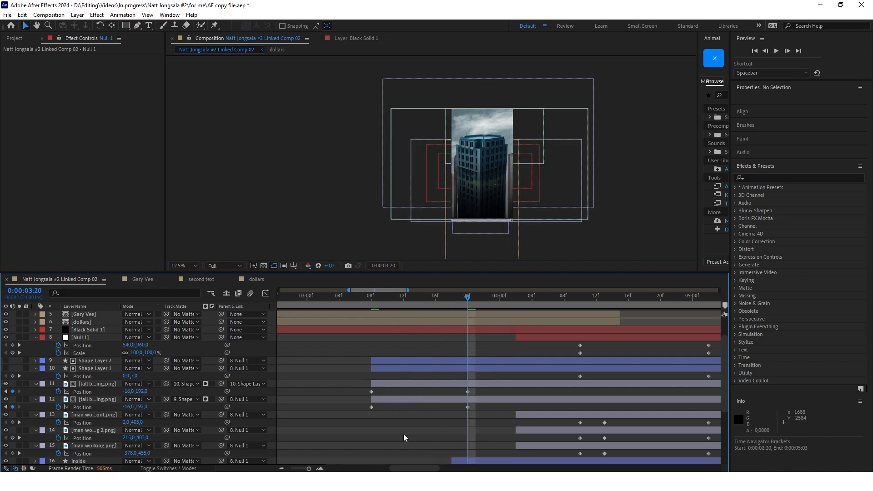
drag(487, 418, 344, 384)
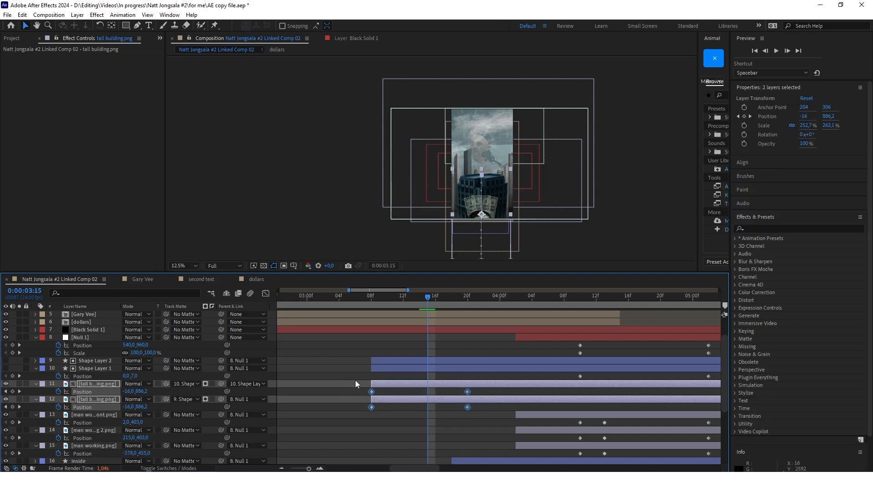
drag(387, 301, 449, 316)
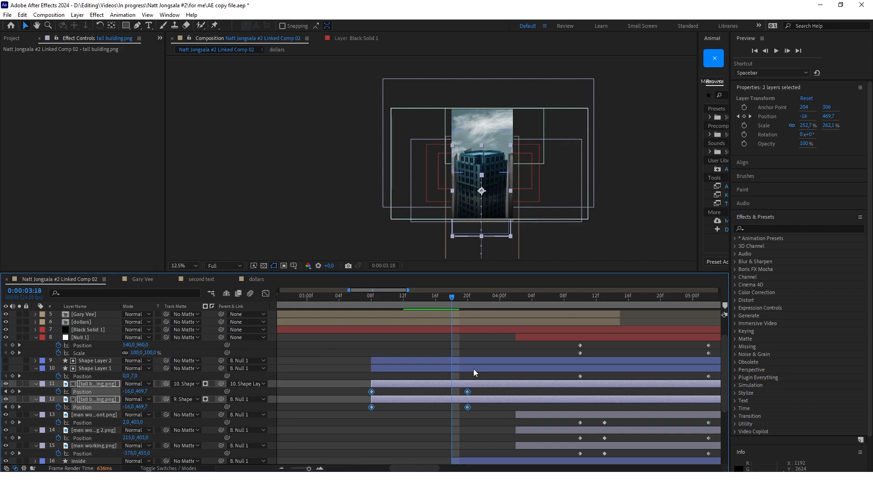
key(F9)
click(265, 294)
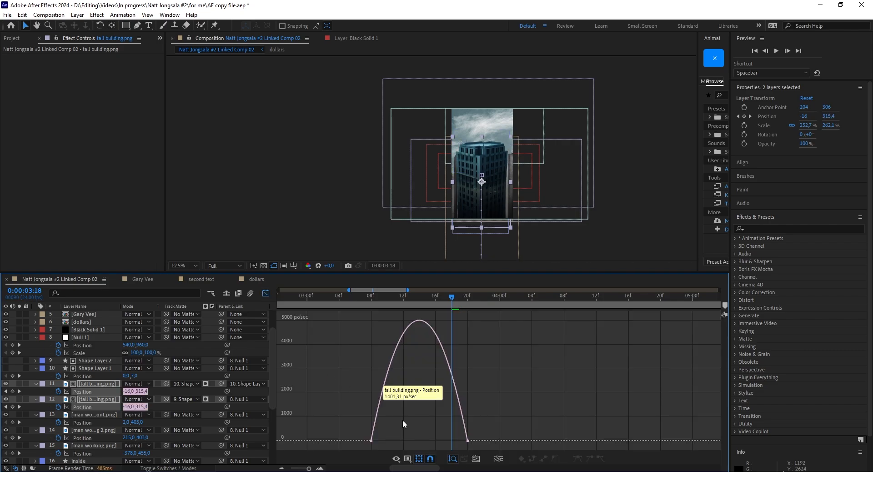
drag(435, 418, 432, 441)
drag(387, 438, 393, 441)
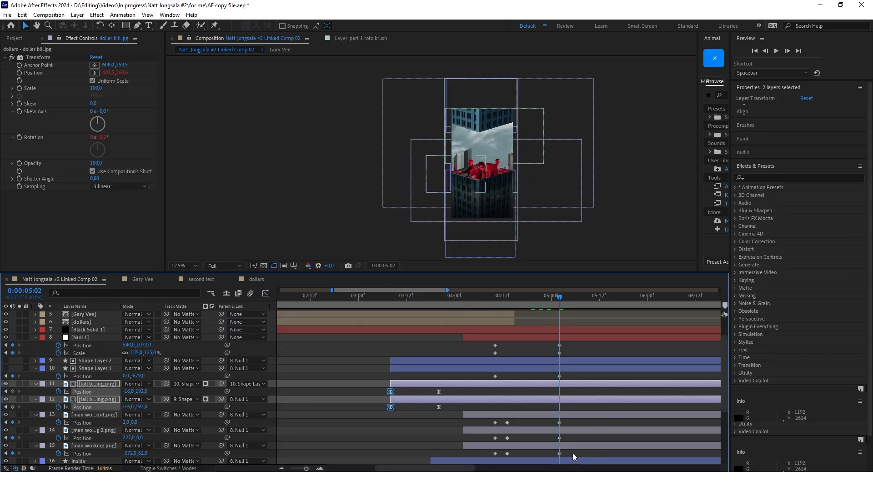
Ease the Null 1, Shape Layer 1 and man working keyframes, shaping their speed curves to peak early and slow gradually towards 0:00:05:02.
drag(574, 452, 481, 344)
click(266, 294)
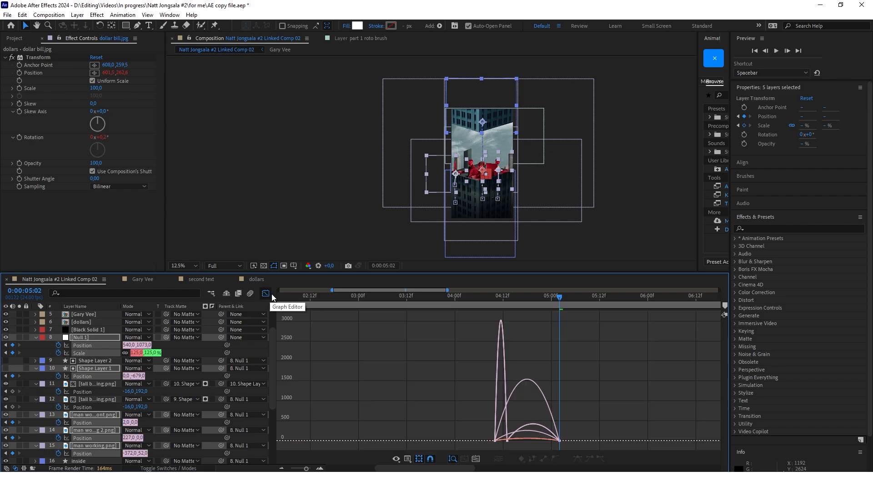
drag(556, 413, 620, 460)
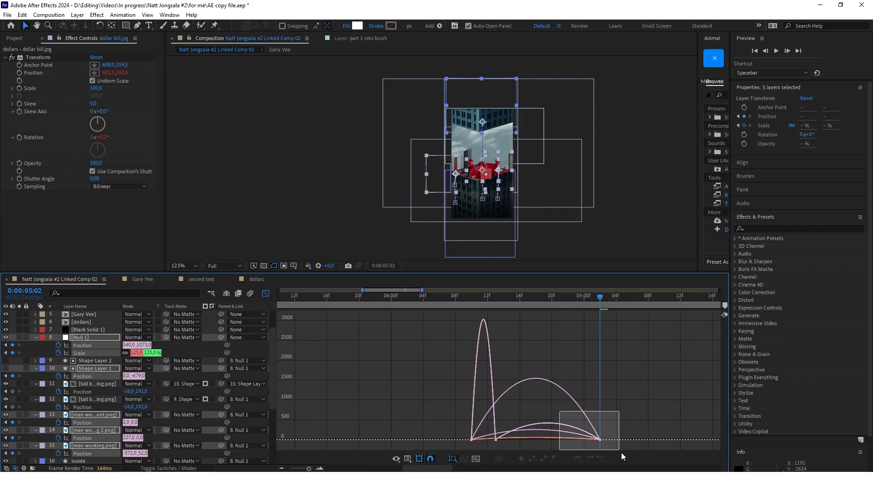
drag(579, 437, 568, 438)
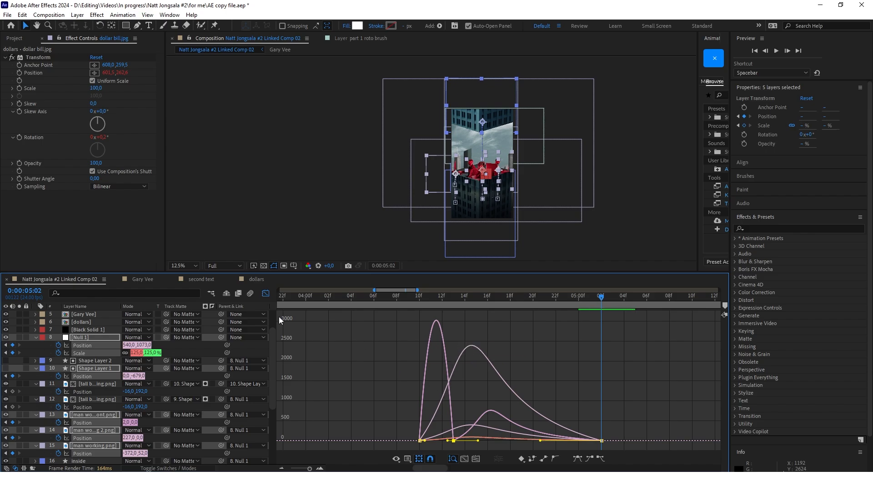
click(266, 293)
drag(408, 300, 401, 331)
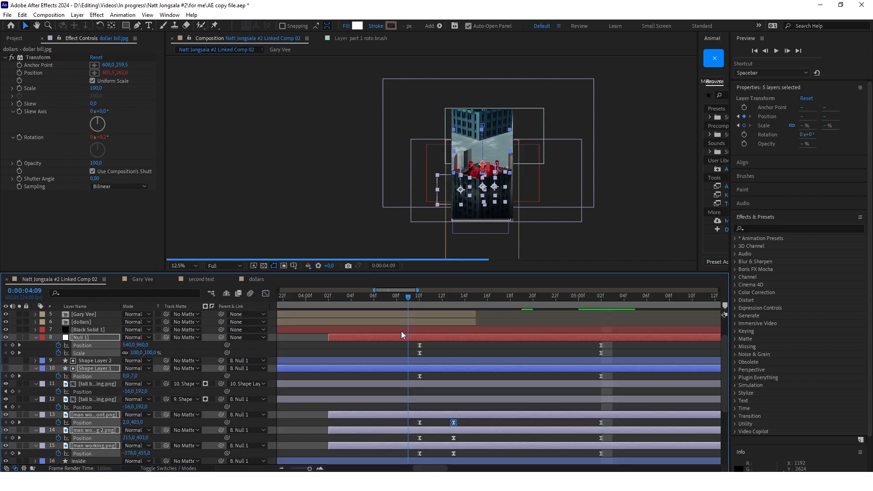
click(357, 409)
drag(402, 300, 607, 357)
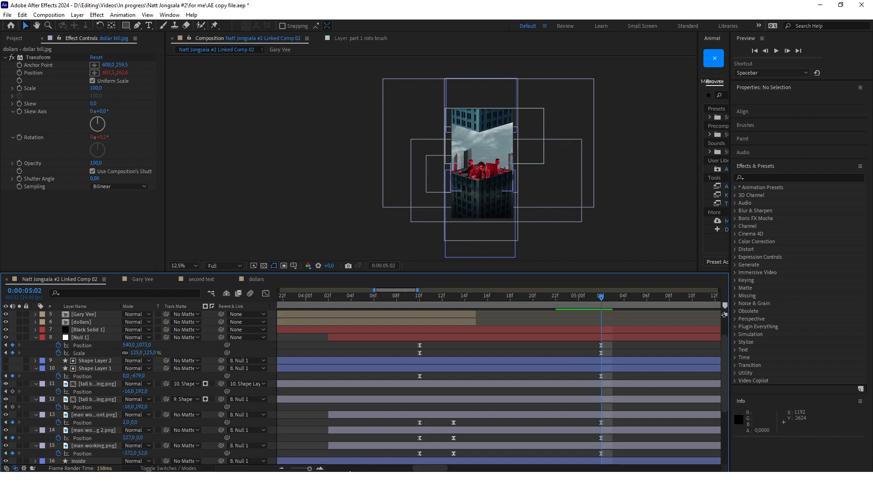
Move the starting keyframes of Null 1, Shape Layer 1 and the workers to 0:00:04:07, shifting the workers' middle keyframes to 0:00:04:10.
key(minus)
drag(510, 458, 461, 342)
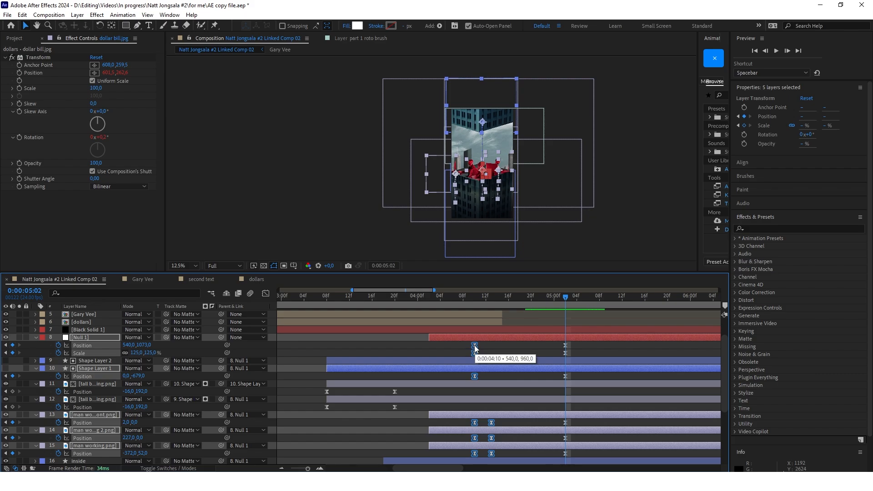
drag(473, 348, 458, 349)
click(490, 359)
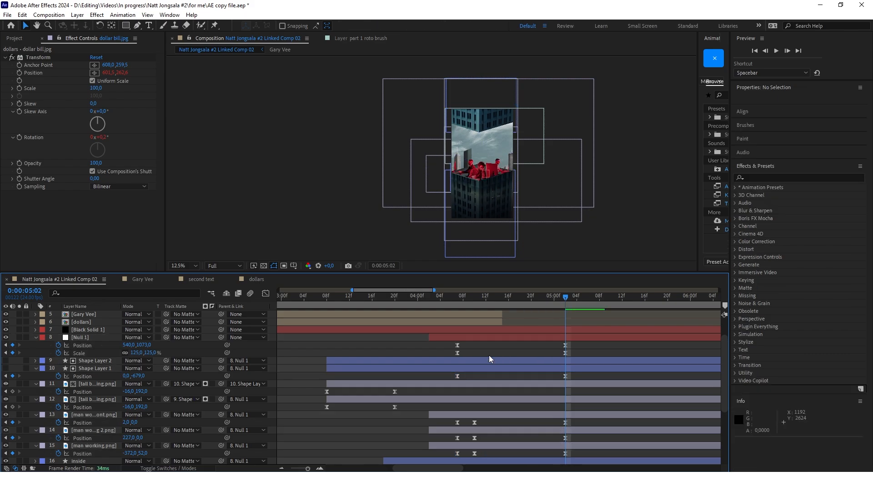
drag(566, 304, 453, 308)
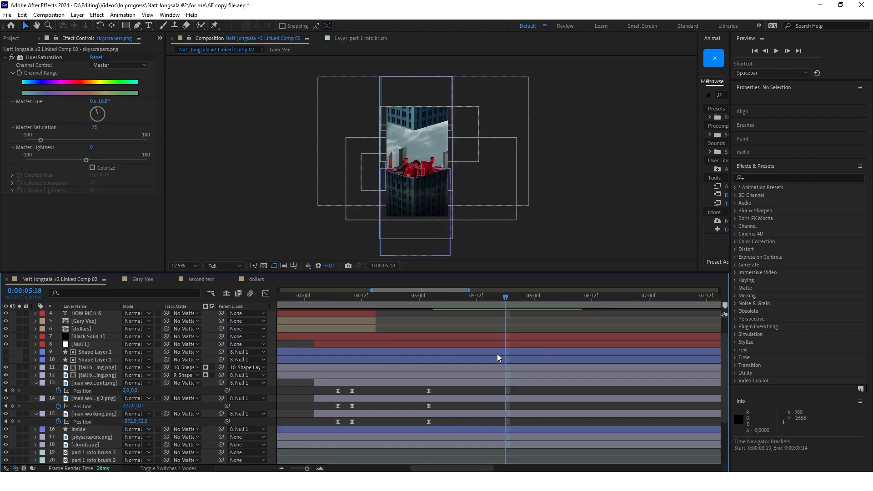
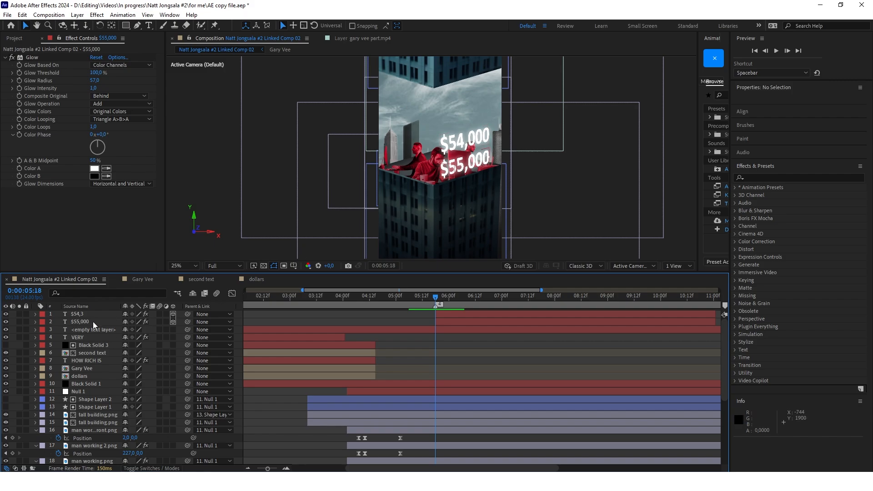
Examine the transform values of the $55,000 text layer and its placement above the workers.
click(94, 322)
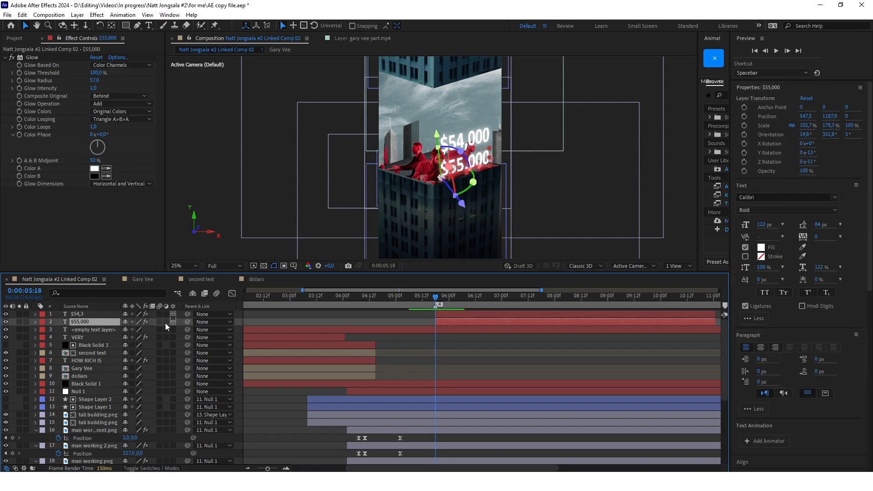
click(34, 322)
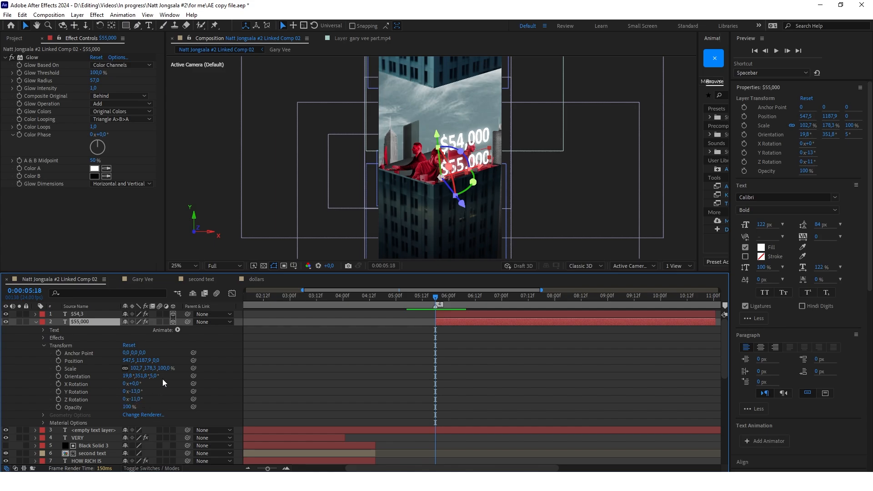
click(356, 340)
drag(513, 148, 516, 153)
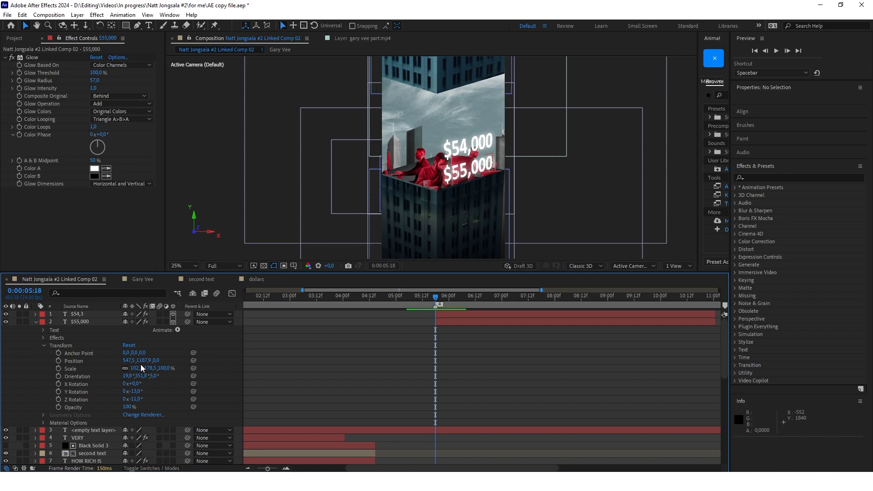
click(35, 321)
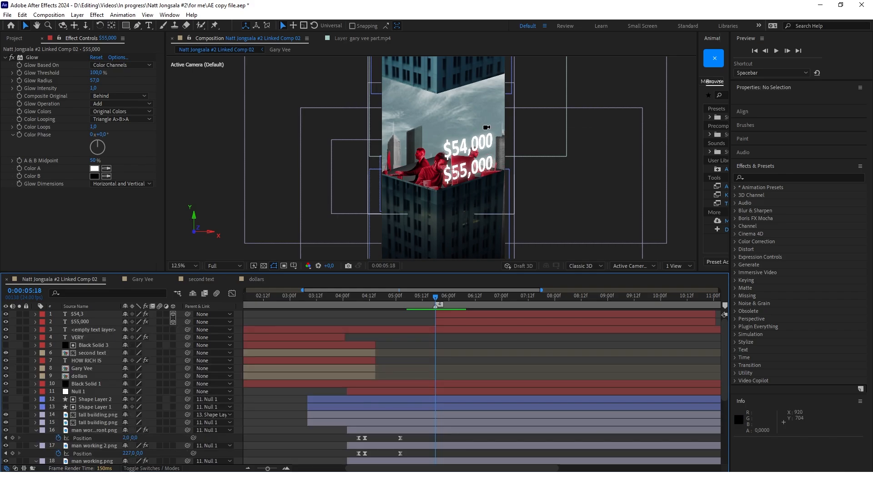
scroll(488, 127, down, 1)
scroll(488, 127, up, 1)
Move the $54,000 and $55,000 text layers down the stack to just below both tall building layers.
click(451, 313)
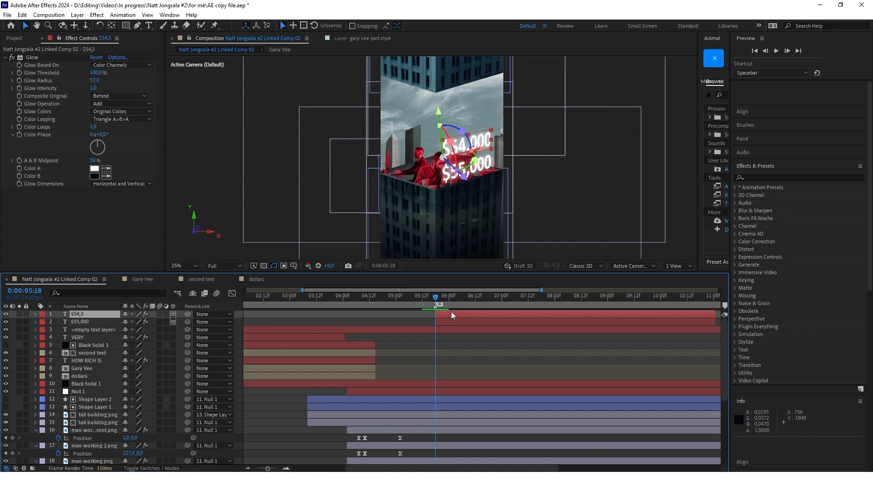
shift+click(451, 320)
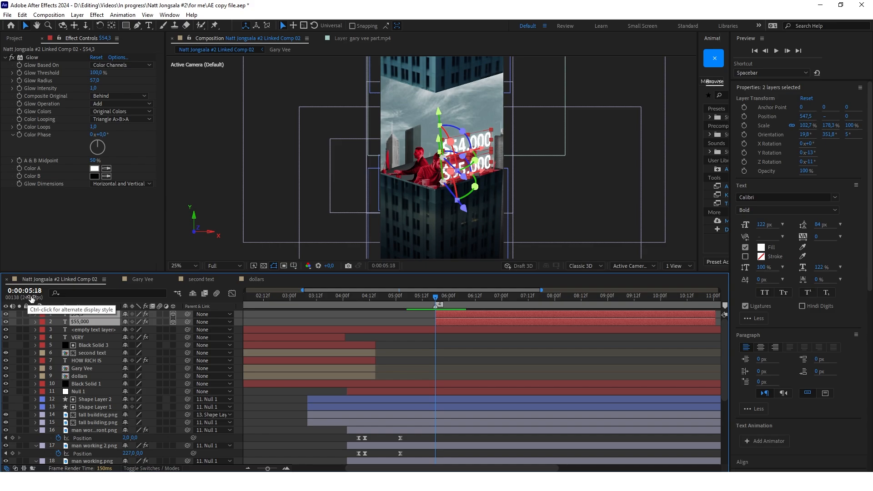
key(ctrl+bracketleft)
key(ctrl+bracketleft)
key(ctrl+bracketleft)
key(ctrl+bracketleft)
key(ctrl+bracketleft)
key(ctrl+bracketleft)
key(ctrl+bracketleft)
key(ctrl+bracketleft)
key(ctrl+bracketleft)
key(ctrl+bracketleft)
key(ctrl+bracketleft)
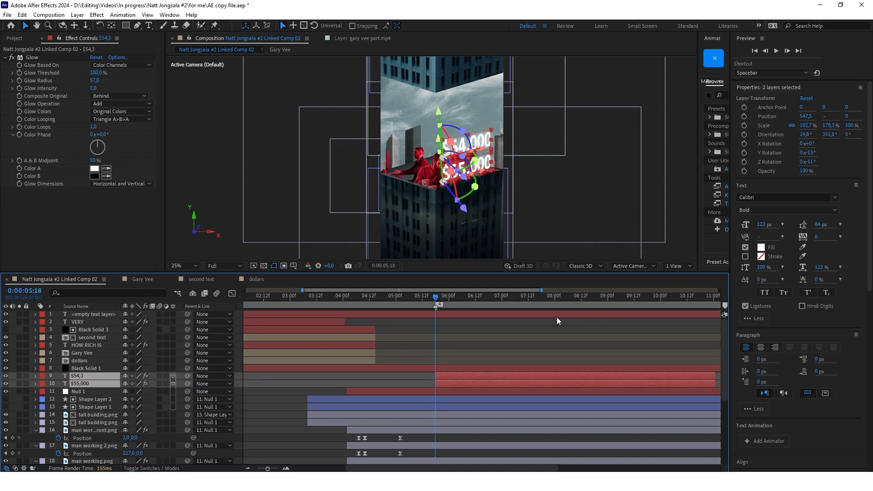
key(ctrl+bracketleft)
key(ctrl+bracketleft)
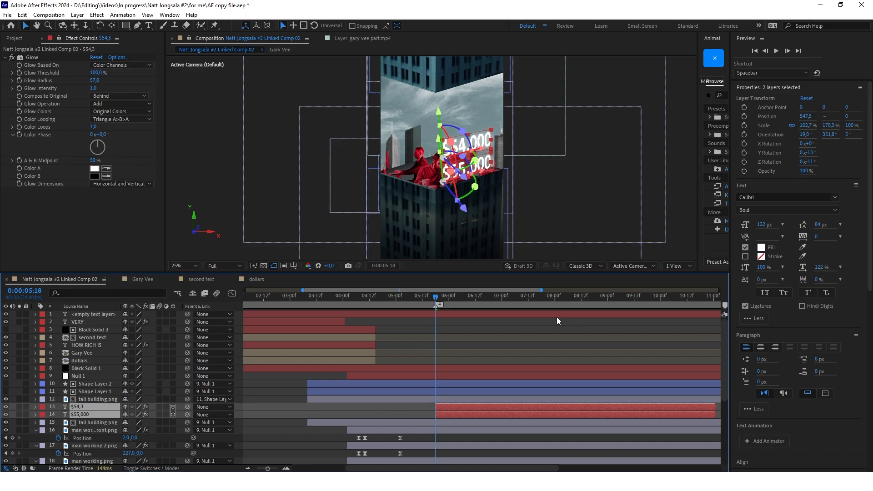
Keyframe both dollar text positions at 0:00:05:18 and lower them behind the building to Y 1434.9 and 1647.9.
key(alt+shift+p)
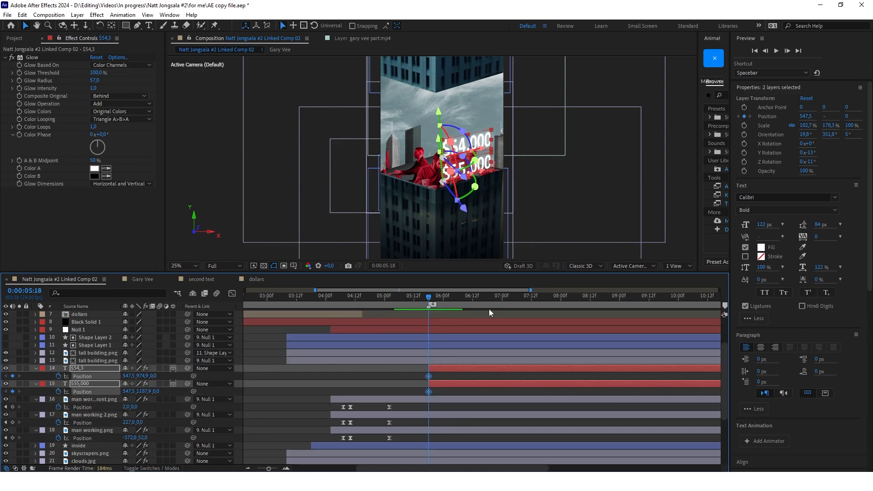
click(95, 384)
drag(142, 376, 374, 356)
click(518, 317)
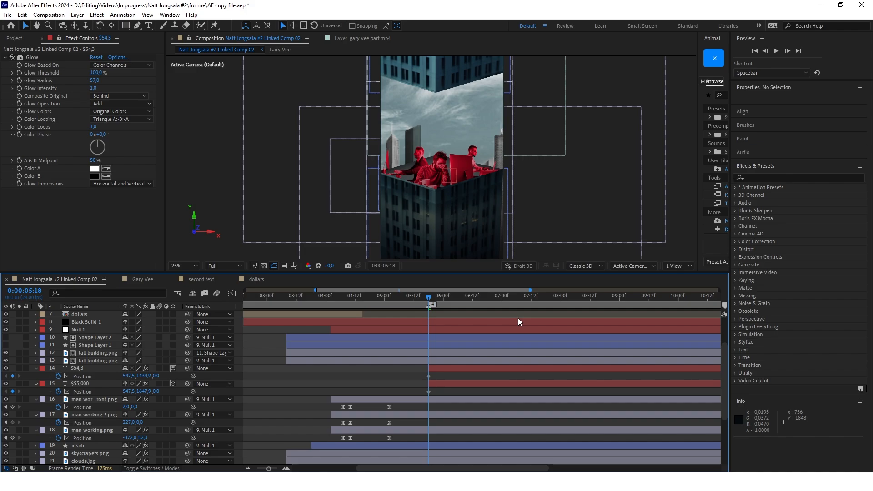
Keyframe the $54,000 text rising out of the lower building to Y position 1172.9, shortly after its starting keyframe.
key(Page_Down)
key(Page_Down)
key(Page_Down)
key(Page_Down)
key(Page_Down)
click(478, 368)
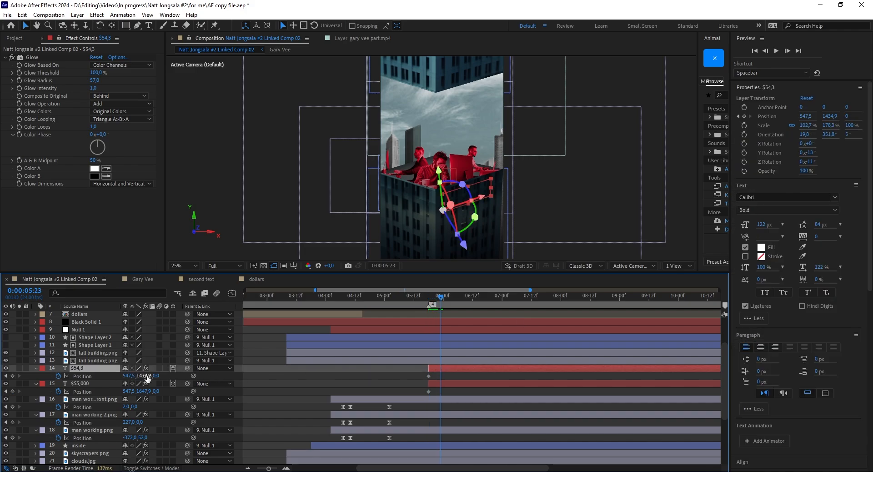
drag(144, 379, 126, 388)
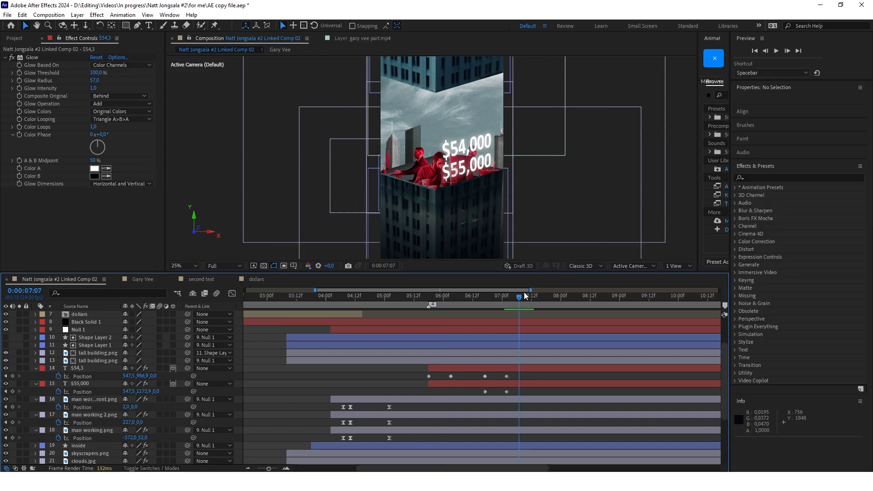
Review the rise of both dollar texts from 0:00:05:18, stepping through the $55,000 text's movement from 0:00:06:17.
drag(517, 299, 429, 303)
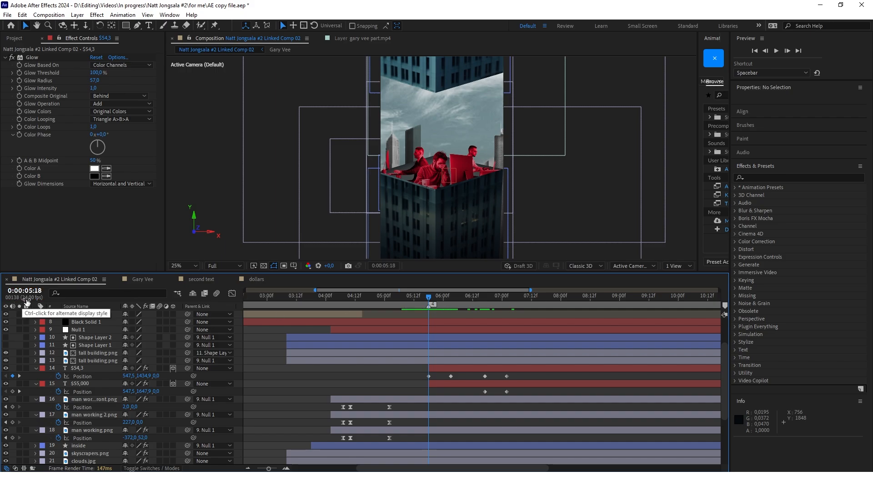
drag(429, 303, 484, 303)
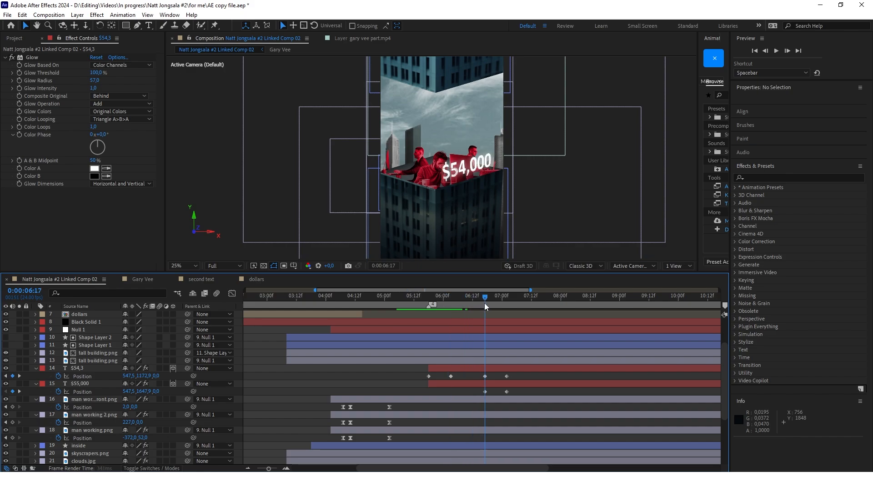
click(486, 385)
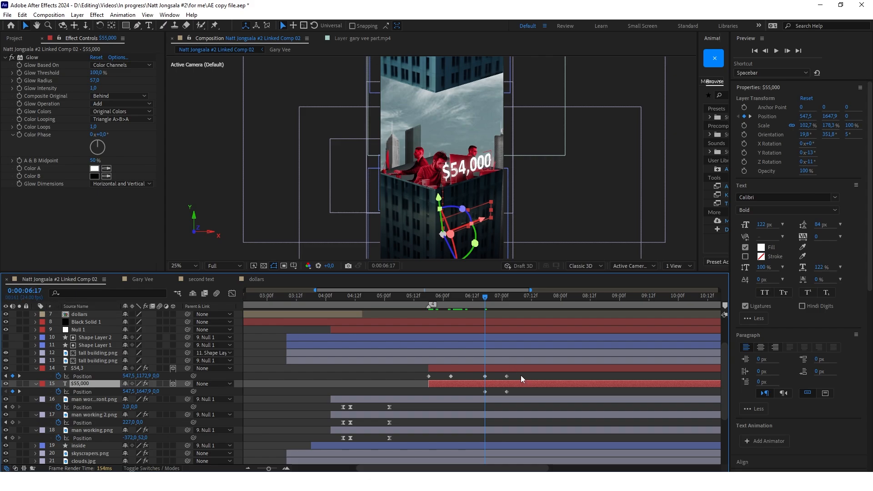
key(Page_Down)
key(Page_Down)
key(Page_Down)
key(Page_Down)
key(Page_Down)
key(Page_Down)
key(Page_Down)
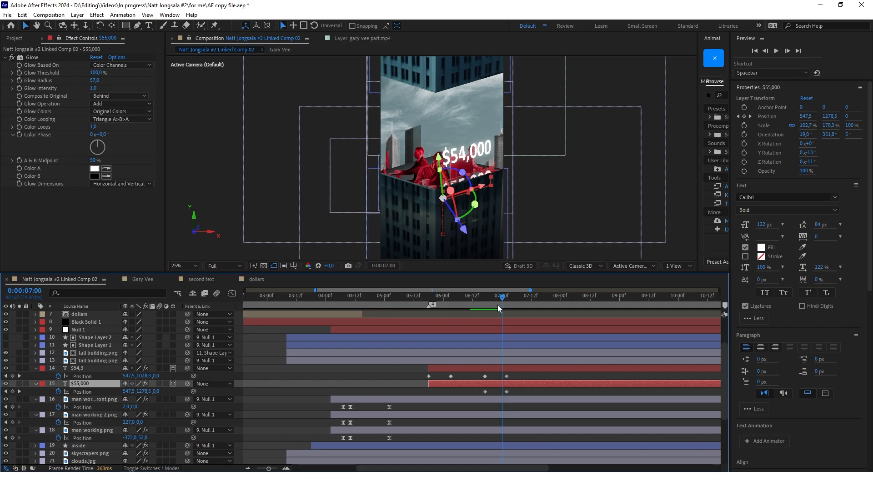
key(Page_Down)
key(Page_Down)
key(F2)
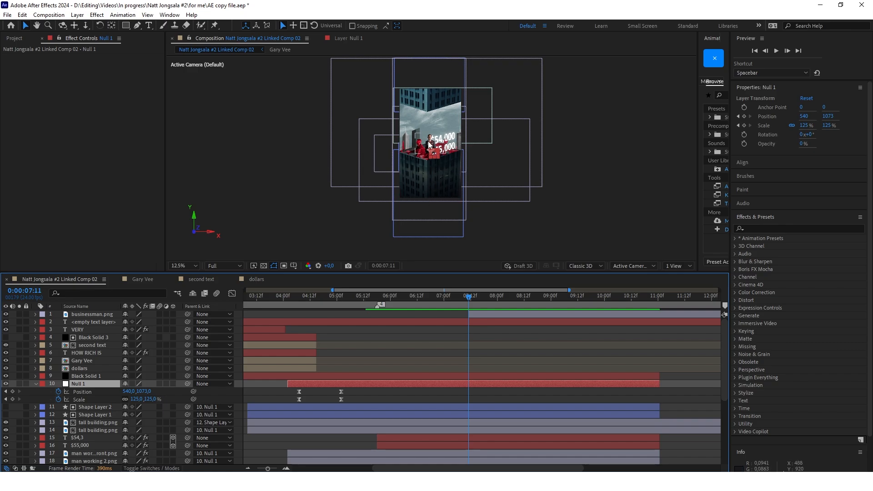
Preview the building's closing movement controlled by Null 1 and Top control and return to its keyframes at 0:00:07:11.
scroll(447, 169, up, 2)
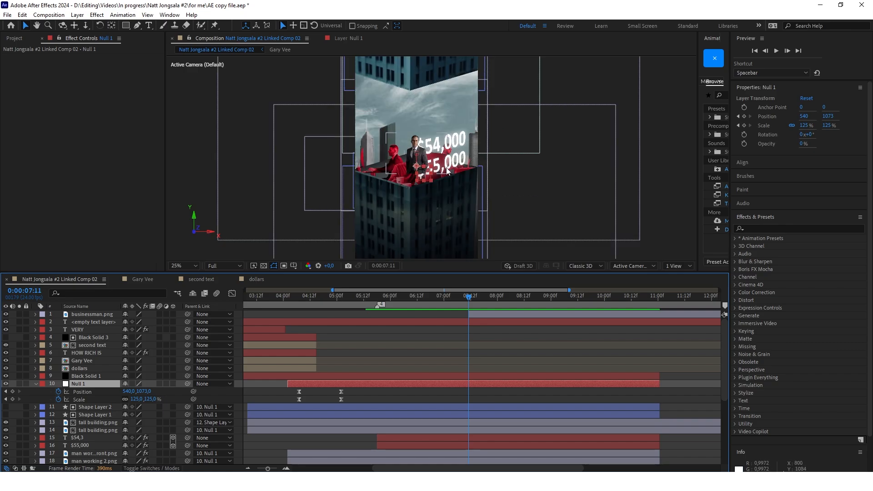
scroll(454, 139, down, 2)
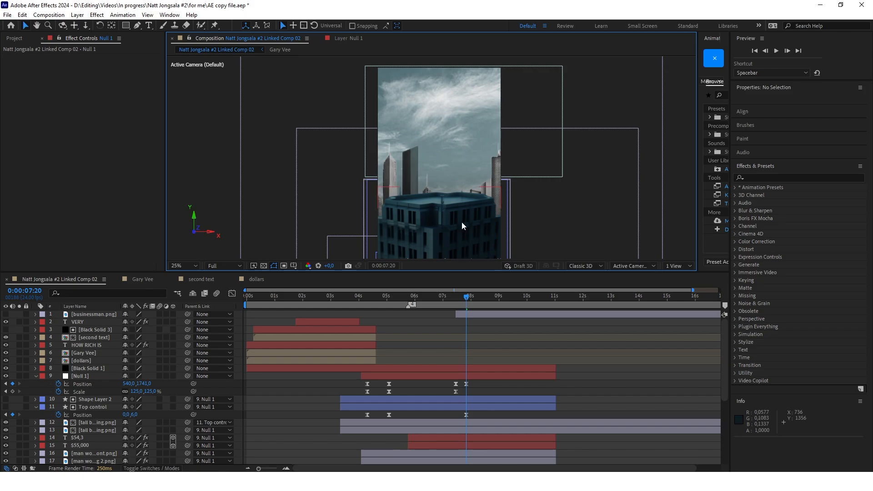
click(452, 374)
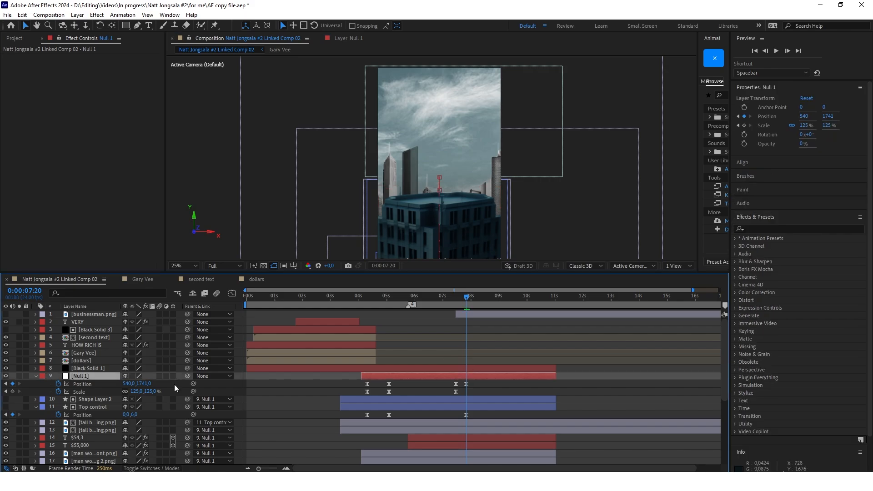
scroll(538, 133, down, 1)
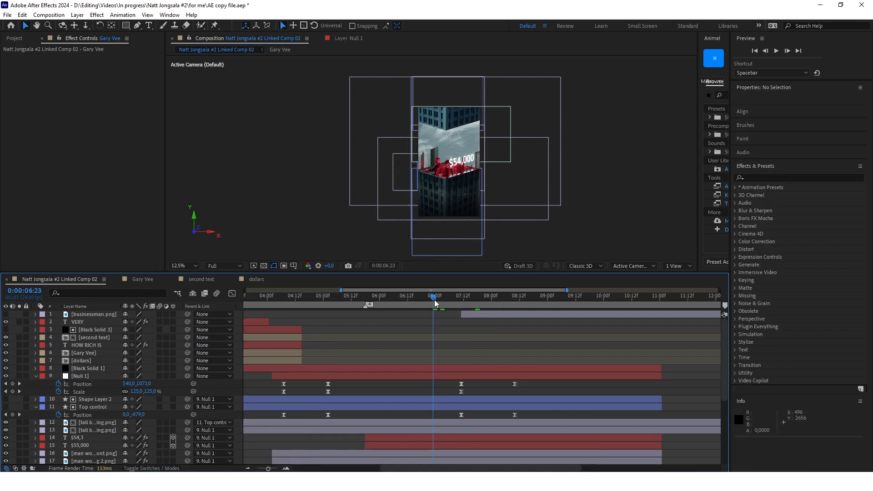
drag(435, 300, 520, 305)
key(j)
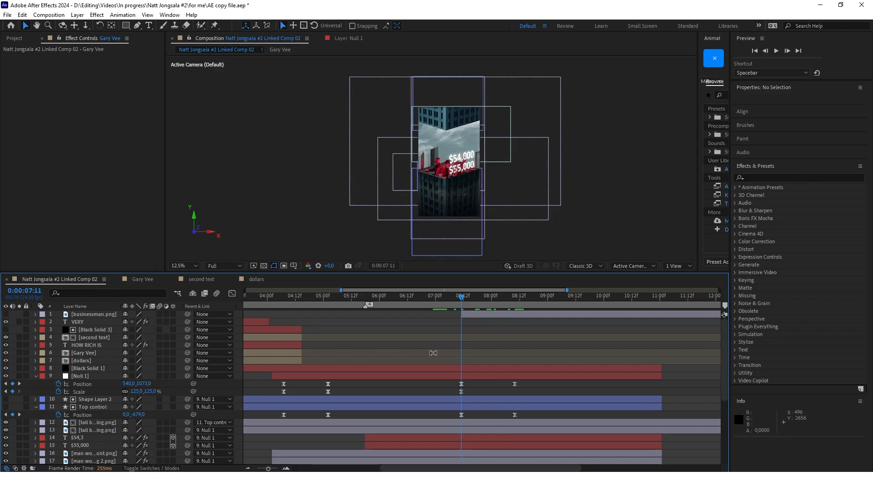
Examine the Null 1, Top control and dollar text layers with their parenting at 0:00:07:11.
click(87, 377)
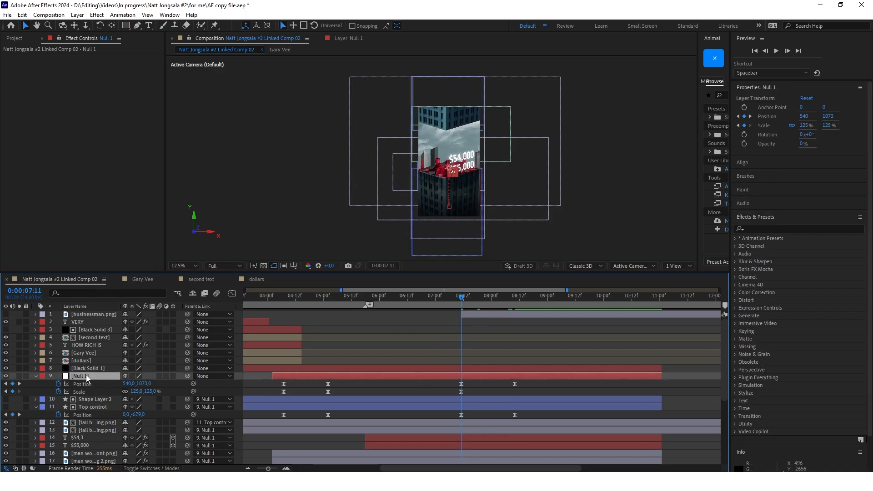
click(107, 407)
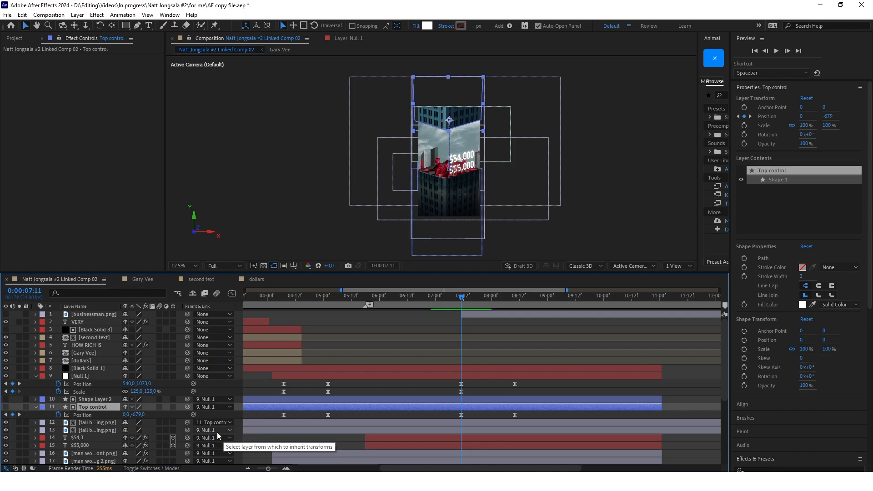
click(98, 438)
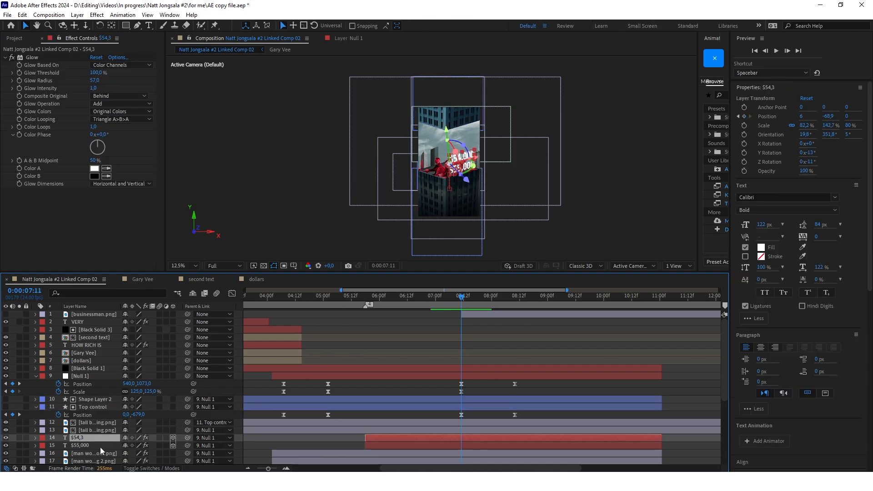
shift+click(84, 446)
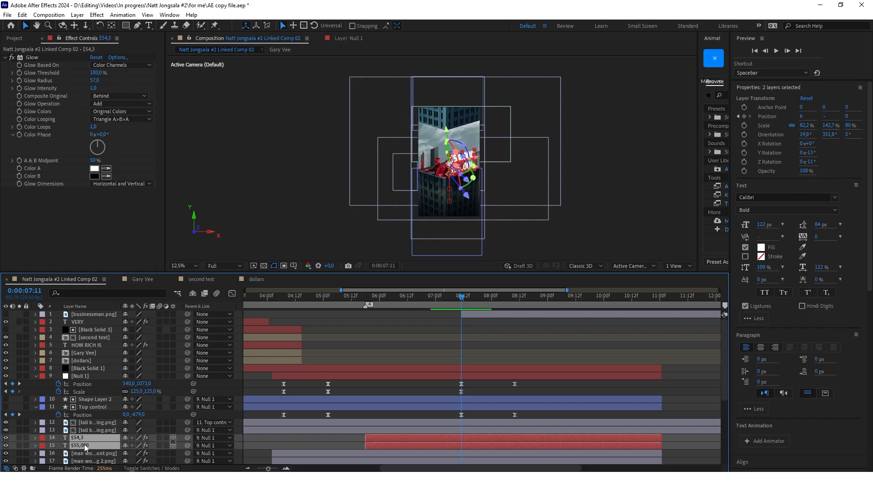
scroll(470, 160, up, 3)
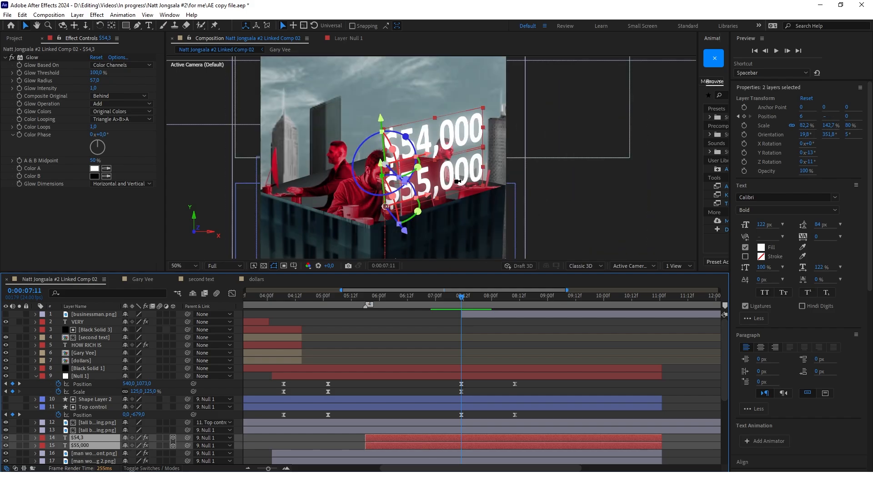
scroll(450, 178, down, 3)
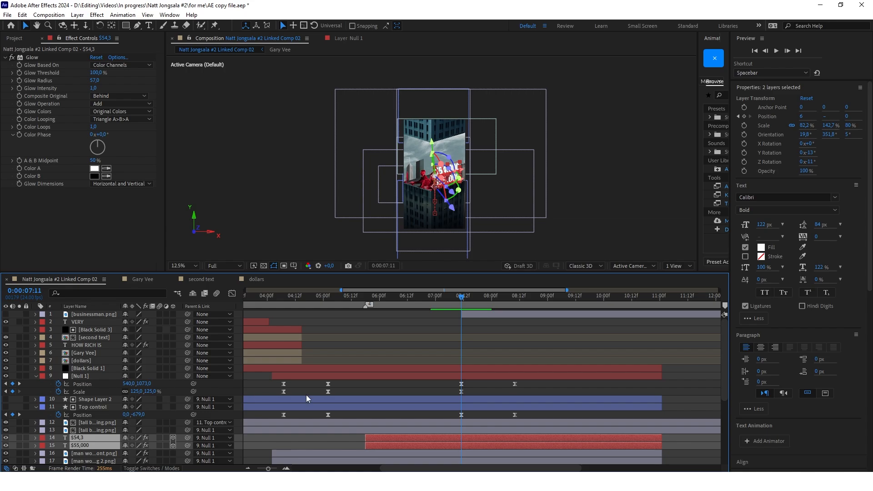
click(406, 389)
Find the moment the closing building covers the workers and start the businessman.png layer at 0:00:08:01.
drag(461, 298, 516, 301)
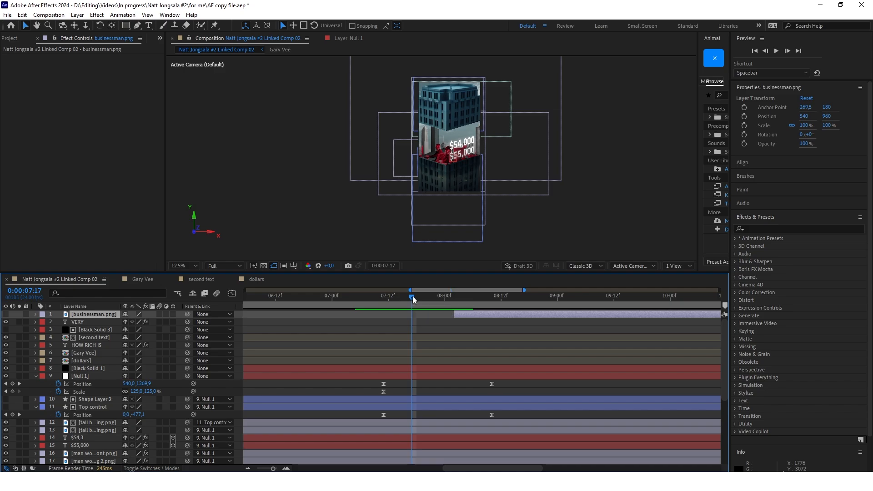
drag(414, 298, 454, 298)
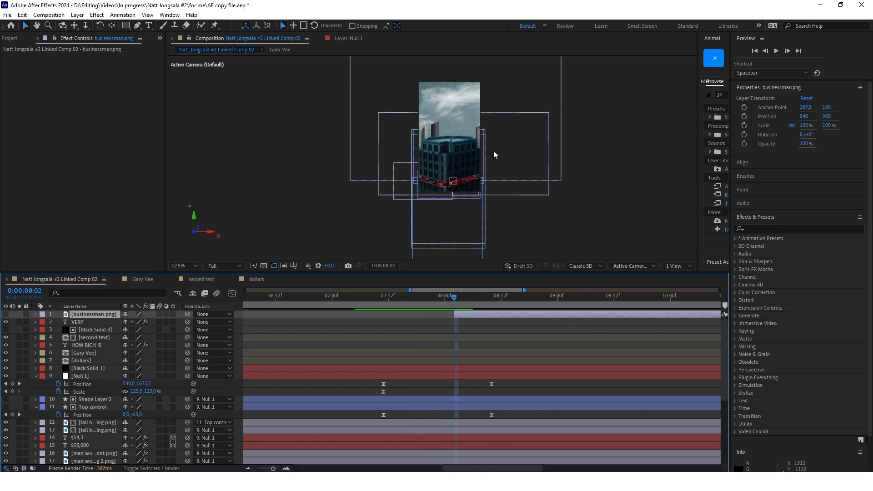
key(Page_Up)
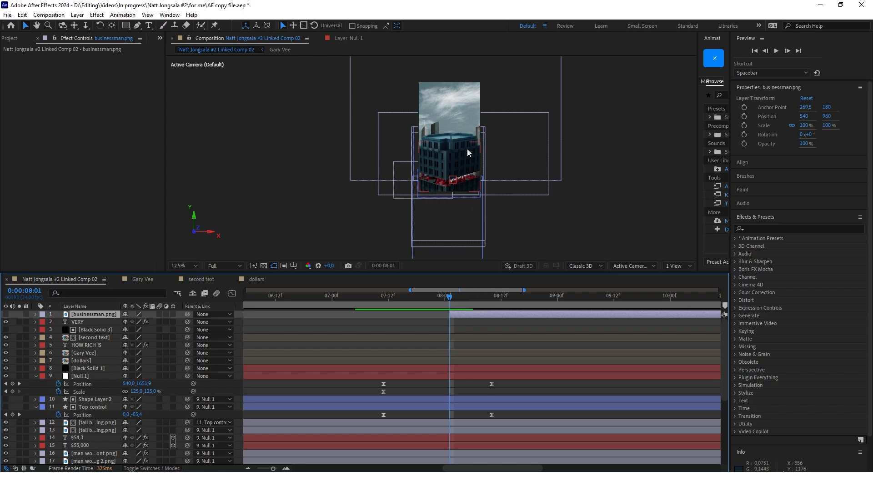
scroll(452, 136, up, 3)
drag(451, 133, 438, 97)
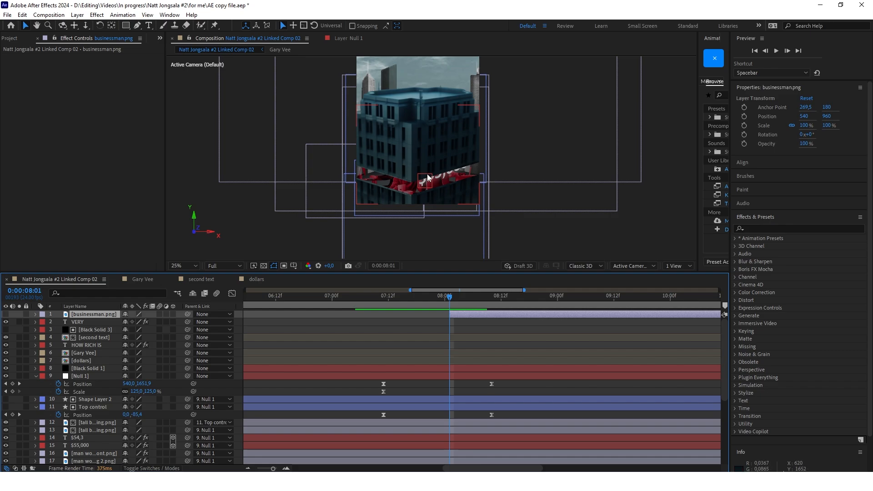
scroll(412, 161, down, 1)
scroll(424, 116, up, 1)
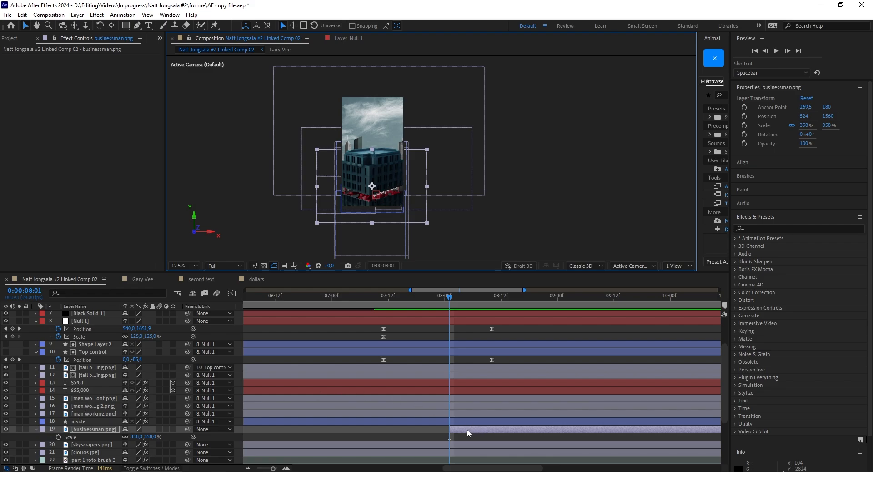
Keyframe the position of businessman.png at 0:00:08:01 and raise it to a vertical position of 824 at 0:00:08:12.
key(p)
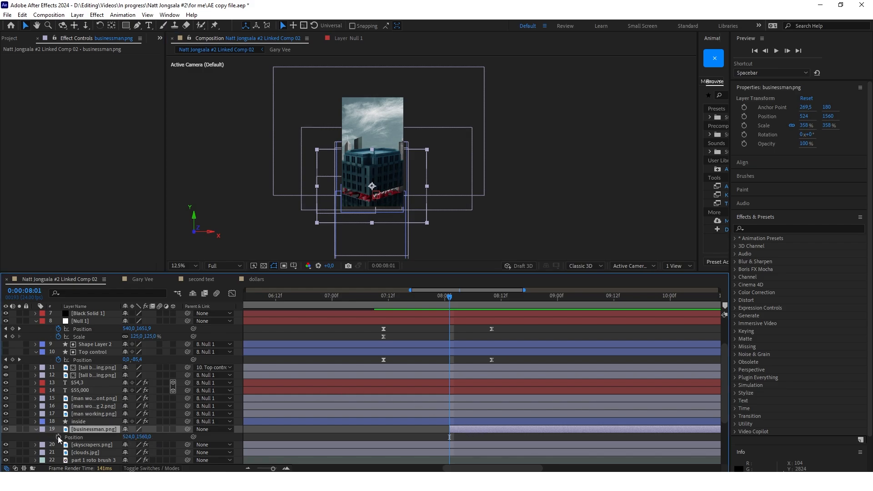
click(58, 437)
click(502, 297)
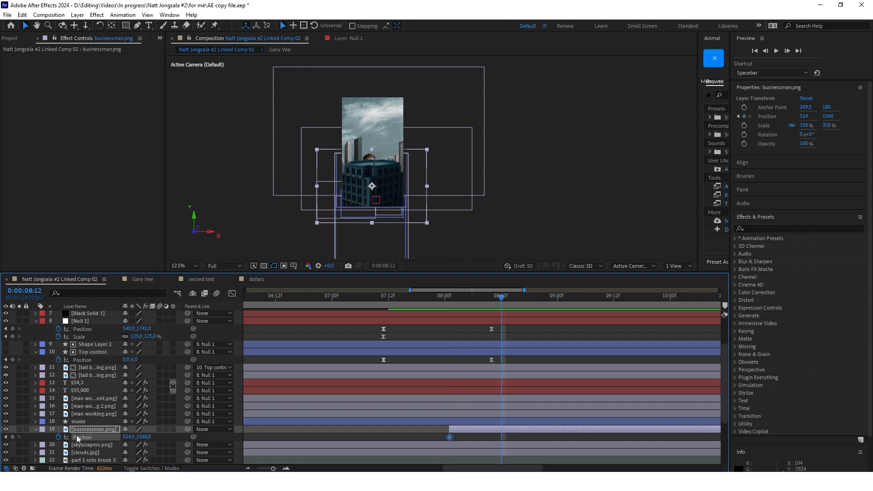
click(12, 437)
drag(146, 440, 0, 412)
scroll(371, 122, up, 1)
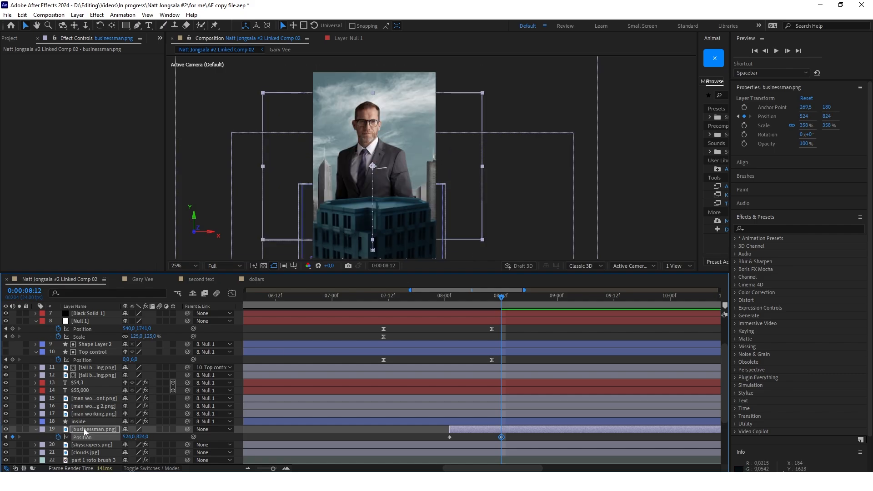
Enlarge businessman.png to 574% and adjust its position keyframes to 524, 1854 at 0:00:08:01 and 541, 1090 at 0:00:08:12.
key(s)
drag(136, 436, 149, 436)
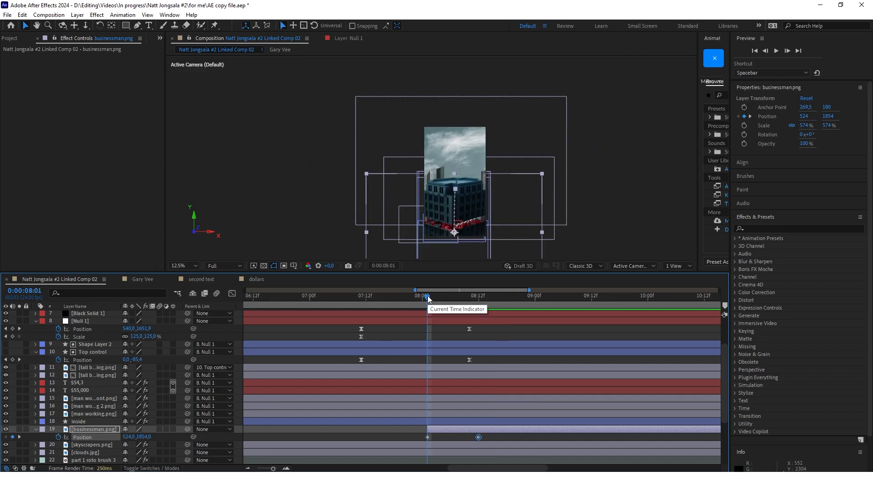
drag(429, 298, 484, 298)
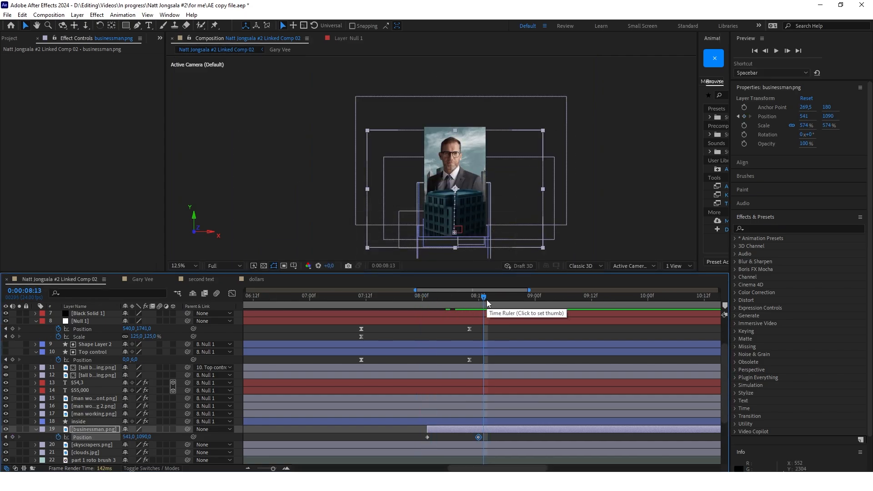
key(period)
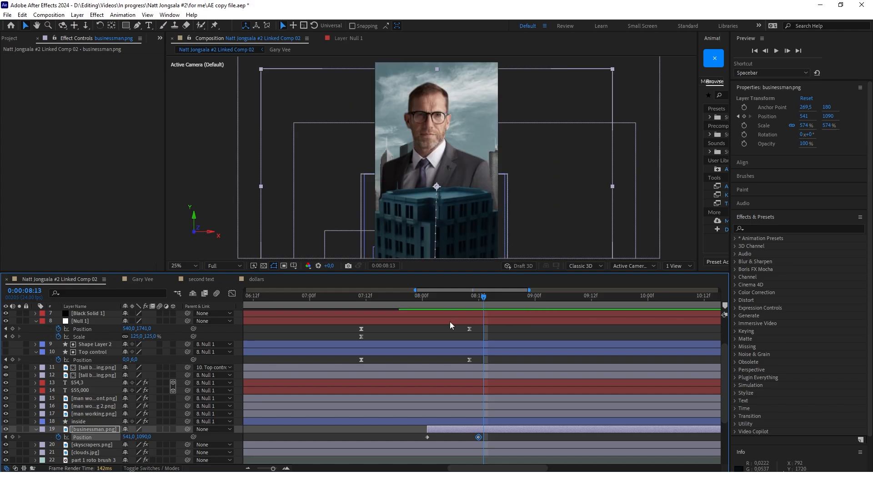
click(297, 435)
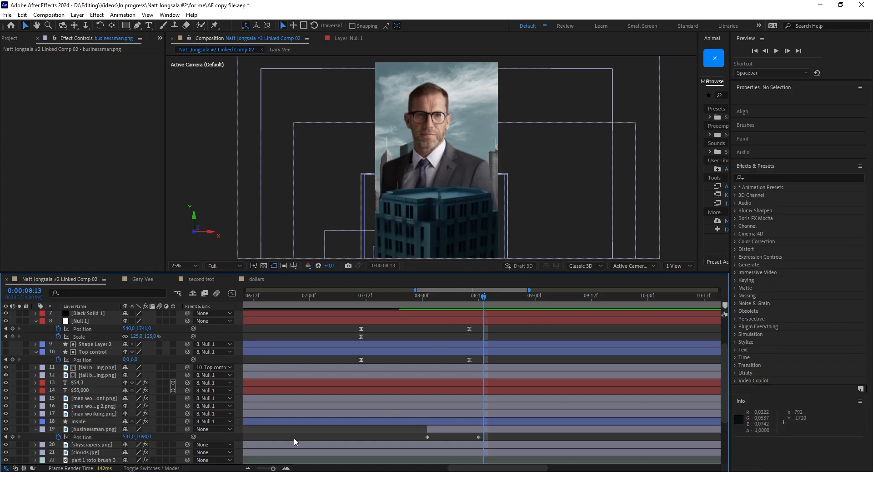
Draw a rectangle about 350 by 76 px over the businessman's eyes and fill it with red FF0000.
click(126, 26)
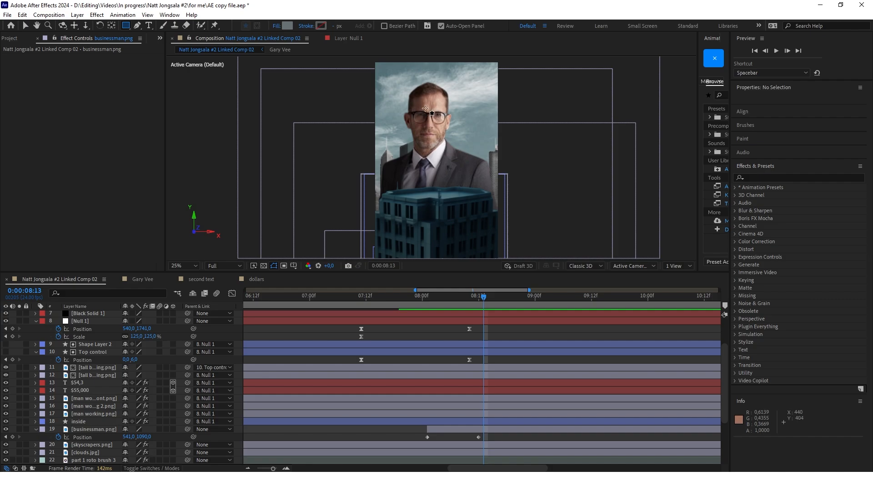
scroll(427, 109, up, 1)
drag(391, 118, 471, 135)
key(v)
click(427, 26)
drag(477, 321, 483, 266)
drag(446, 302, 486, 251)
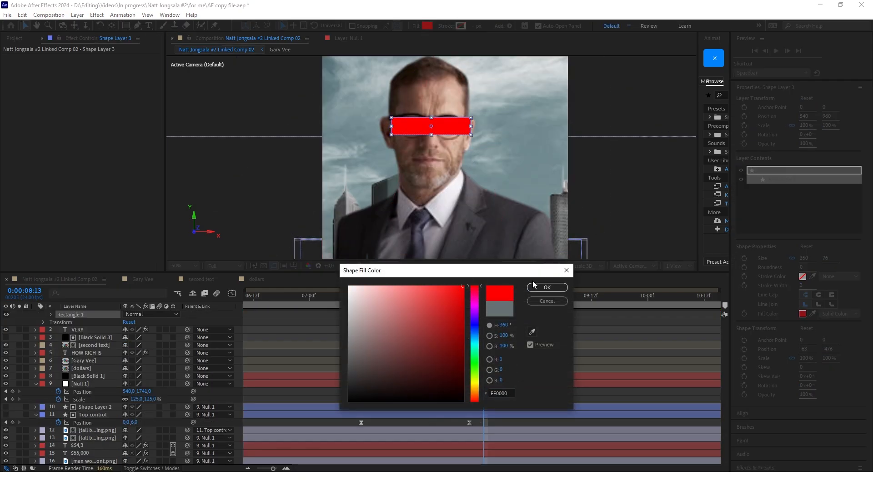
click(540, 288)
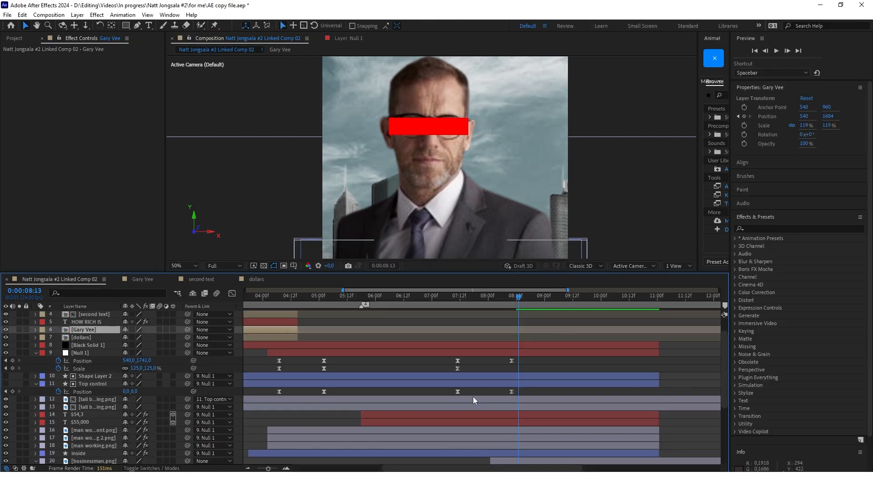
Shift the red bar's Shape Layer 3 so that it starts at 0:00:08:01.
scroll(473, 397, up, 1)
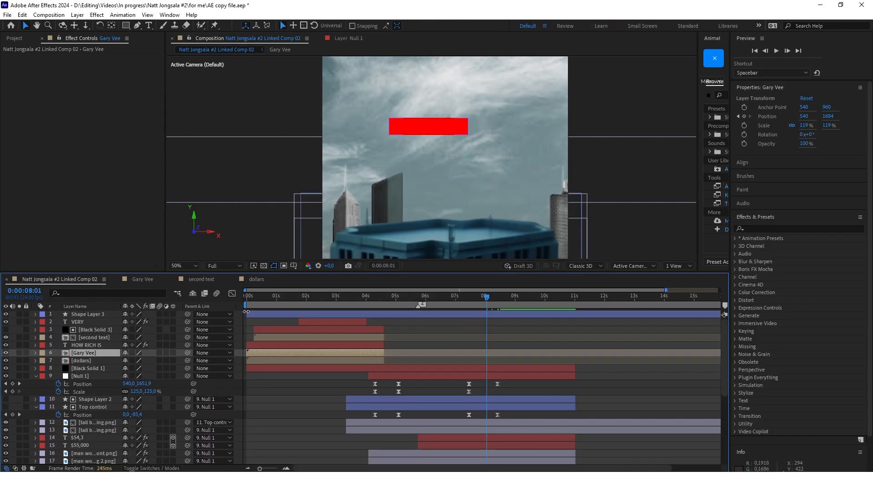
click(318, 315)
drag(318, 315, 487, 313)
scroll(494, 340, up, 2)
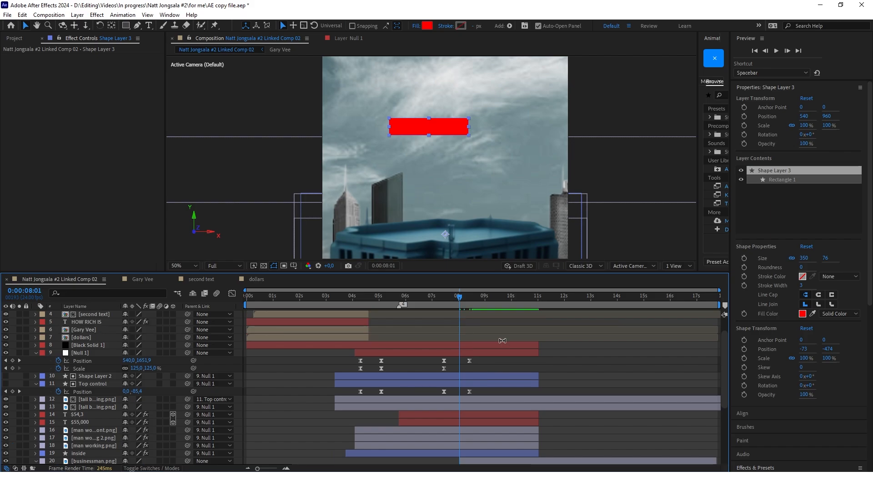
Lower Shape Layer 3 in the layer stack to directly above businessman.png.
key(ctrl+bracketleft)
key(ctrl+bracketleft)
key(ctrl+bracketleft)
key(ctrl+bracketleft)
key(ctrl+bracketleft)
key(ctrl+bracketleft)
key(ctrl+bracketleft)
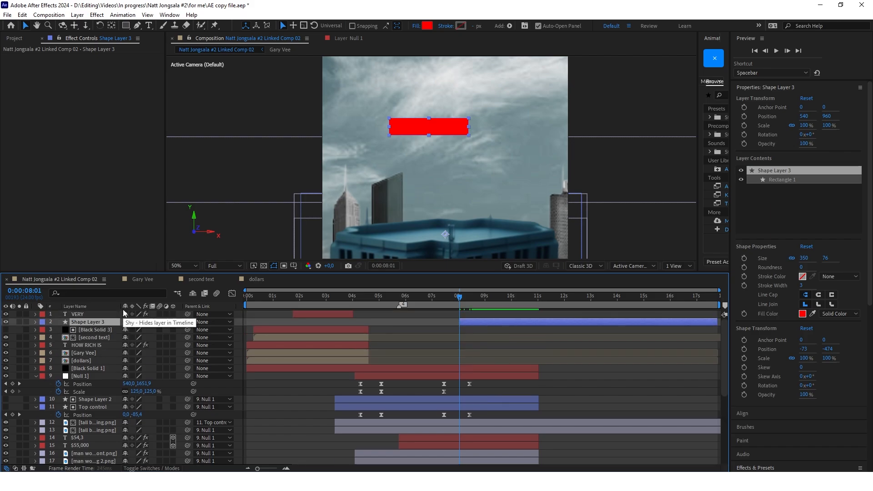
key(ctrl+bracketleft)
key(ctrl+bracketleft)
key(ctrl+bracketleft)
key(ctrl+bracketleft)
key(ctrl+bracketleft)
key(ctrl+bracketleft)
key(ctrl+bracketleft)
key(ctrl+bracketleft)
key(ctrl+bracketleft)
key(ctrl+bracketleft)
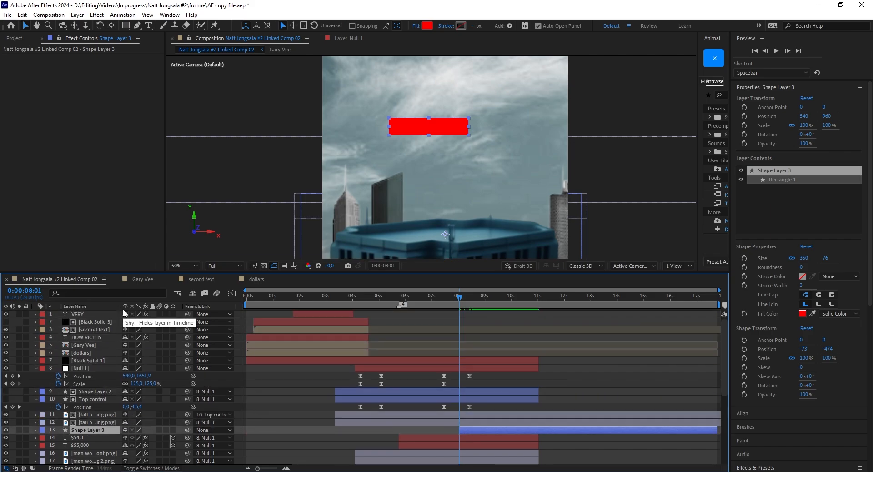
key(ctrl+bracketleft)
scroll(274, 424, down, 1)
click(276, 424)
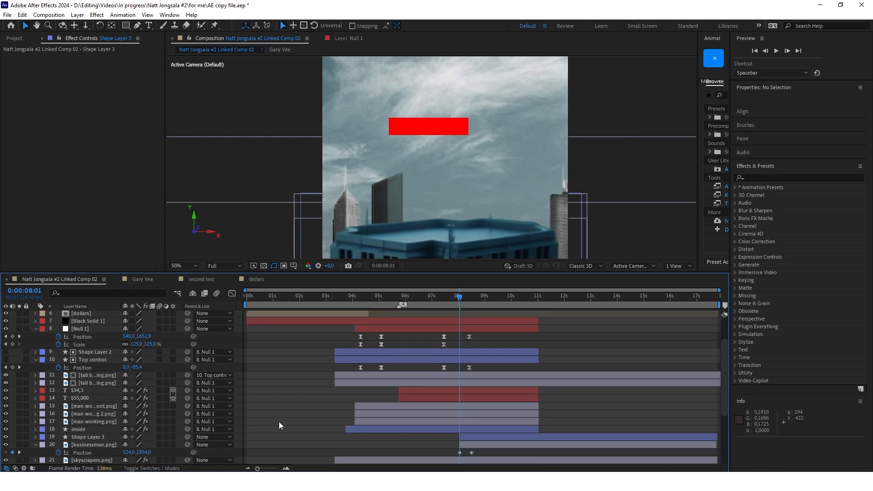
Parent Shape Layer 3 to businessman.png at 0:00:08:12 and check that the red bar follows his face.
key(k)
key(k)
click(484, 436)
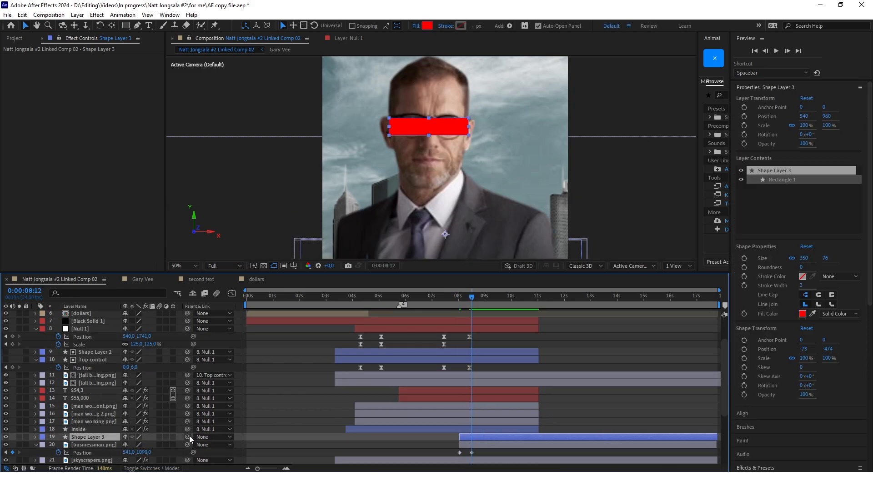
drag(188, 436, 110, 445)
key(comma)
key(comma)
mouse_move(470, 297)
mouse_down()
mouse_move(458, 295)
mouse_move(470, 294)
mouse_up()
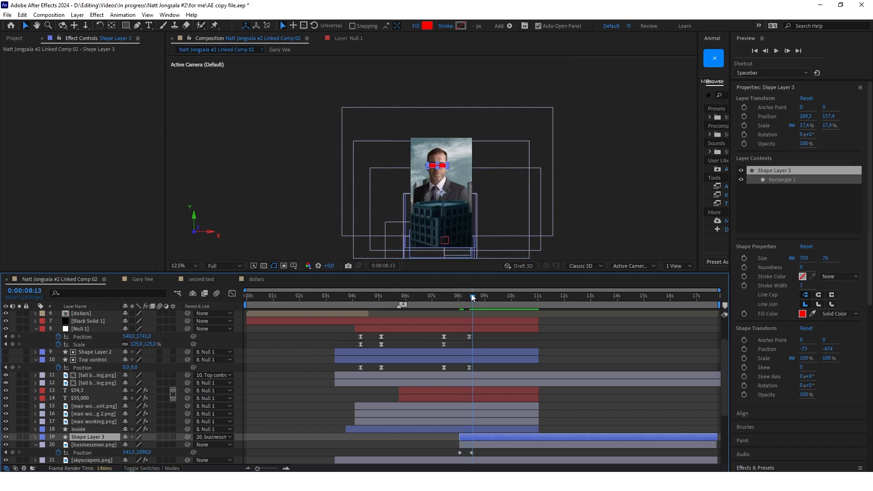
click(577, 322)
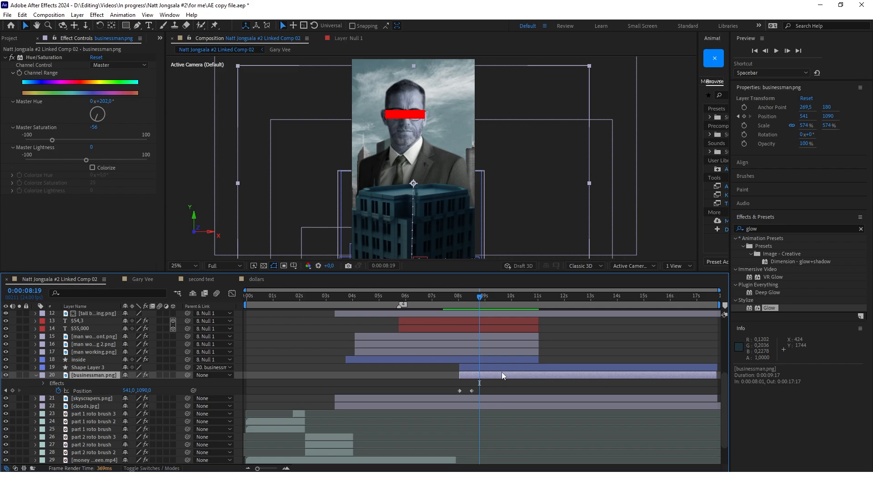
Duplicate businessman.png and replace the Hue/Saturation effect on the upper copy with Extract.
key(ctrl+d)
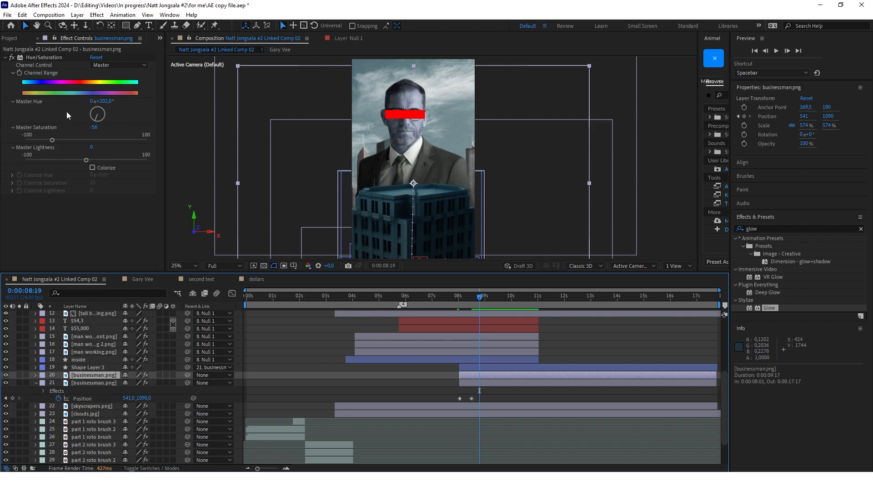
click(42, 55)
key(Delete)
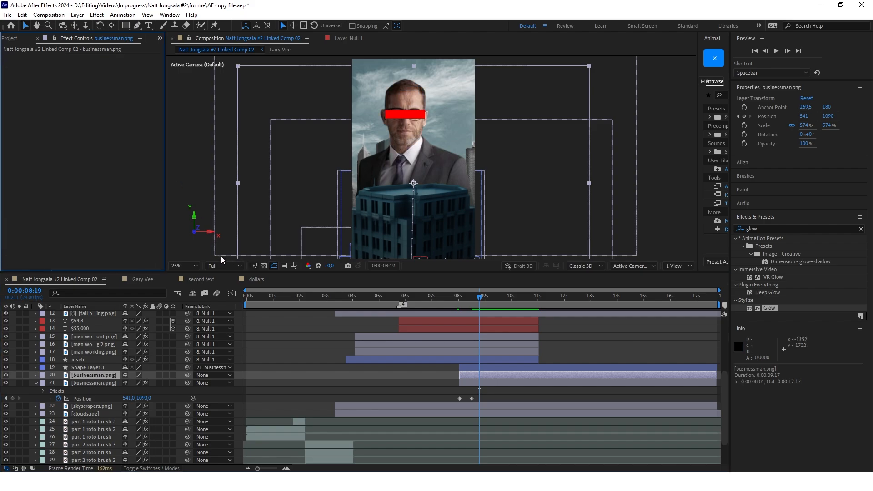
click(775, 227)
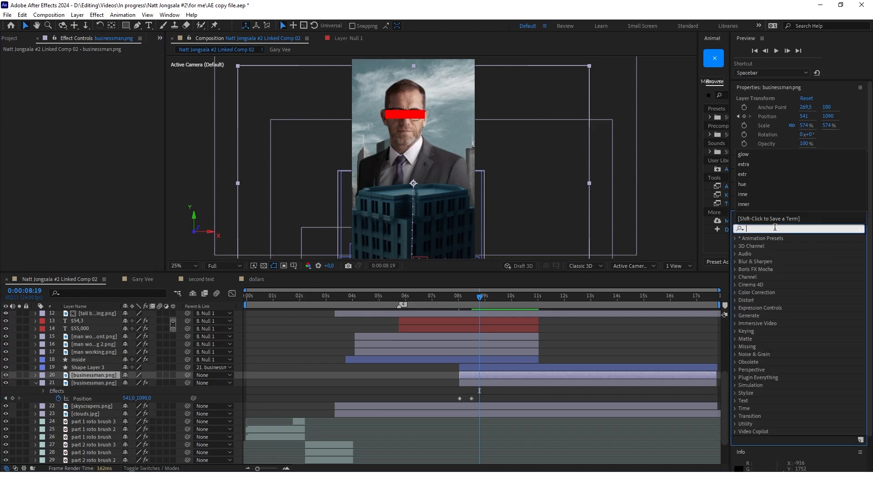
text(extra)
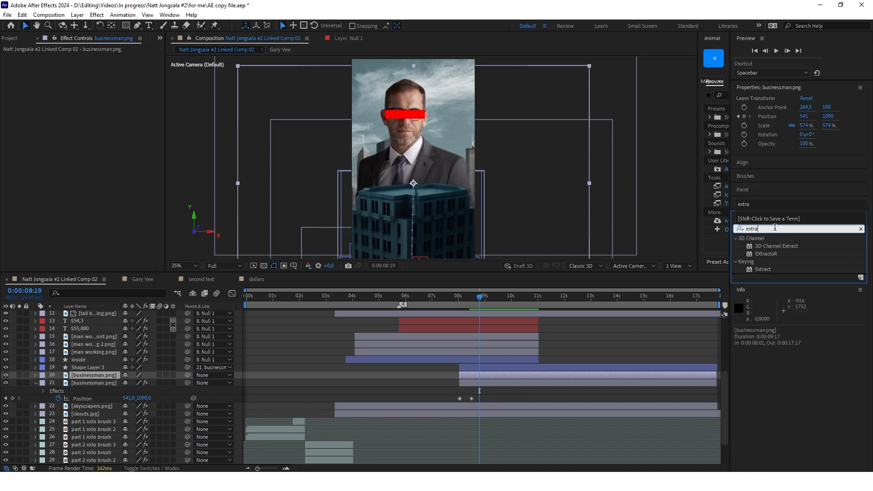
double_click(763, 269)
With the lower businessman.png temporarily hidden, set the upper copy's Extract black point to 131 and white softness to 123.
click(5, 383)
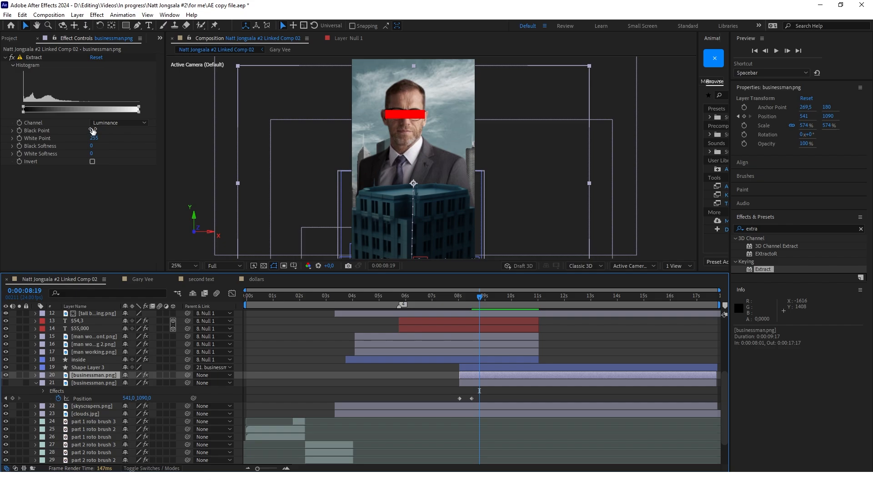
drag(92, 130, 157, 131)
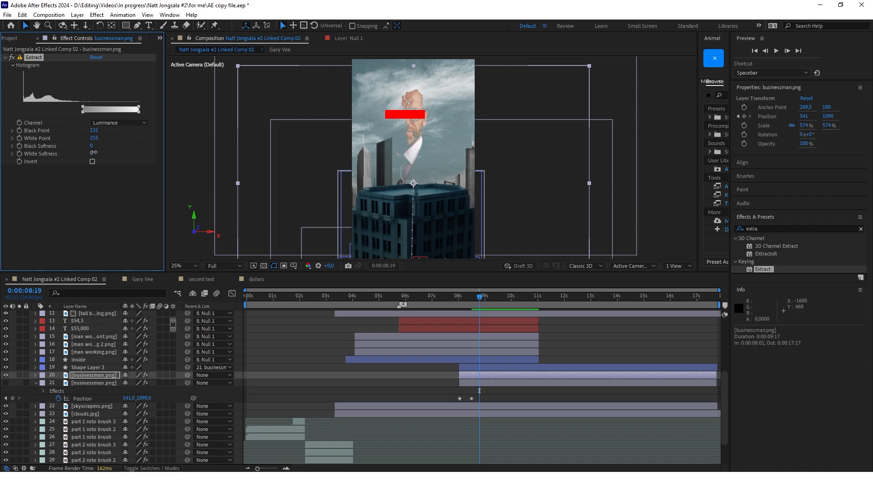
drag(94, 153, 136, 153)
click(9, 388)
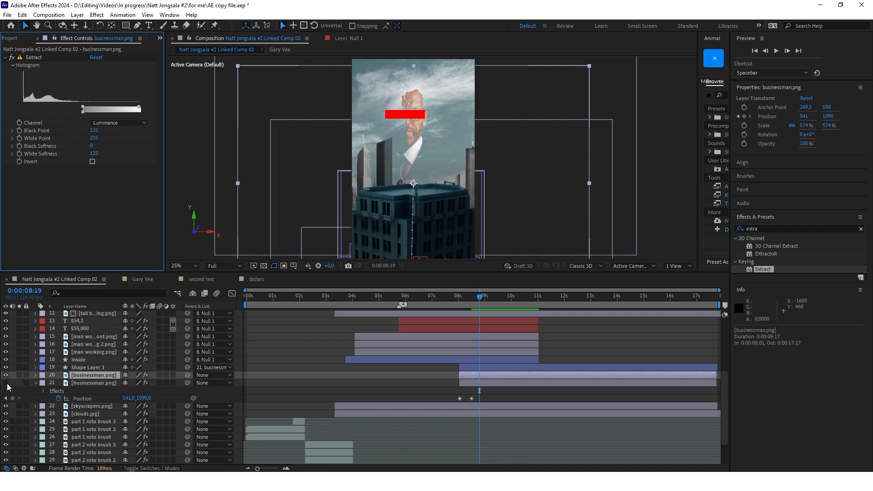
click(8, 387)
click(360, 380)
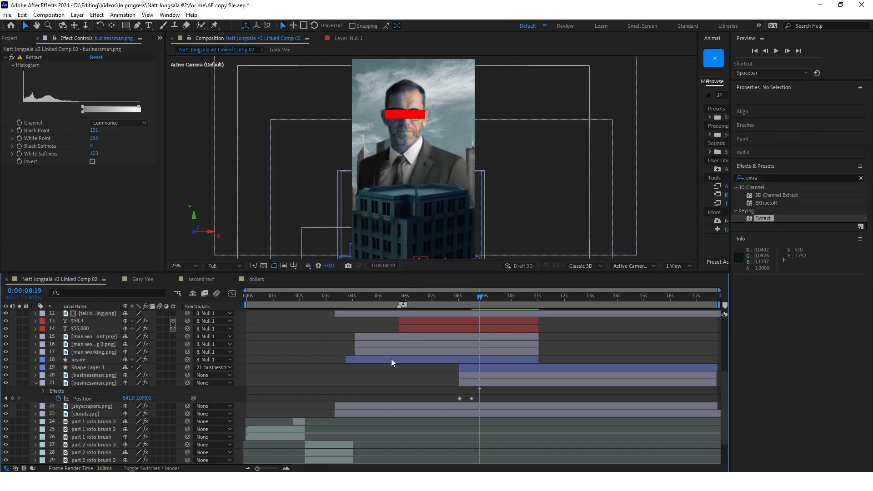
Collapse the expanded properties of Null 1, Top control and the lower businessman.png layer.
scroll(426, 115, down, 1)
scroll(432, 114, up, 1)
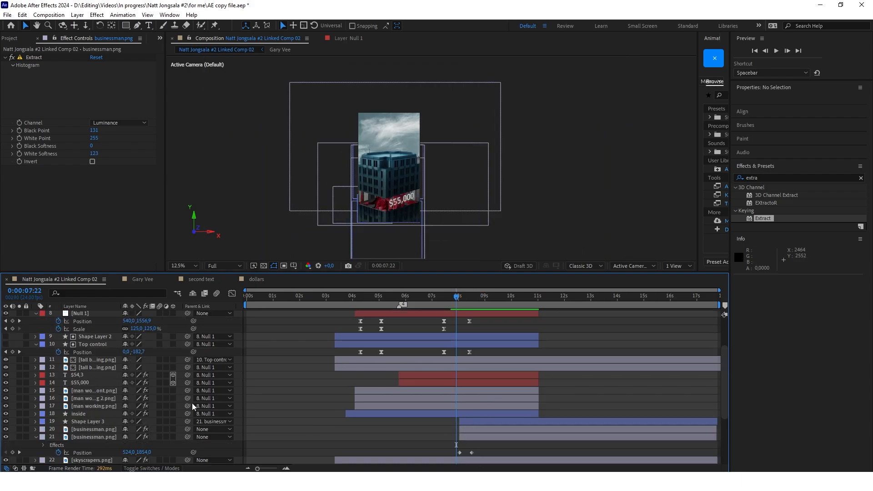
click(35, 313)
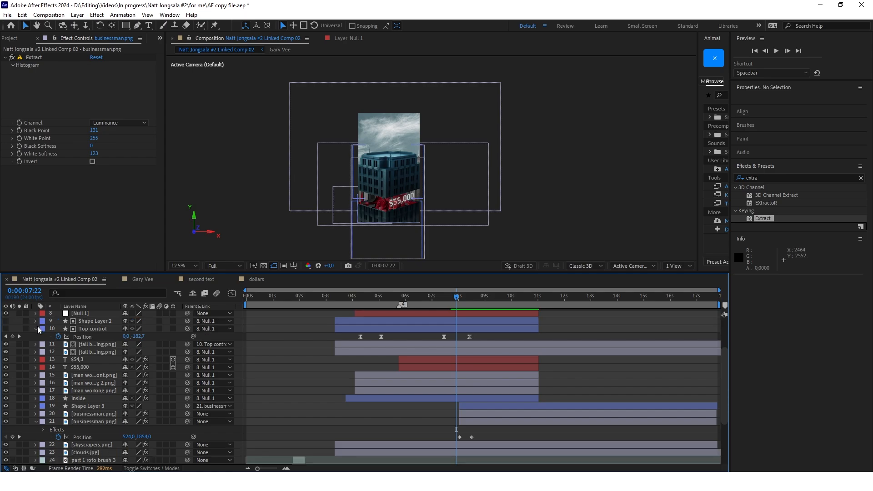
click(35, 329)
click(35, 414)
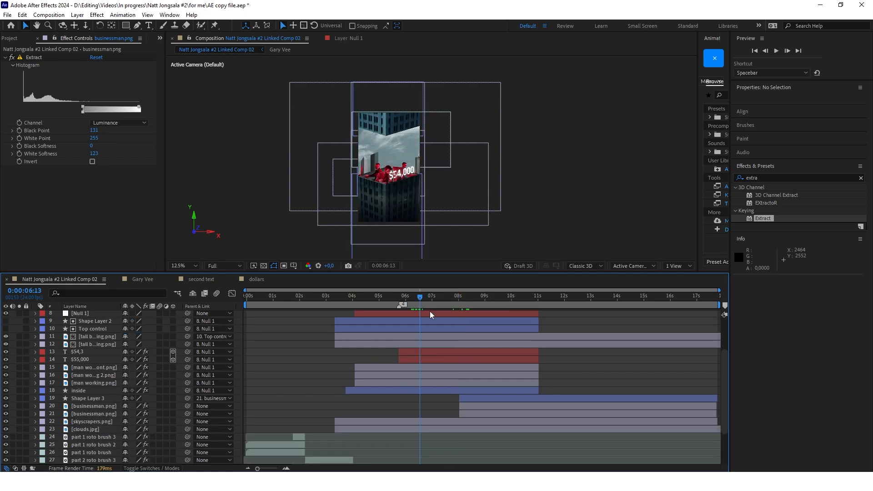
Preview the dollar texts and the closing building from 0:00:06:17.
drag(420, 298, 424, 298)
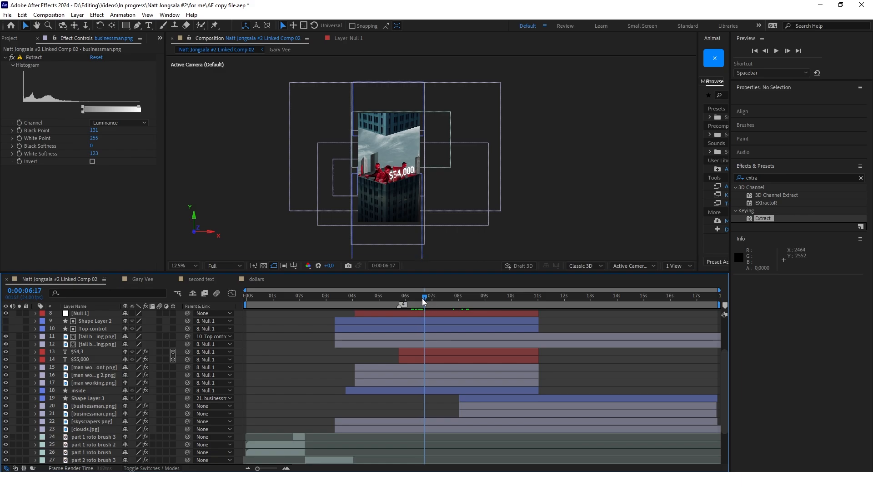
key(space)
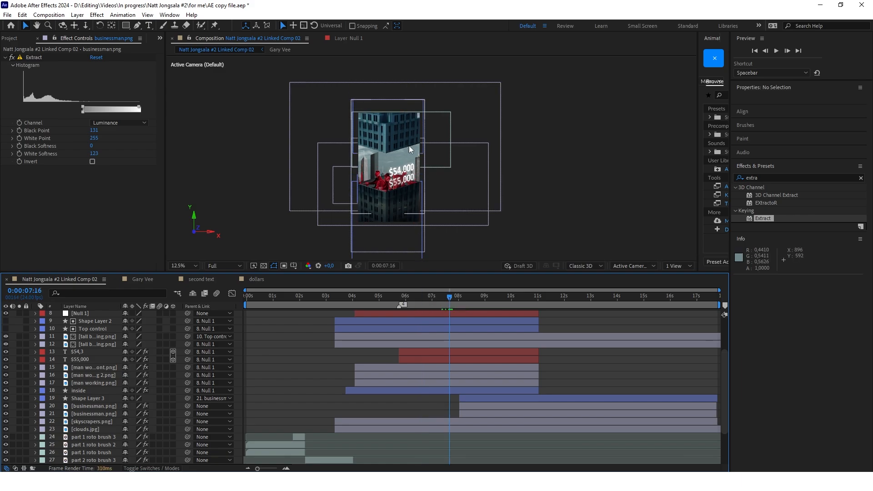
scroll(410, 118, up, 1)
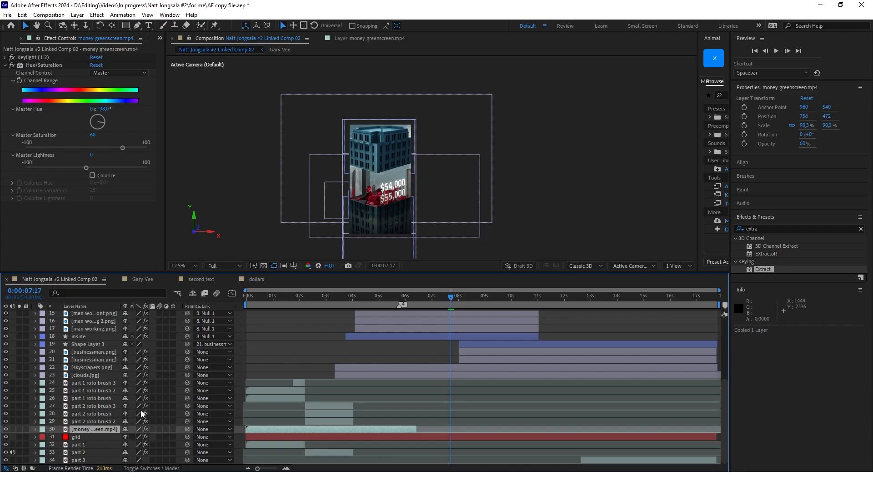
Paste the copied money greenscreen.mp4 layer above all others, start it at 0:00:07:17 and move it to position 688, 172.
scroll(142, 412, up, 5)
key(ctrl+shift+a)
key(ctrl+v)
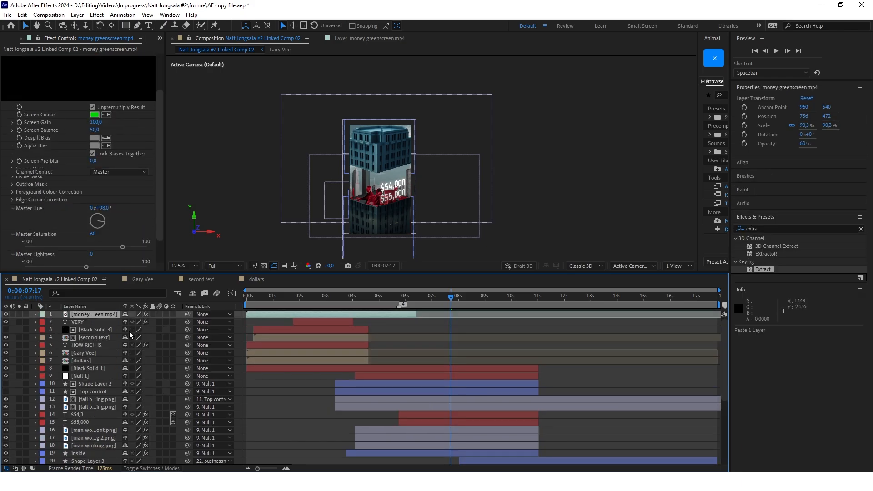
drag(327, 314, 531, 318)
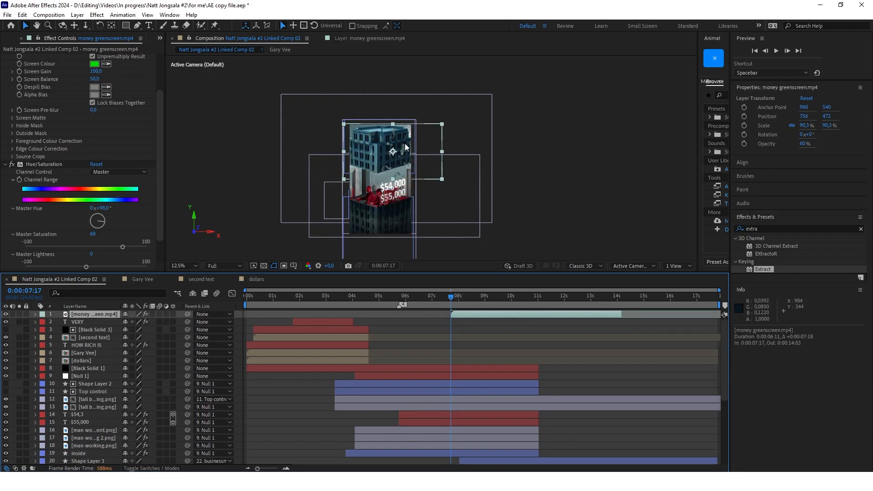
click(453, 299)
drag(453, 299, 471, 299)
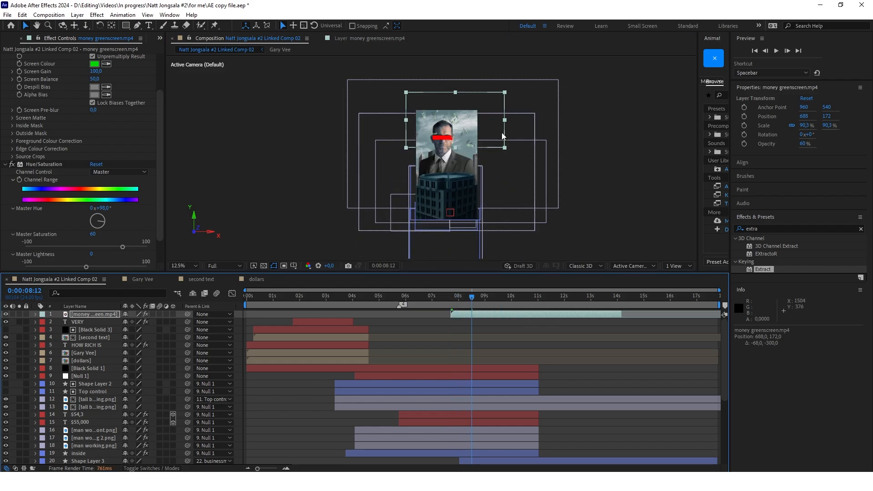
Move the pasted money greenscreen.mp4 copy lower, over the businessman's face, to position 568, 432.
scroll(482, 122, up, 2)
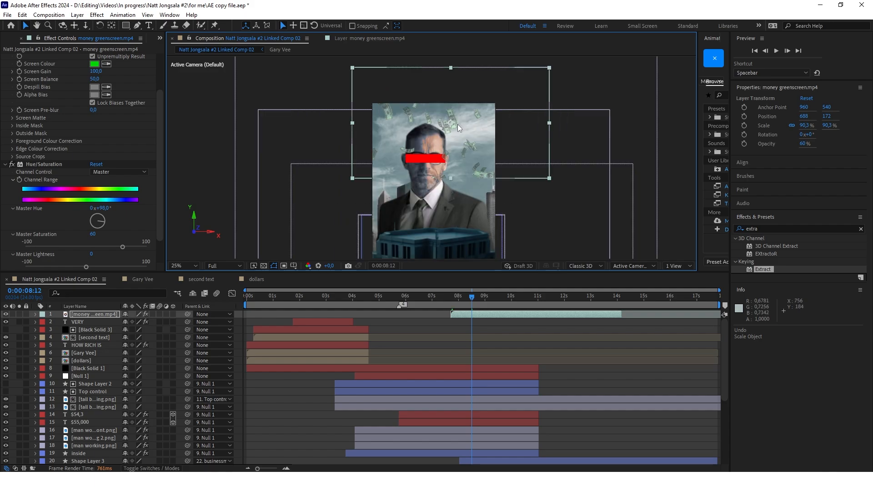
drag(481, 122, 467, 152)
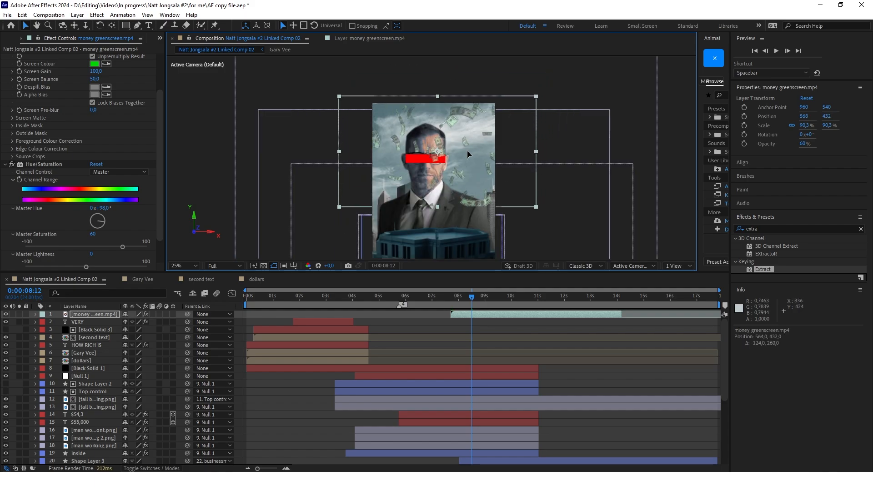
scroll(462, 173, down, 1)
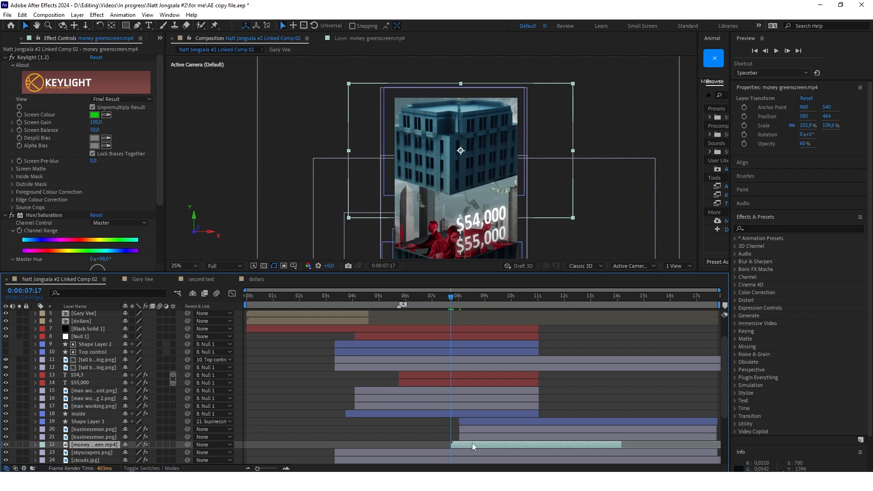
Draw a red rectangle of about 2072 × 2008 px covering the upper part of the frame down to the building.
drag(452, 298, 460, 298)
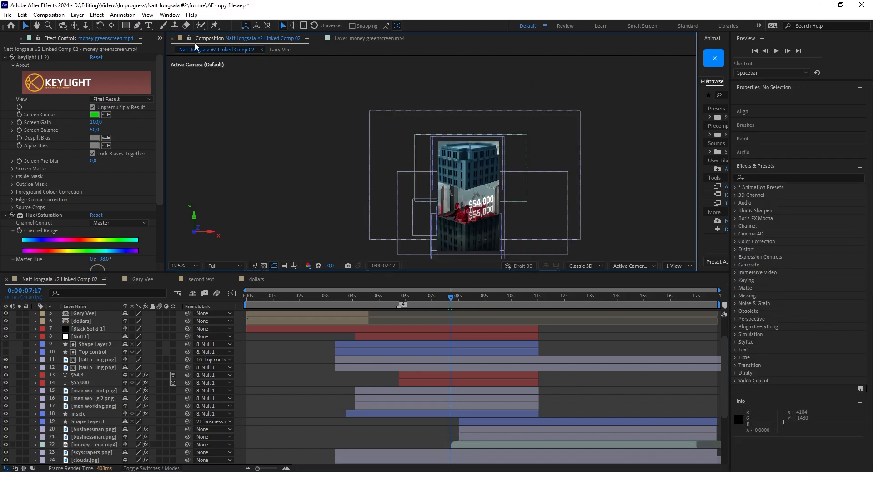
click(126, 26)
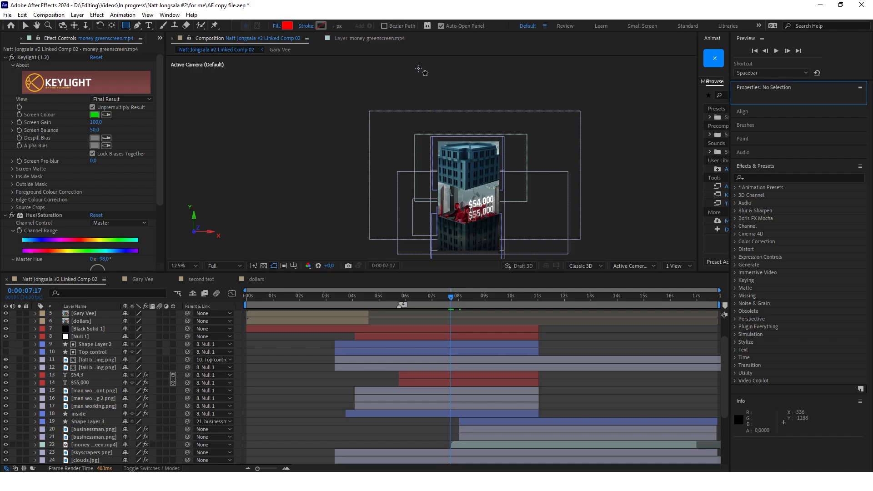
drag(417, 60, 534, 174)
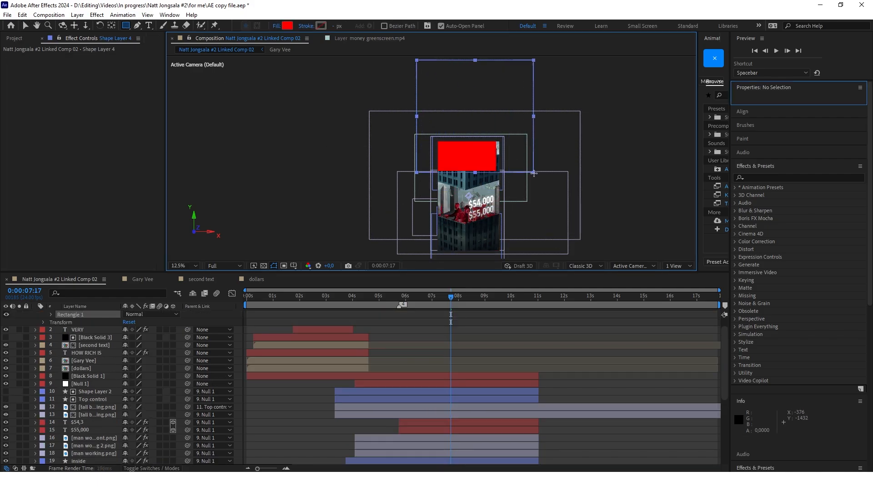
Start the rectangle layer at 0:00:07:17, place it directly above money greenscreen.mp4 in the stack and collapse its properties.
drag(250, 314, 420, 314)
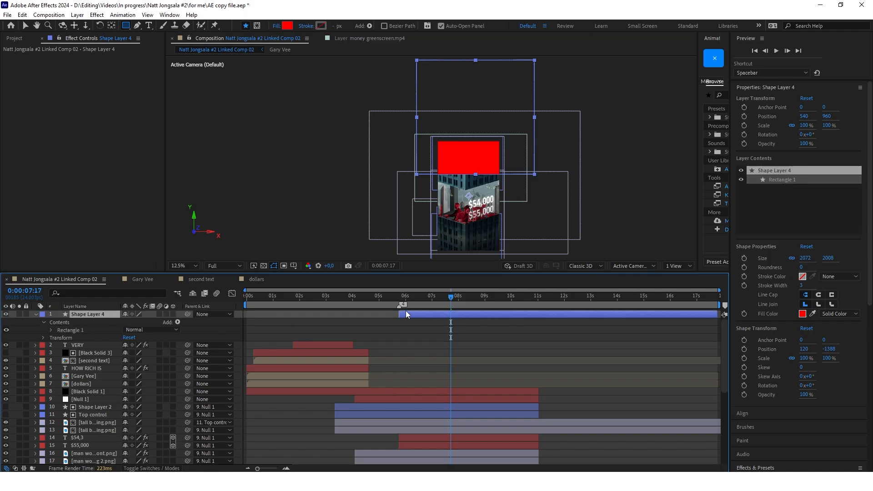
scroll(443, 348, down, 3)
scroll(438, 348, up, 3)
drag(413, 314, 451, 314)
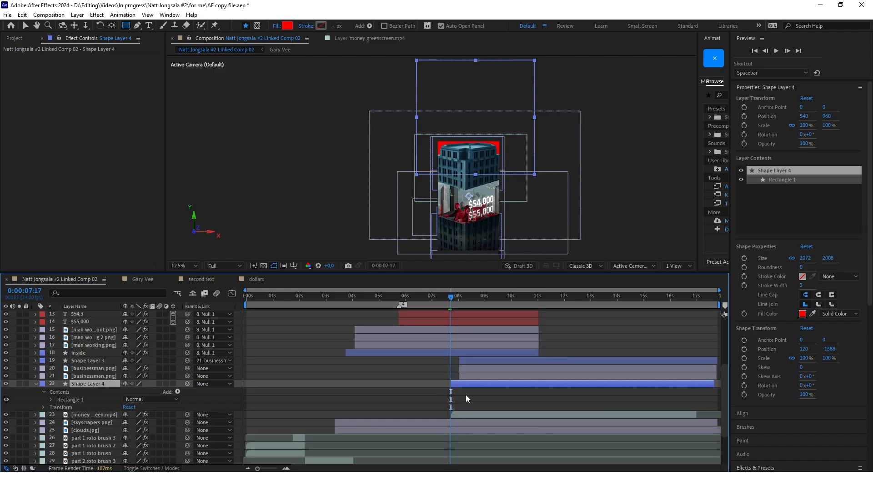
click(471, 403)
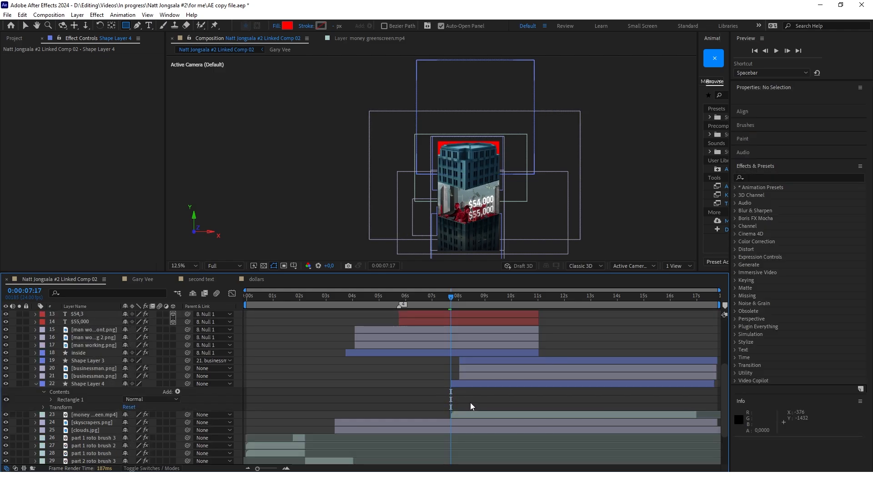
click(35, 384)
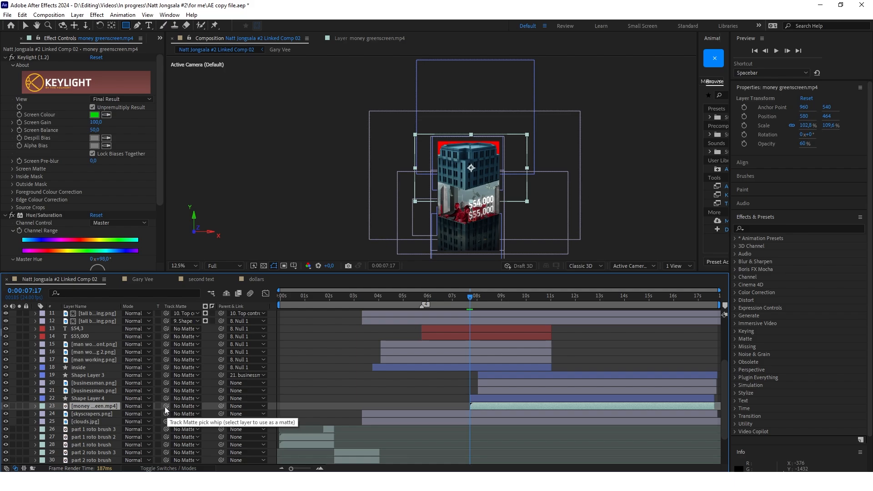
Use the rectangle layer as the track matte for money greenscreen.mp4 and return to the Selection tool.
drag(166, 406, 92, 398)
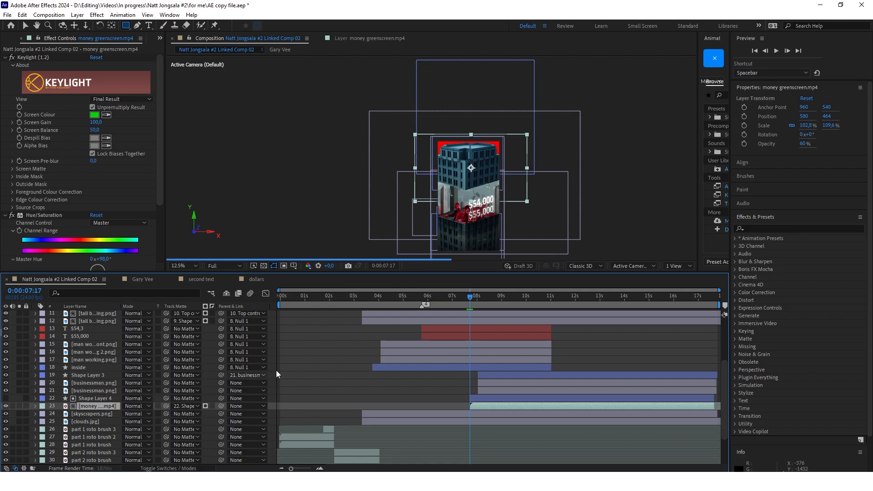
scroll(481, 139, up, 2)
key(v)
scroll(482, 141, up, 1)
scroll(482, 146, down, 1)
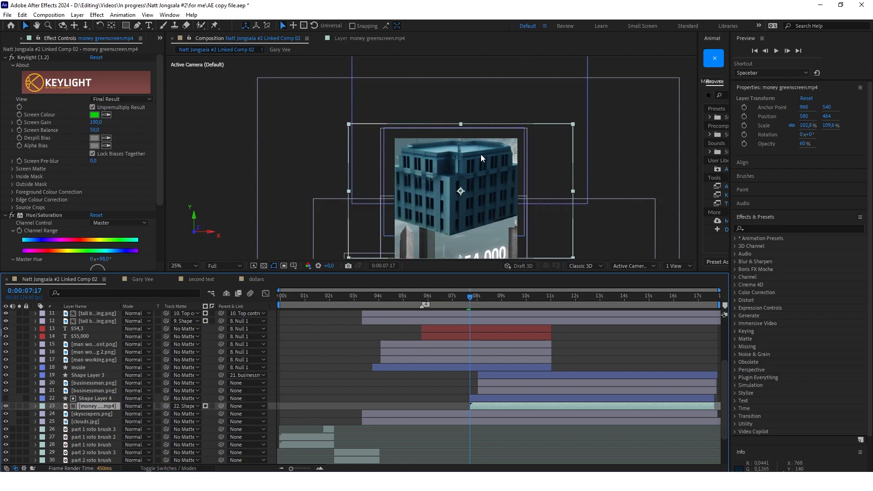
Keyframe the matte rectangle's position at 0:00:07:17 and lower it to 508, 1256 at 0:00:07:19.
click(501, 397)
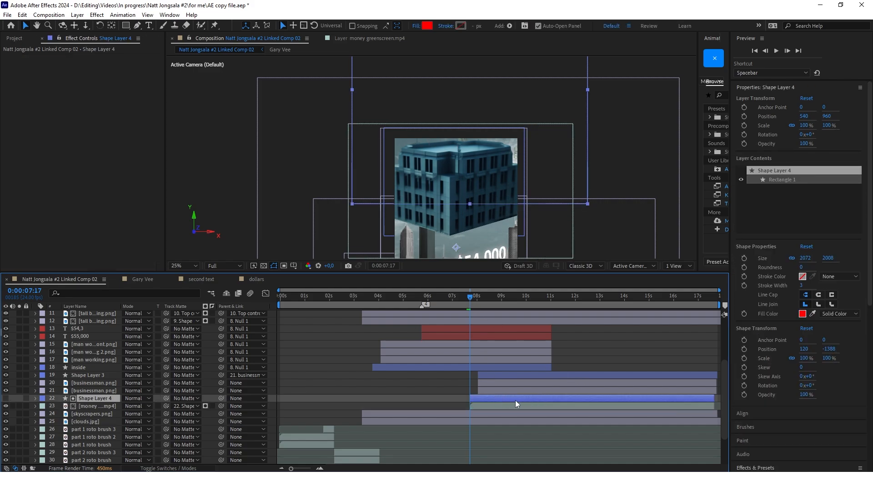
key(p)
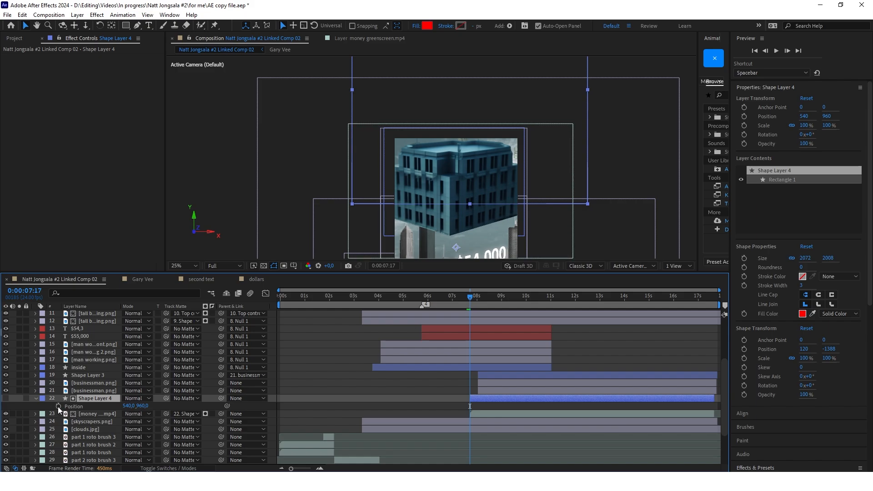
click(57, 406)
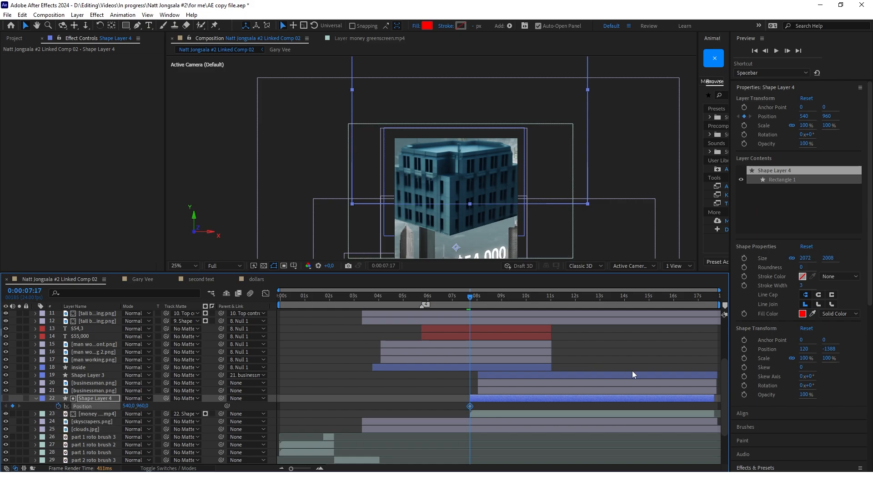
key(Page_Down)
key(Page_Down)
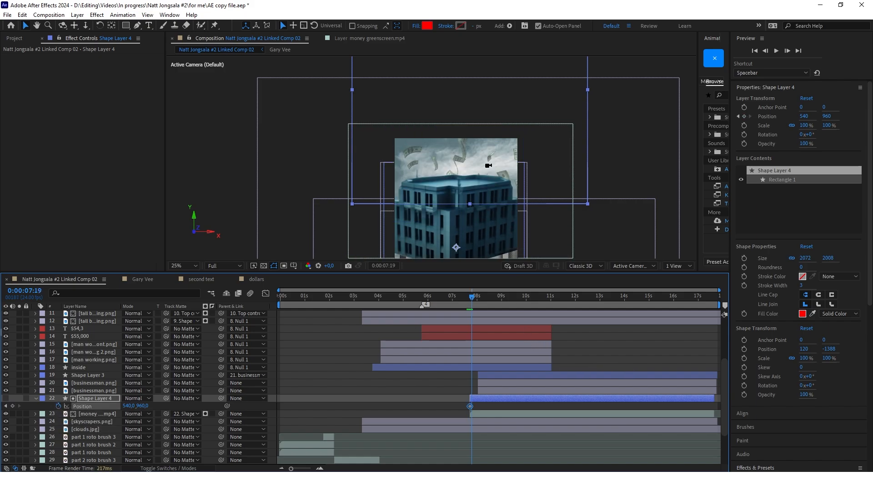
scroll(488, 165, down, 1)
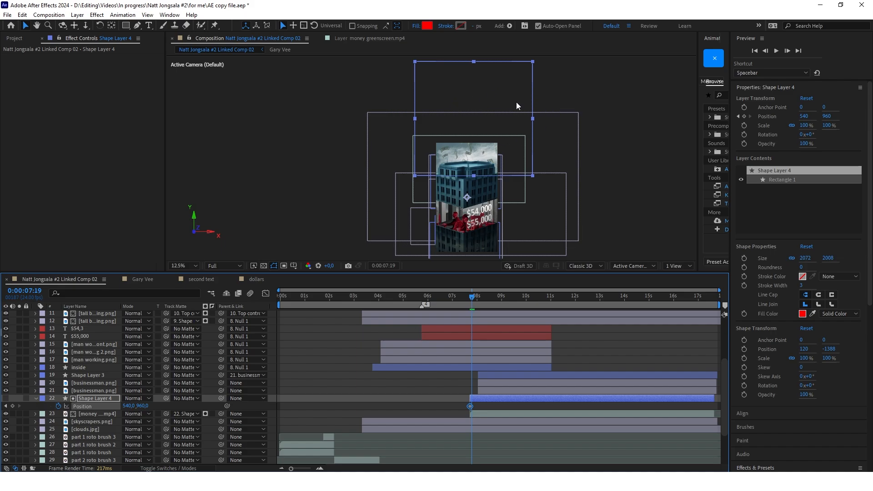
drag(463, 90, 462, 108)
scroll(473, 156, up, 1)
scroll(454, 133, down, 1)
Keyframe the matte rectangle further down with the closing building, through 468, 1464 to 460, 2200 at 0:00:08:06.
key(Page_Down)
key(Page_Down)
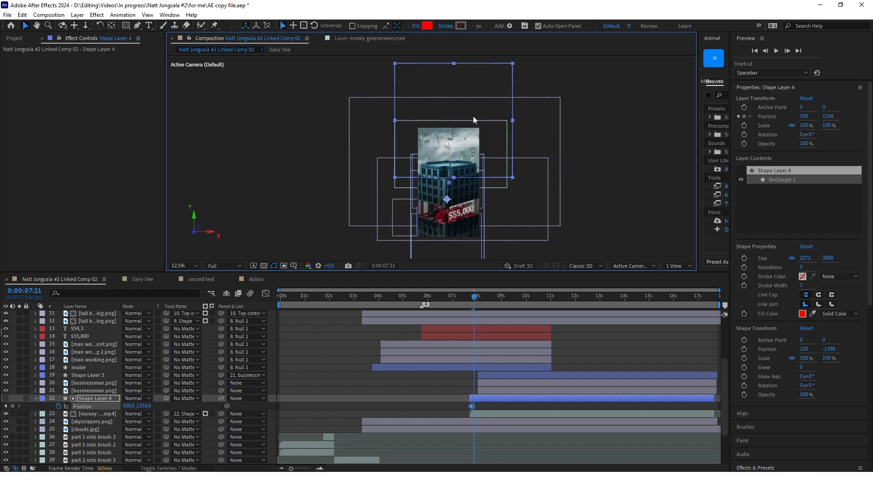
key(Page_Down)
key(Page_Down)
key(Page_Down)
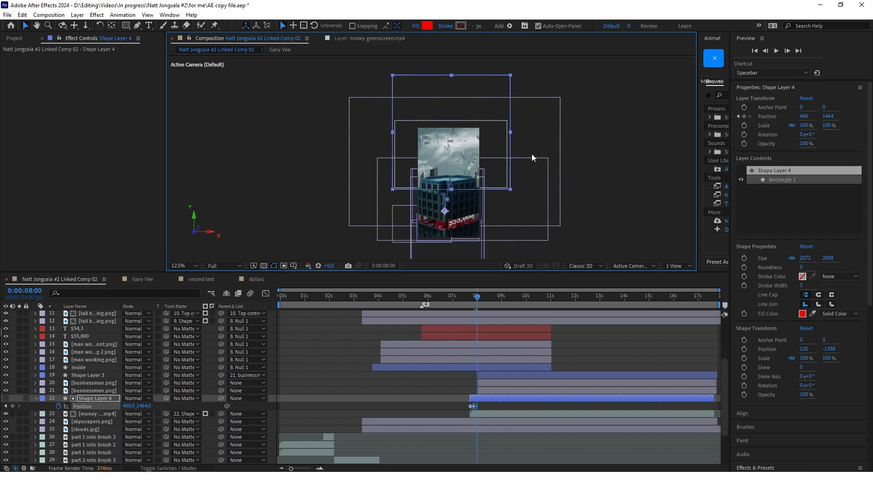
drag(467, 117, 467, 122)
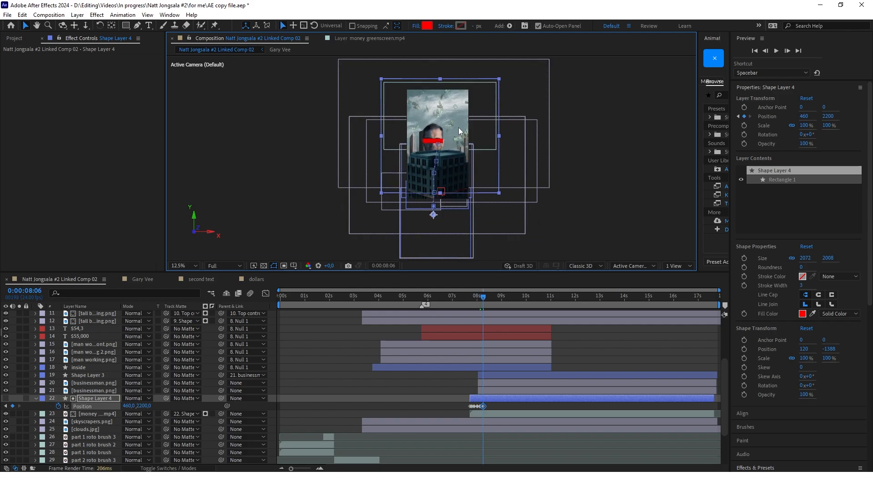
scroll(443, 126, up, 1)
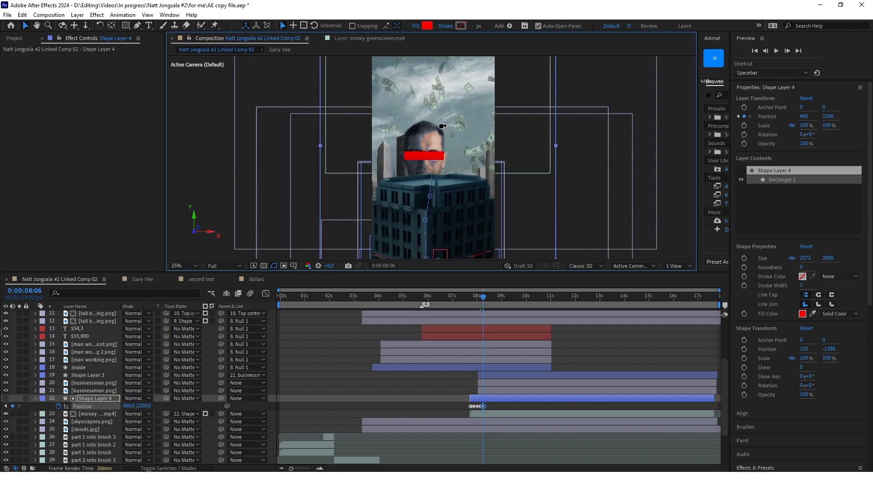
scroll(443, 126, down, 1)
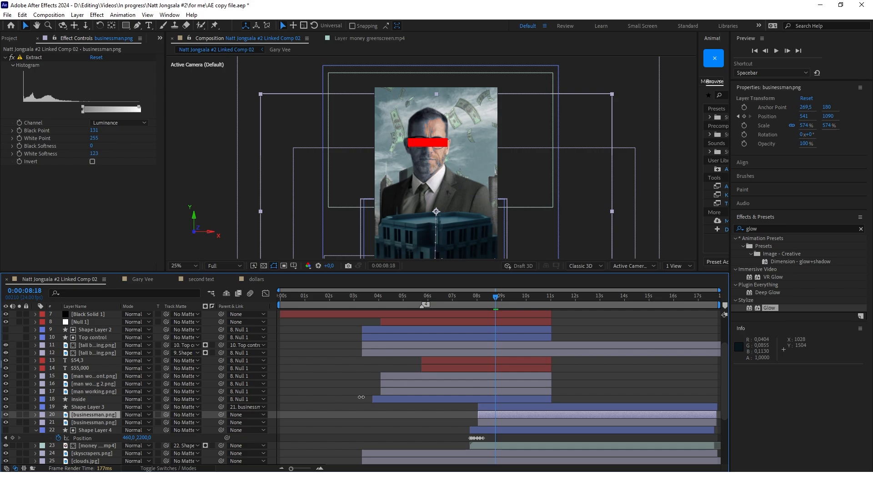
Set the Hue/Saturation master saturation of money greenscreen.mp4 to 19.
click(91, 445)
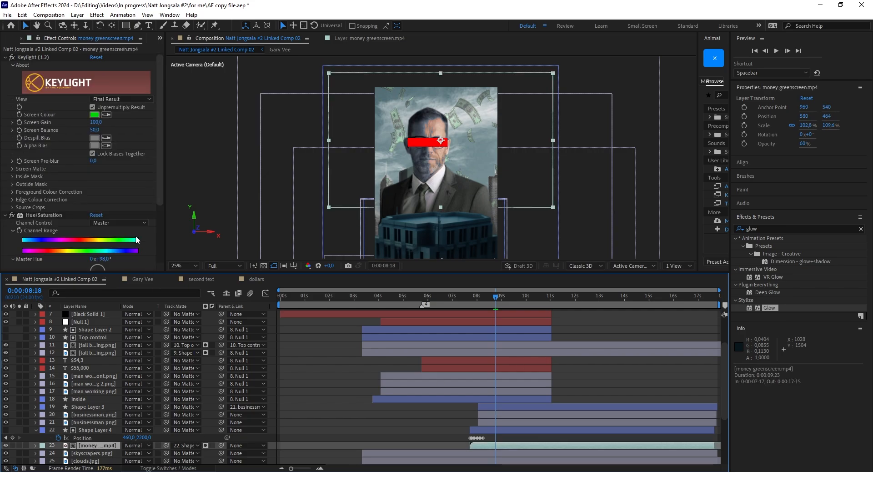
scroll(119, 205, down, 3)
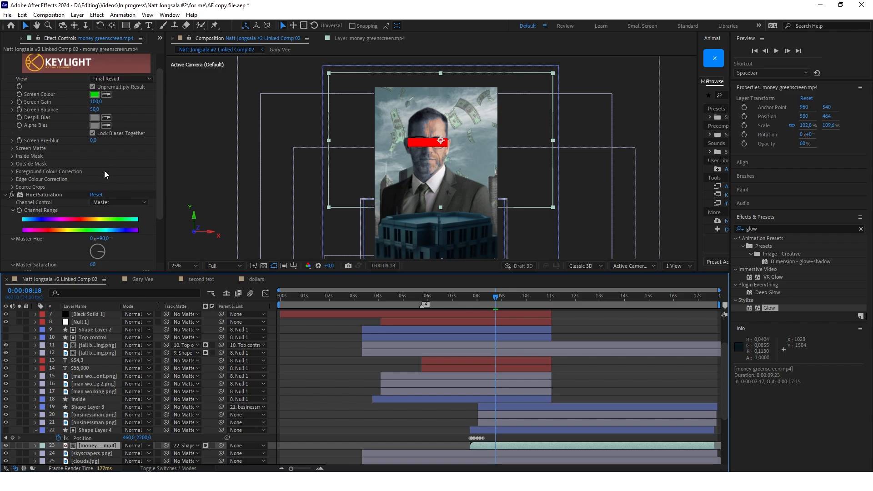
click(97, 236)
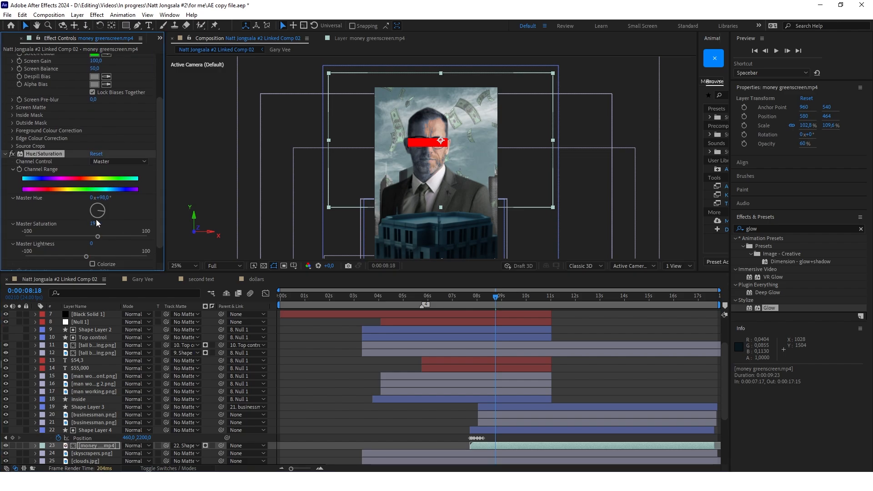
click(671, 122)
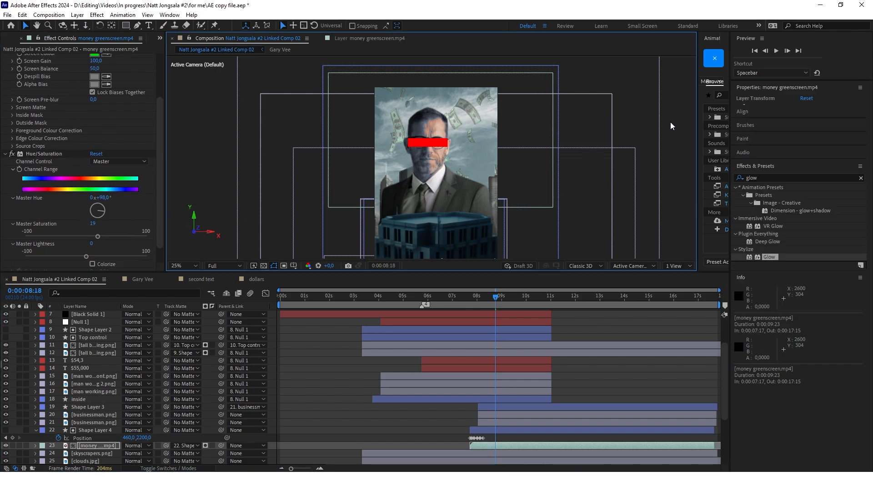
Add hands money.png as the top layer and apply Hue/Saturation with master hue 187° and master saturation -71.
scroll(480, 96, down, 1)
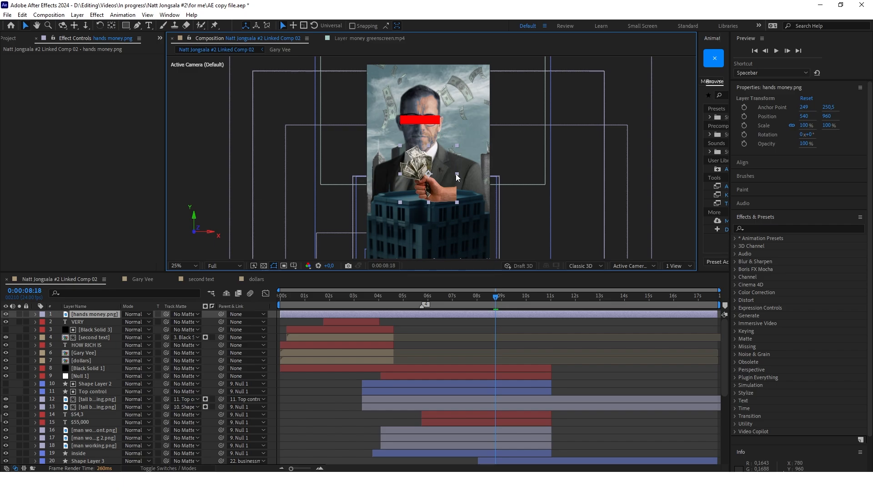
click(766, 229)
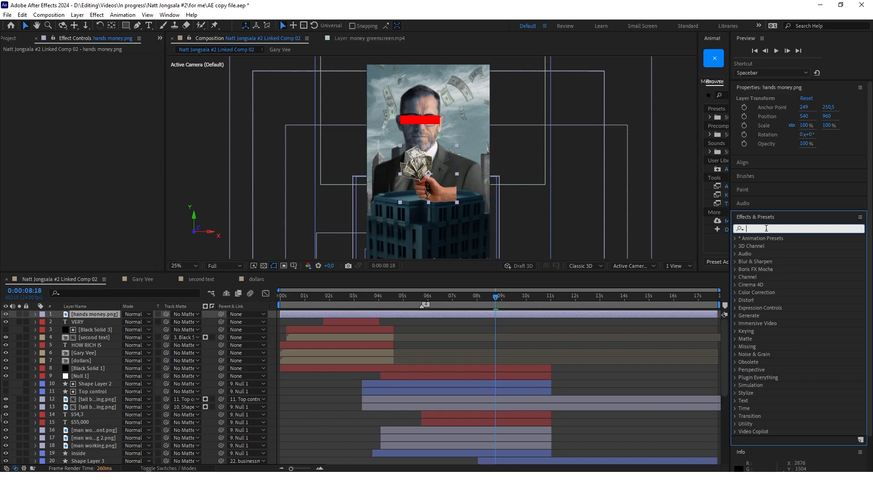
text(hue)
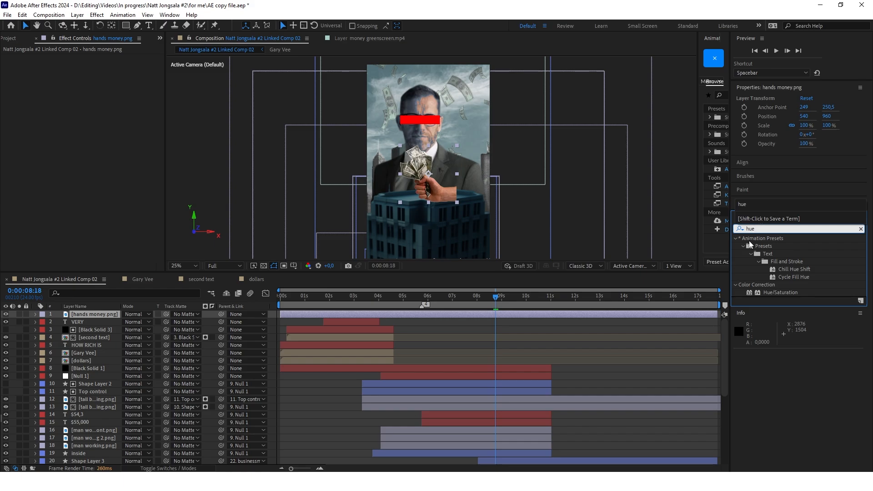
drag(781, 292, 439, 314)
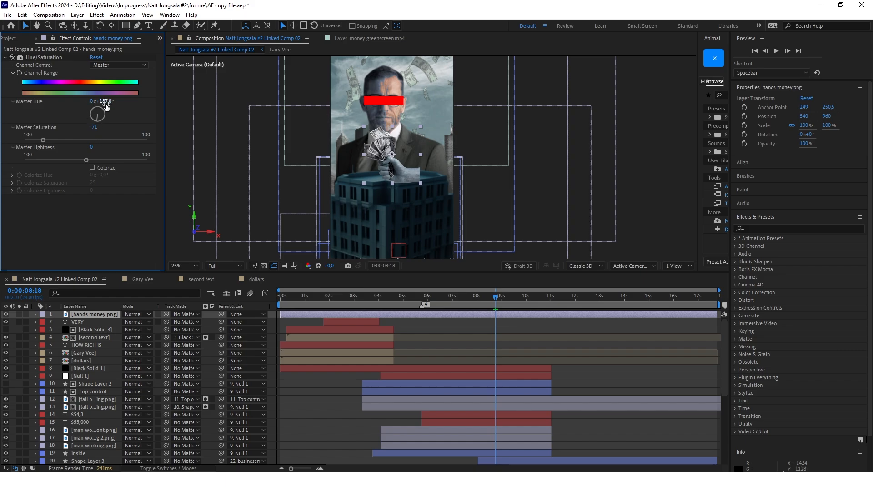
Start hands money.png at 0:00:09:05 beside the businessman at 117.7% scale, and move its anchor point to the wrist end at 419, 440.9.
drag(413, 135, 402, 138)
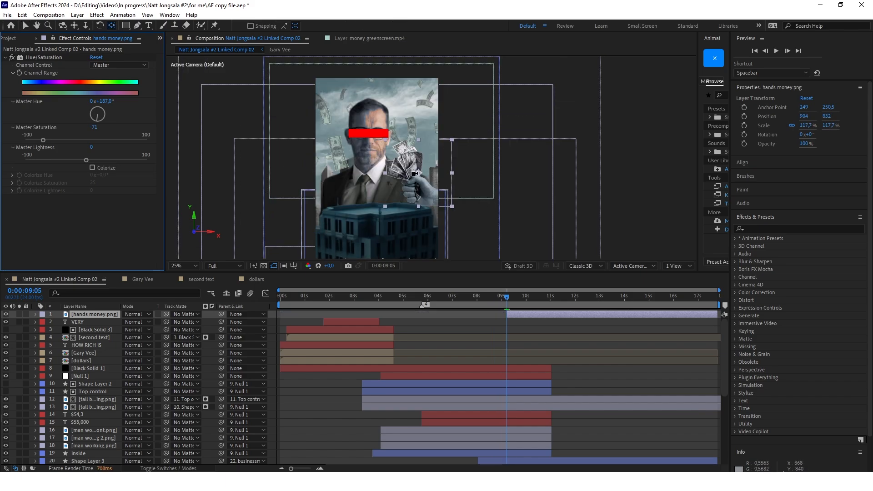
drag(426, 178, 446, 197)
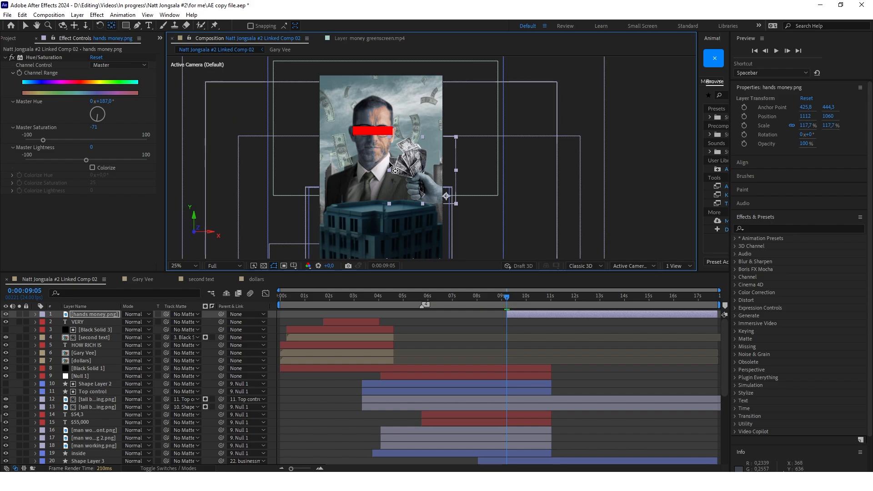
drag(447, 196, 446, 196)
key(v)
Rotate hands money.png to 10° and shift it to position 1120, 1060.
key(r)
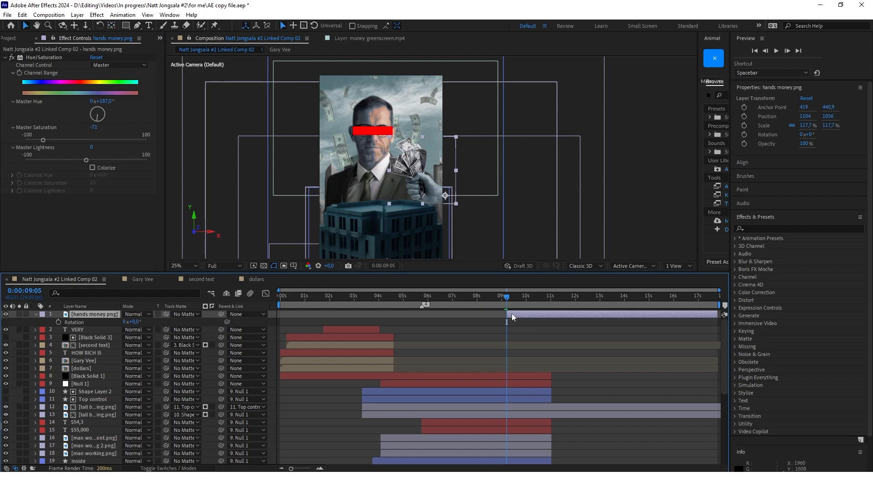
drag(136, 323, 140, 322)
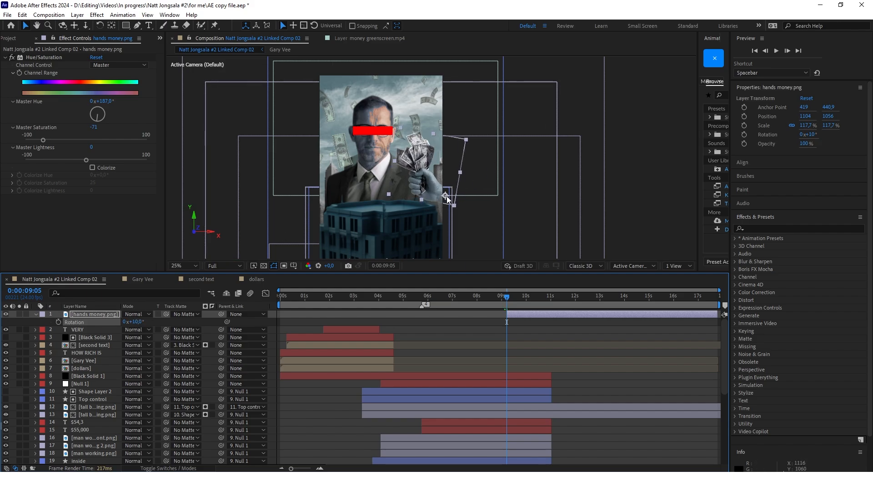
drag(447, 197, 449, 197)
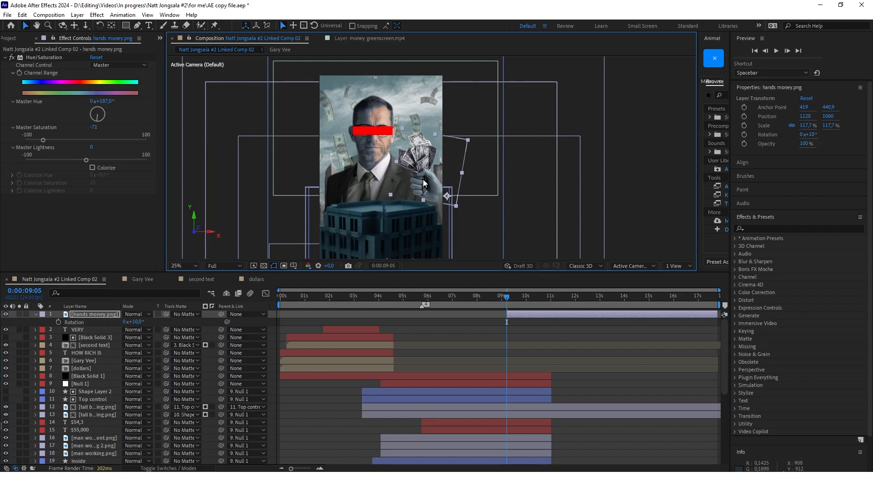
Keyframe a back-and-forth rotation on hands money.png, reaching -17° at 0:00:10:04, and place the layer directly below both tall building layers.
mouse_move(136, 322)
mouse_down()
mouse_move(129, 322)
mouse_move(138, 322)
mouse_up()
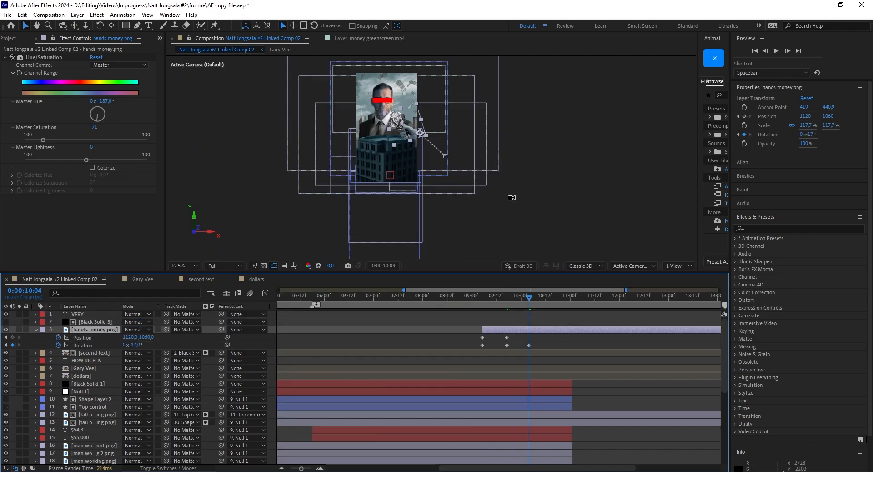
key(ctrl+bracketleft)
key(ctrl+bracketleft)
key(ctrl+bracketleft)
key(ctrl+bracketleft)
key(ctrl+bracketleft)
key(ctrl+bracketleft)
key(ctrl+bracketleft)
key(ctrl+bracketleft)
key(ctrl+bracketleft)
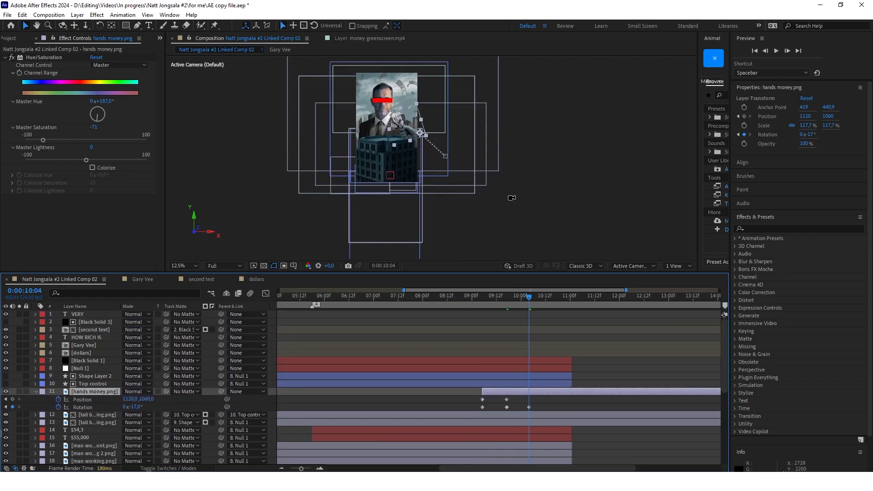
key(ctrl+bracketleft)
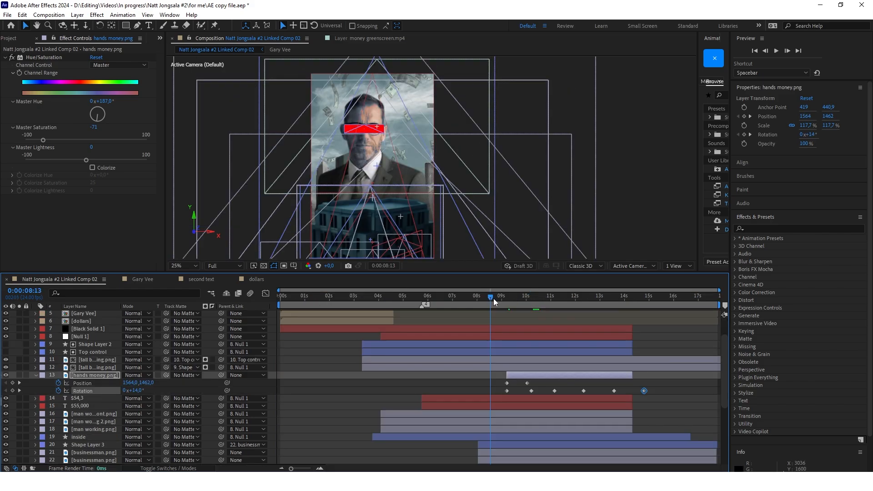
drag(493, 299, 521, 305)
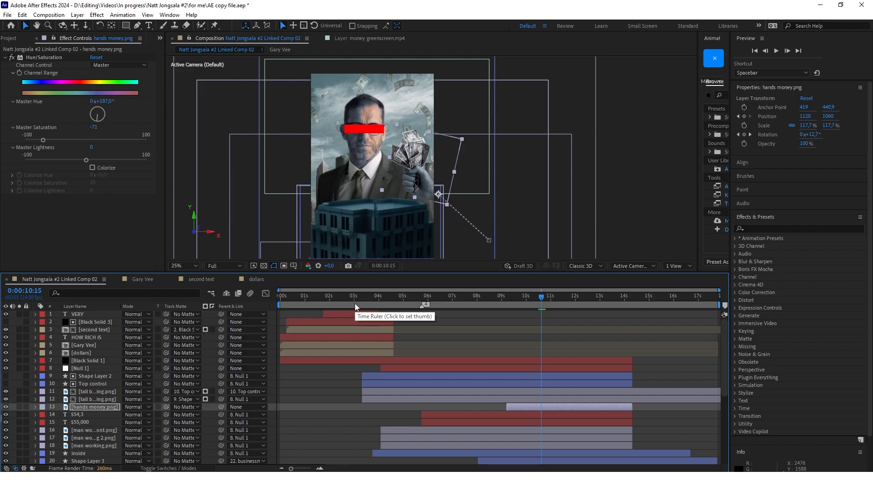
Duplicate the HOW RICH IS text layer, bring the copy to the top of the stack, and start it at 0:00:10:15.
click(177, 337)
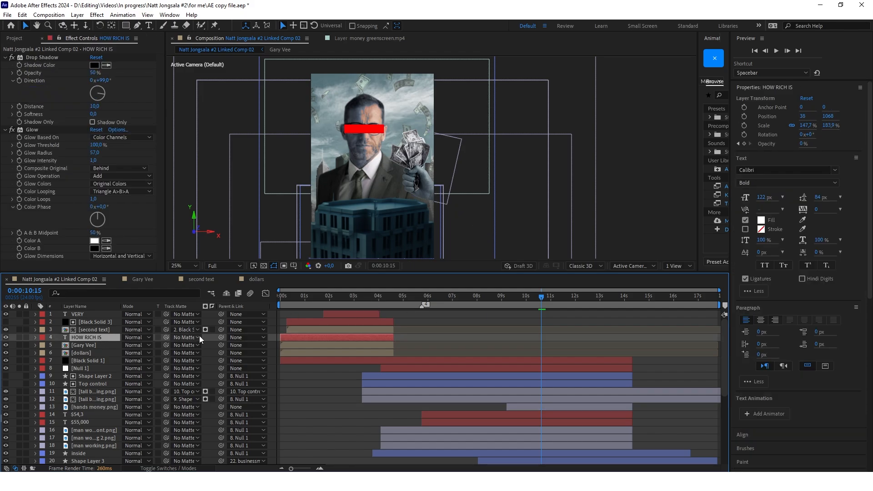
key(ctrl+d)
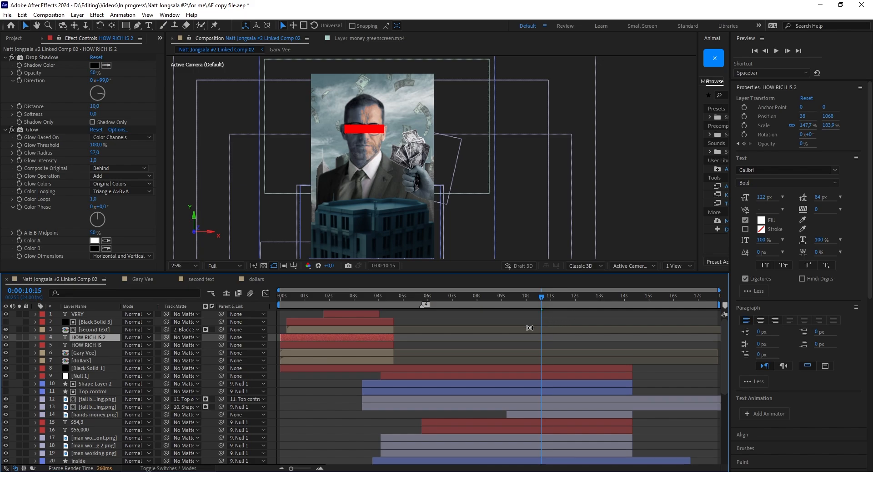
key(ctrl+bracketright)
key(ctrl+bracketright)
key(ctrl+bracketright)
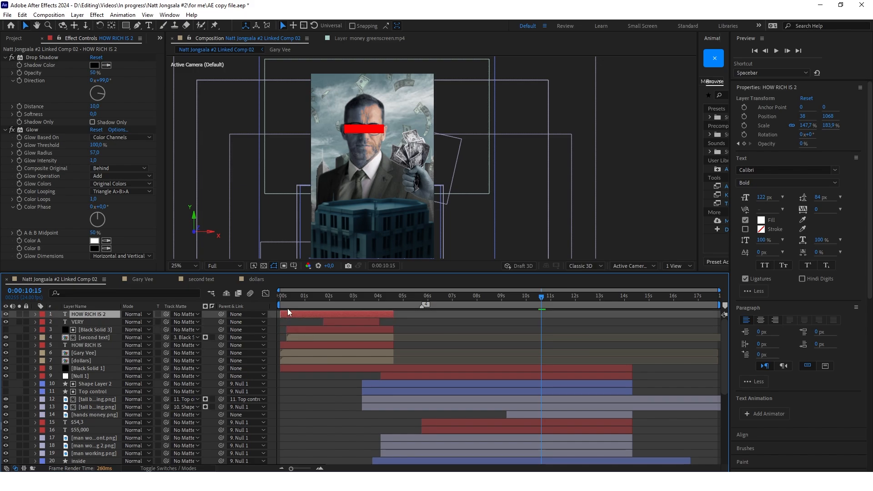
drag(307, 313, 566, 314)
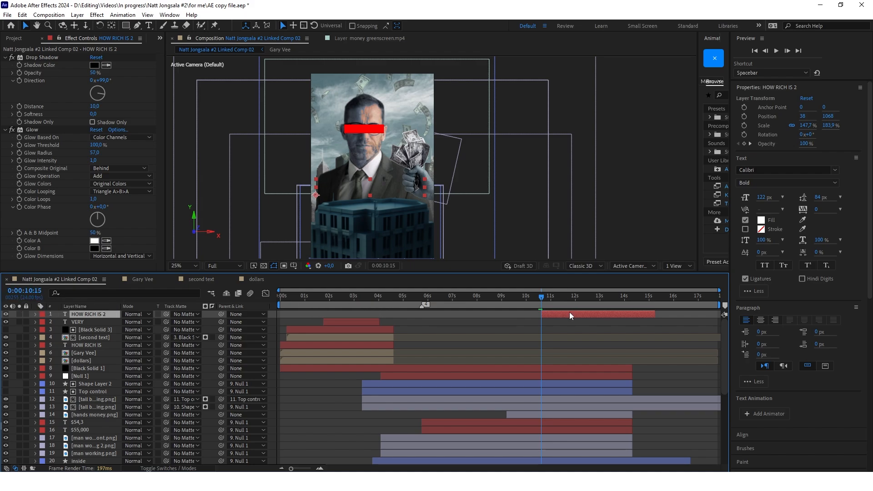
Replace the duplicated text with $450,000 and preview its character-by-character reveal.
click(543, 298)
drag(543, 297, 572, 298)
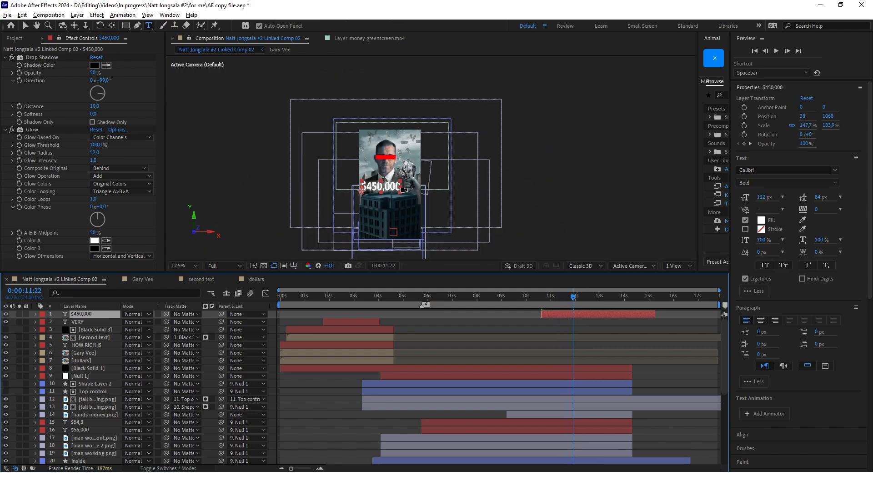
scroll(382, 187, up, 2)
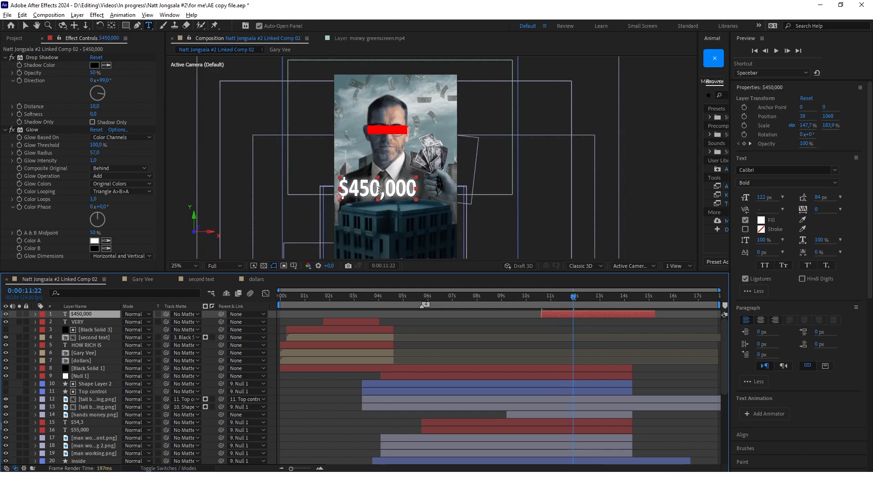
drag(573, 296, 570, 296)
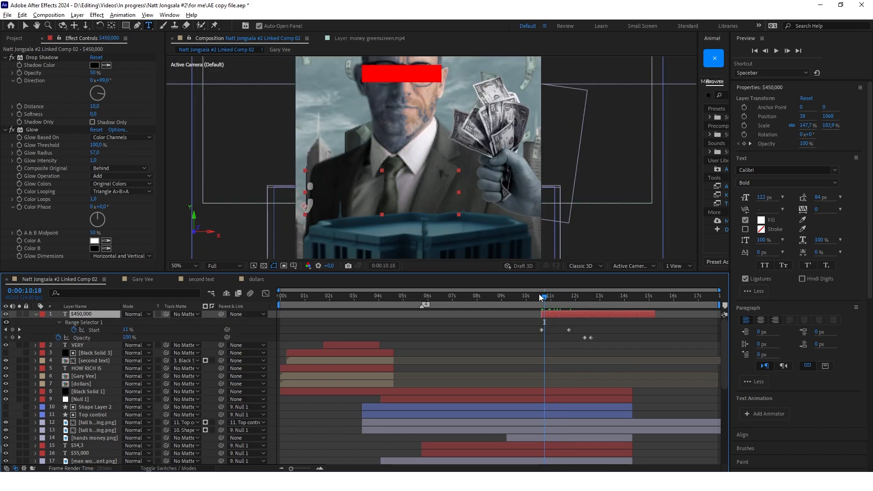
key(space)
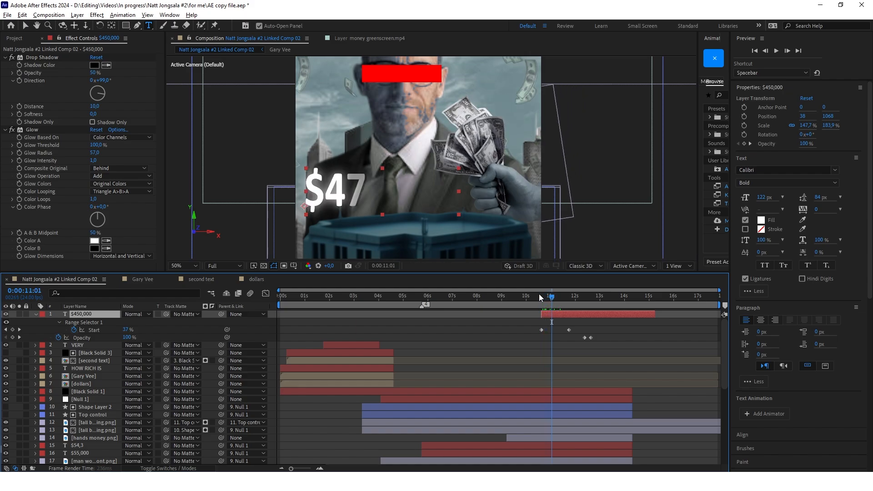
Remove the opacity keyframes and the Drop Shadow effect from the $450,000 text layer.
click(58, 337)
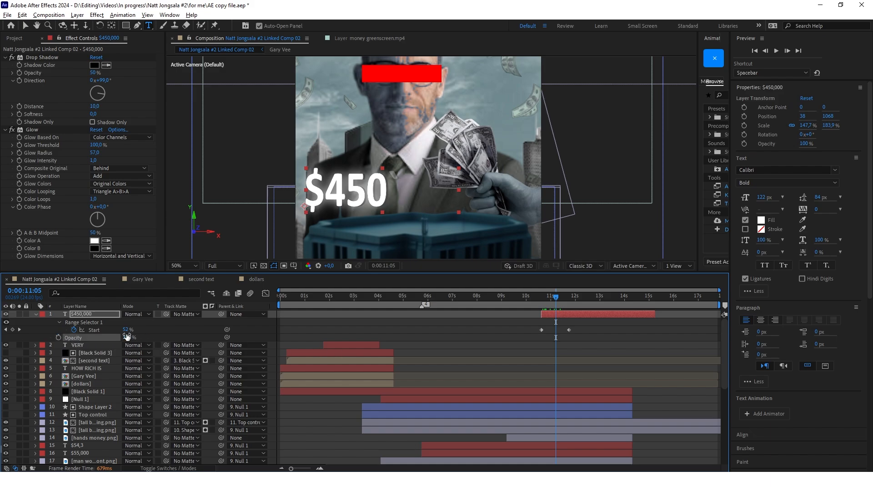
click(46, 58)
key(Delete)
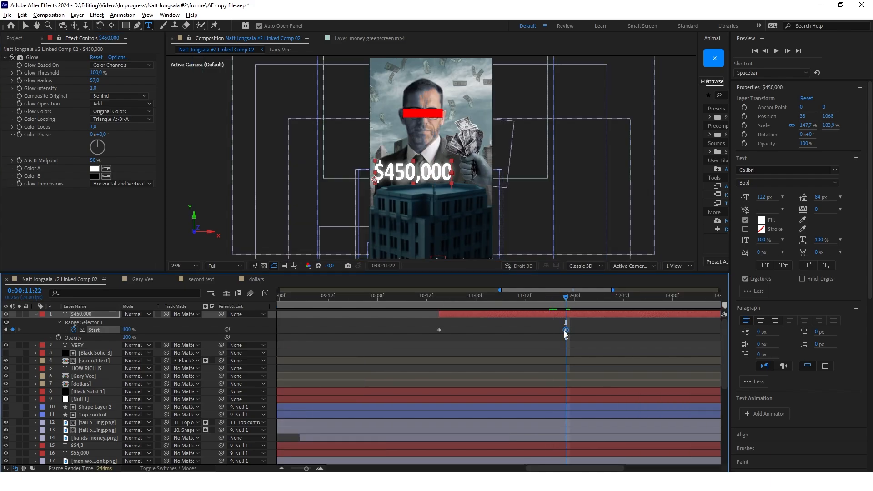
Move the closing Range Selector Start keyframe of the $450,000 text to 0:00:11:20.
drag(567, 330, 558, 330)
click(557, 298)
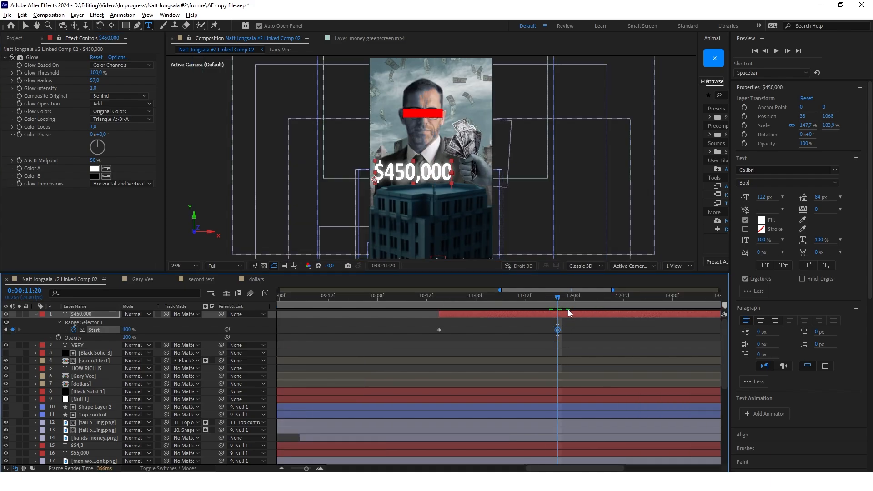
click(507, 314)
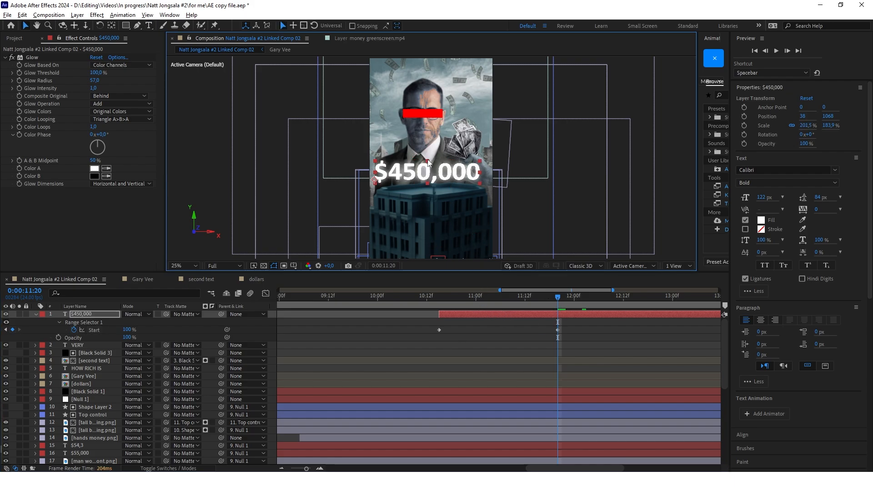
Stretch the $450,000 text to 201.5% by 236.7% scale, set its fill to red, and review its reveal.
drag(429, 162, 429, 156)
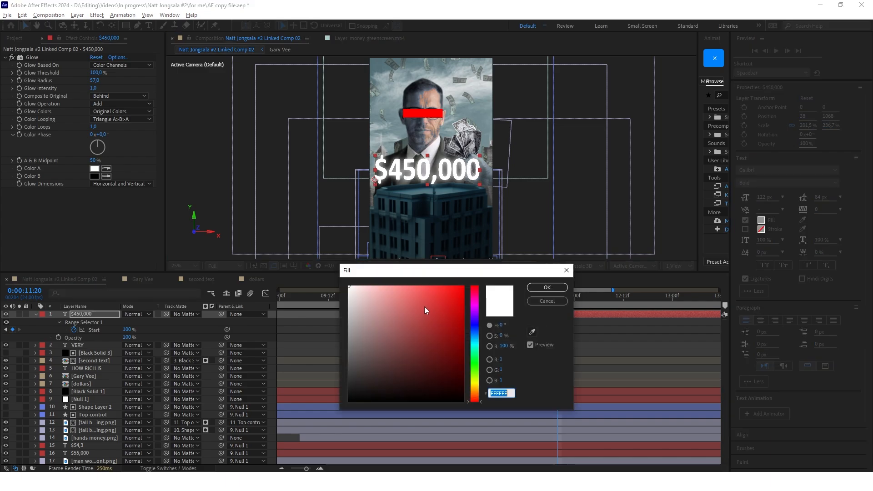
click(548, 288)
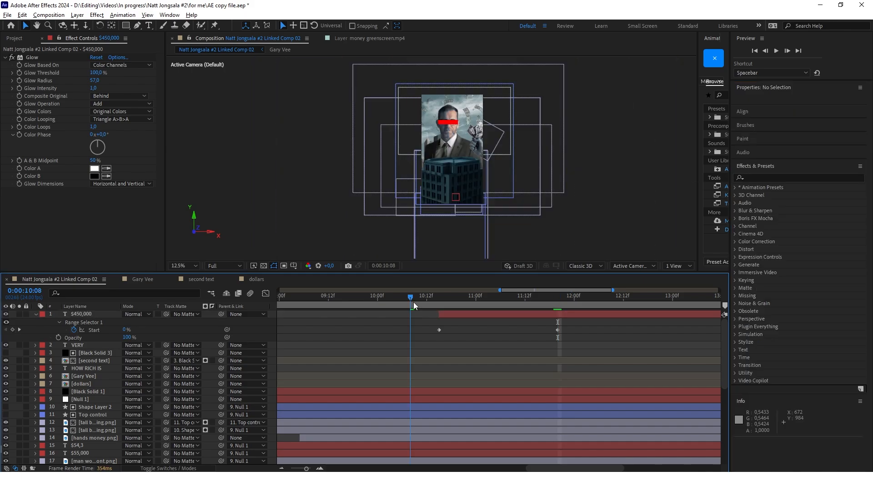
drag(414, 302, 566, 307)
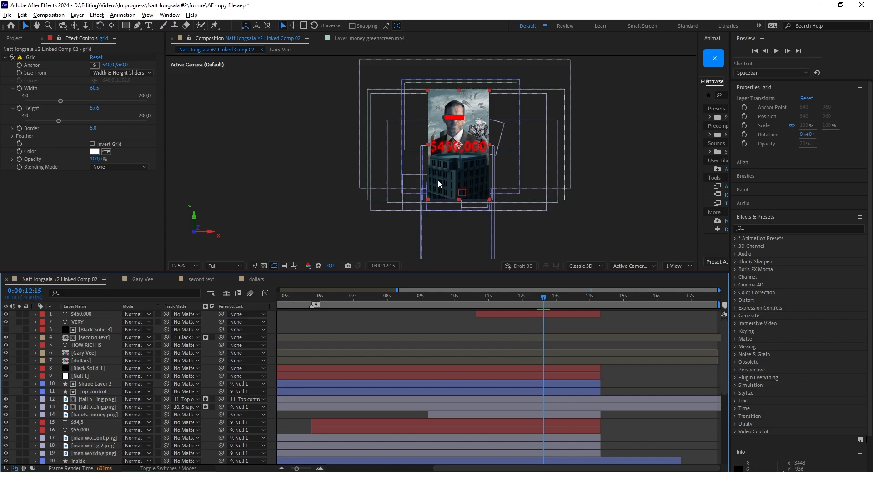
Trim the end of the grid layer back to shortly after the 11-second mark.
scroll(553, 346, down, 6)
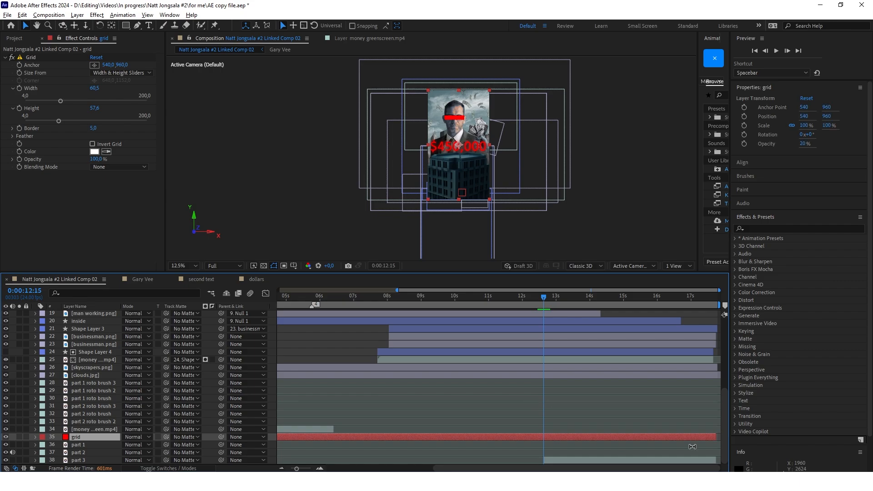
drag(716, 438, 500, 436)
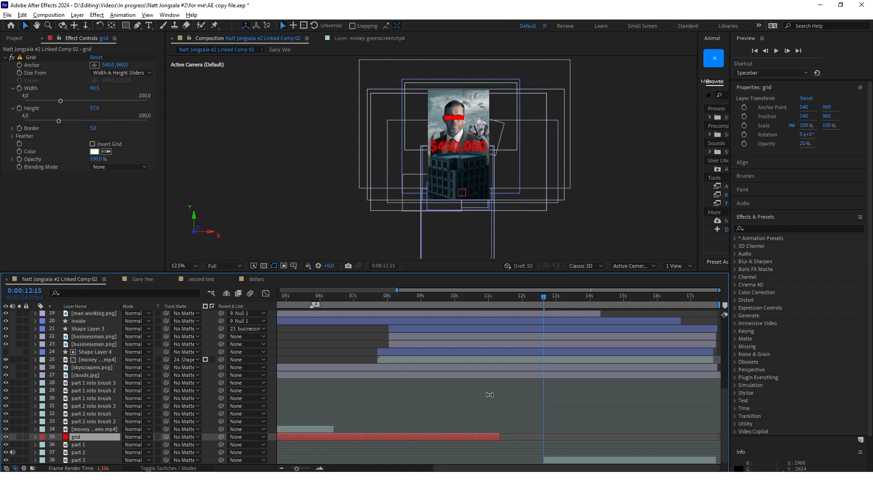
scroll(502, 399, up, 5)
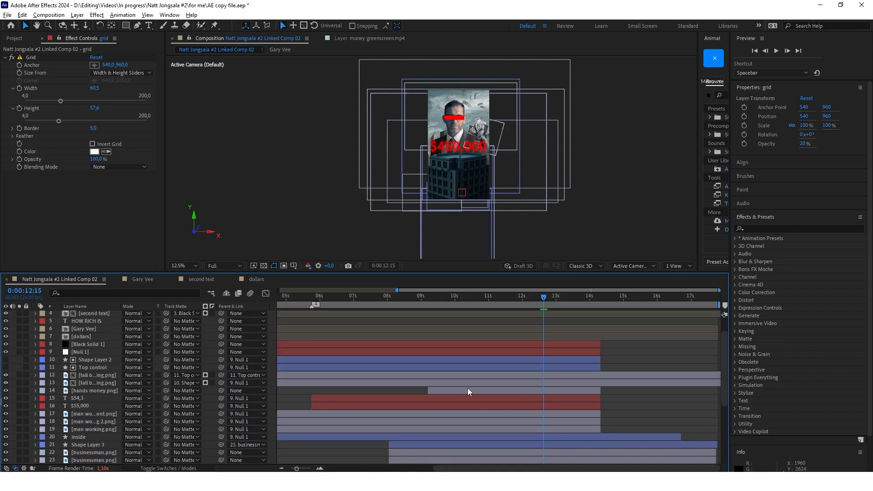
Add a new null object and make it the top layer of the composition.
drag(532, 171, 532, 169)
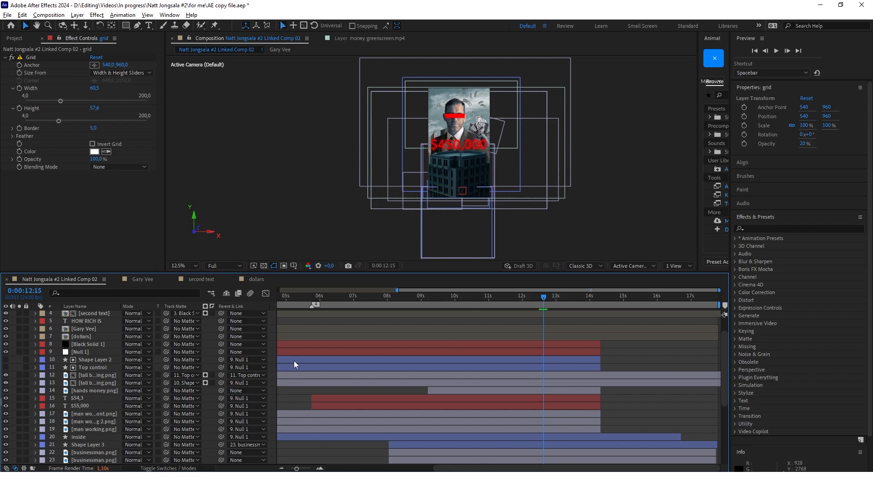
right_click(211, 347)
mouse_move(276, 353)
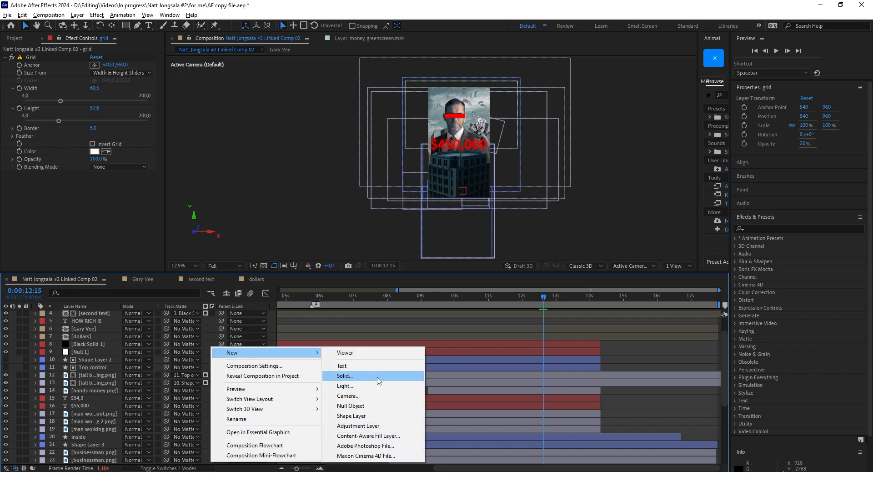
click(371, 405)
drag(75, 462, 102, 312)
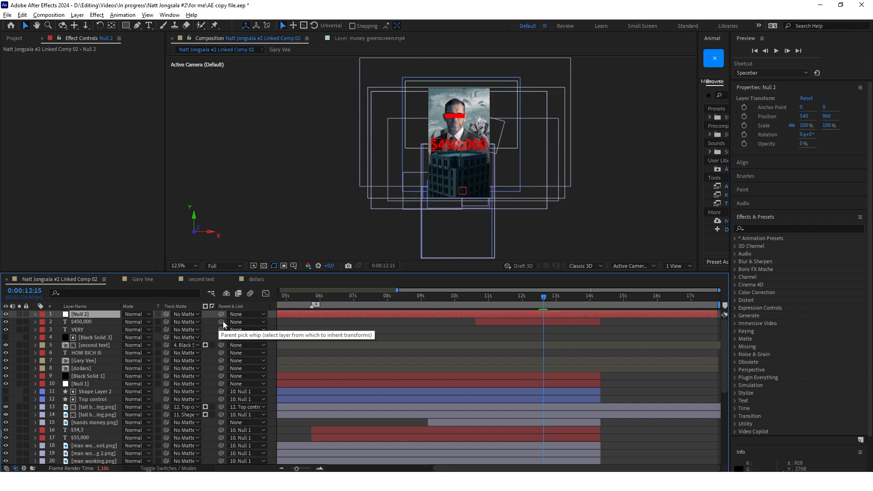
Parent the $450,000 text, hands money.png and both businessman.png layers to Null 2.
drag(222, 320, 83, 313)
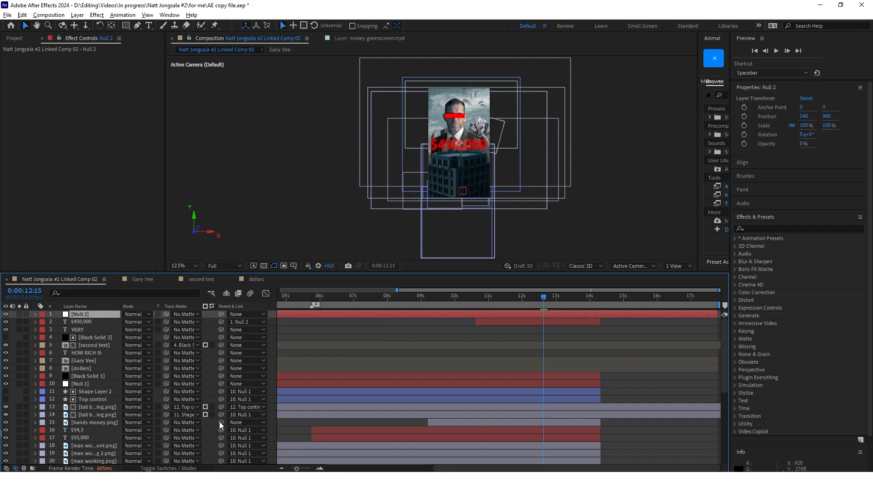
drag(221, 422, 99, 316)
scroll(100, 386, down, 3)
click(98, 415)
shift+click(101, 422)
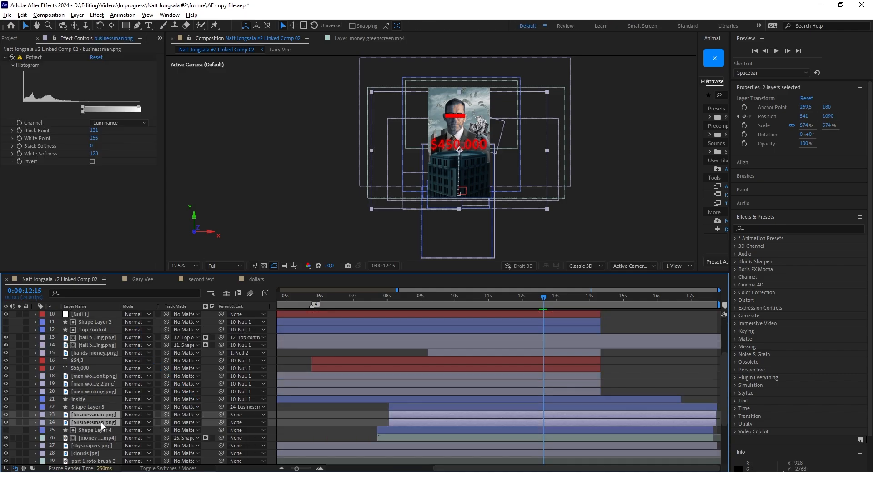
scroll(101, 422, up, 1)
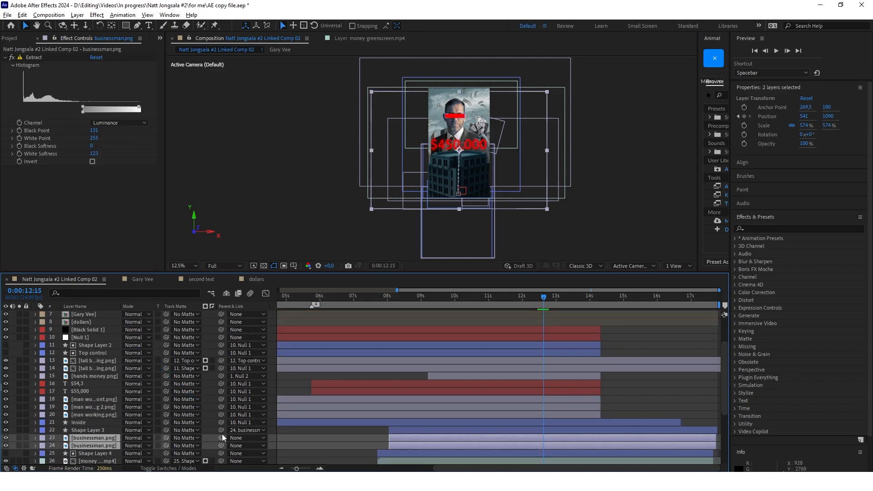
drag(221, 438, 90, 316)
scroll(138, 333, down, 1)
scroll(154, 399, up, 1)
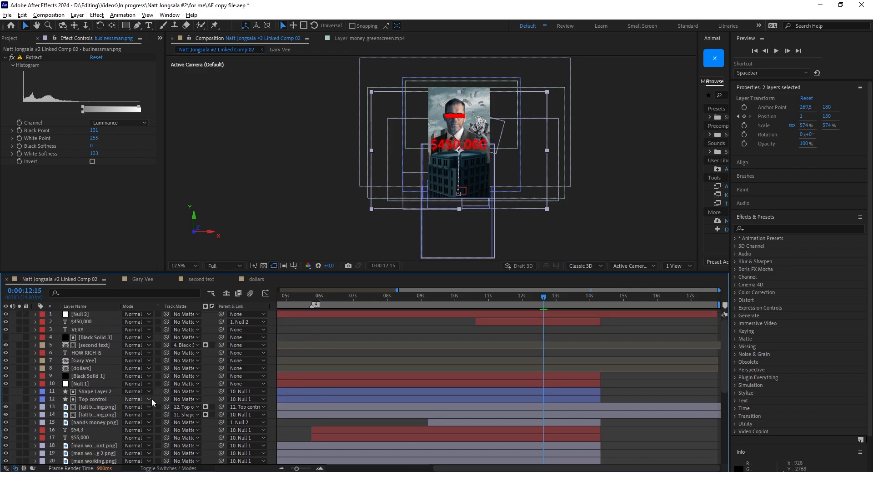
Set position keyframes on both Null 1 and Null 2 at 0:00:12:15.
click(75, 382)
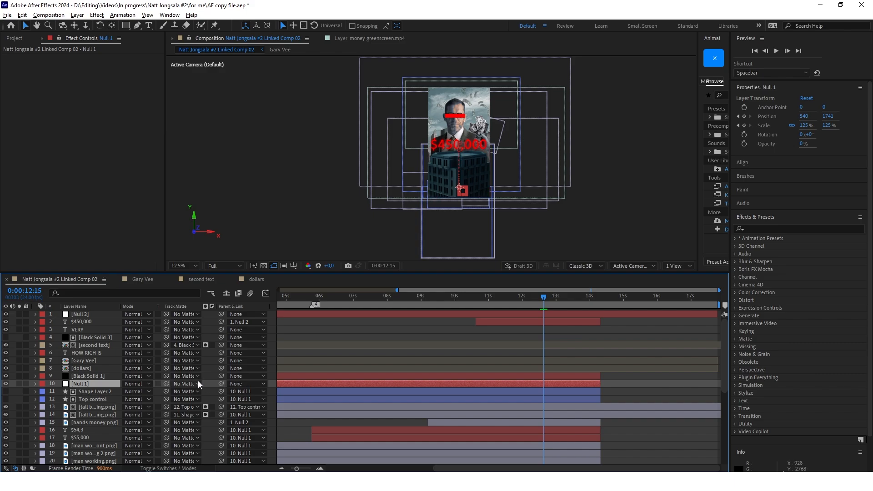
key(p)
click(89, 314)
key(p)
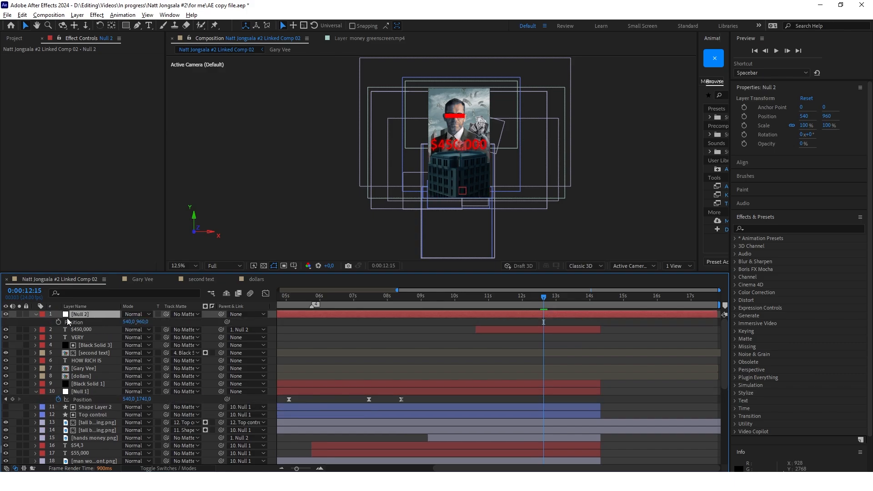
click(58, 322)
click(13, 399)
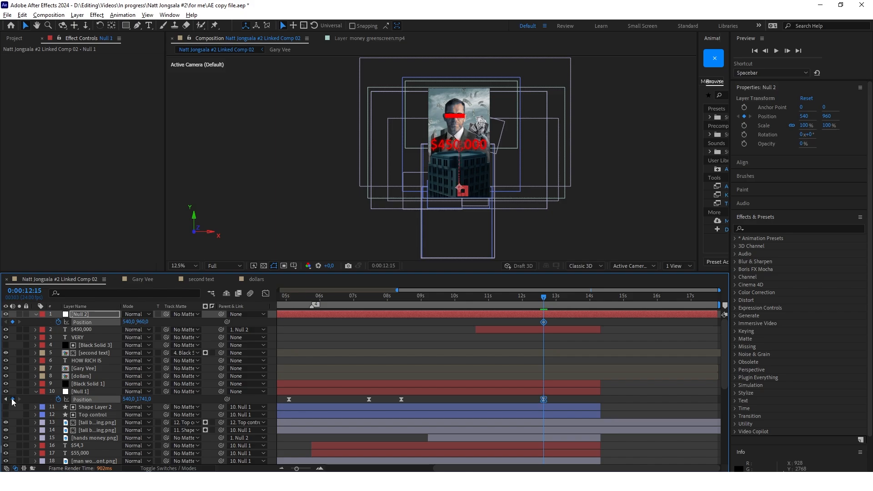
Add position keyframes on both Null 2 and Null 1 at 0:00:12:22.
scroll(544, 371, down, 5)
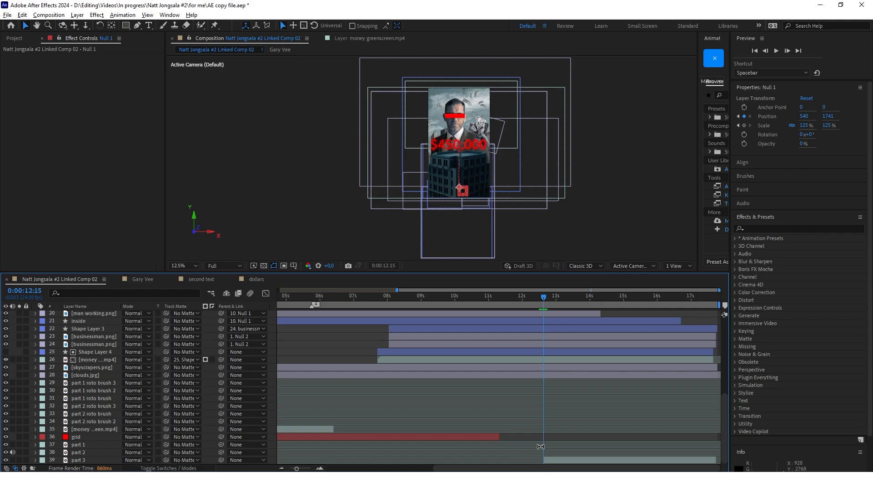
scroll(558, 388, up, 5)
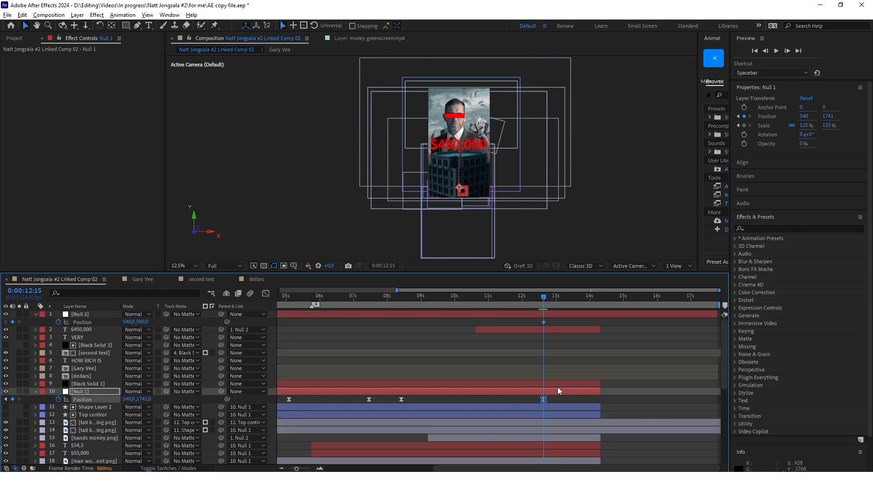
click(12, 321)
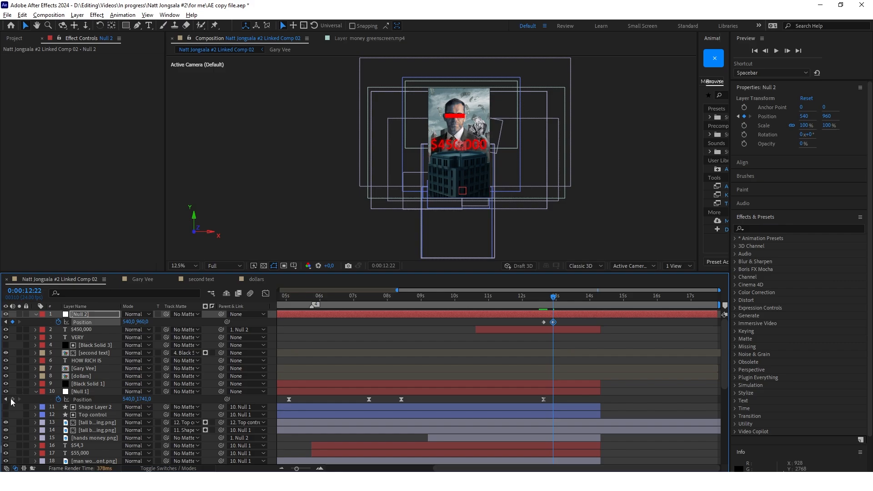
click(12, 399)
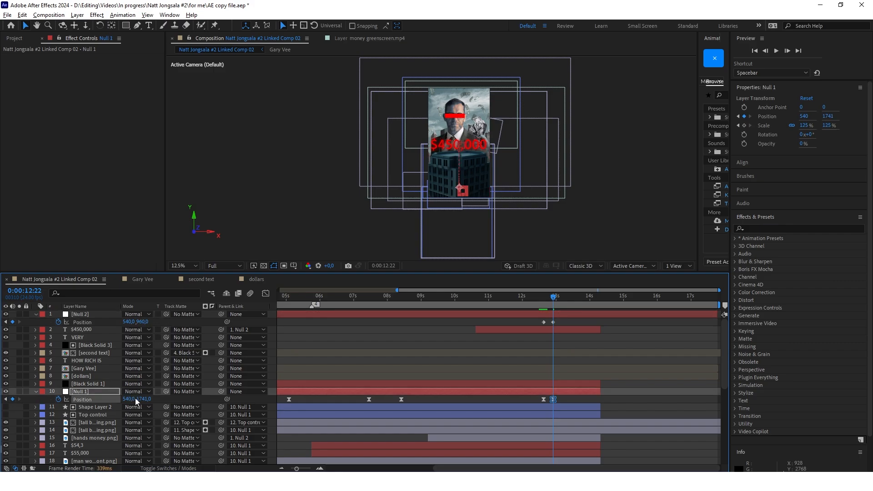
Lower Null 1 and Null 2 together at 0:00:12:22 until Null 2's Y position is about 1585.
click(96, 392)
shift+click(79, 314)
click(85, 329)
ctrl+click(90, 315)
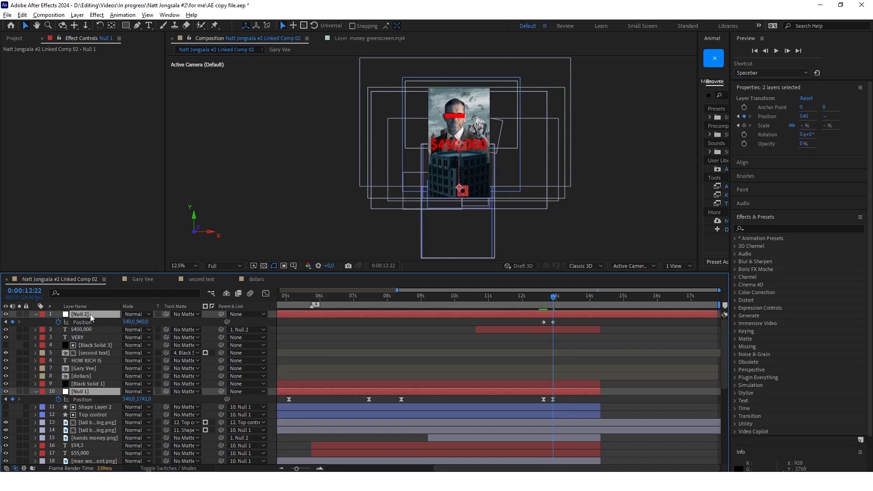
drag(142, 323, 216, 323)
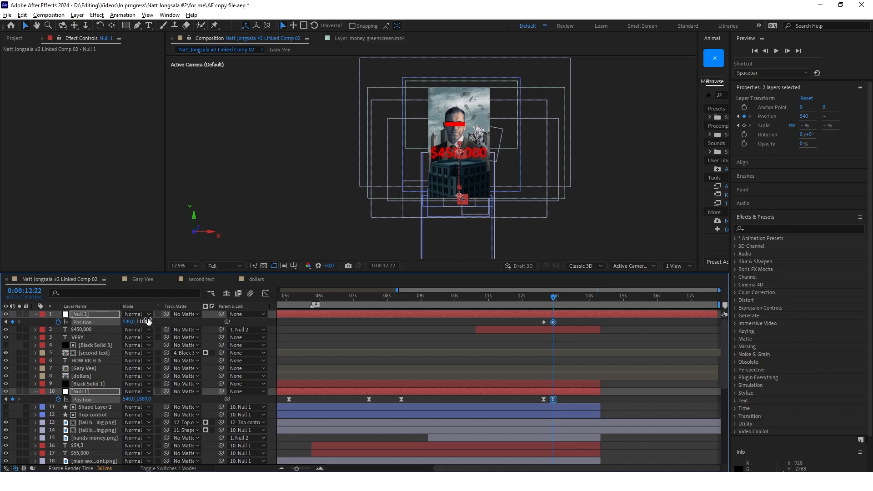
drag(145, 322, 279, 323)
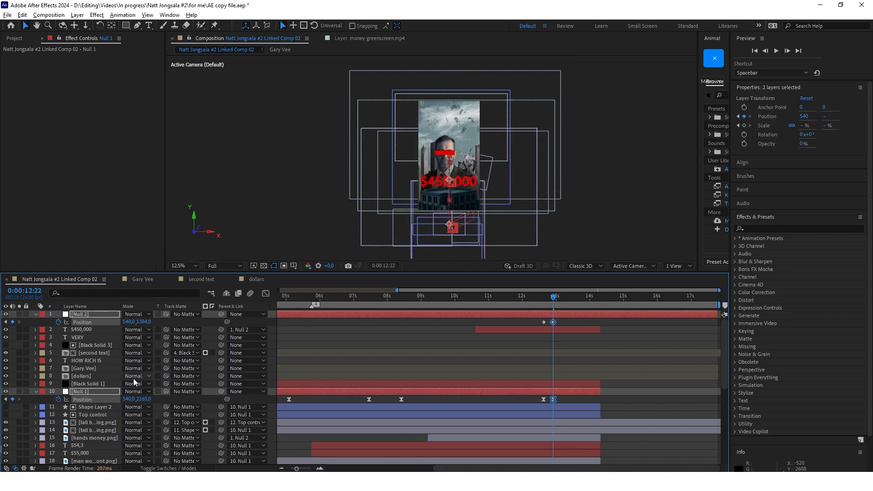
drag(144, 322, 163, 322)
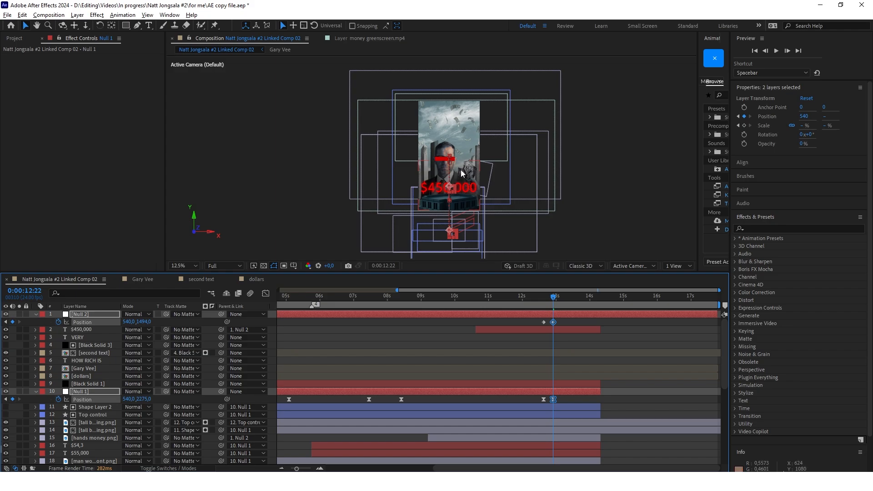
drag(144, 323, 192, 322)
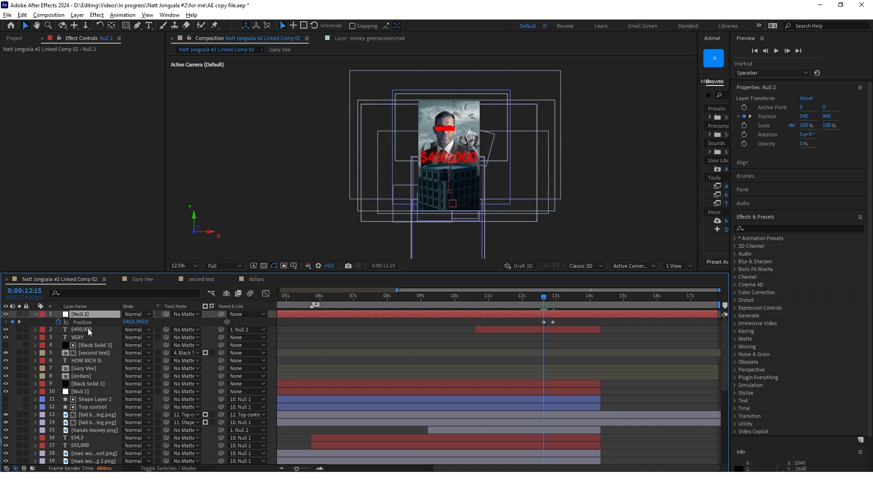
Keyframe the $450,000 text's opacity from 100% at 0:00:12:15 to 0% at 0:00:12:22.
click(87, 329)
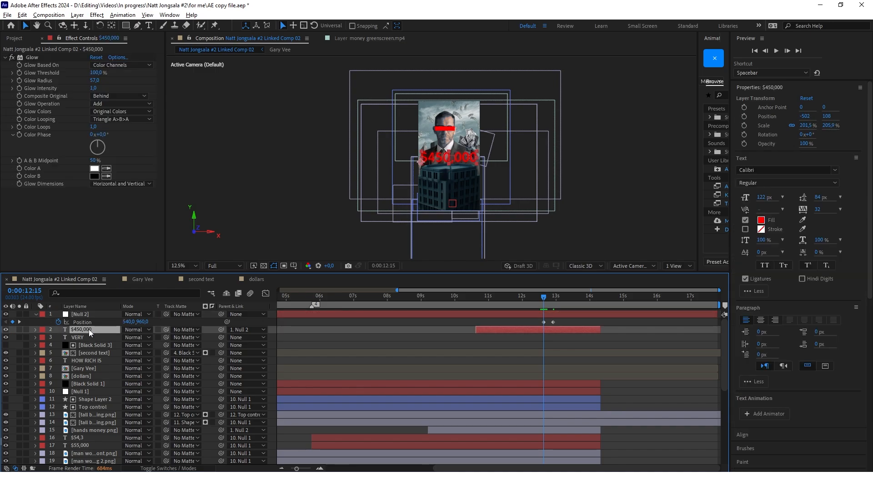
scroll(336, 384, down, 7)
scroll(441, 386, up, 7)
key(alt+shift+t)
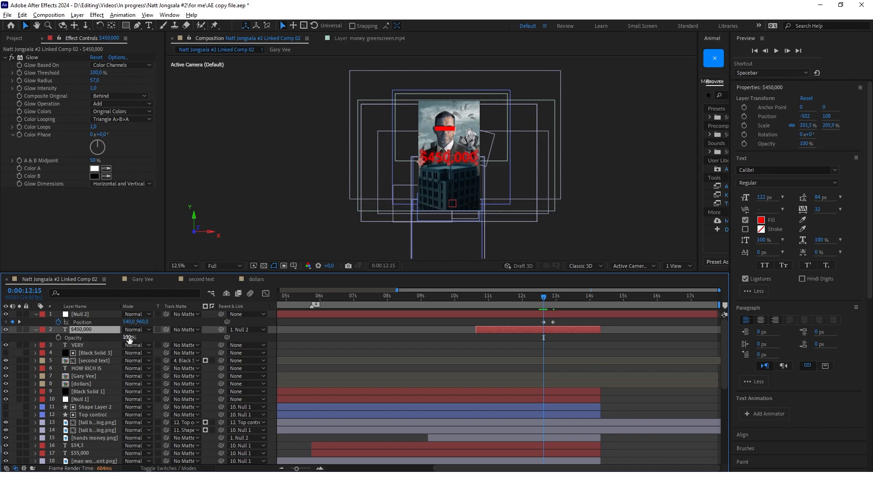
click(98, 338)
drag(543, 300, 553, 299)
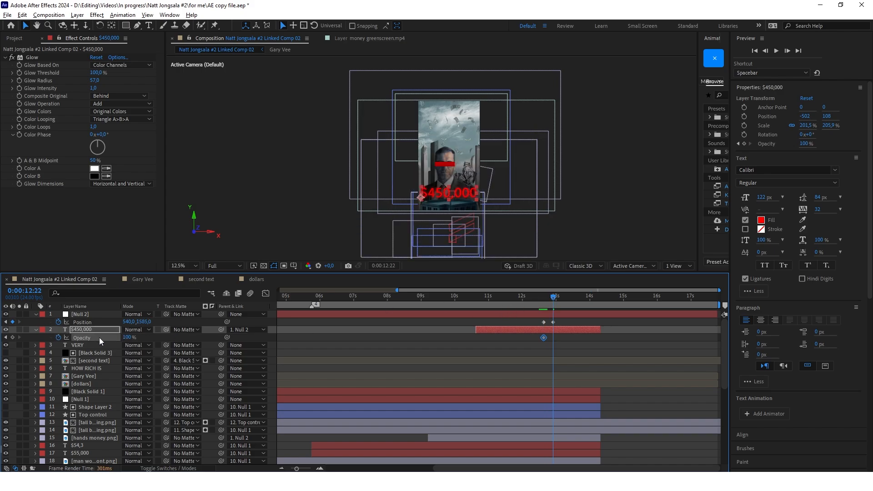
click(12, 338)
click(128, 337)
text(0)
key(Return)
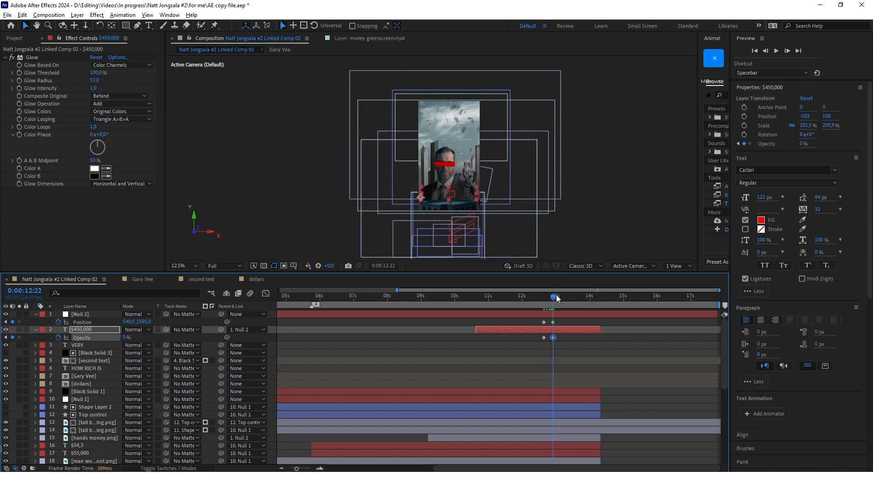
Extend the Black Solid 1 layer to the end of the composition.
drag(553, 298, 546, 298)
scroll(563, 331, up, 1)
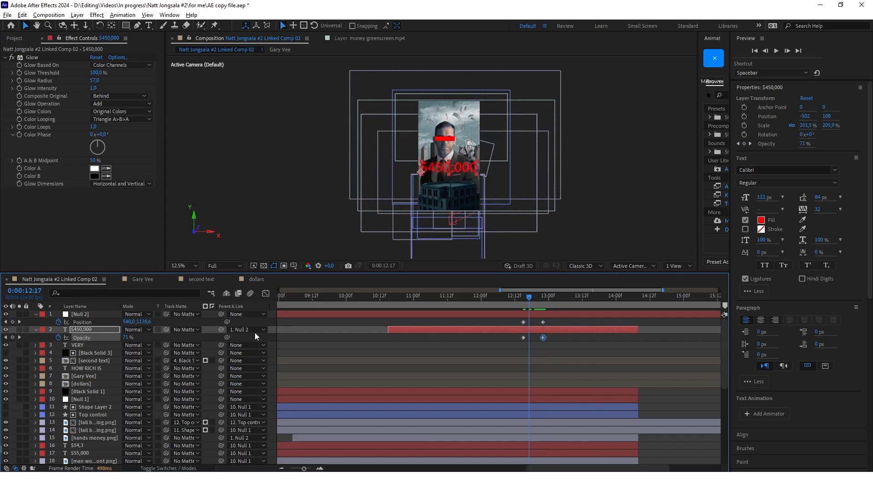
click(88, 391)
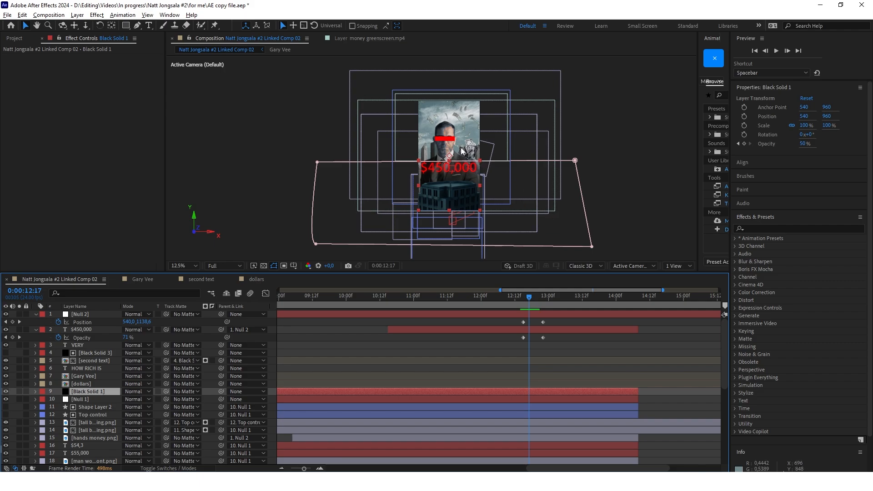
scroll(580, 350, down, 5)
scroll(579, 350, up, 5)
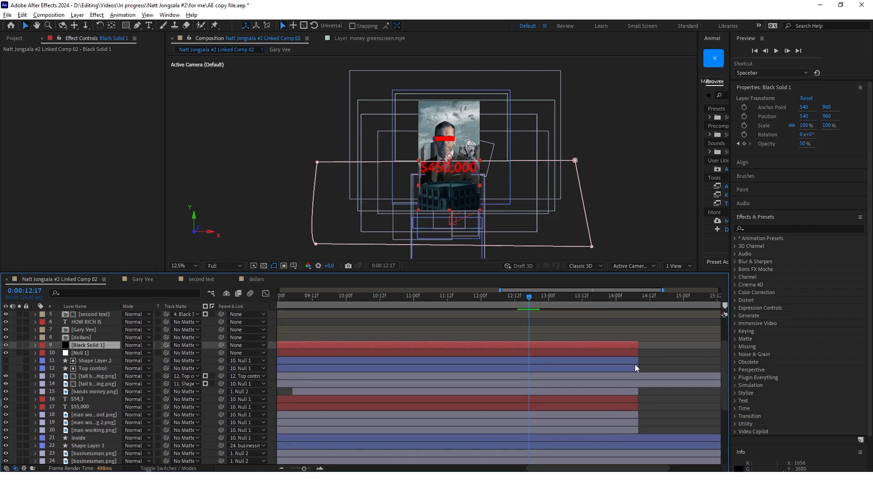
scroll(592, 354, down, 2)
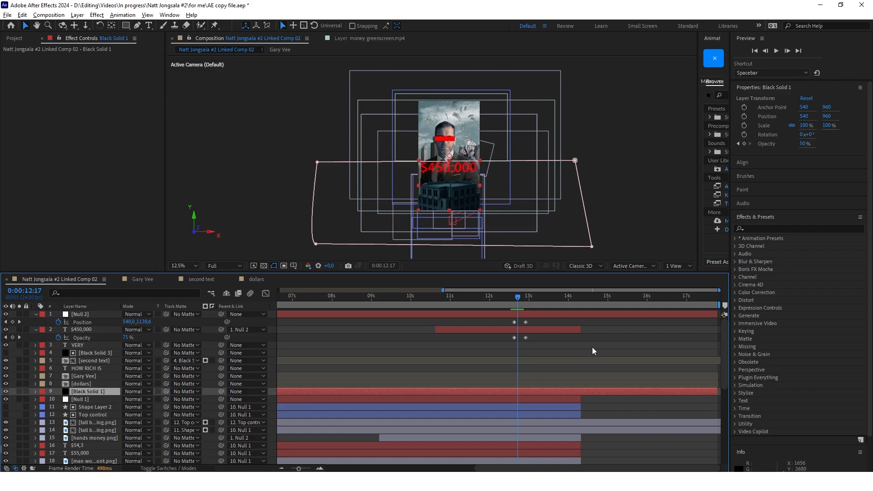
Check the fade from the businessman scene into the interview clip from 0:00:12:19 to 0:00:13:01.
scroll(592, 347, down, 4)
scroll(594, 345, up, 4)
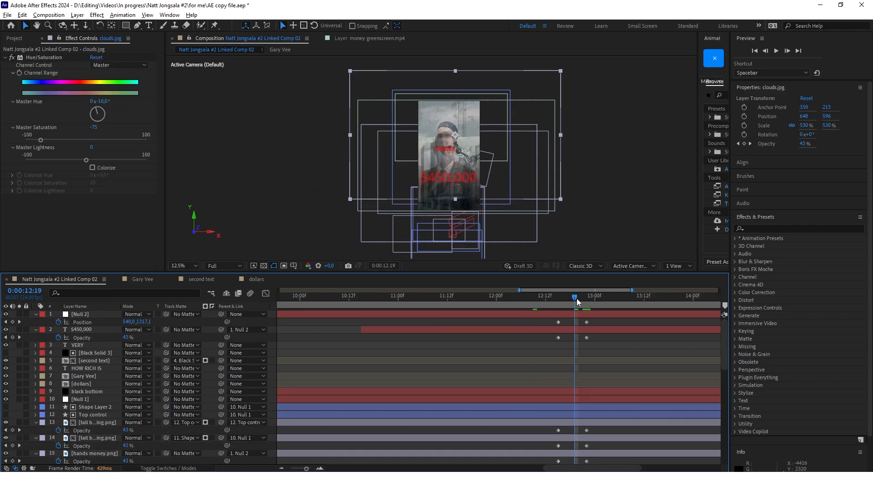
drag(577, 298, 600, 296)
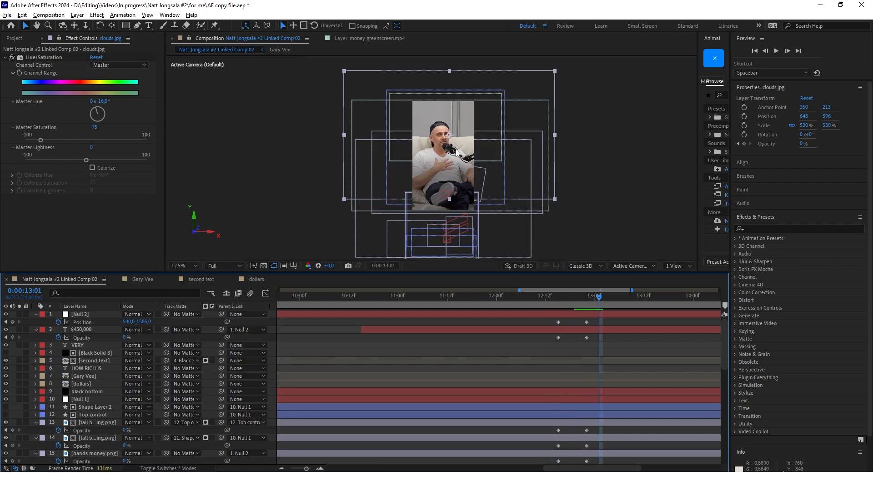
click(611, 177)
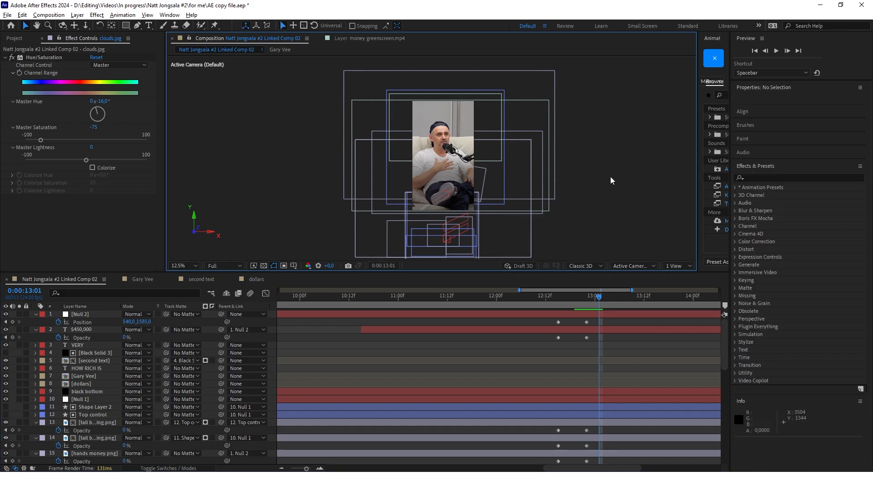
click(88, 393)
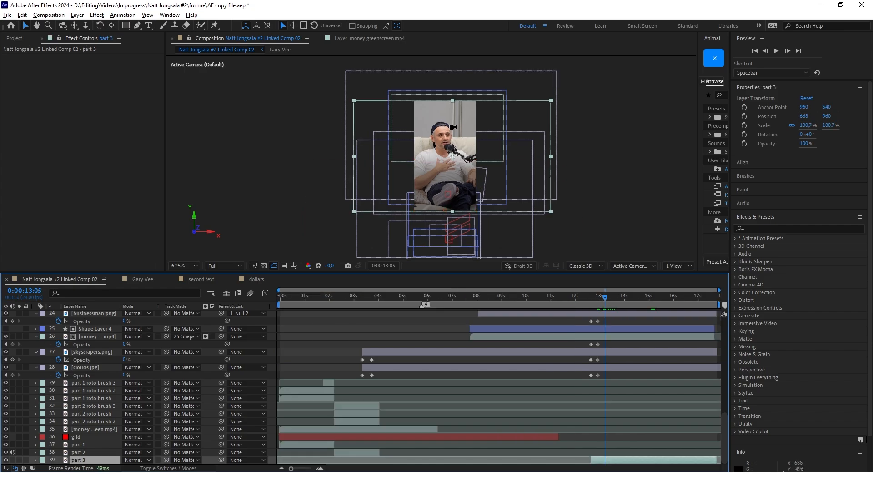
scroll(450, 134, up, 1)
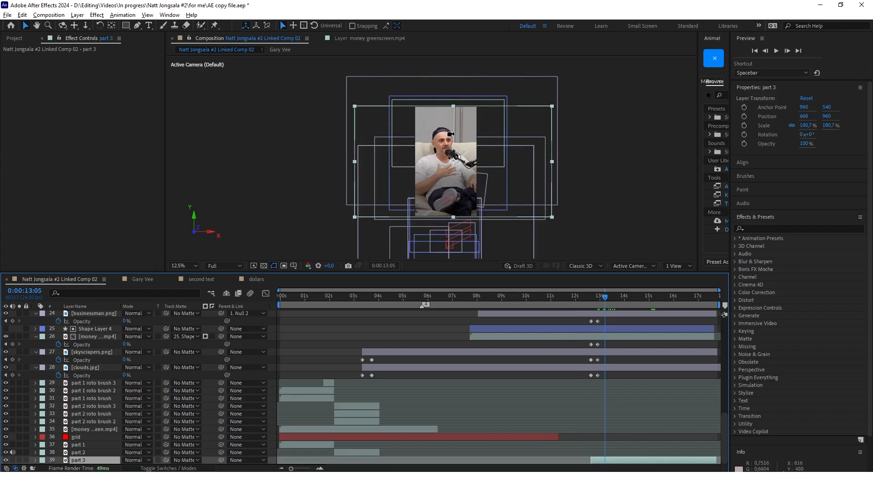
scroll(449, 136, up, 1)
scroll(446, 136, down, 1)
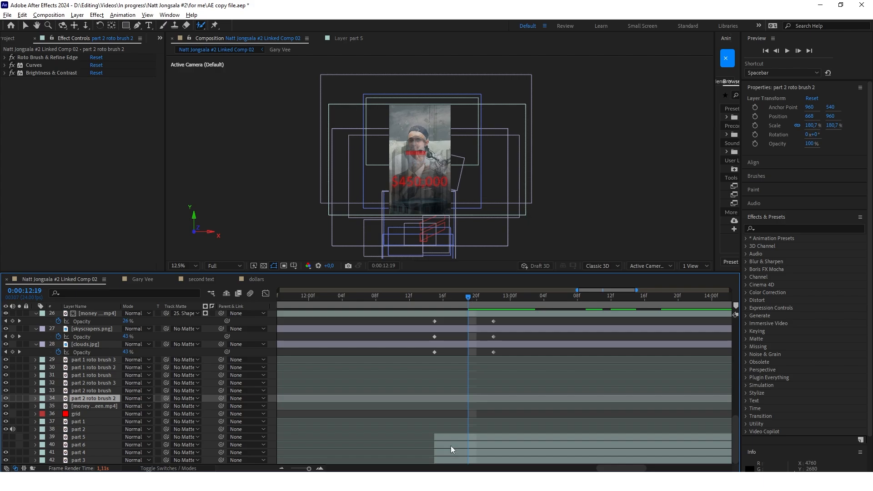
Add a new null object and place it directly below part 2 and above part 5.
right_click(270, 433)
mouse_move(291, 325)
click(412, 381)
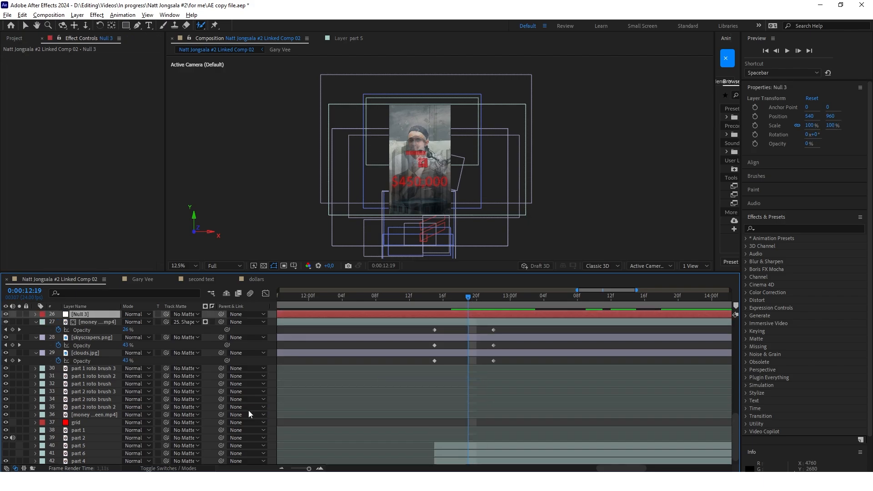
drag(103, 315, 103, 441)
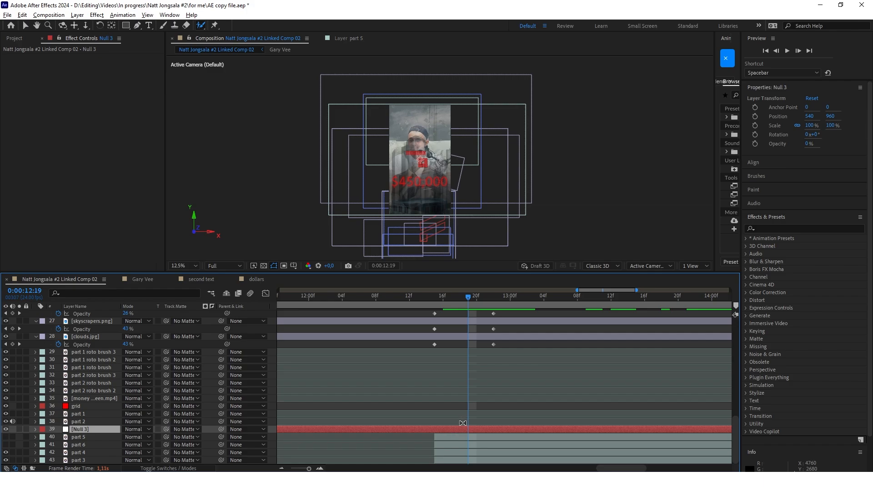
Parent the part 5, part 6, part 4 and part 3 layers to Null 3.
click(93, 440)
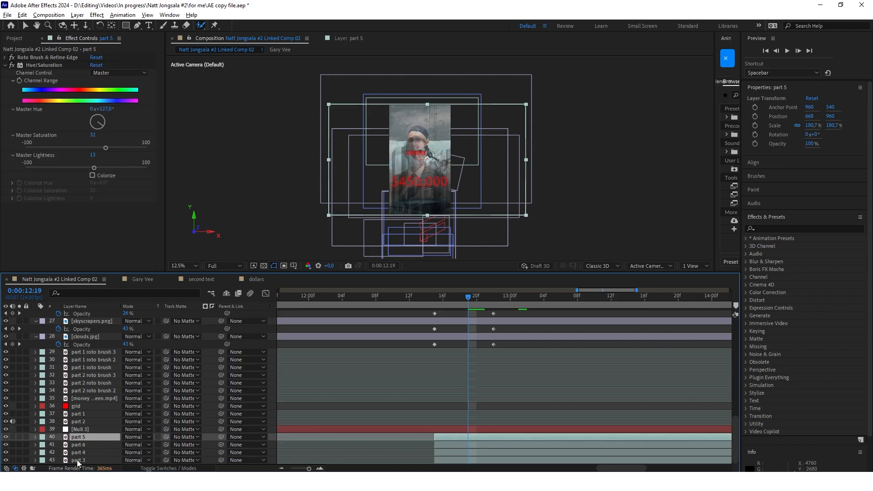
shift+click(113, 460)
drag(222, 438, 78, 431)
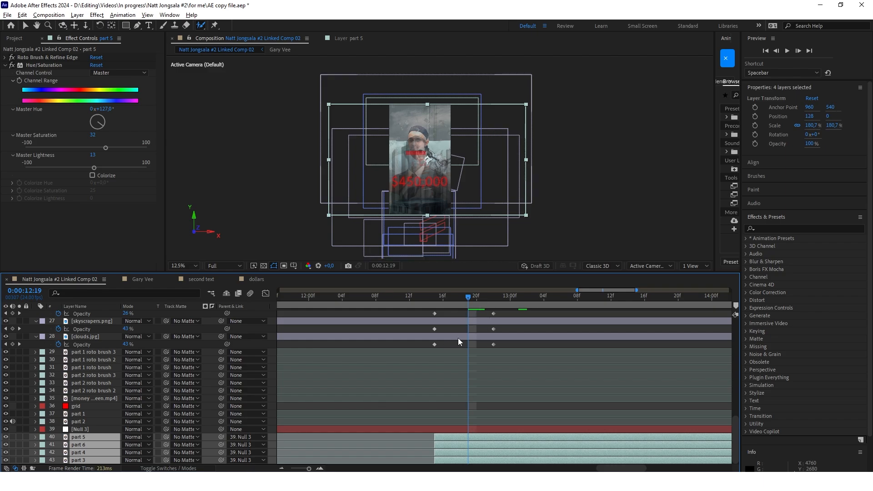
drag(422, 155, 443, 166)
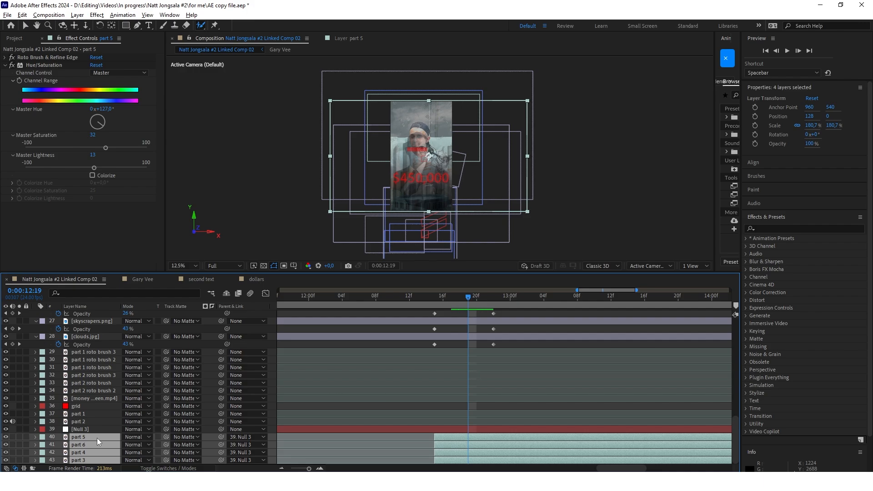
Keyframe Null 3's position and scale at 0:00:12:19 and 0:00:13:02, with the second scale keyframe at 115%.
click(86, 429)
key(s)
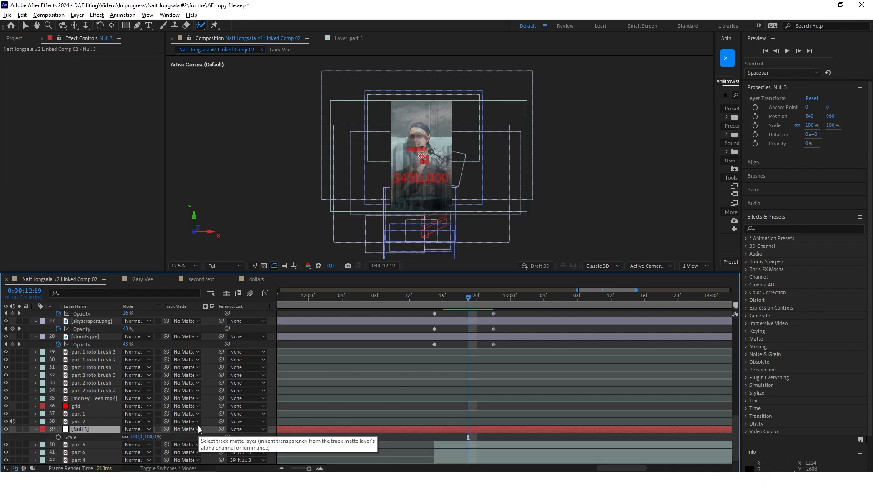
key(shift+p)
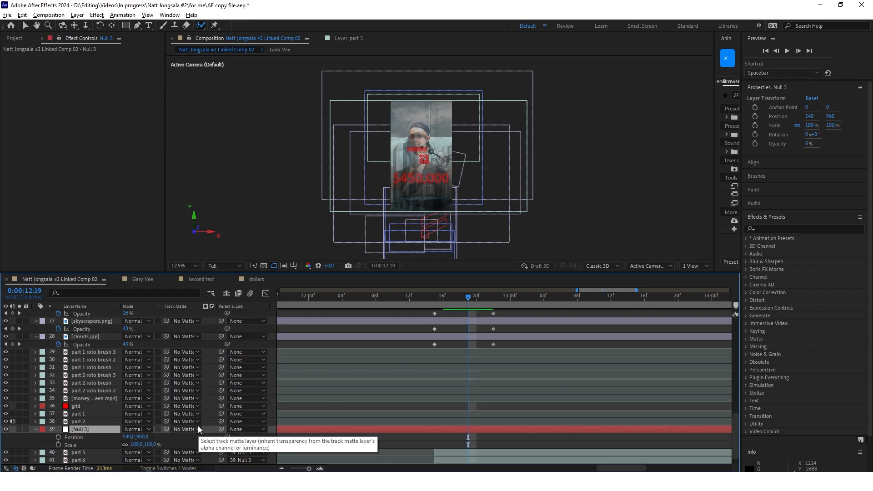
click(58, 437)
click(58, 444)
drag(468, 296, 528, 302)
drag(13, 437, 13, 445)
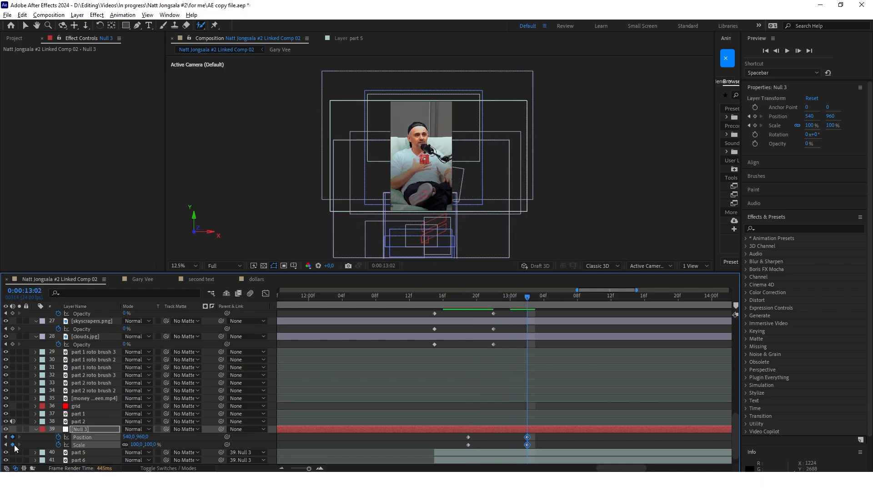
mouse_move(134, 445)
mouse_down()
mouse_move(162, 444)
mouse_move(141, 438)
mouse_up()
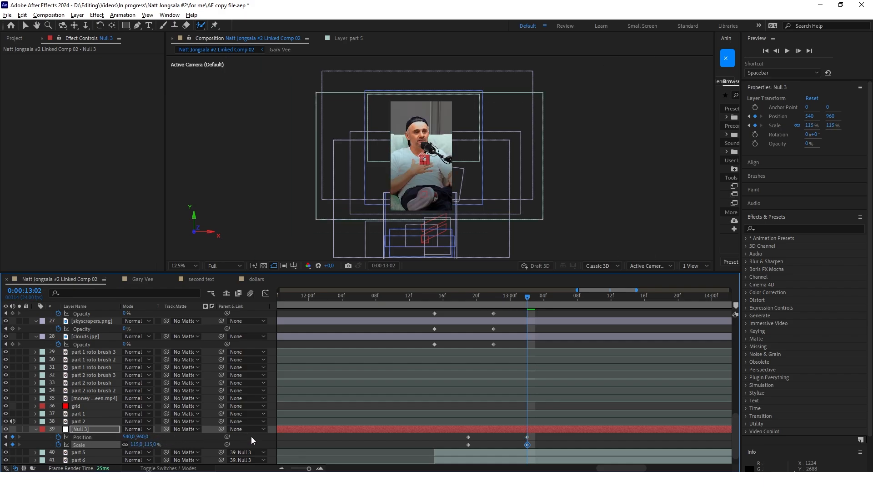
Review Null 3's stepped scale animation on the interview clip from 0:00:16:09 to 0:00:17:04.
scroll(544, 390, right, 2)
click(545, 390)
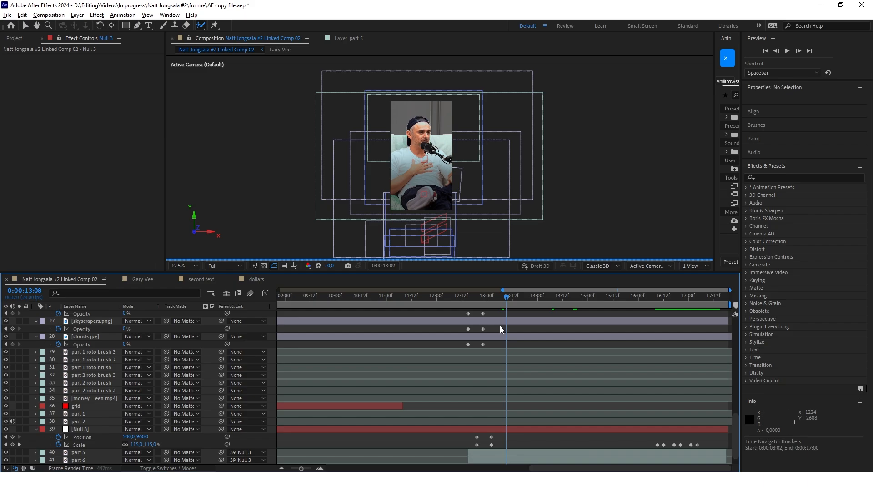
drag(502, 329, 662, 337)
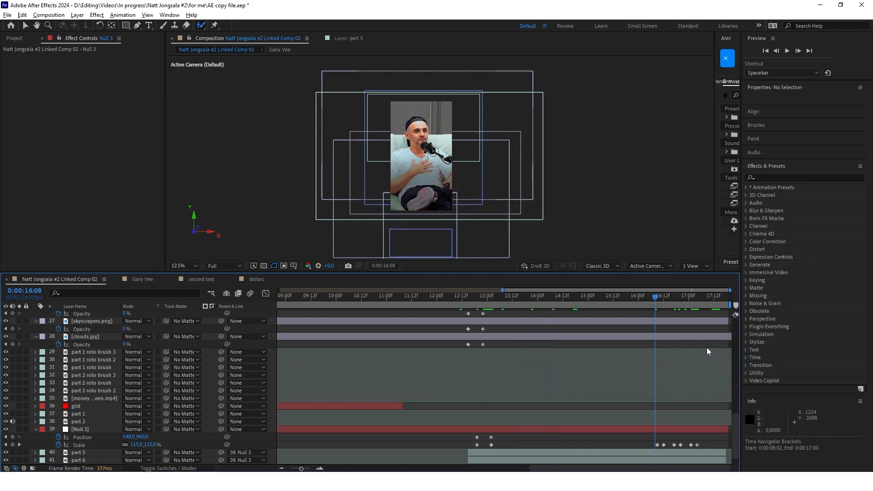
key(equal)
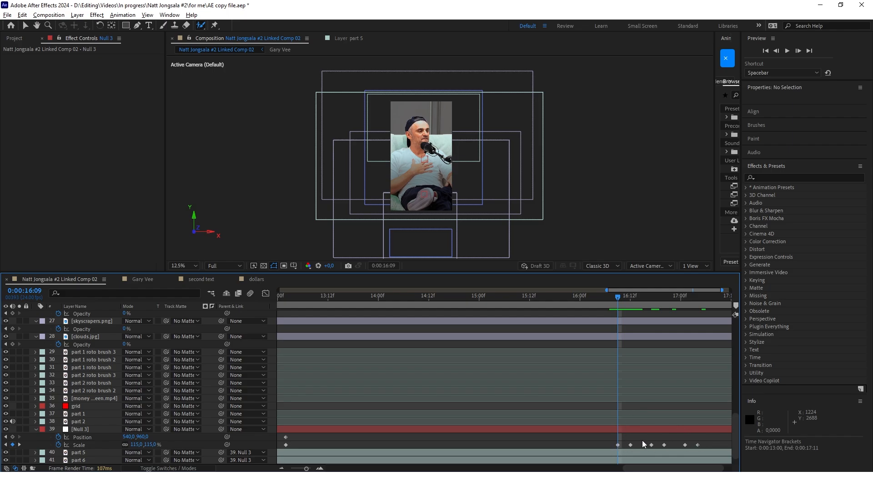
key(space)
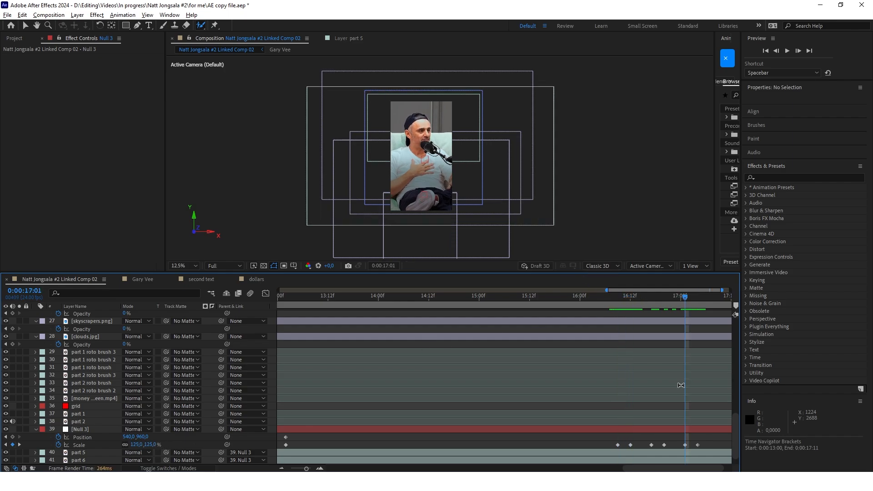
key(k)
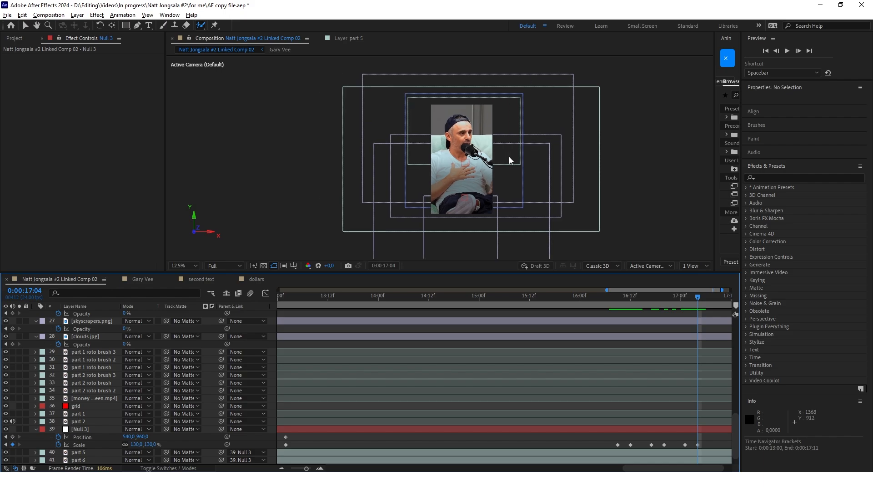